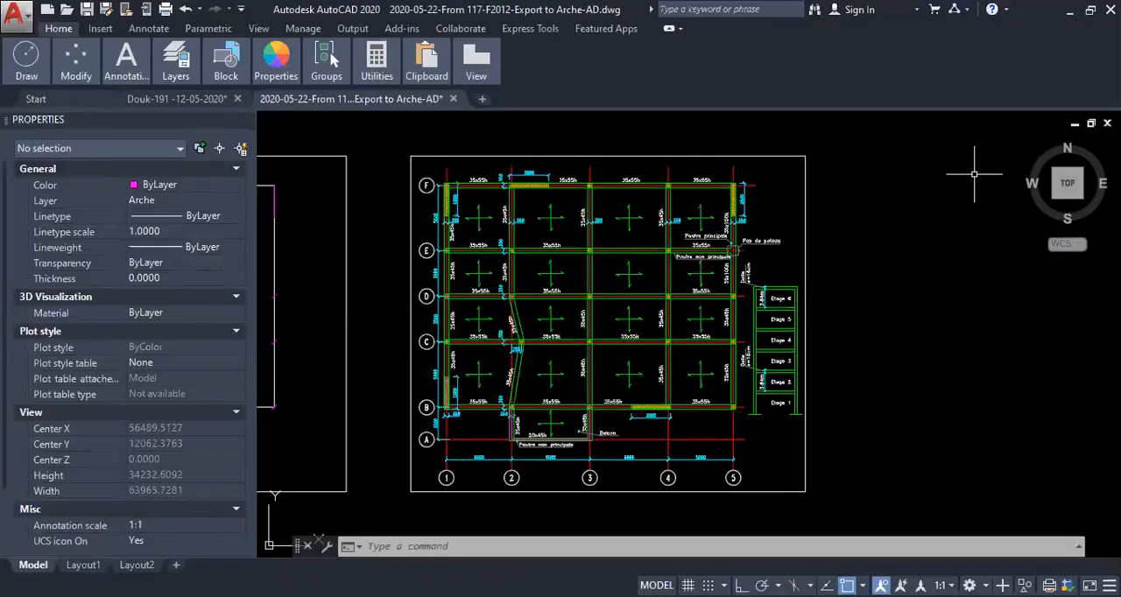
# - Examine the beam sections, column positions and balcony of the formwork plan between axes A and D
pyautogui.moveTo(797, 243)
pyautogui.mouseDown(button='middle')
pyautogui.moveTo(765, 229)
pyautogui.moveTo(754, 240)
pyautogui.mouseUp(button='middle')
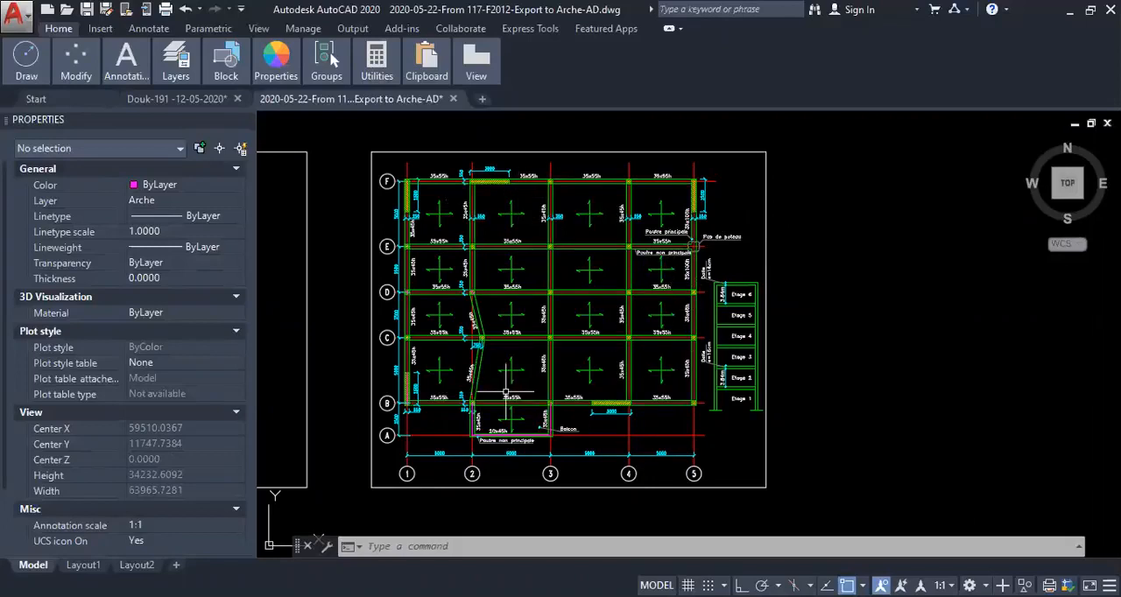
pyautogui.scroll(6, 426, 409)
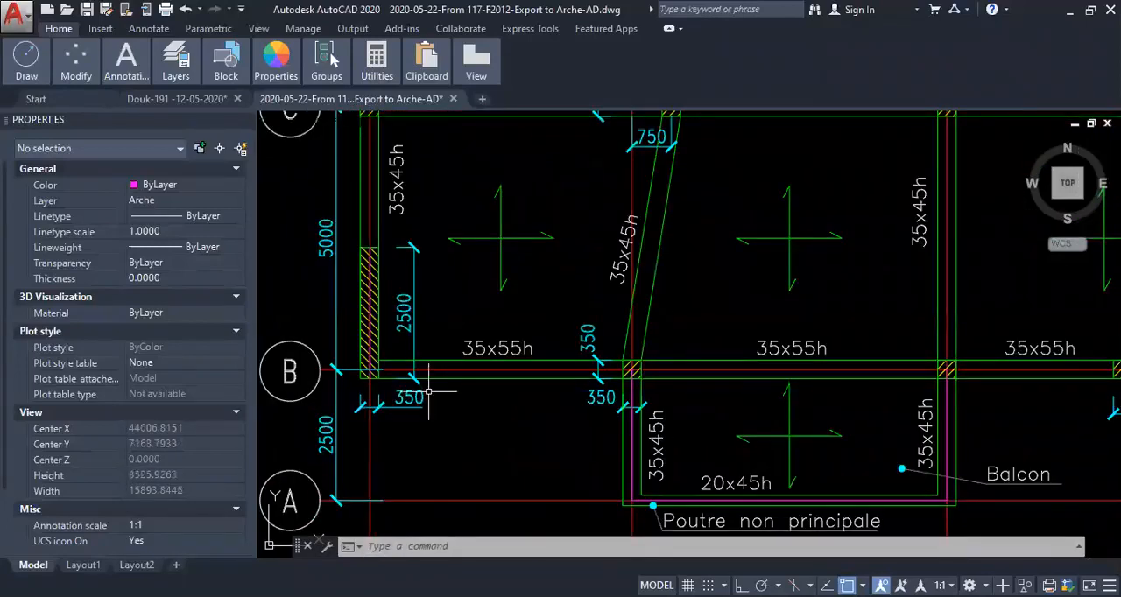
pyautogui.scroll(-3, 427, 390)
pyautogui.scroll(1, 464, 359)
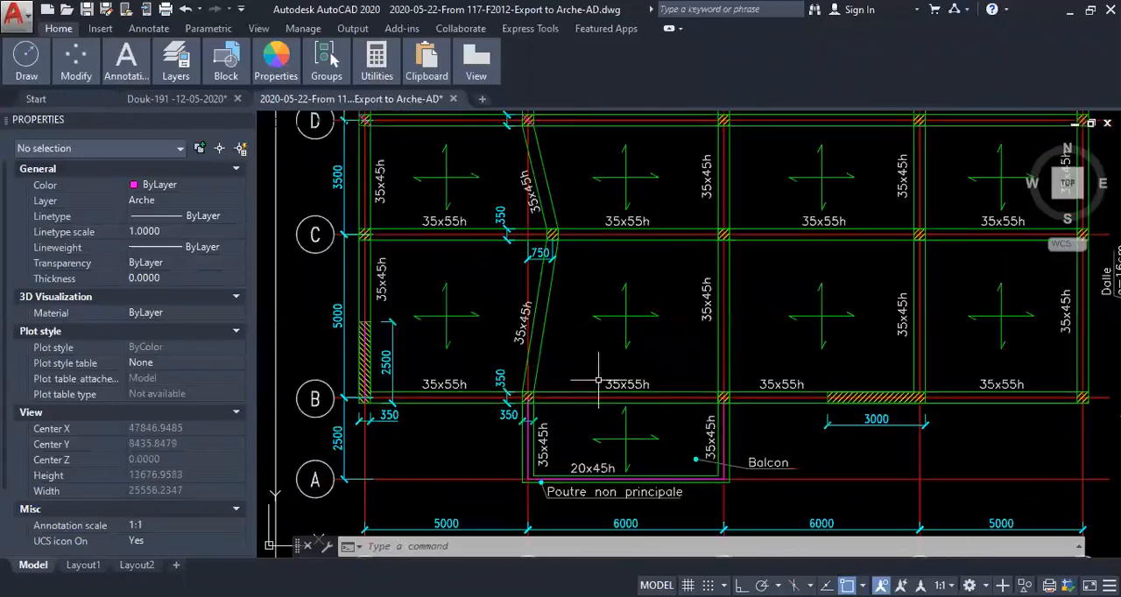
pyautogui.moveTo(516, 400); pyautogui.dragTo(519, 434, button='middle')
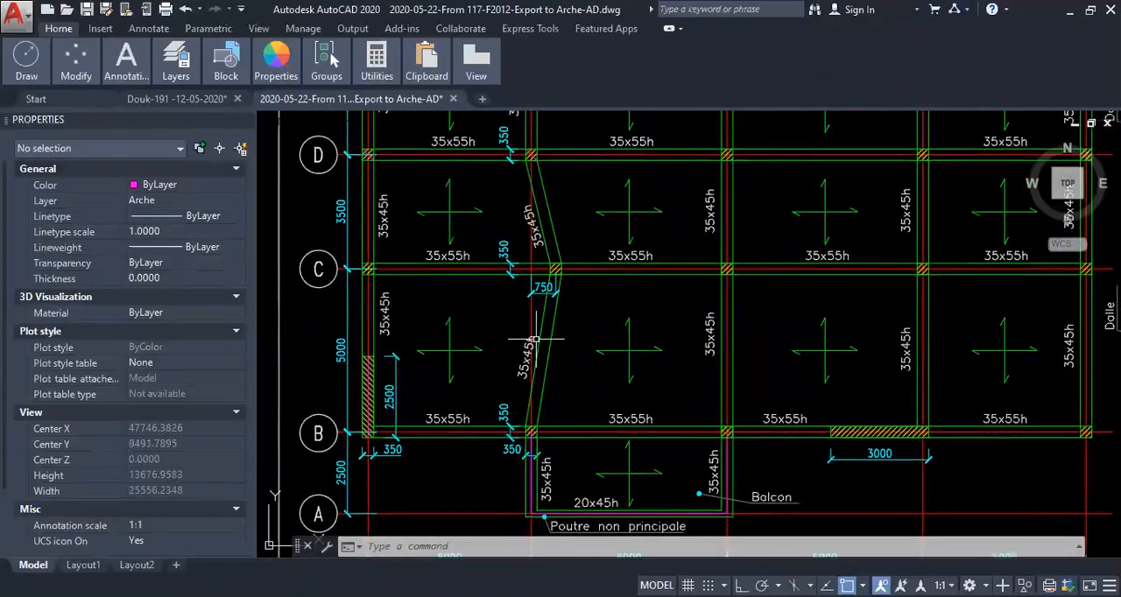
pyautogui.moveTo(525, 296); pyautogui.dragTo(499, 335, button='middle')
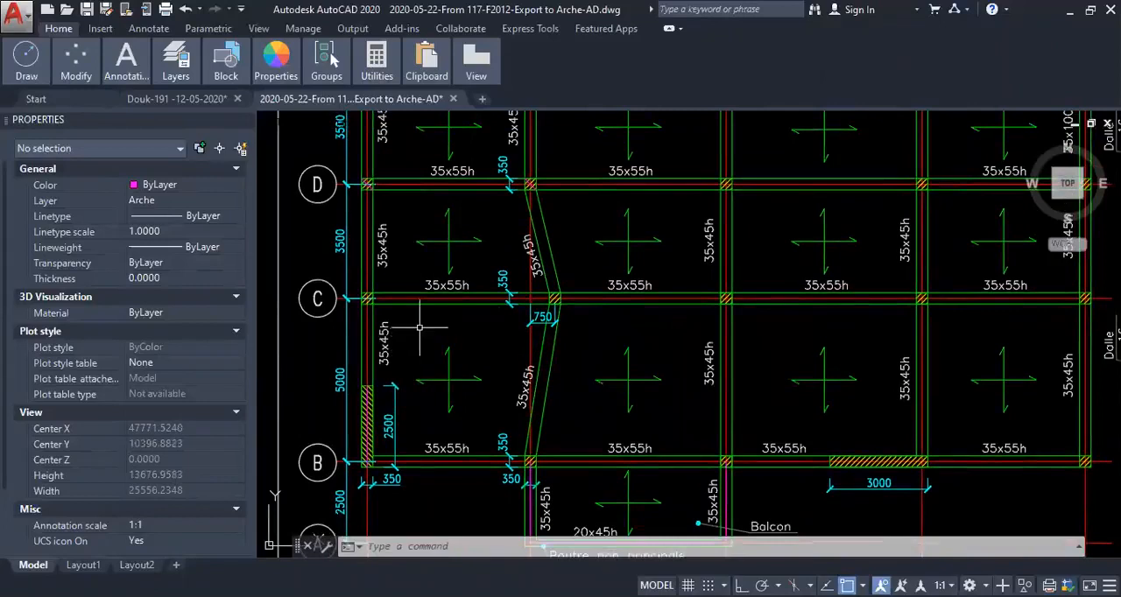
pyautogui.moveTo(419, 327); pyautogui.dragTo(423, 336, button='middle')
pyautogui.scroll(-5, 514, 374)
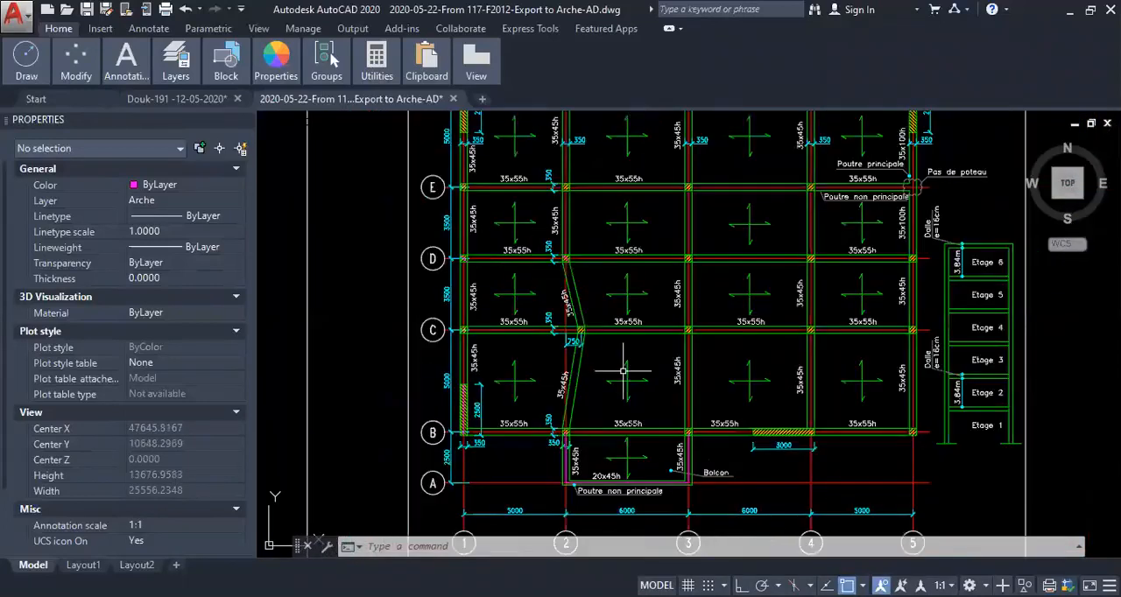
pyautogui.scroll(5, 786, 427)
pyautogui.scroll(-3, 592, 372)
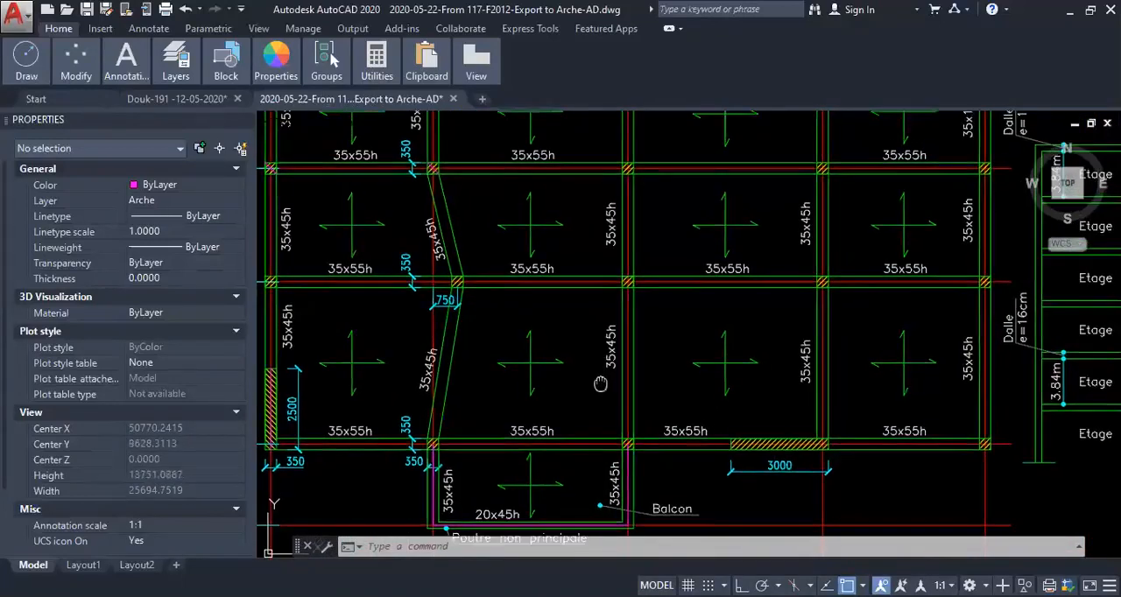
# - Examine the storey section beside the plan, including the floor heights and slab thickness from Etage 1 to Etage 6
pyautogui.moveTo(717, 288); pyautogui.dragTo(698, 318, button='middle')
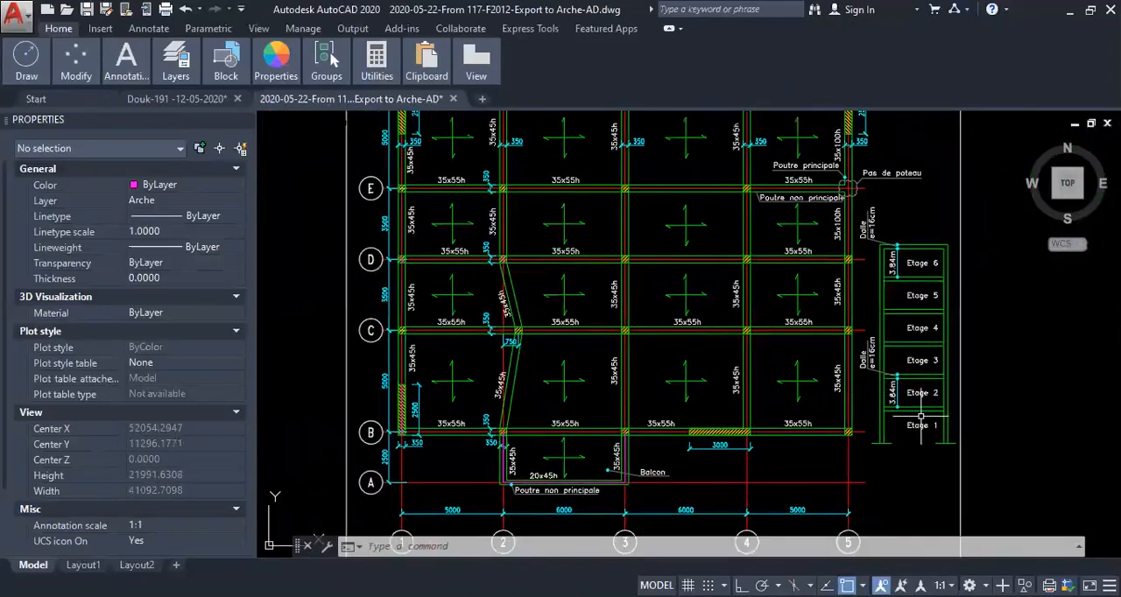
pyautogui.scroll(3, 920, 433)
pyautogui.scroll(-3, 920, 432)
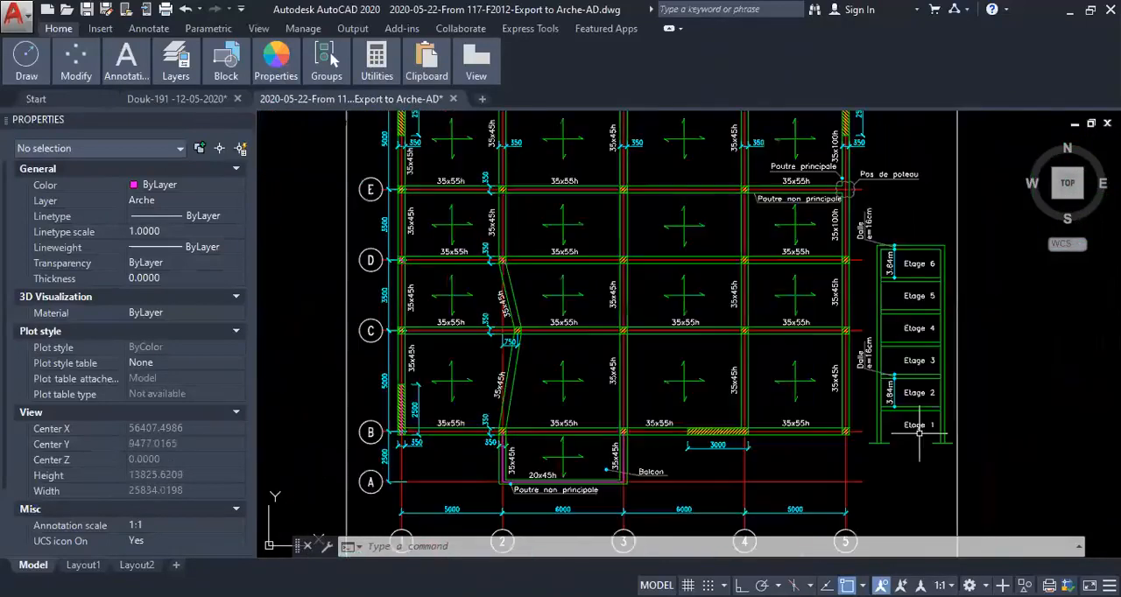
pyautogui.moveTo(787, 222); pyautogui.dragTo(764, 302, button='middle')
pyautogui.scroll(4, 848, 262)
pyautogui.scroll(-5, 722, 274)
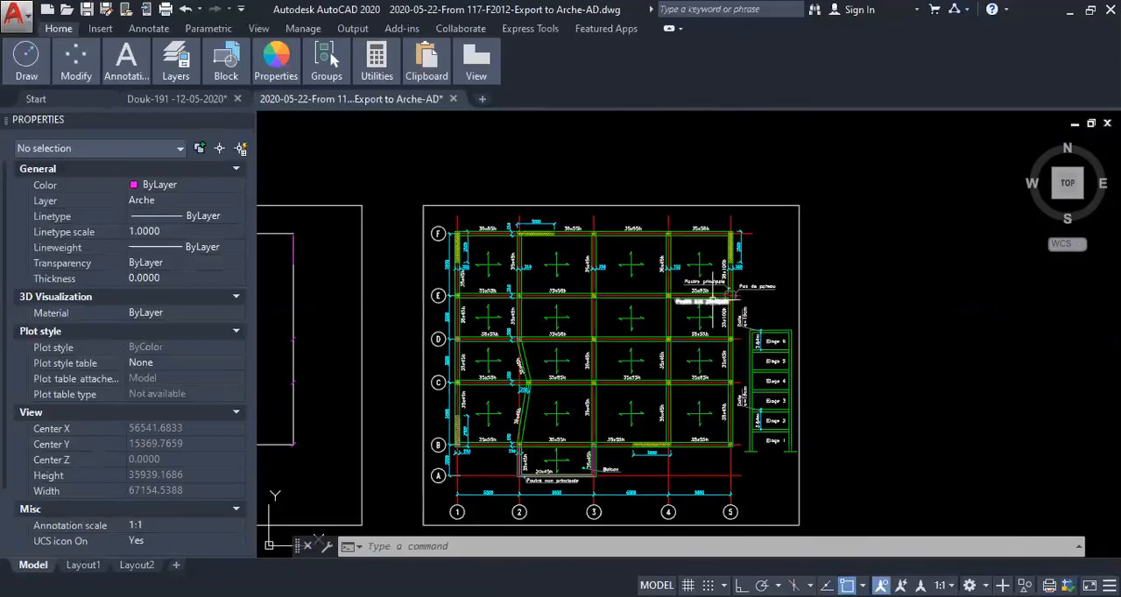
# - Examine the walls, columns and beam sizes of the formwork plan between axes F and D
pyautogui.moveTo(659, 269); pyautogui.dragTo(740, 246, button='middle')
pyautogui.scroll(3, 613, 248)
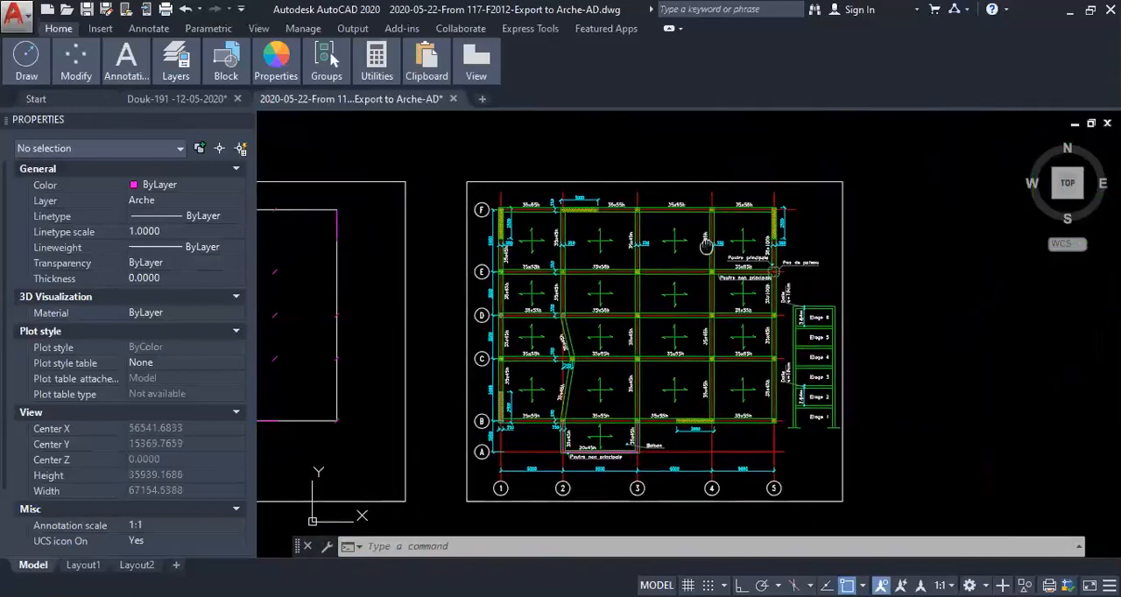
pyautogui.scroll(-1, 525, 250)
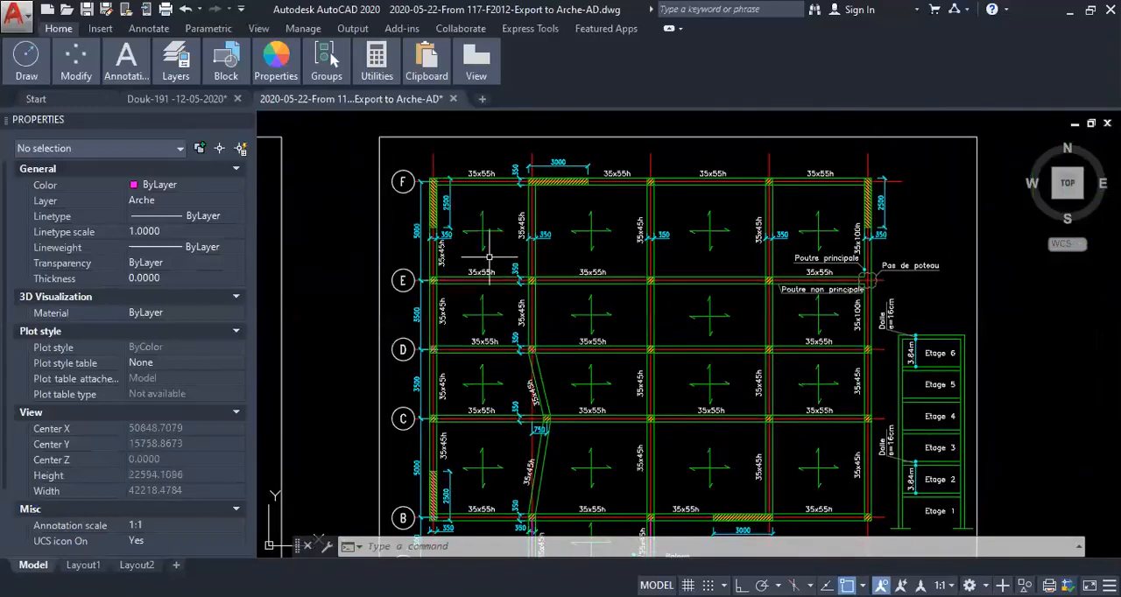
pyautogui.scroll(2, 528, 280)
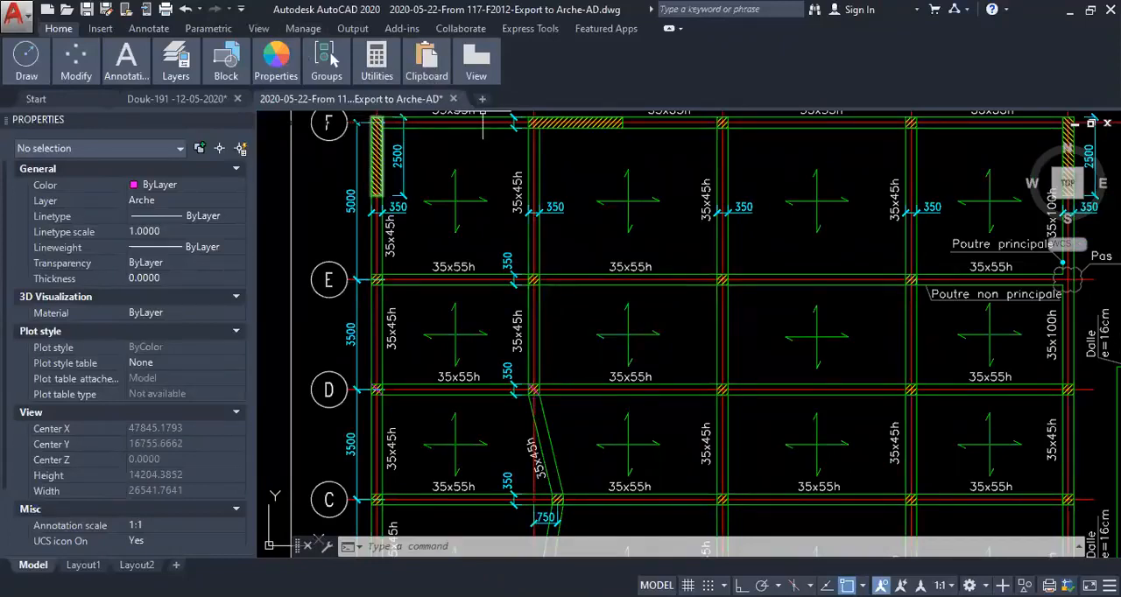
pyautogui.moveTo(509, 296); pyautogui.dragTo(510, 326, button='middle')
pyautogui.scroll(2, 510, 329)
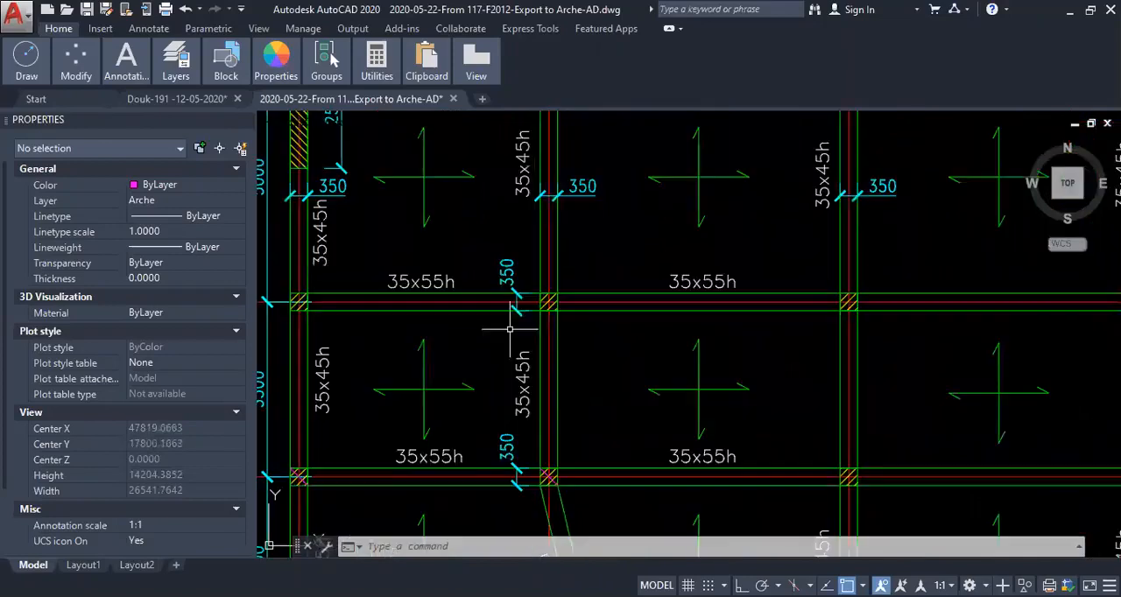
pyautogui.scroll(3, 588, 263)
pyautogui.scroll(-6, 587, 260)
pyautogui.scroll(5, 586, 259)
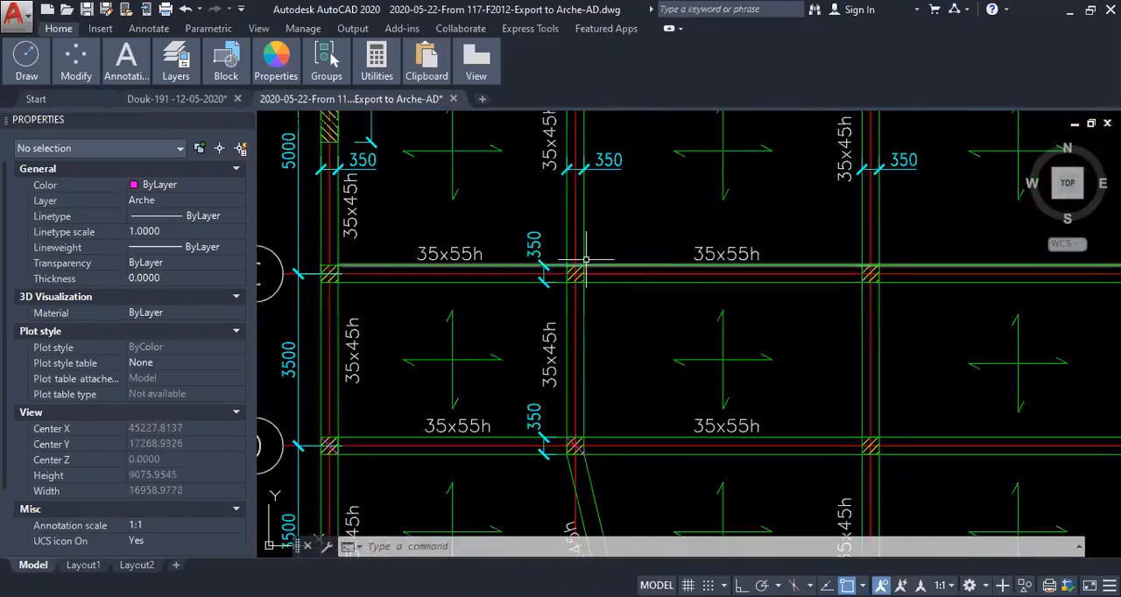
pyautogui.scroll(-4, 607, 260)
pyautogui.moveTo(599, 156); pyautogui.dragTo(596, 263, button='middle')
pyautogui.scroll(4, 596, 262)
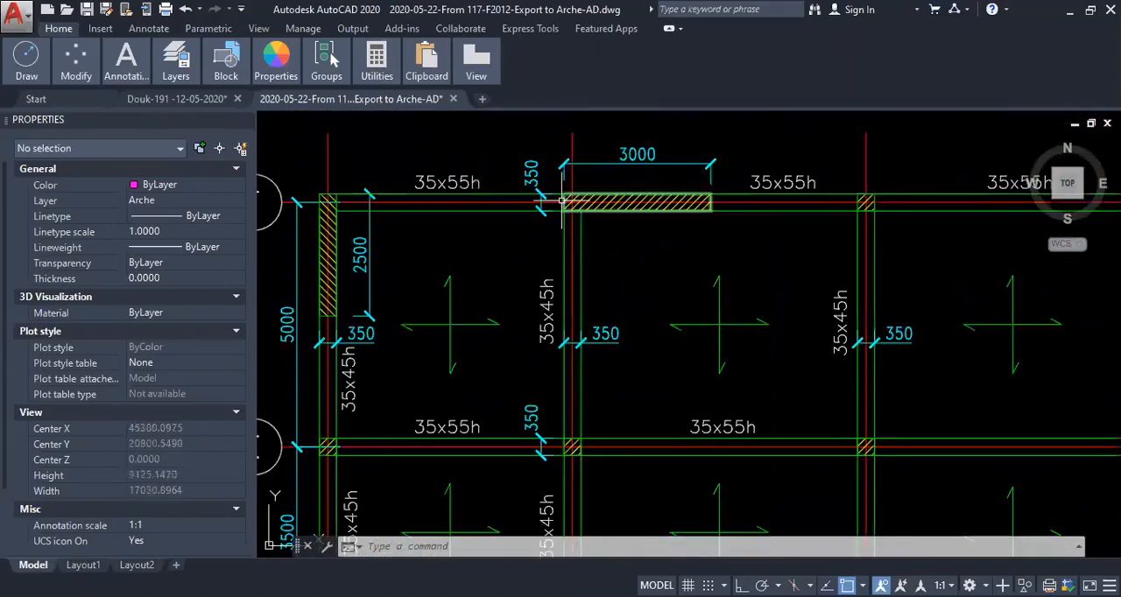
# - Review the balcony area between axes A and B, and inspect the simplified magenta line drawing beside the formwork plan
pyautogui.scroll(-2, 731, 284)
pyautogui.scroll(-2, 774, 335)
pyautogui.moveTo(801, 350); pyautogui.dragTo(543, 167, button='middle')
pyautogui.moveTo(563, 320); pyautogui.dragTo(583, 276, button='middle')
pyautogui.scroll(2, 462, 361)
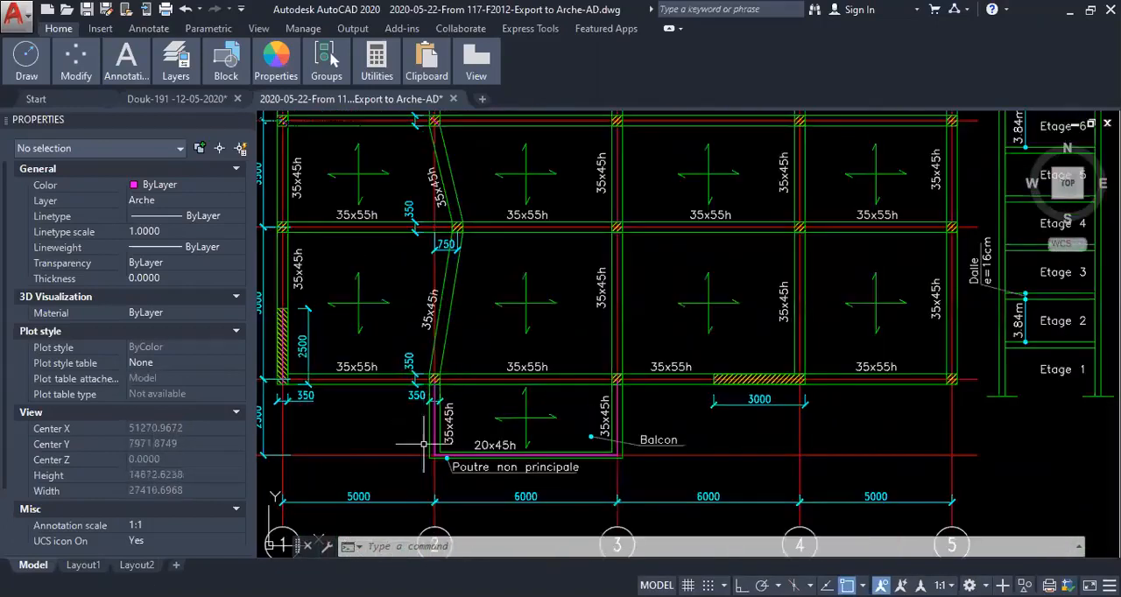
pyautogui.scroll(-4, 621, 362)
pyautogui.moveTo(334, 259); pyautogui.dragTo(629, 281, button='middle')
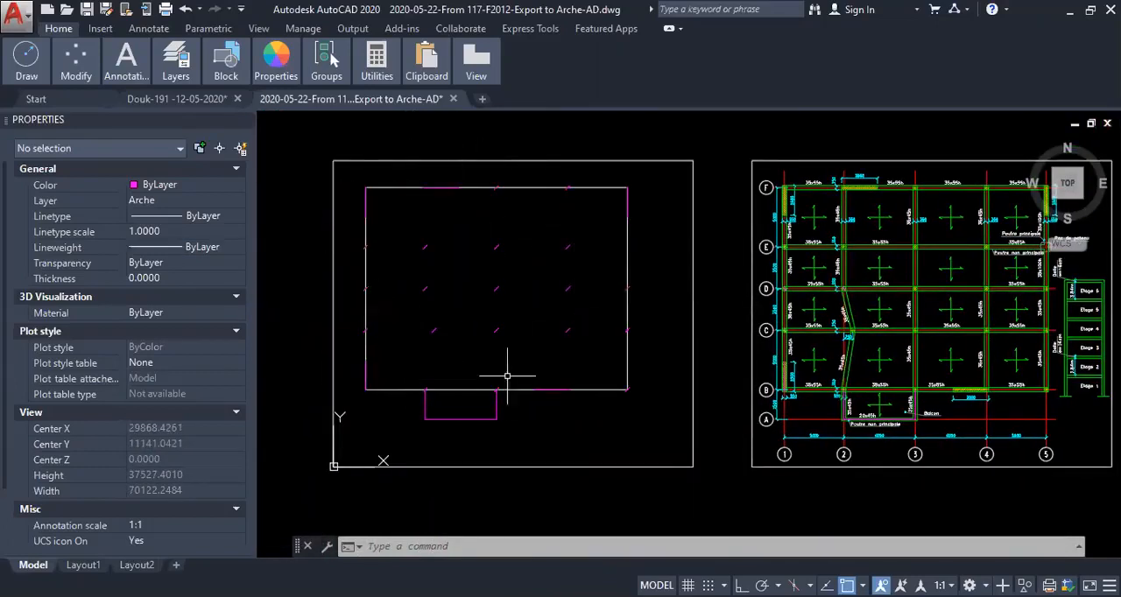
pyautogui.click(627, 369)
pyautogui.press('Escape')
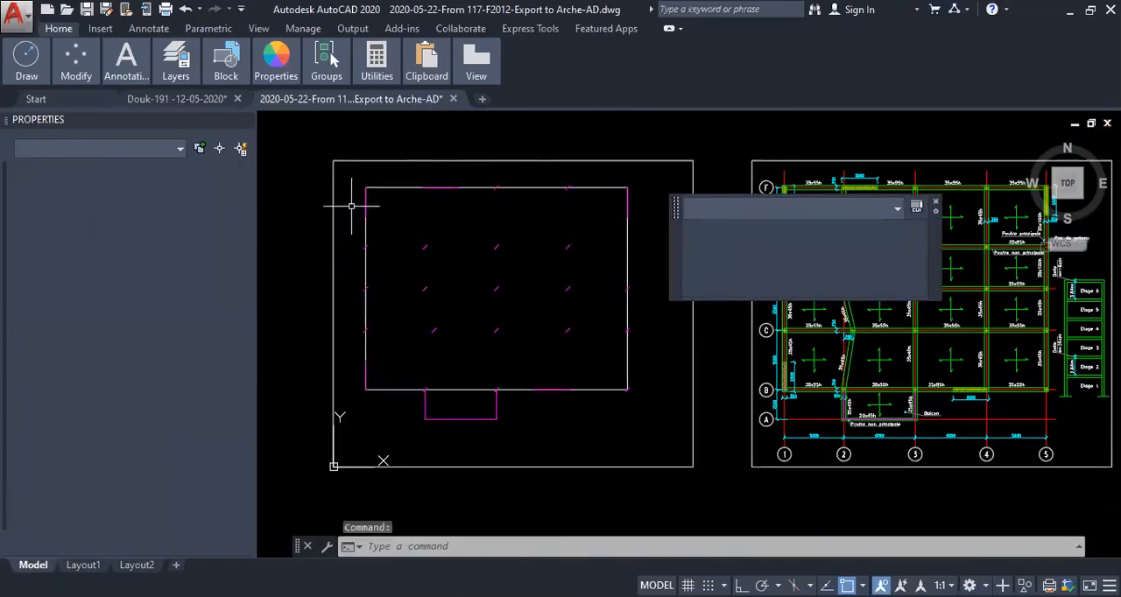
pyautogui.scroll(10, 363, 192)
pyautogui.scroll(-10, 359, 178)
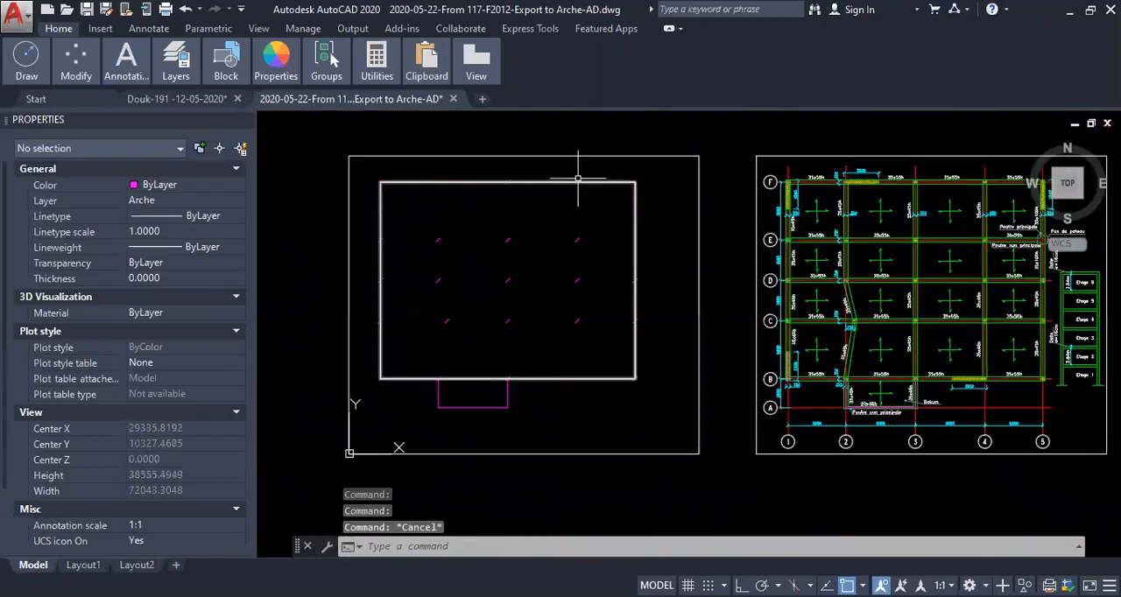
# - Measure the distance from the outer edge of the corner wall at axes F and 1 to the centreline of axis F
pyautogui.scroll(8, 788, 188)
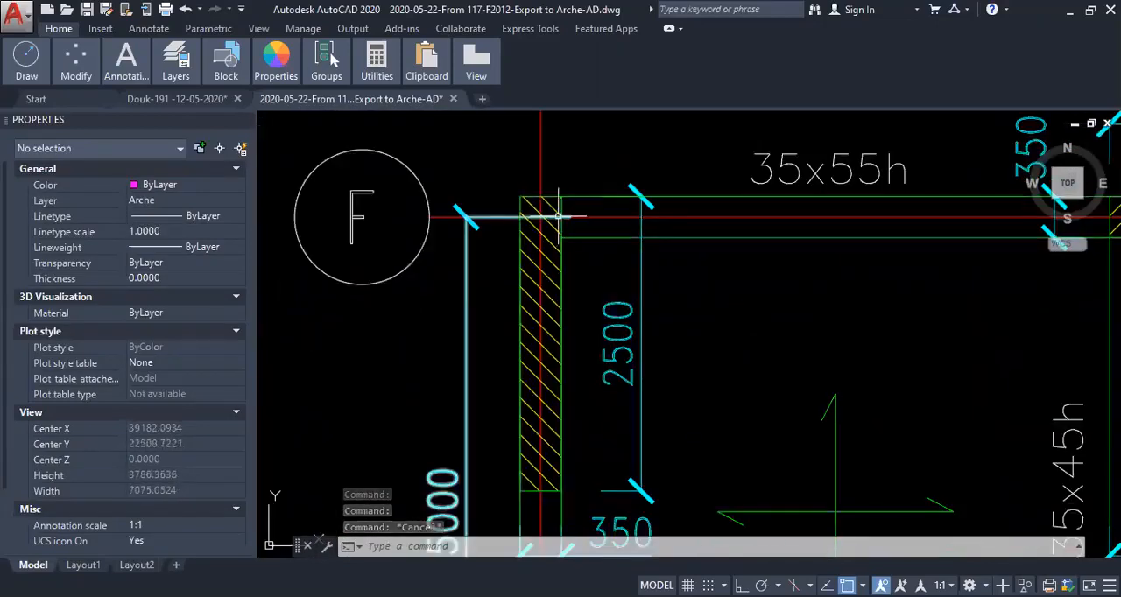
pyautogui.scroll(4, 550, 210)
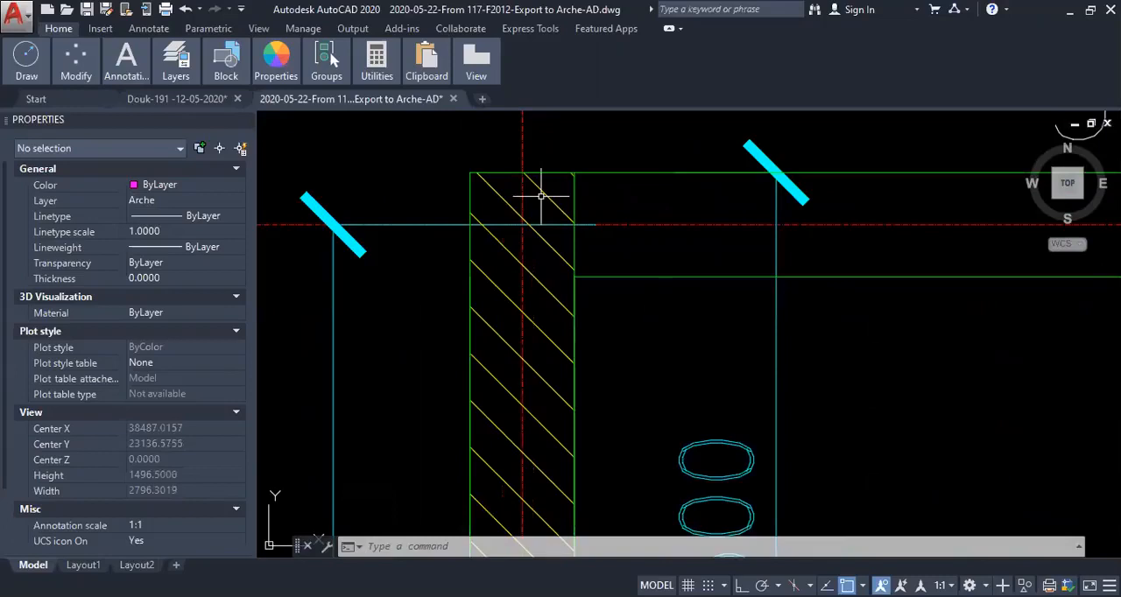
pyautogui.write('dist')
pyautogui.press('Return')
pyautogui.click(523, 173)
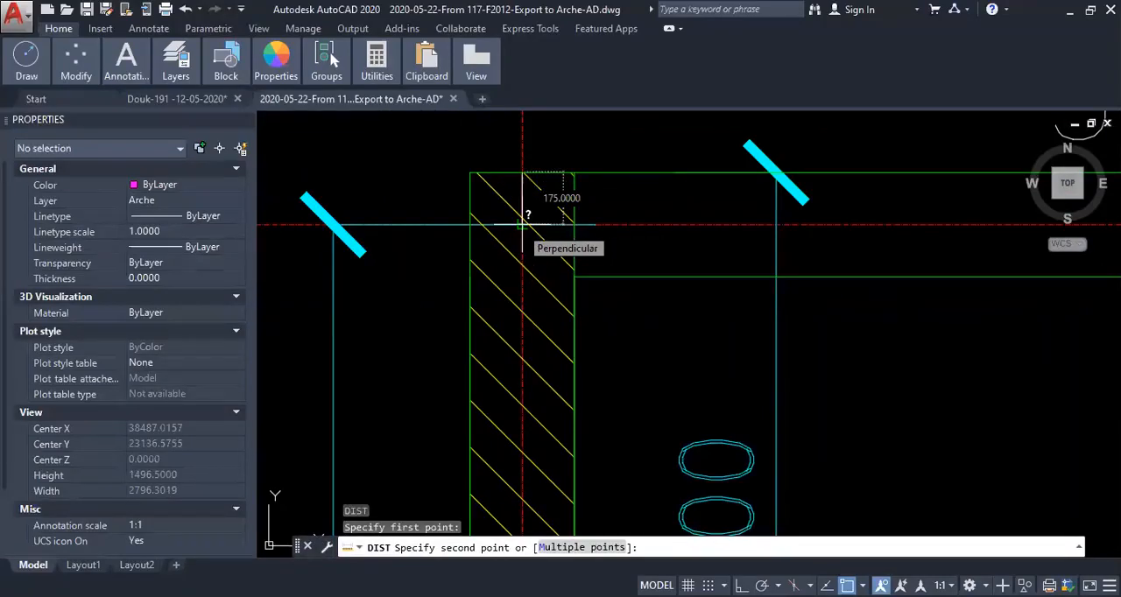
pyautogui.click(523, 226)
pyautogui.scroll(-3, 536, 220)
pyautogui.moveTo(540, 216); pyautogui.dragTo(473, 211, button='middle')
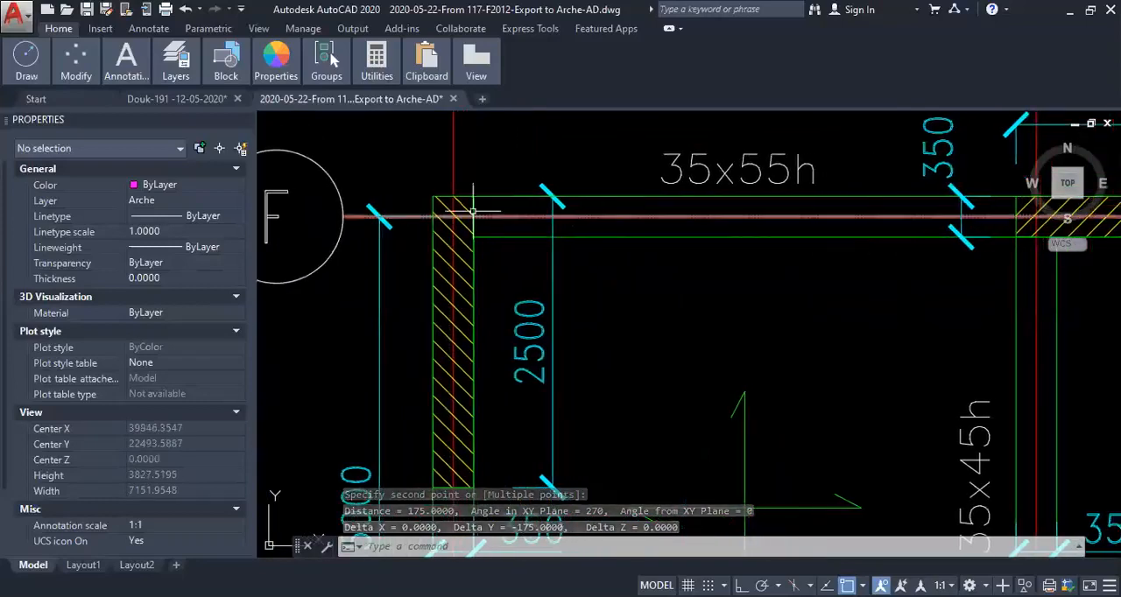
# - Examine how the hatched walls and columns along axis F sit relative to the red axis lines
pyautogui.scroll(4, 472, 211)
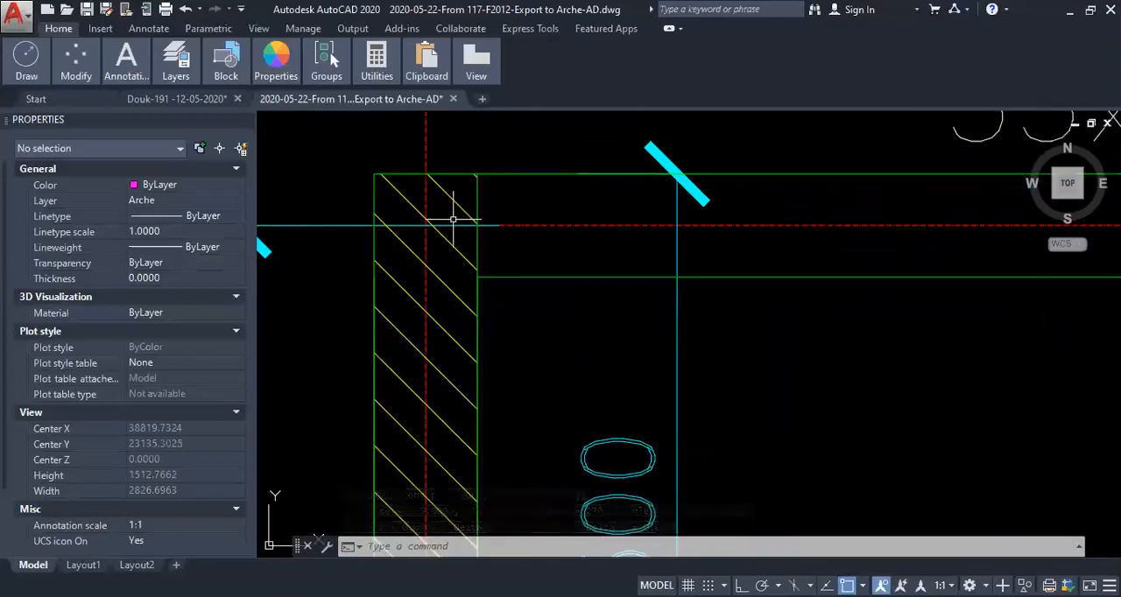
pyautogui.scroll(-4, 773, 243)
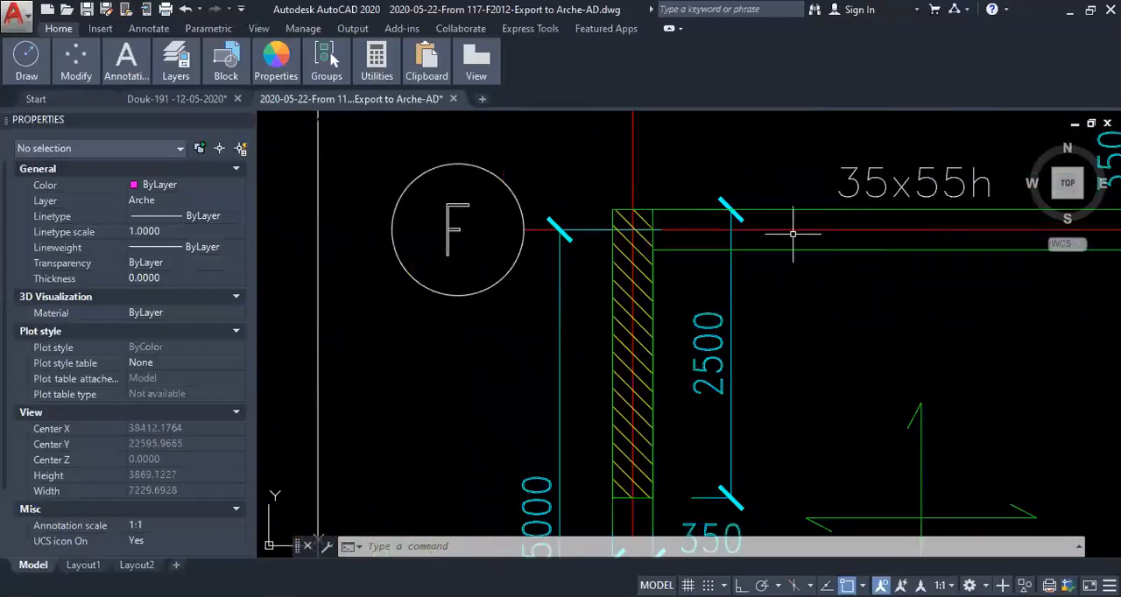
pyautogui.scroll(-5, 643, 232)
pyautogui.scroll(5, 806, 252)
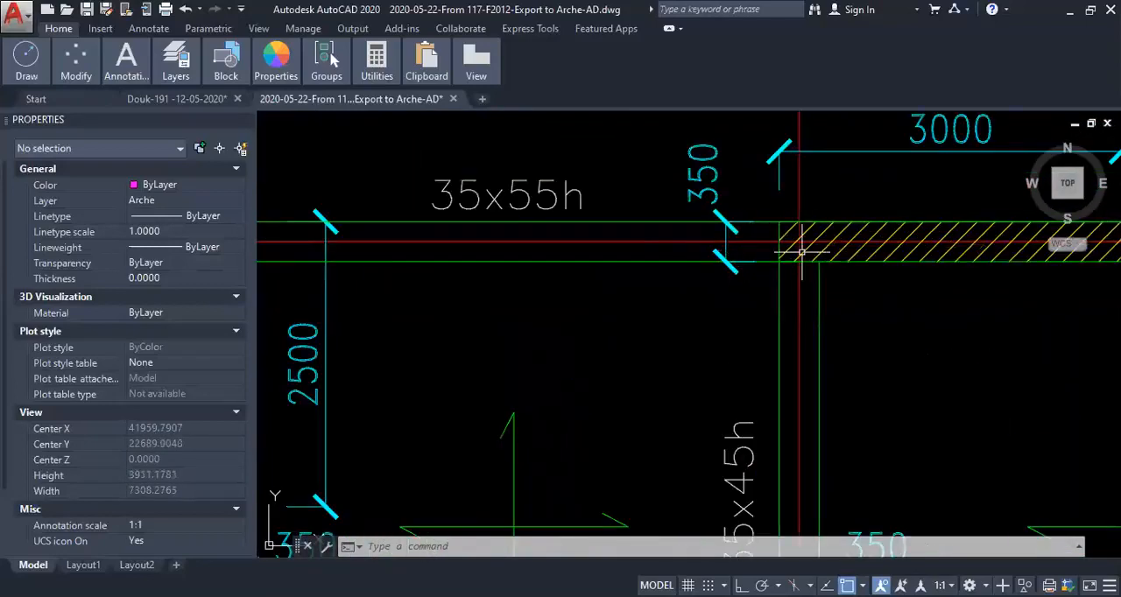
pyautogui.moveTo(954, 241); pyautogui.dragTo(703, 255, button='middle')
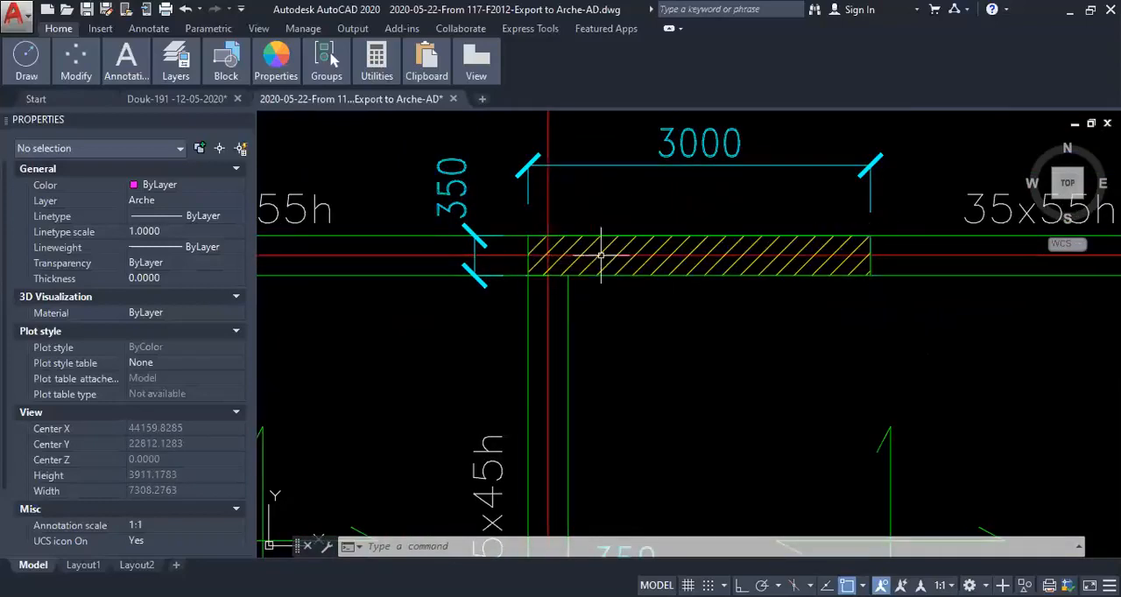
pyautogui.scroll(-4, 817, 260)
pyautogui.scroll(6, 792, 267)
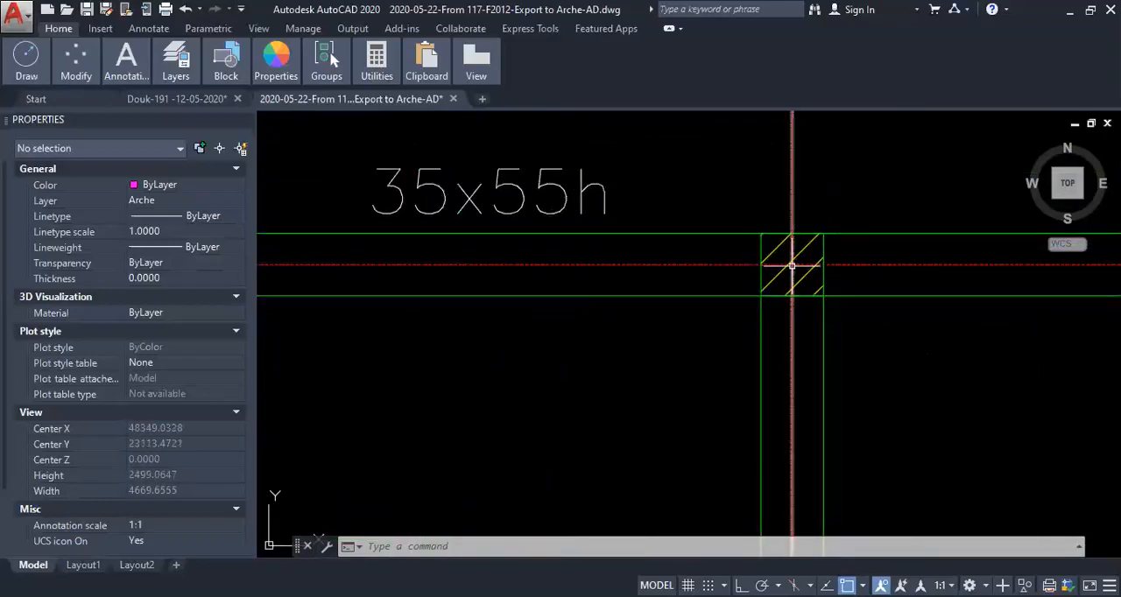
pyautogui.scroll(-5, 791, 265)
pyautogui.scroll(3, 464, 259)
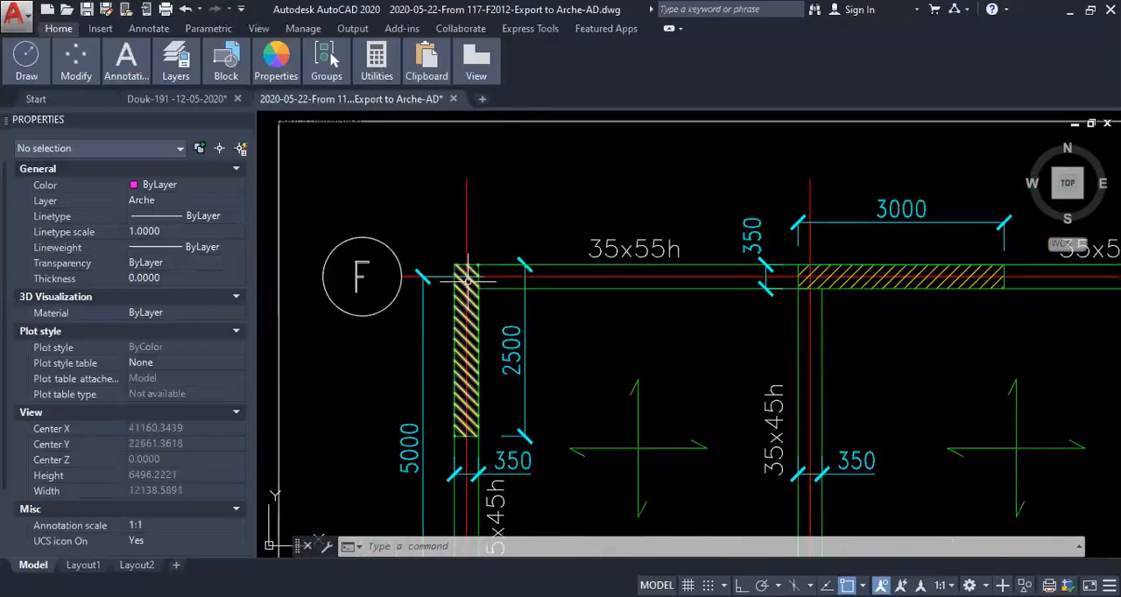
pyautogui.scroll(4, 466, 280)
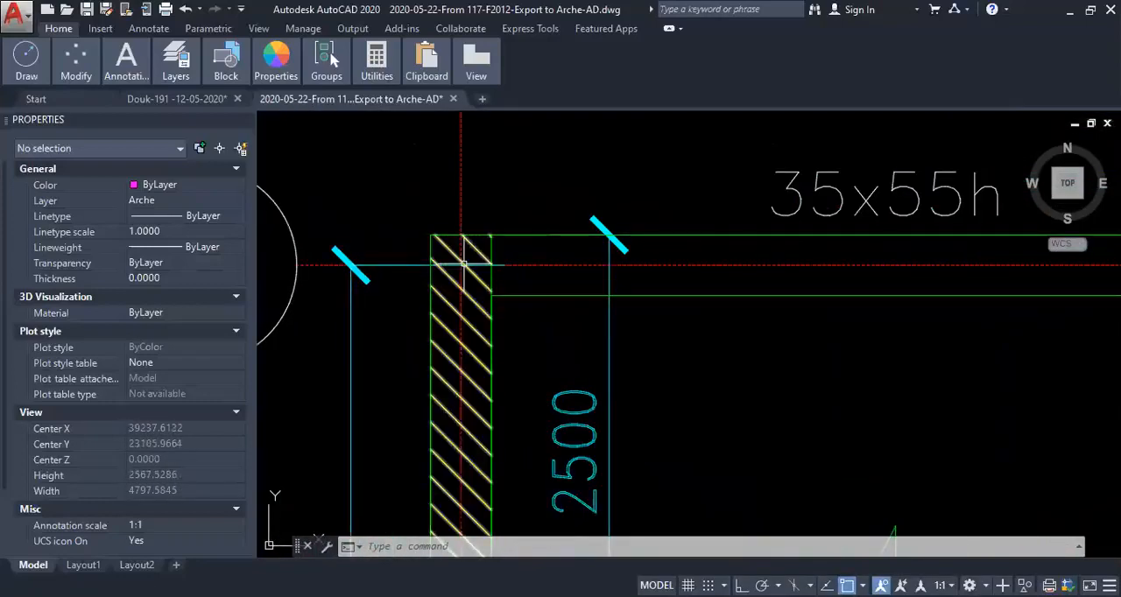
# - Select the upper-left vertical wall line in the simplified drawing and inspect its endpoints and properties
pyautogui.scroll(-8, 461, 263)
pyautogui.scroll(2, 383, 267)
pyautogui.scroll(10, 473, 224)
pyautogui.click(414, 177)
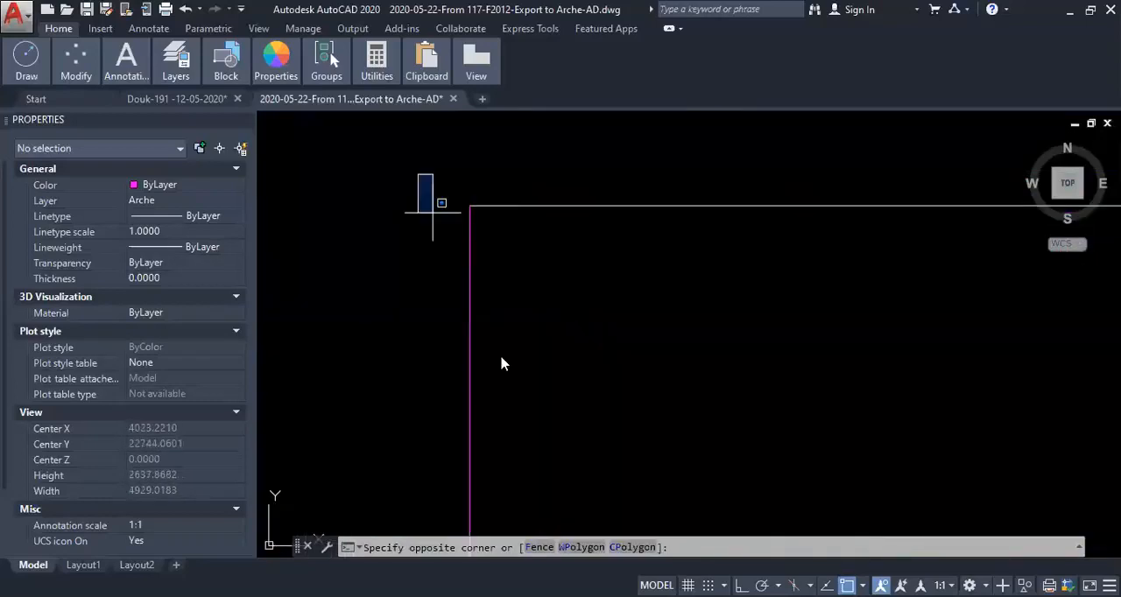
pyautogui.scroll(-2, 539, 409)
pyautogui.scroll(-3, 529, 415)
pyautogui.click(538, 481)
pyautogui.scroll(2, 523, 470)
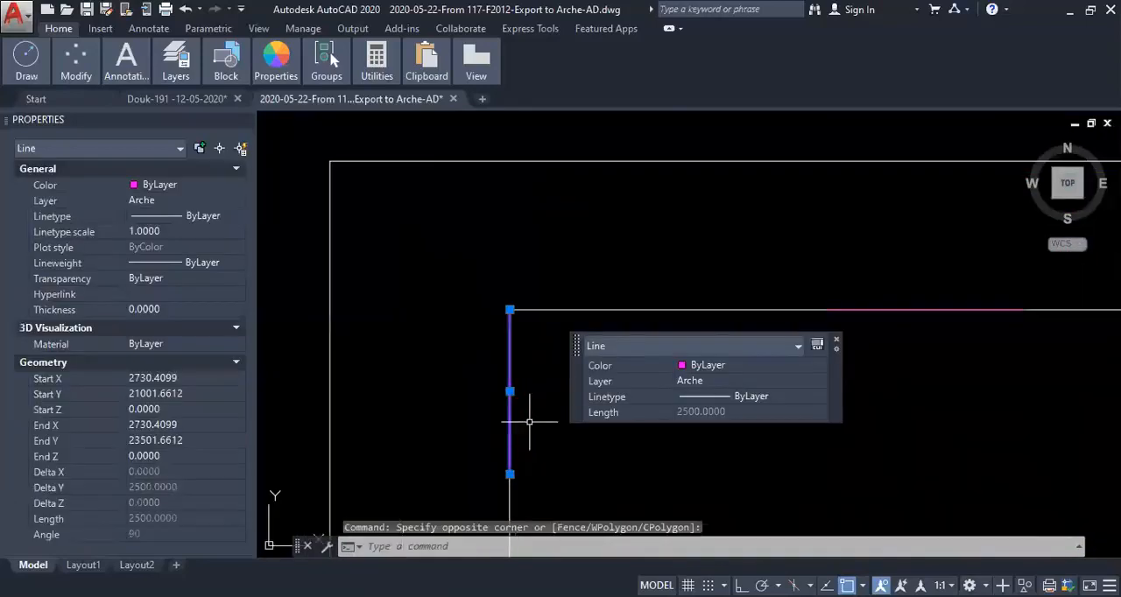
pyautogui.scroll(2, 501, 258)
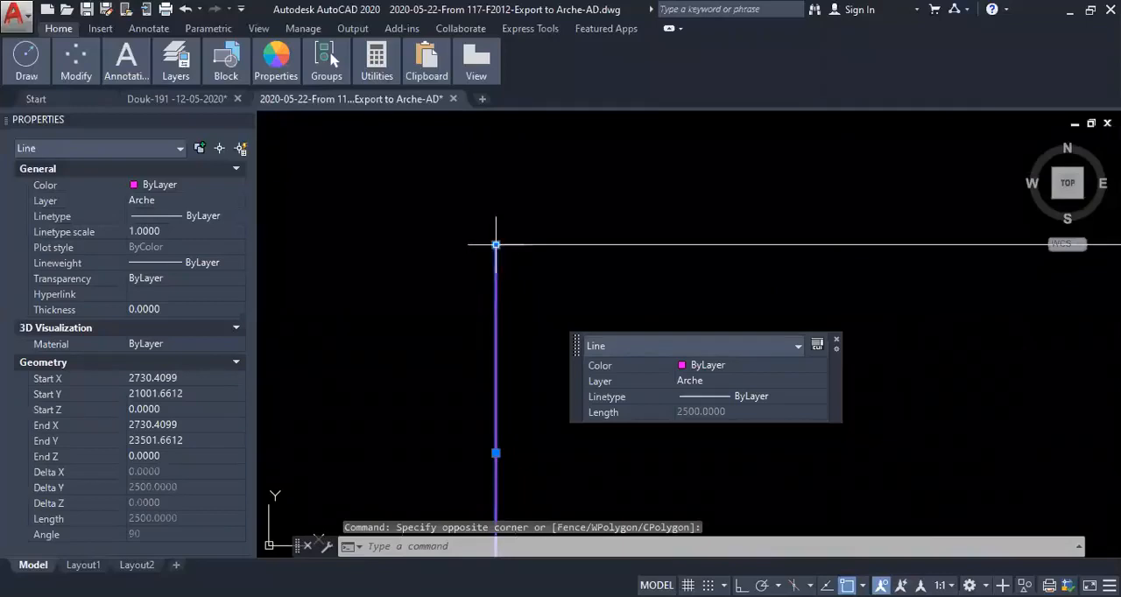
pyautogui.scroll(-12, 513, 250)
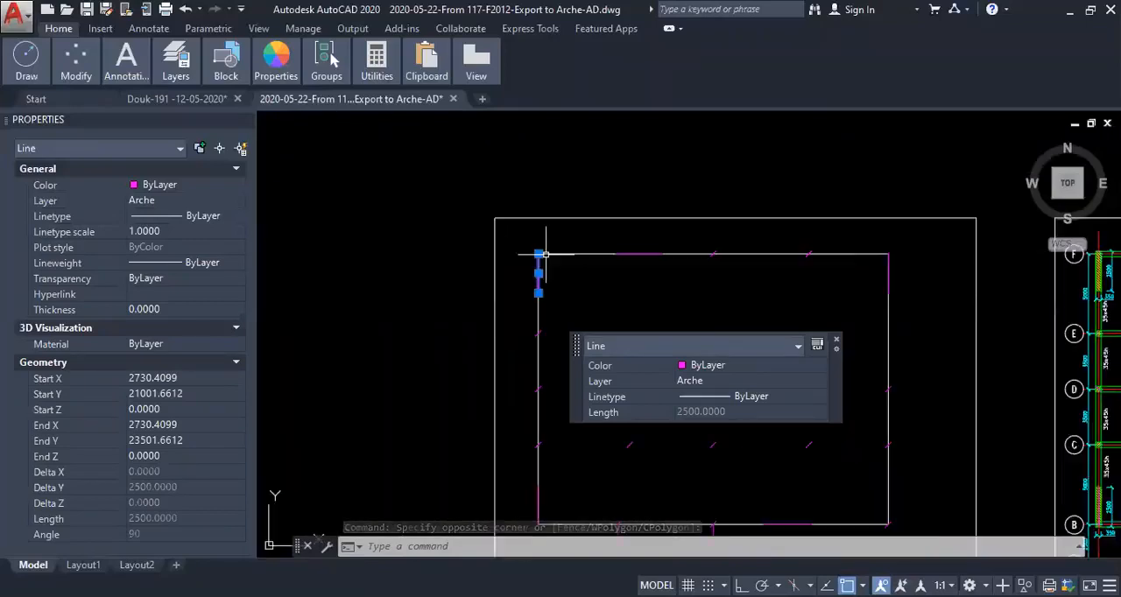
# - Copy the whole simplified drawing together with its outline, using the outline's lower-left corner as base point
pyautogui.moveTo(609, 266); pyautogui.dragTo(553, 204, button='middle')
pyautogui.press('Escape')
pyautogui.scroll(2, 489, 348)
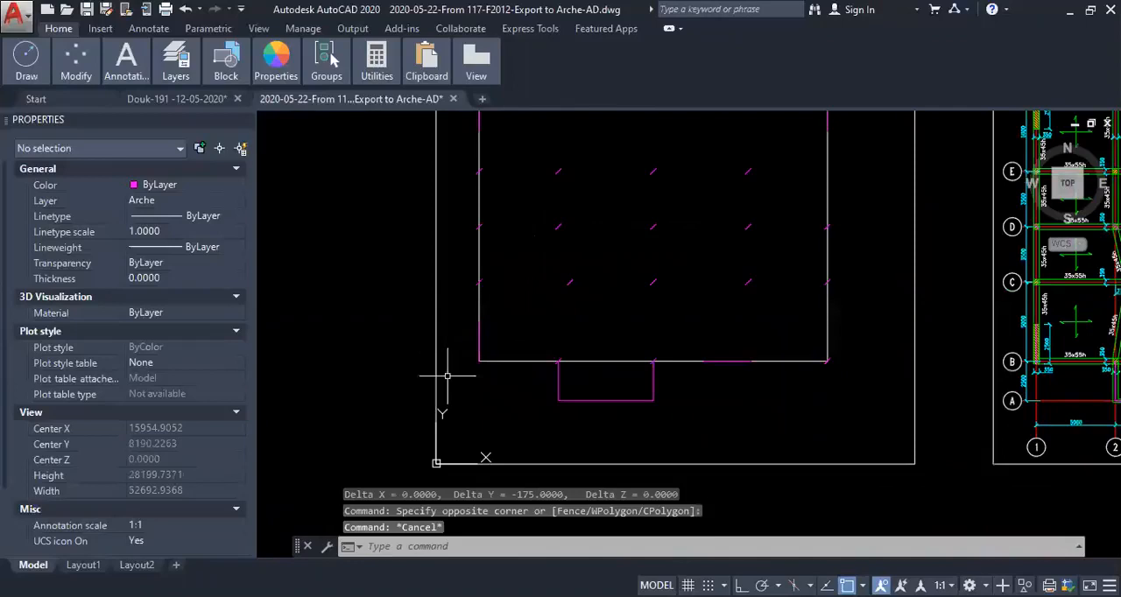
pyautogui.scroll(2, 788, 370)
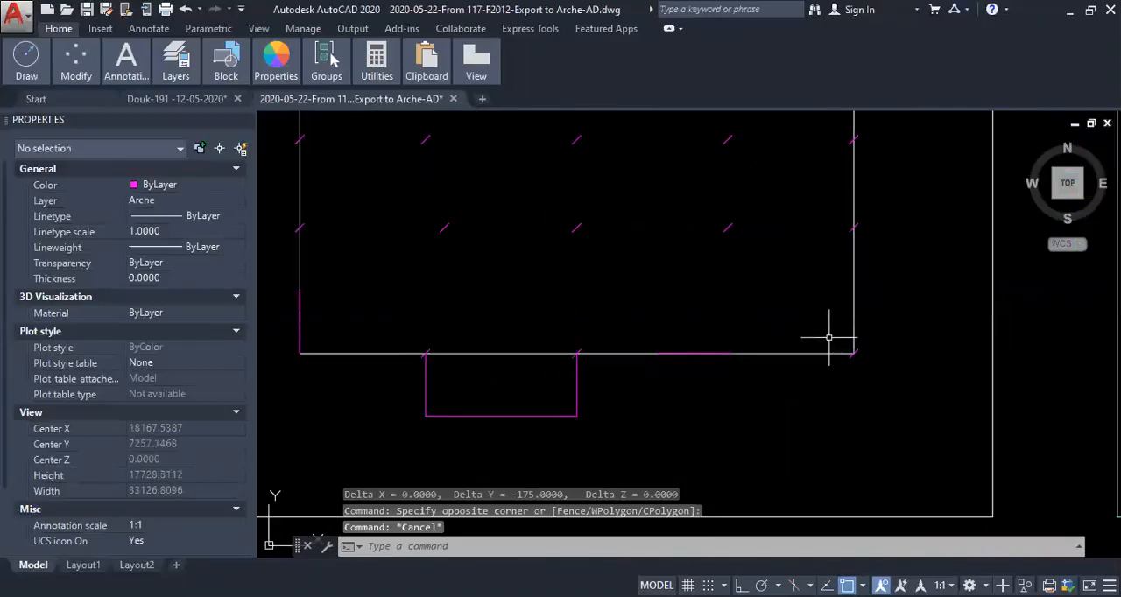
pyautogui.scroll(-5, 828, 337)
pyautogui.scroll(1, 731, 333)
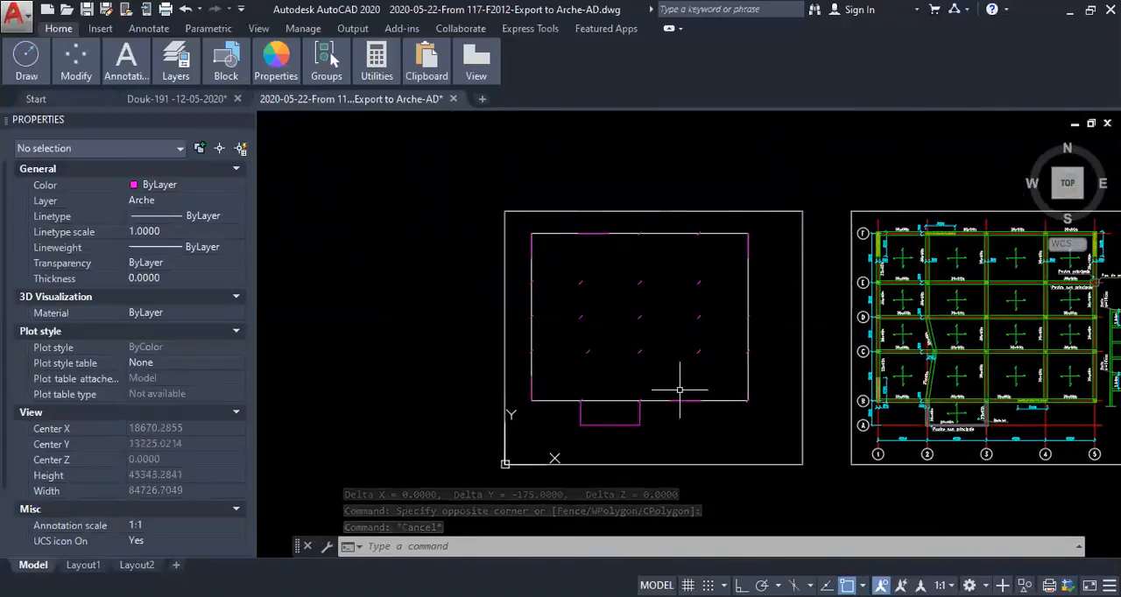
pyautogui.hotkey('ctrl', 'shift', 'c')
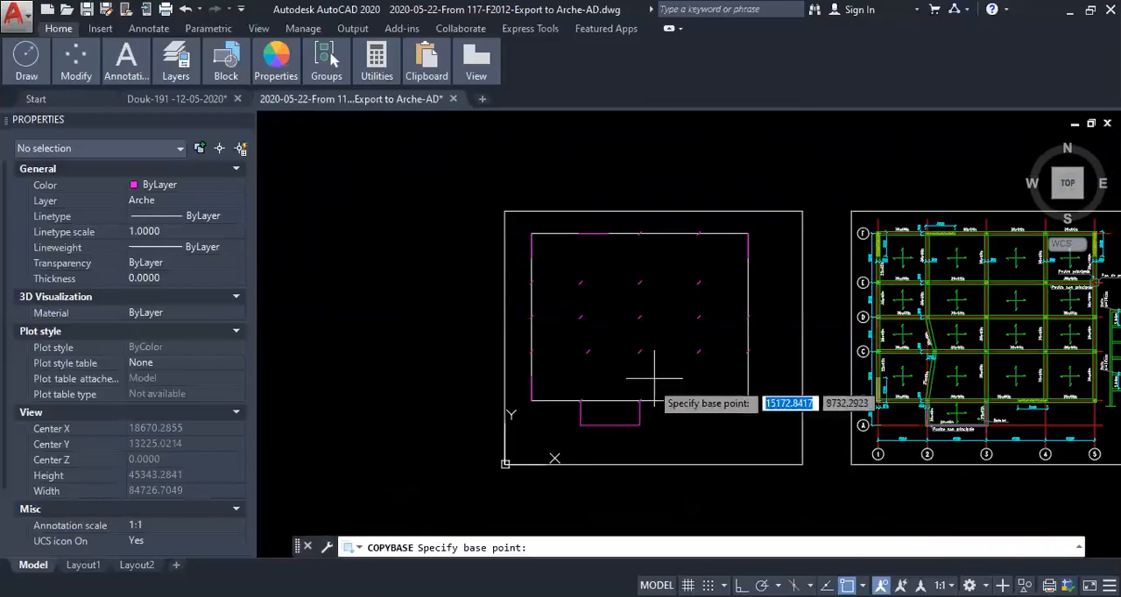
pyautogui.click(531, 399)
pyautogui.click(519, 223)
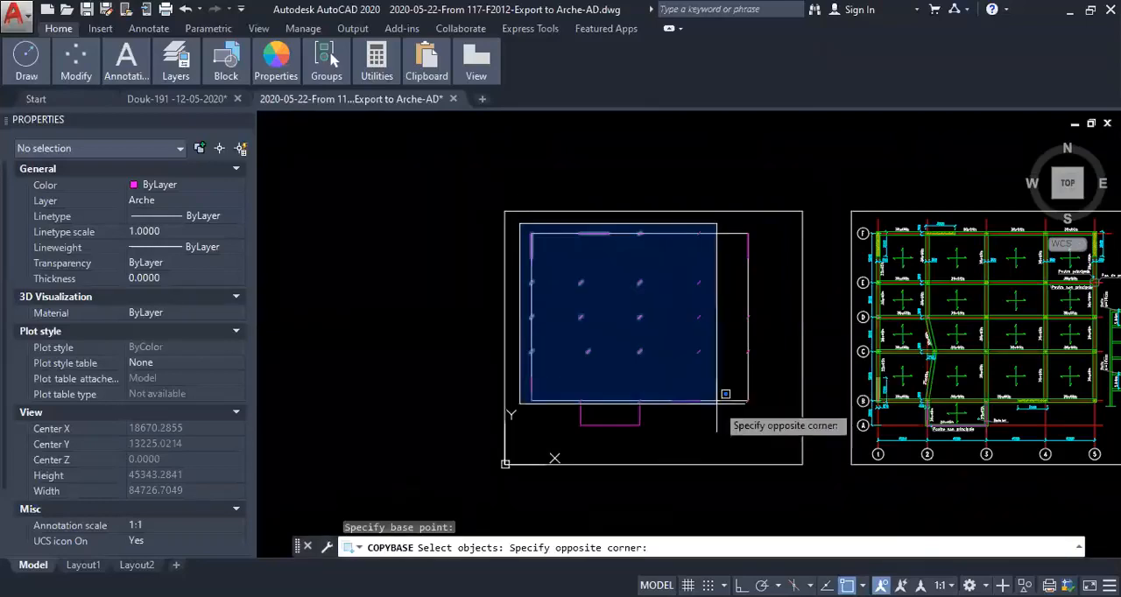
pyautogui.click(782, 448)
pyautogui.press('Return')
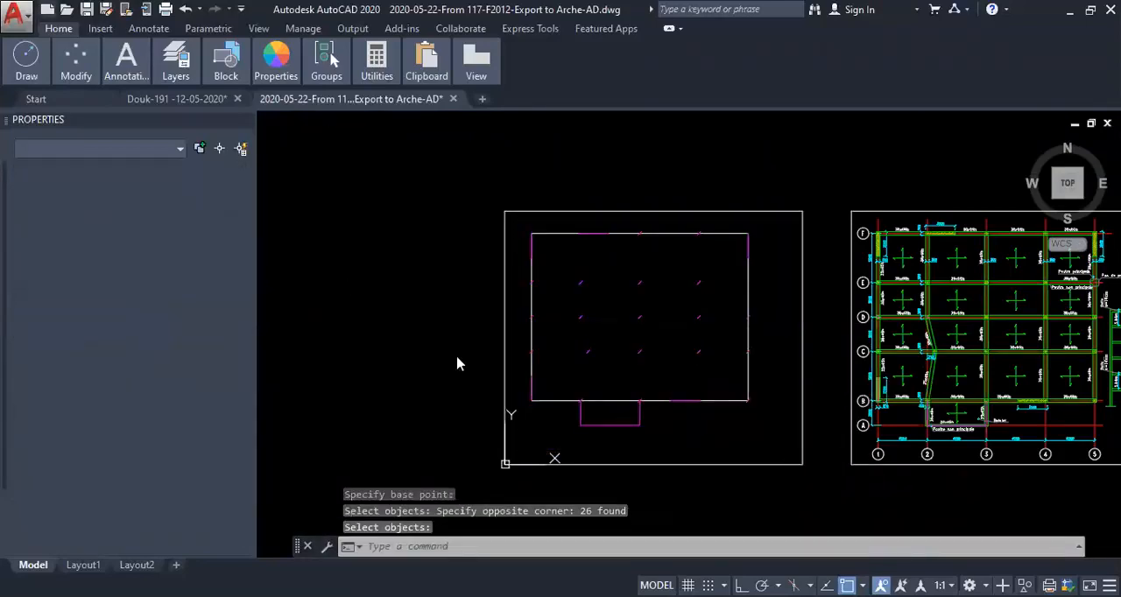
# - Create a new drawing from the acad template and paste the copied objects at 0,0
pyautogui.hotkey('ctrl', 'n')
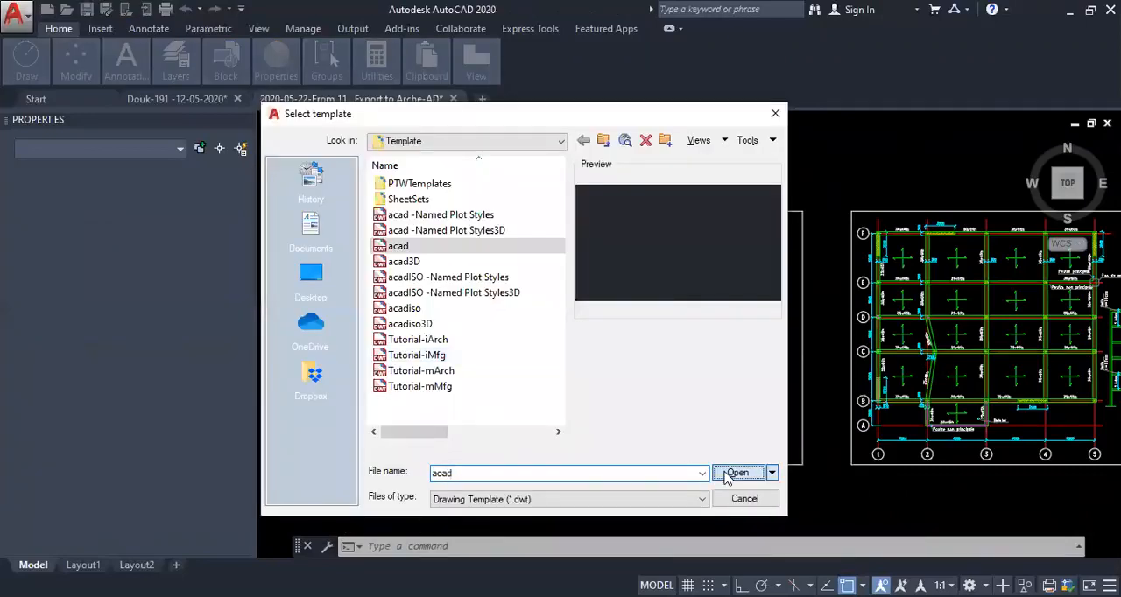
pyautogui.click(735, 472)
pyautogui.hotkey('ctrl', 'v')
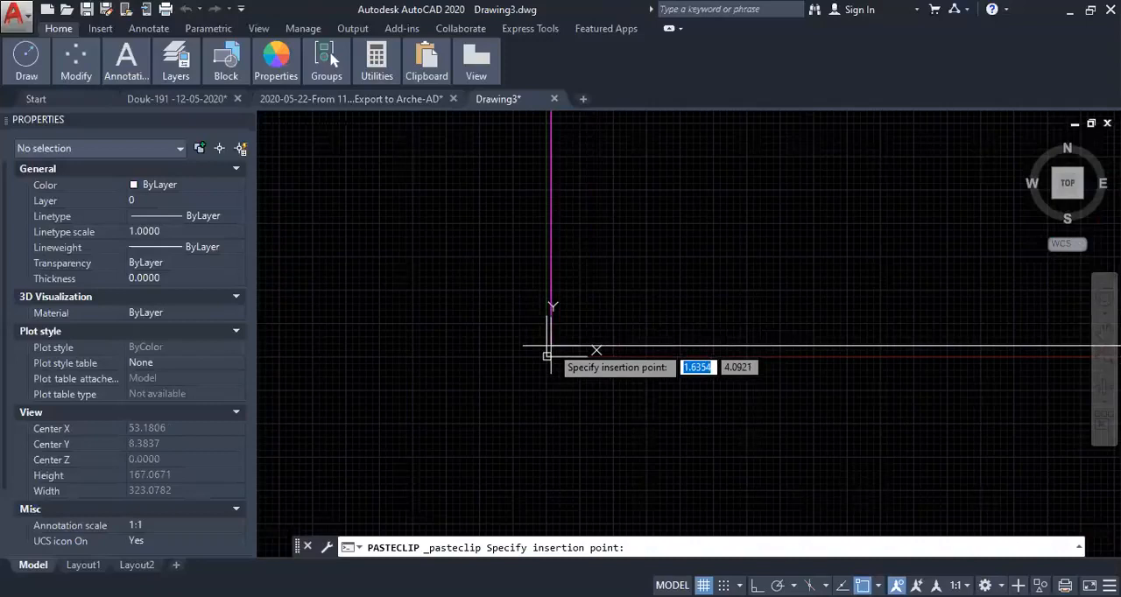
pyautogui.write('0,0')
pyautogui.press('Return')
# - Delete the white outline rectangle from the pasted drawing, keeping the magenta lines
pyautogui.scroll(-7, 551, 346)
pyautogui.middleClick(575, 313)
pyautogui.moveTo(575, 313); pyautogui.dragTo(570, 313, button='middle')
pyautogui.middleClick(572, 311)
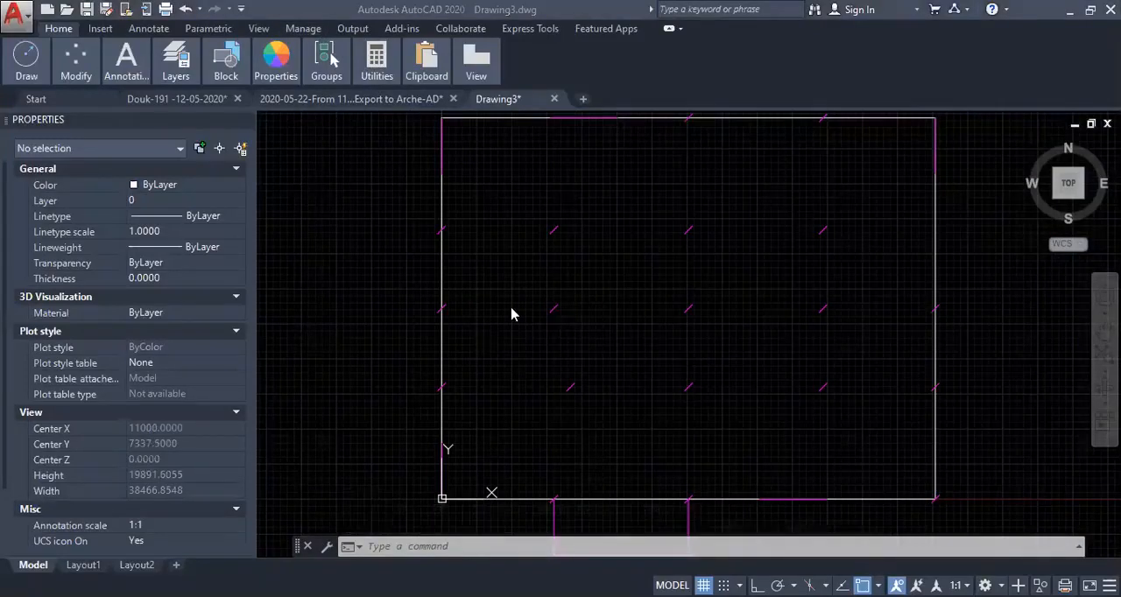
pyautogui.click(442, 338)
pyautogui.press('Delete')
# - Examine the balcony polyline and the remaining magenta wall and column lines
pyautogui.scroll(-4, 477, 320)
pyautogui.scroll(2, 600, 301)
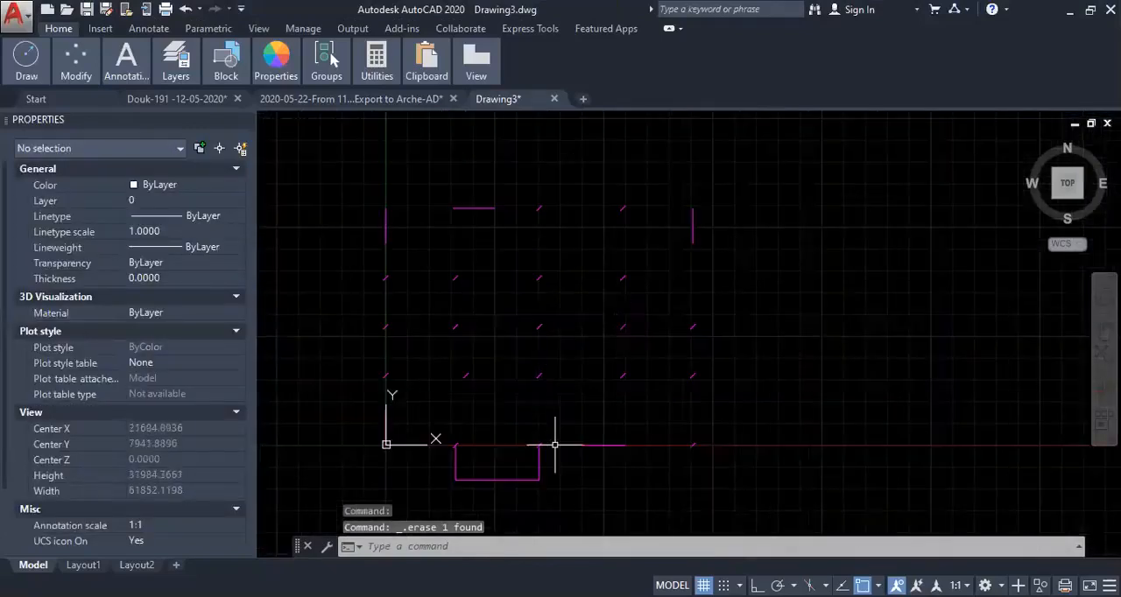
pyautogui.scroll(4, 597, 459)
pyautogui.scroll(2, 836, 432)
pyautogui.scroll(-4, 836, 419)
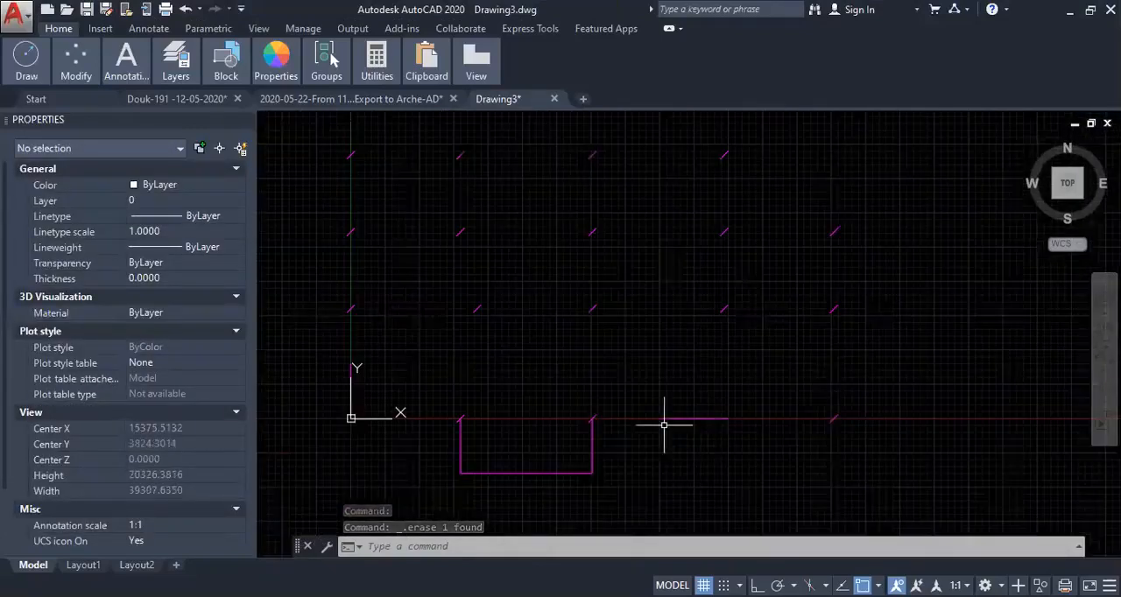
pyautogui.scroll(5, 608, 383)
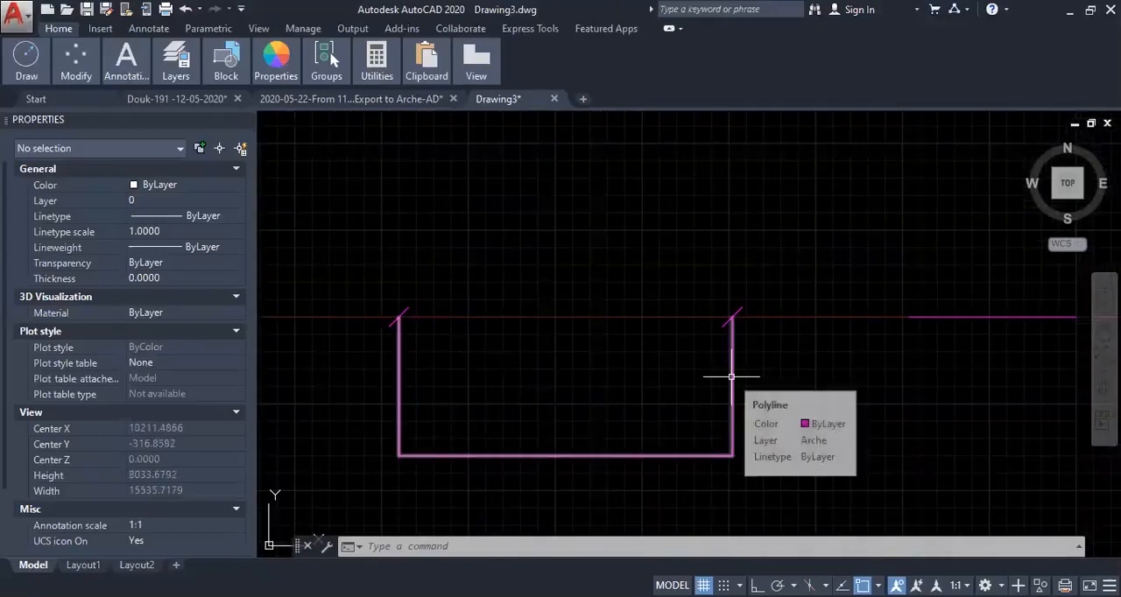
pyautogui.scroll(-6, 750, 385)
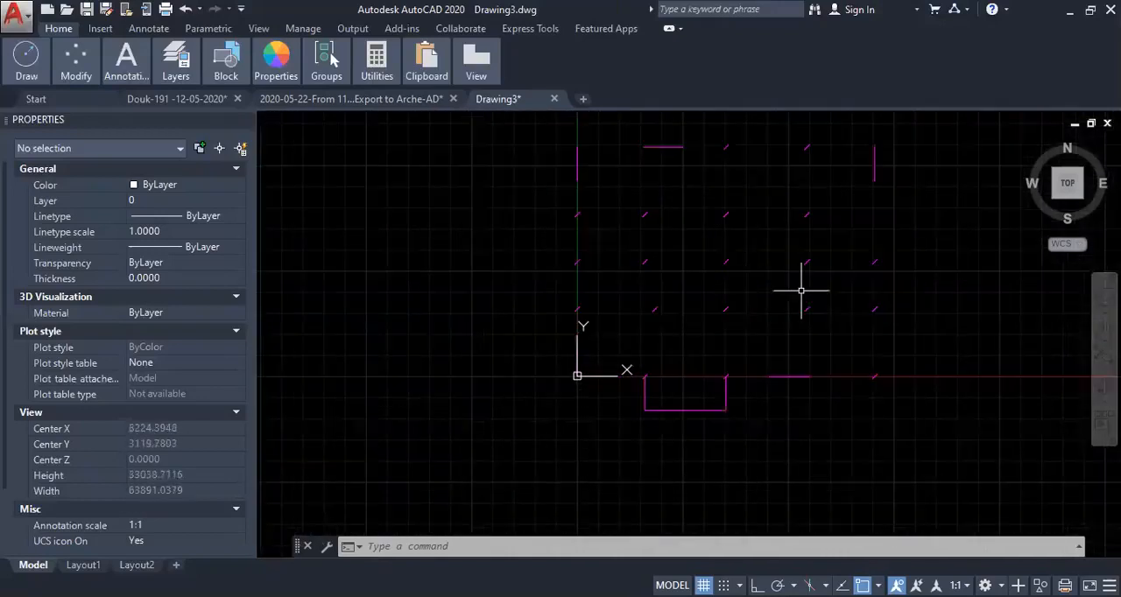
pyautogui.scroll(-1, 750, 292)
pyautogui.middleClick(748, 291)
pyautogui.middleClick(748, 291)
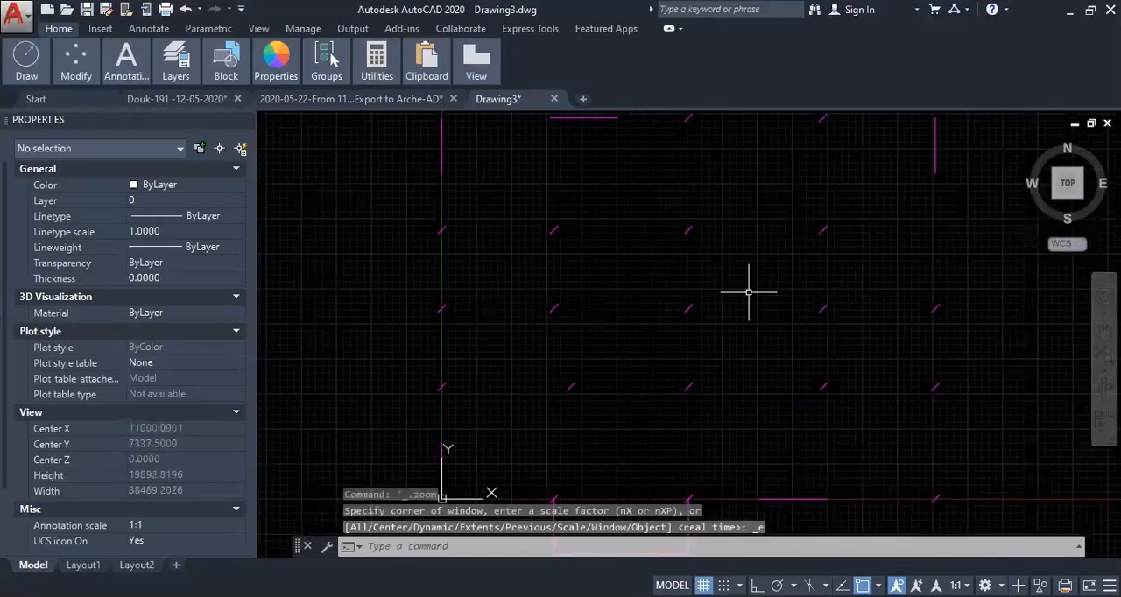
# - Measure the short diagonal column line above the lower-left wall from end to end
pyautogui.write('di')
pyautogui.press('Return')
pyautogui.click(437, 391)
pyautogui.click(446, 384)
pyautogui.press('Escape')
pyautogui.scroll(-8, 475, 335)
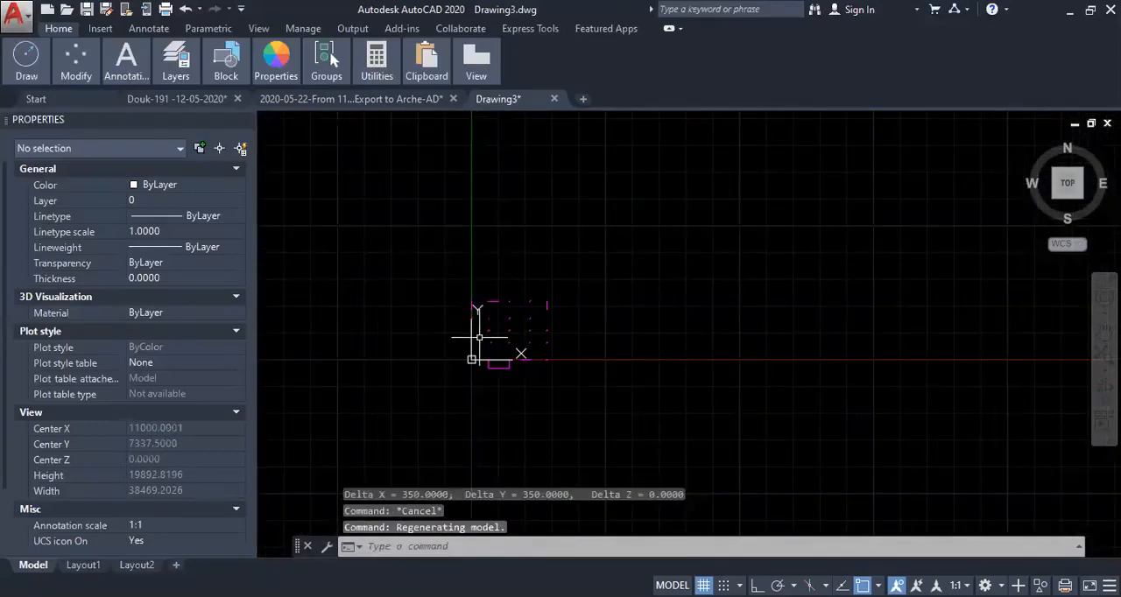
pyautogui.write('sc')
pyautogui.press('Return')
pyautogui.click(426, 406)
pyautogui.click(671, 257)
pyautogui.press('Return')
pyautogui.scroll(5, 477, 363)
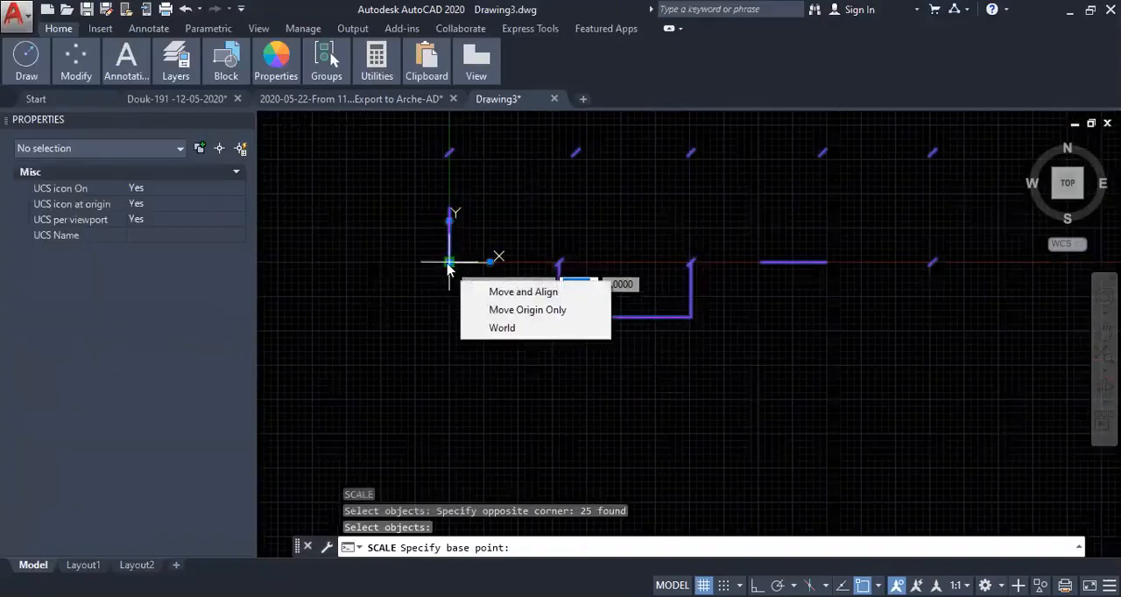
pyautogui.press('Escape')
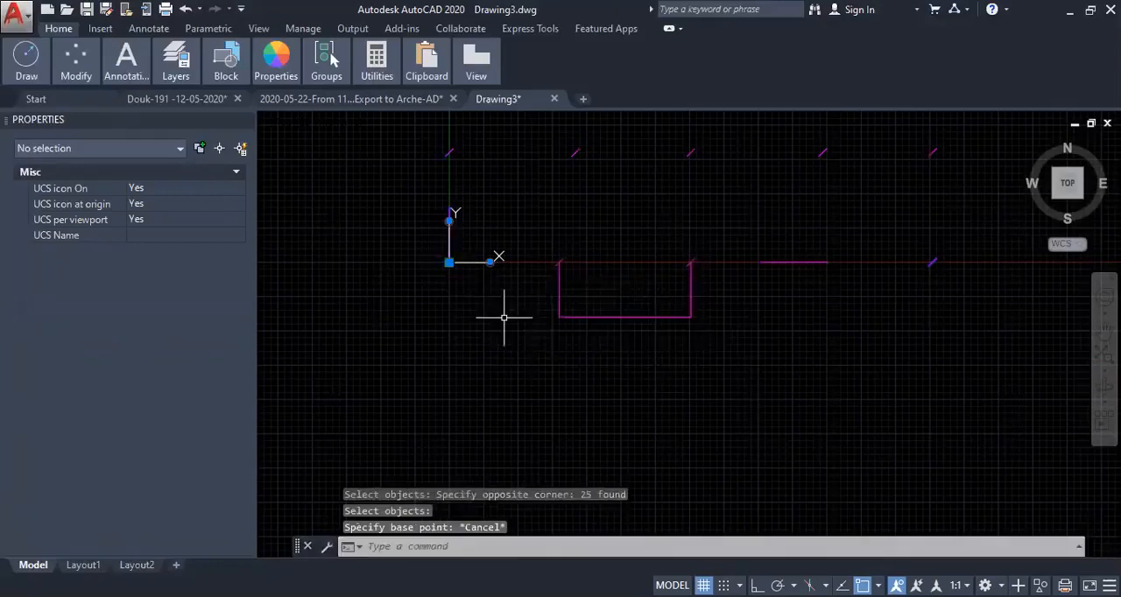
pyautogui.press('Escape')
pyautogui.scroll(-10, 490, 321)
pyautogui.press('Escape')
pyautogui.press('Escape')
pyautogui.scroll(5, 497, 310)
pyautogui.press('Escape')
pyautogui.press('Escape')
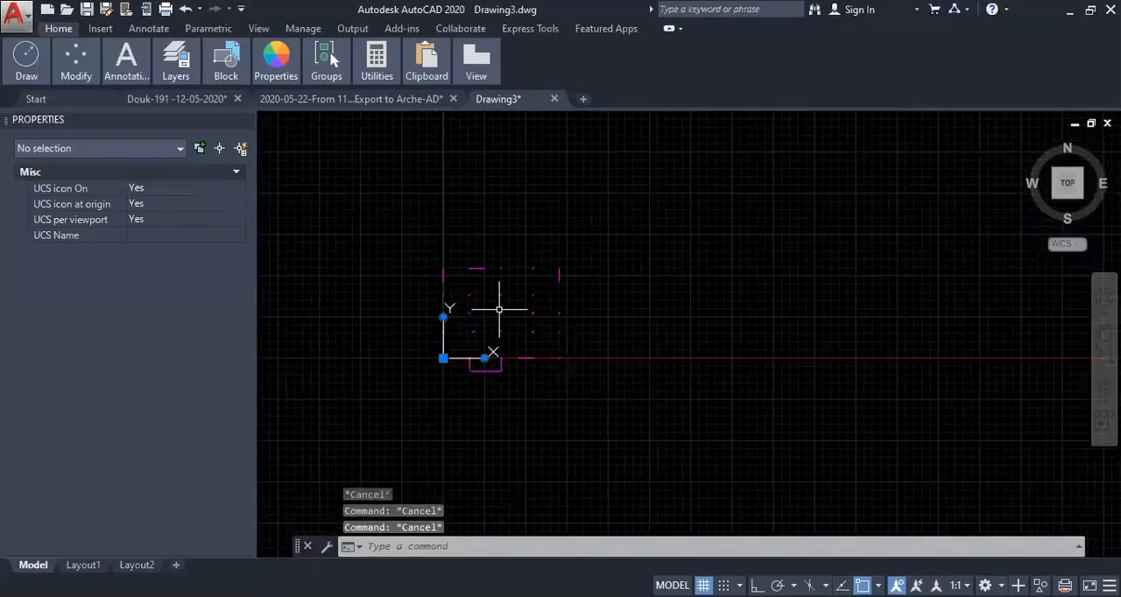
pyautogui.press('space')
pyautogui.press('Escape')
pyautogui.press('Escape')
pyautogui.scroll(2, 487, 347)
pyautogui.middleClick(487, 347)
pyautogui.middleClick(487, 347)
pyautogui.scroll(-4, 487, 348)
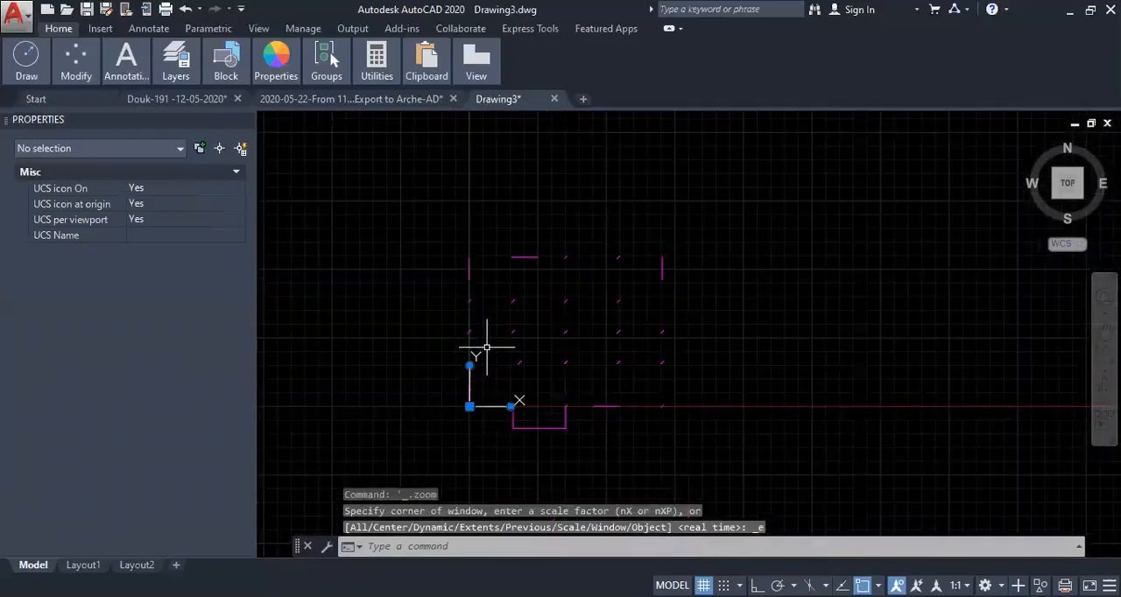
# - Try to scale all the magenta objects by a factor of 0.001
pyautogui.write('sc')
pyautogui.press('space')
pyautogui.click(412, 208)
pyautogui.click(763, 489)
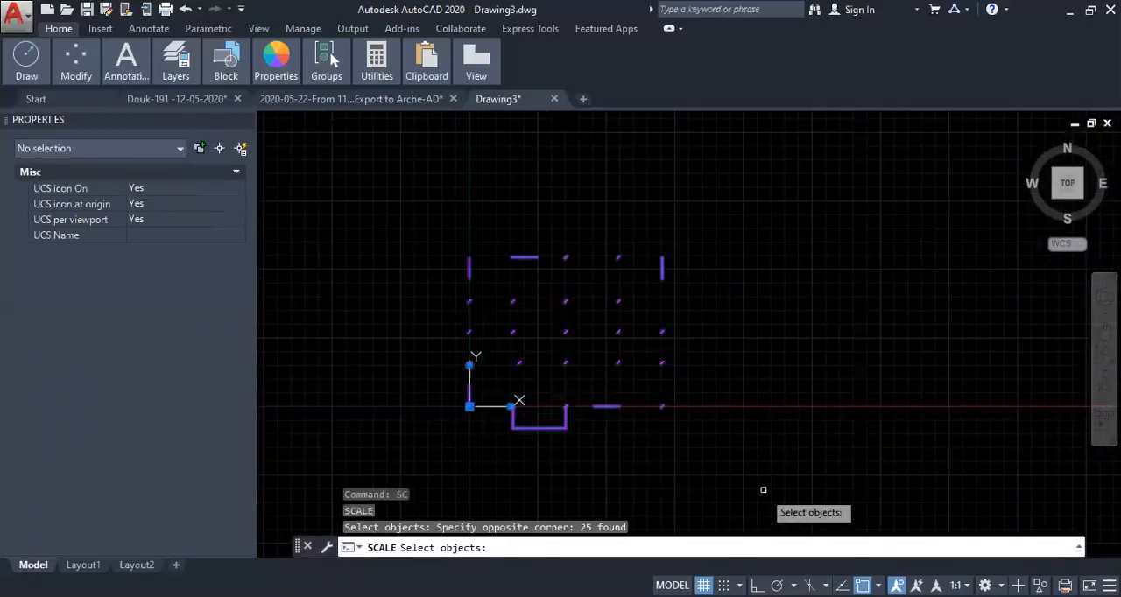
pyautogui.press('space')
pyautogui.write('0.001')
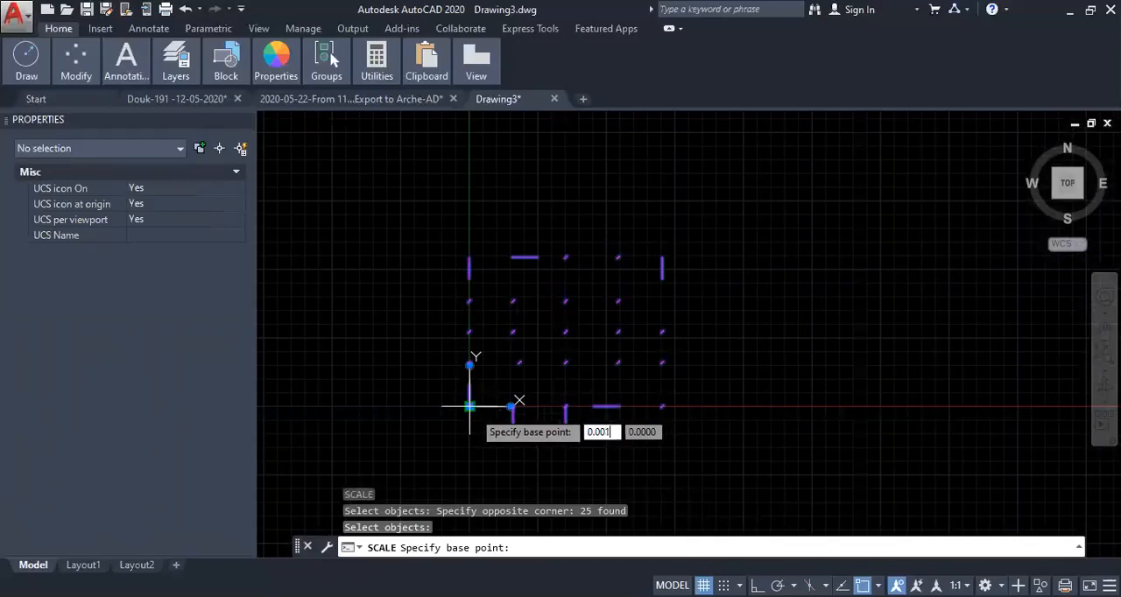
pyautogui.press('Return')
pyautogui.press('Escape')
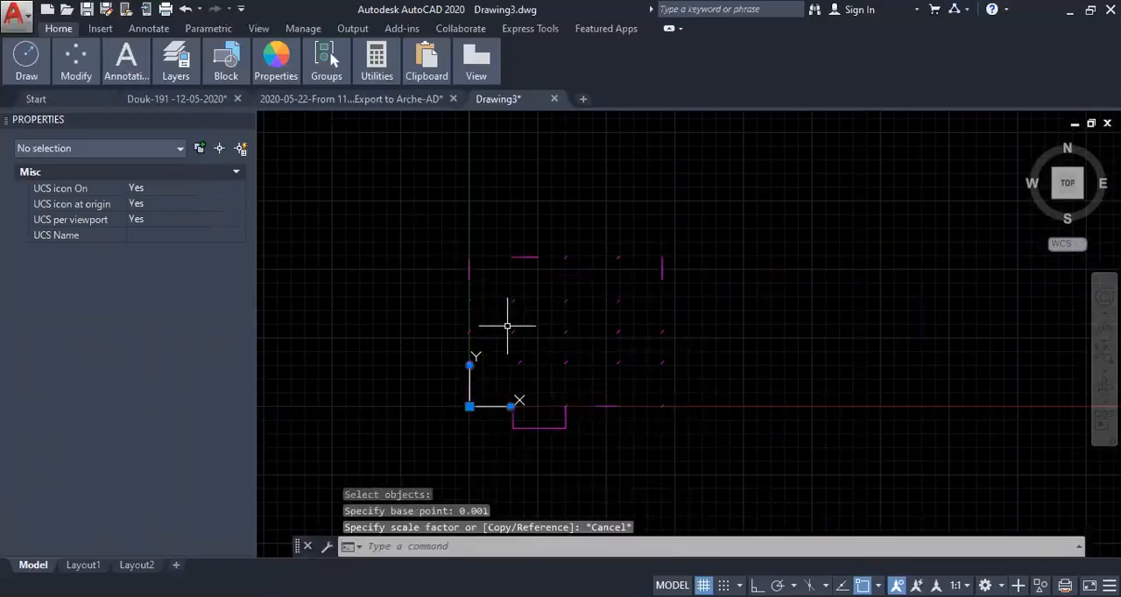
pyautogui.press('Escape')
# - Measure the length of the balcony's outer edge between its two lower corners
pyautogui.middleClick(503, 321)
pyautogui.middleClick(502, 321)
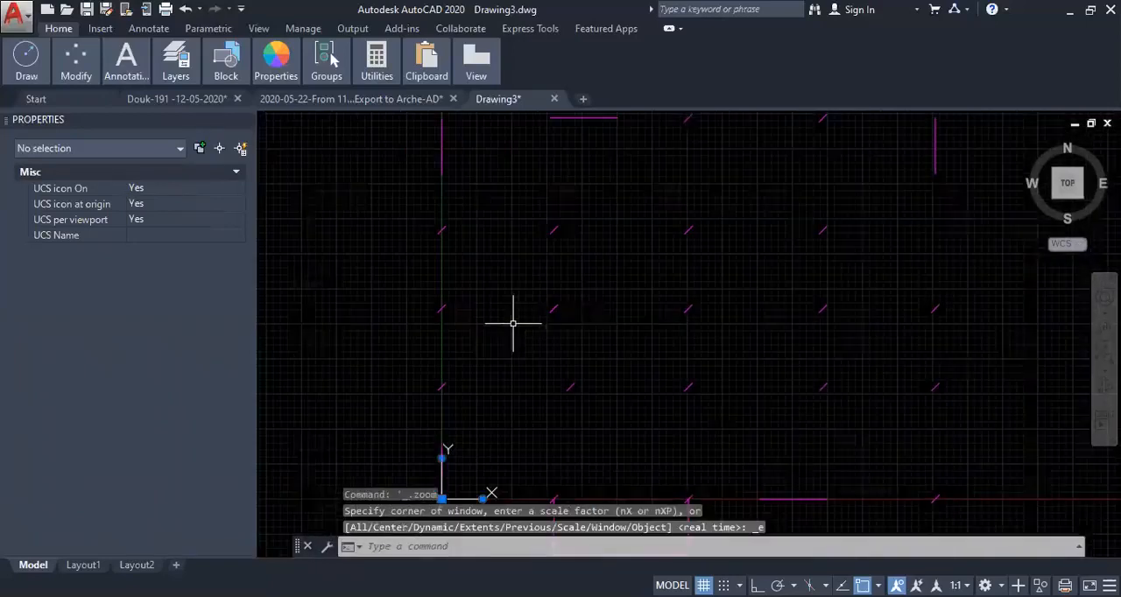
pyautogui.write('dist')
pyautogui.press('Return')
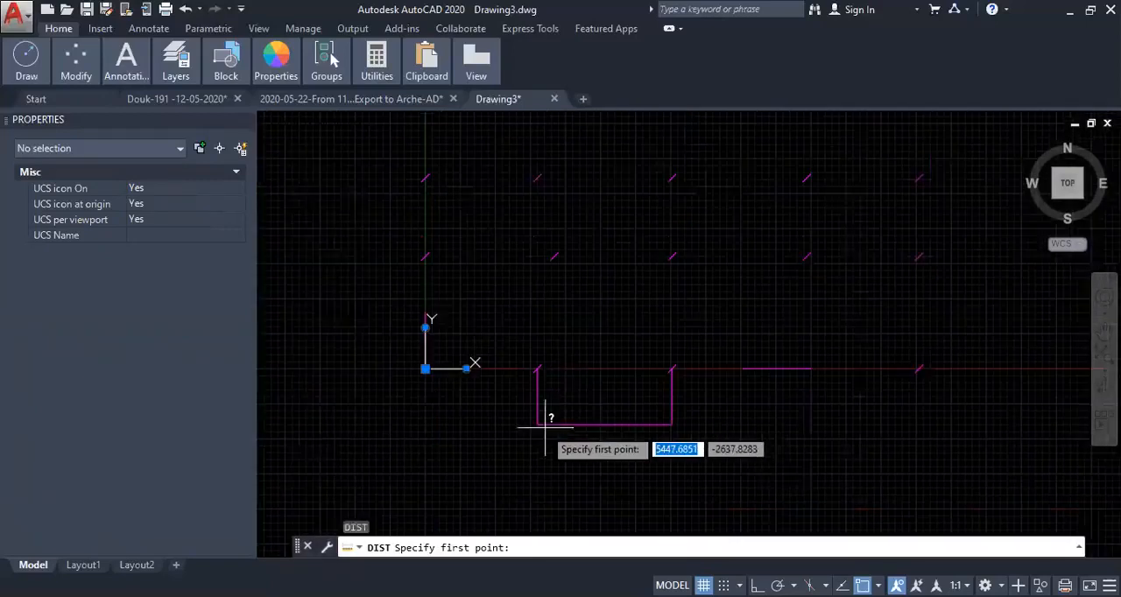
pyautogui.click(537, 425)
pyautogui.click(672, 424)
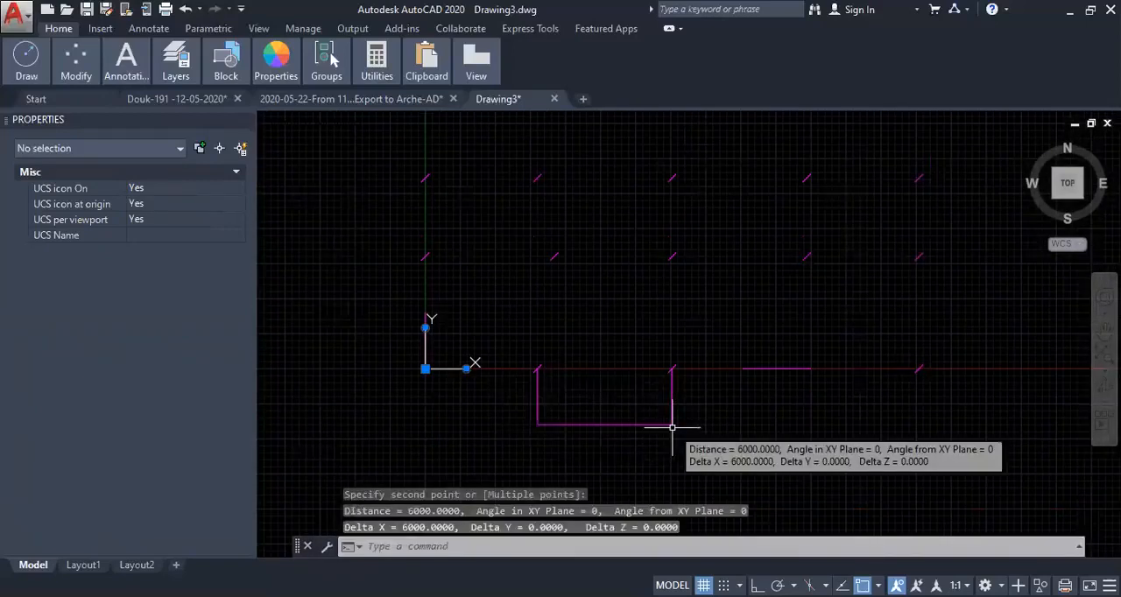
pyautogui.scroll(-5, 671, 399)
pyautogui.press('Escape')
pyautogui.press('Escape')
pyautogui.press('Escape')
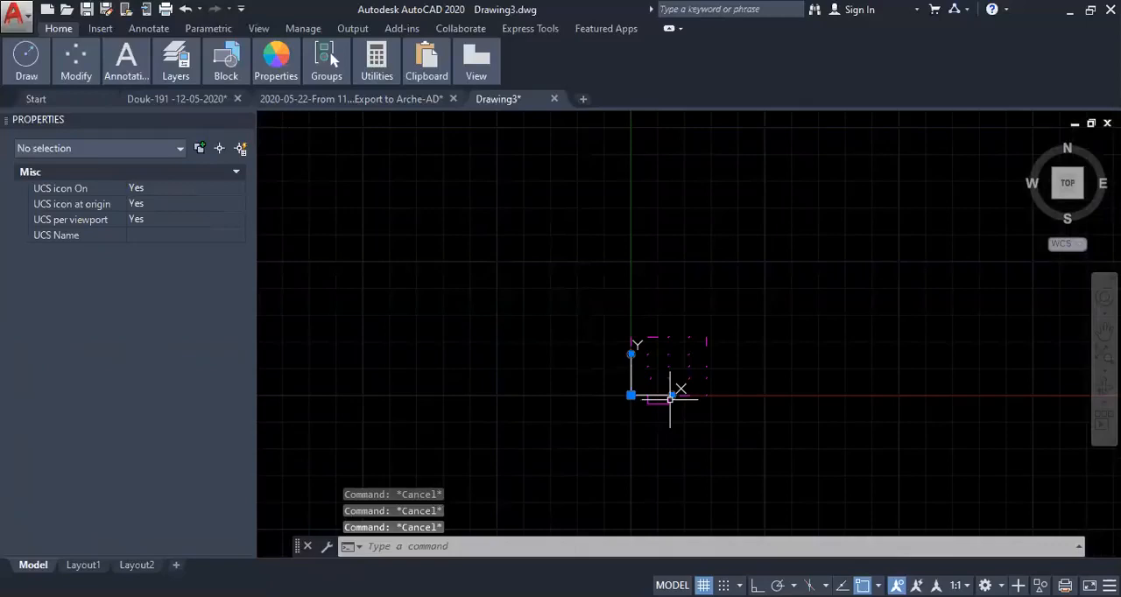
# - Move all the magenta objects up and to the right, clear of the coordinate origin
pyautogui.write('m')
pyautogui.press('Return')
pyautogui.click(610, 428)
pyautogui.click(765, 307)
pyautogui.press('Return')
pyautogui.click(665, 444)
pyautogui.click(743, 428)
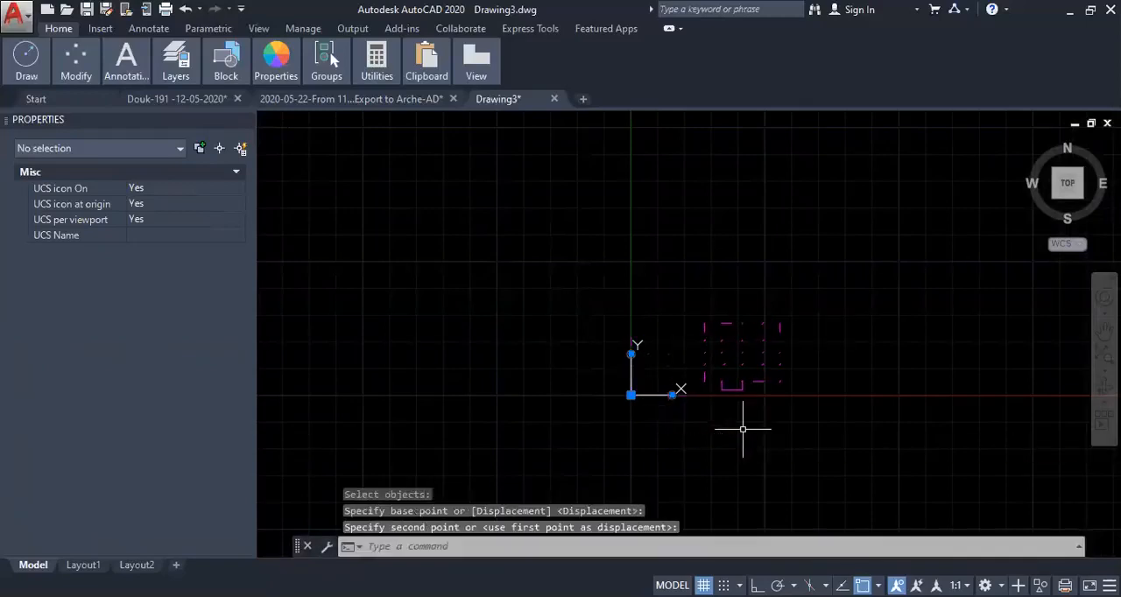
# - Scale all the magenta objects by 0.001 about the lower end of the lower-left wall line
pyautogui.scroll(4, 748, 403)
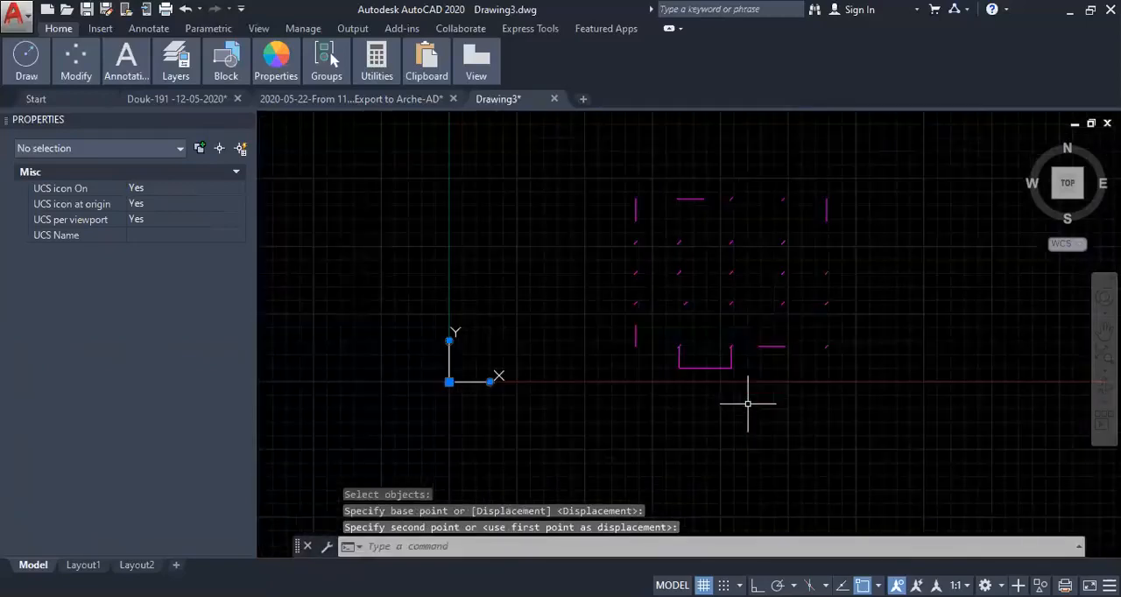
pyautogui.write('sc')
pyautogui.press('Return')
pyautogui.click(574, 419)
pyautogui.click(915, 152)
pyautogui.press('Return')
pyautogui.click(636, 347)
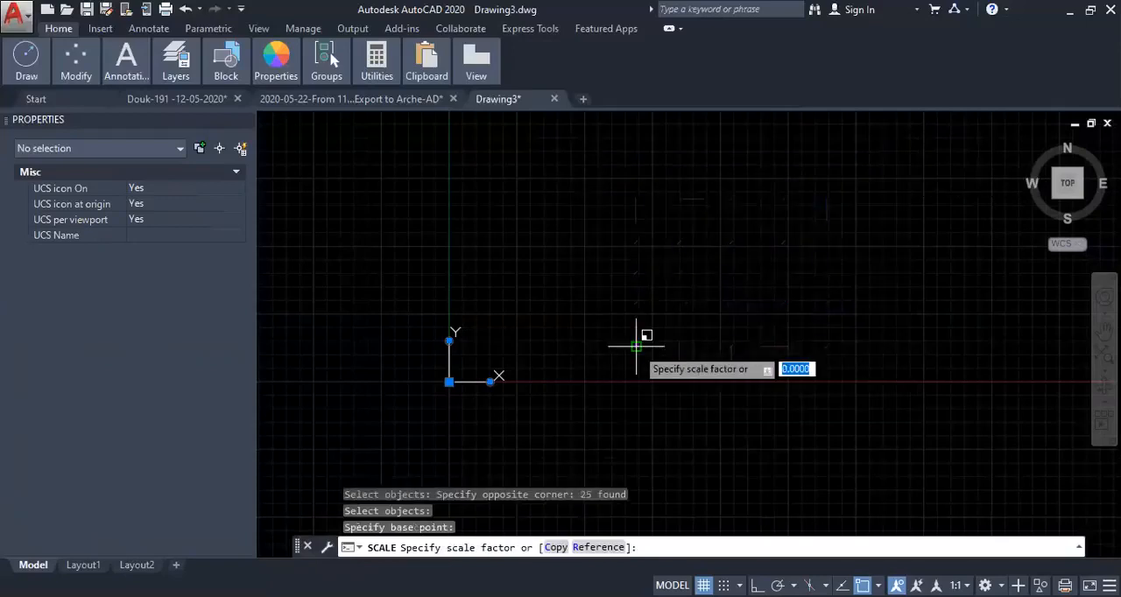
pyautogui.write('0.00')
pyautogui.press('Return')
# - Move all the scaled objects down and to the left, using the lower-left wall line's lower end as base point
pyautogui.middleClick(656, 333)
pyautogui.middleClick(655, 332)
pyautogui.scroll(-4, 656, 332)
pyautogui.moveTo(657, 357); pyautogui.dragTo(690, 297, button='middle')
pyautogui.scroll(-5, 689, 297)
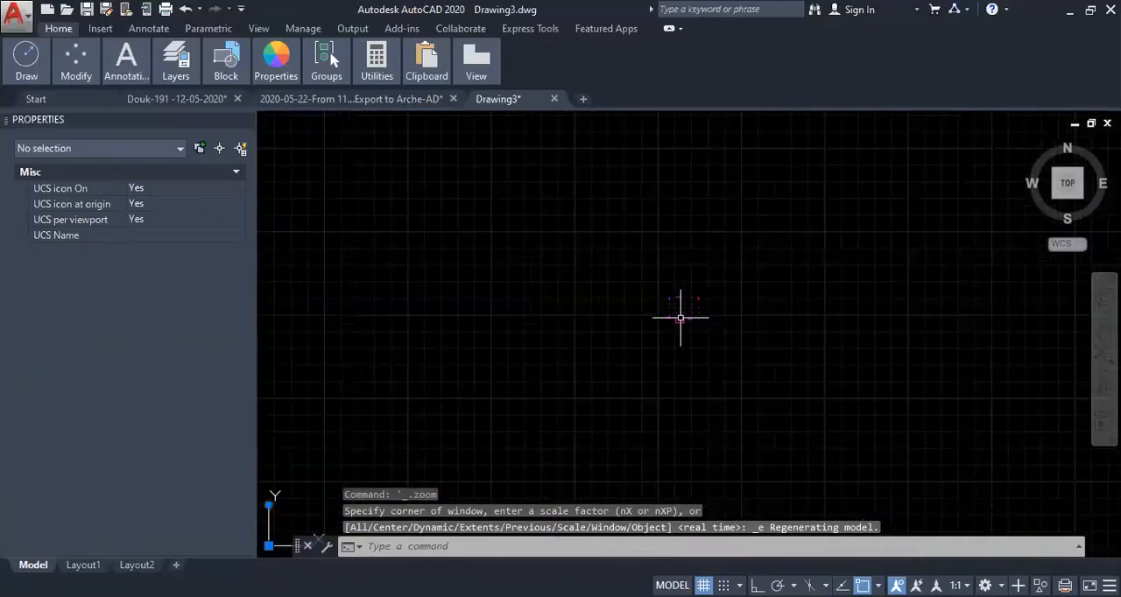
pyautogui.write('m')
pyautogui.press('Return')
pyautogui.click(623, 245)
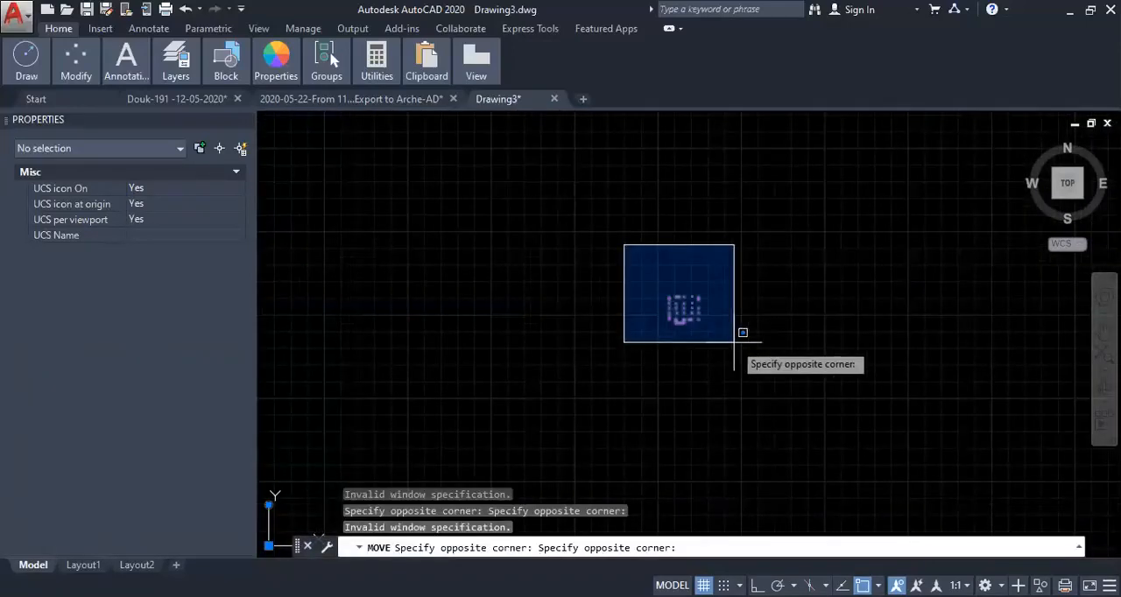
pyautogui.click(731, 339)
pyautogui.press('Return')
pyautogui.click(745, 314)
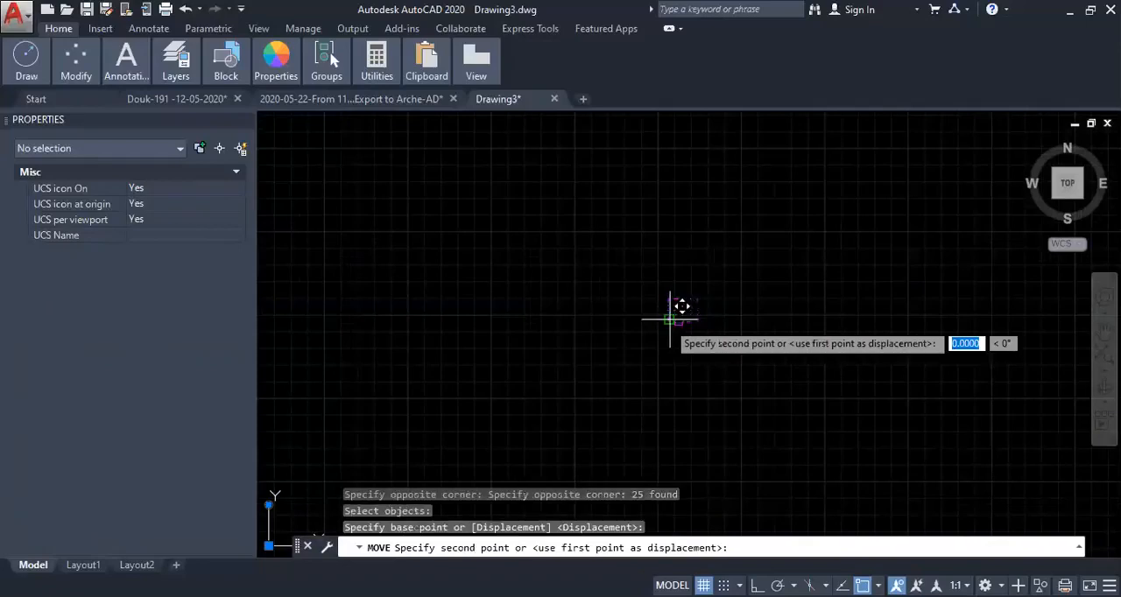
pyautogui.scroll(4, 662, 392)
pyautogui.moveTo(547, 394); pyautogui.dragTo(900, 235, button='middle')
pyautogui.moveTo(600, 390)
pyautogui.mouseDown(button='middle')
pyautogui.moveTo(700, 330)
pyautogui.moveTo(821, 301)
pyautogui.mouseUp(button='middle')
pyautogui.click(377, 455)
# - Explode the balcony polyline into separate lines and check that its edges can be selected individually
pyautogui.moveTo(406, 450); pyautogui.dragTo(561, 322, button='middle')
pyautogui.scroll(4, 562, 322)
pyautogui.middleClick(543, 318)
pyautogui.middleClick(544, 318)
pyautogui.scroll(-2, 565, 316)
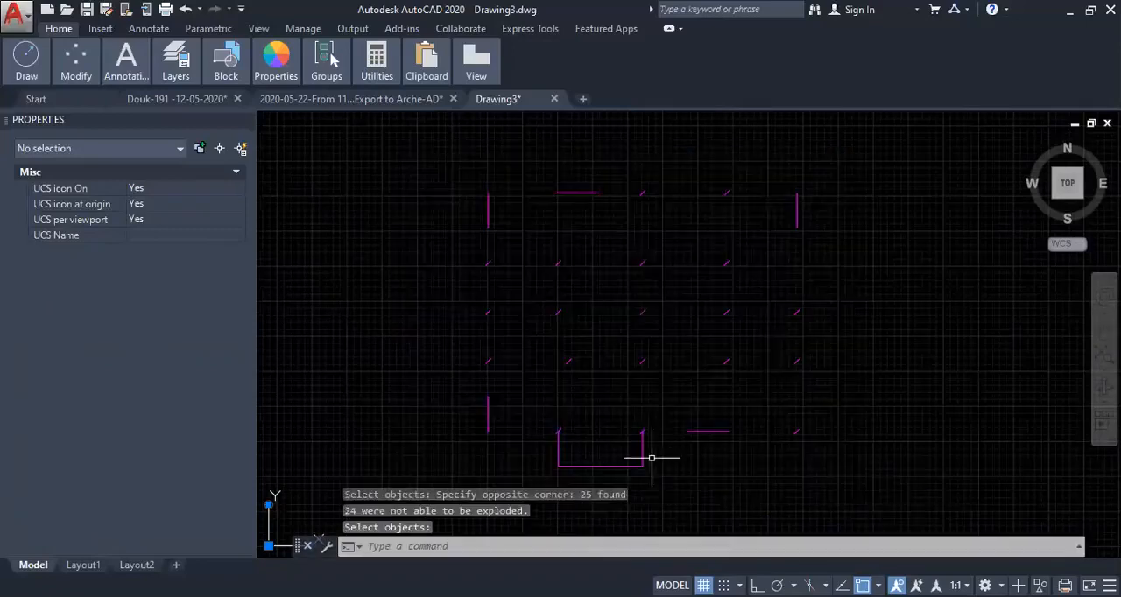
pyautogui.click(646, 458)
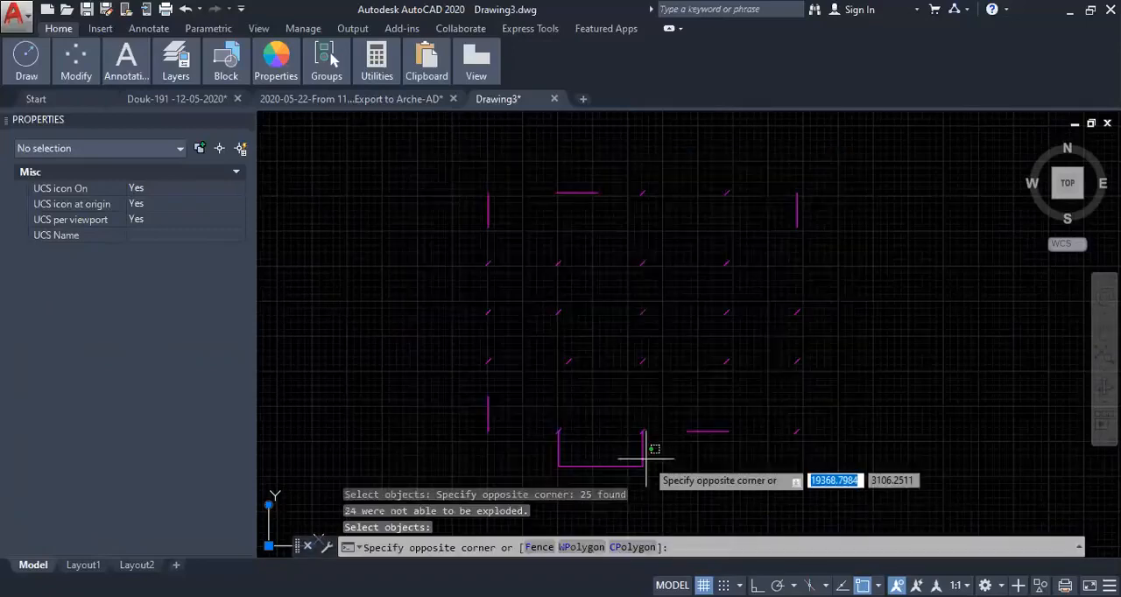
pyautogui.click(625, 457)
pyautogui.press('Escape')
pyautogui.click(613, 460)
pyautogui.click(536, 473)
pyautogui.press('Escape')
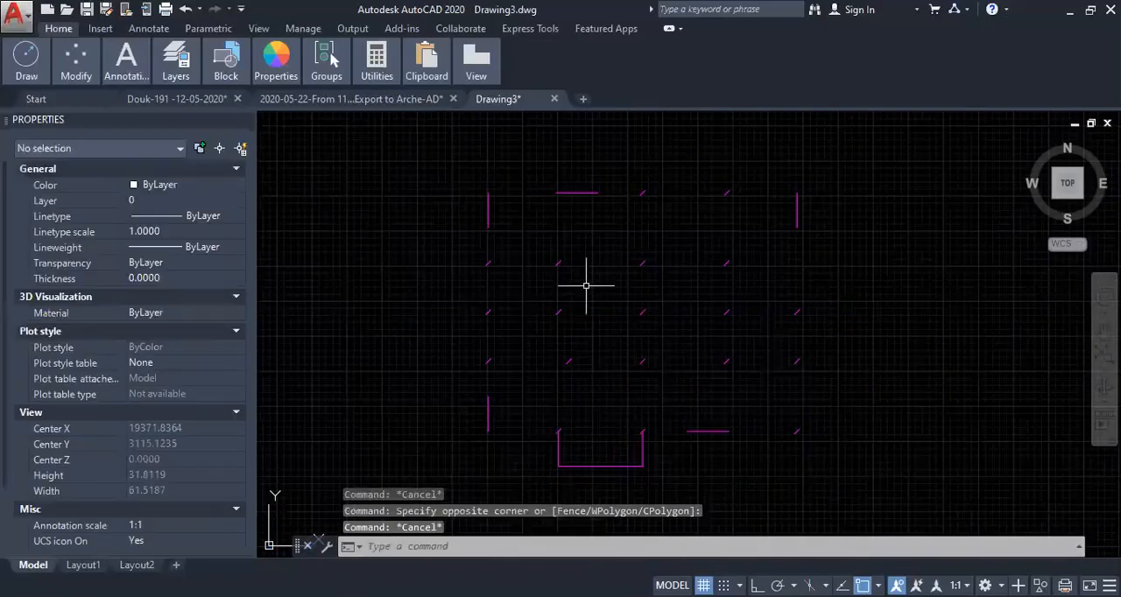
# - Try to move all the magenta objects to the coordinate origin by entering 0,0 as the second point
pyautogui.click(559, 446)
pyautogui.press('Escape')
pyautogui.scroll(-4, 609, 338)
pyautogui.scroll(-4, 609, 338)
pyautogui.moveTo(607, 342); pyautogui.dragTo(664, 287, button='middle')
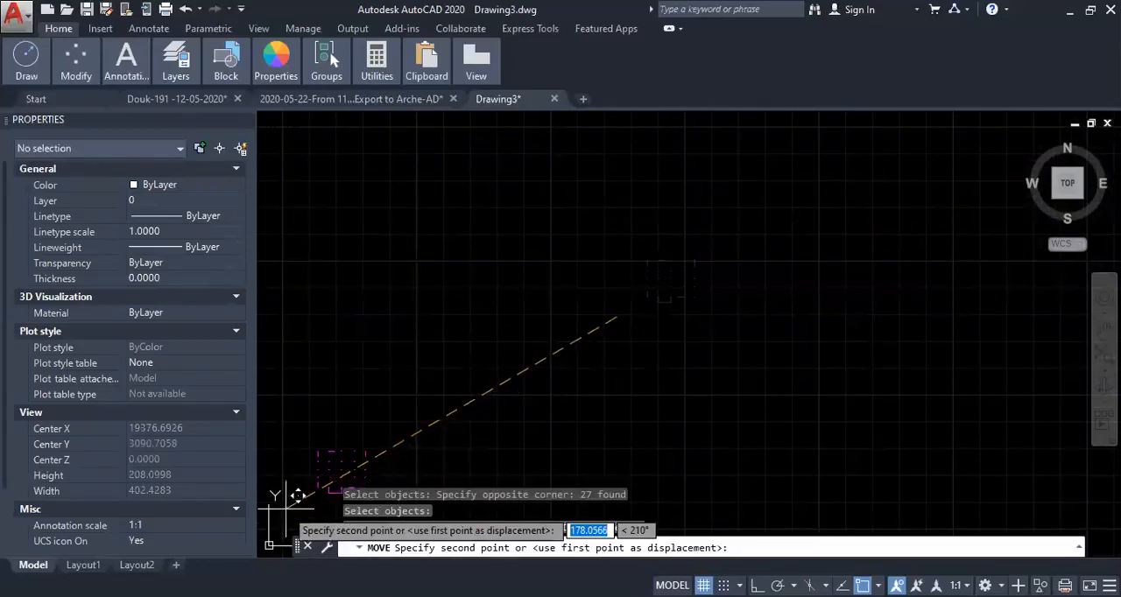
pyautogui.write('0,0')
pyautogui.press('Return')
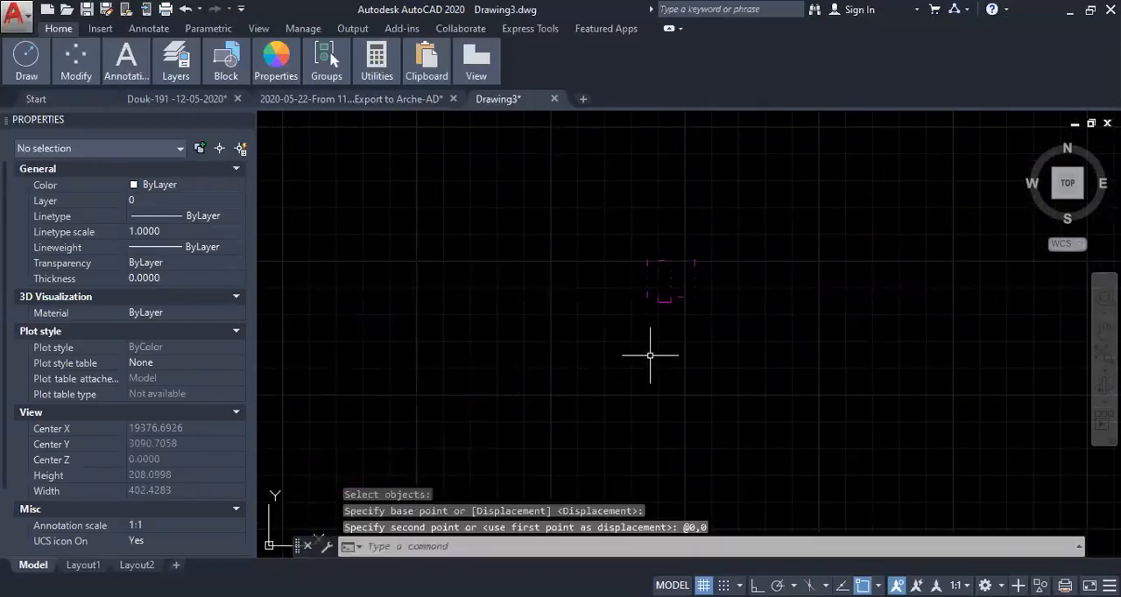
pyautogui.moveTo(650, 355); pyautogui.dragTo(600, 342, button='middle')
pyautogui.scroll(6, 630, 262)
pyautogui.scroll(2, 585, 314)
pyautogui.moveTo(590, 230); pyautogui.dragTo(588, 295, button='middle')
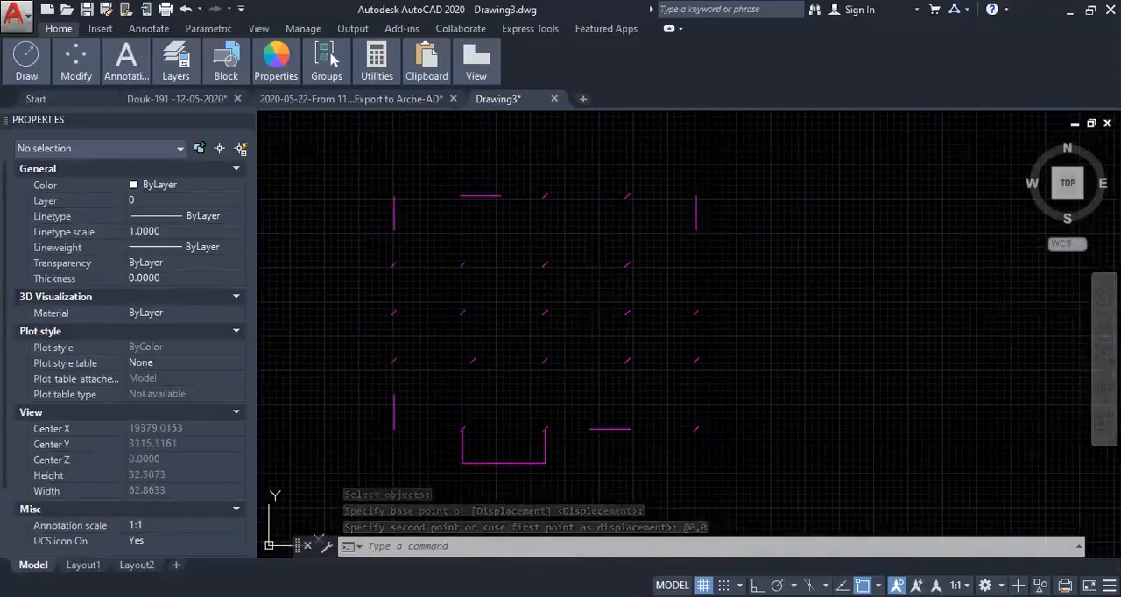
# - Save the drawing as 2020-05-25-dxf.dwg in the Prep to video folder
pyautogui.hotkey('ctrl', 's')
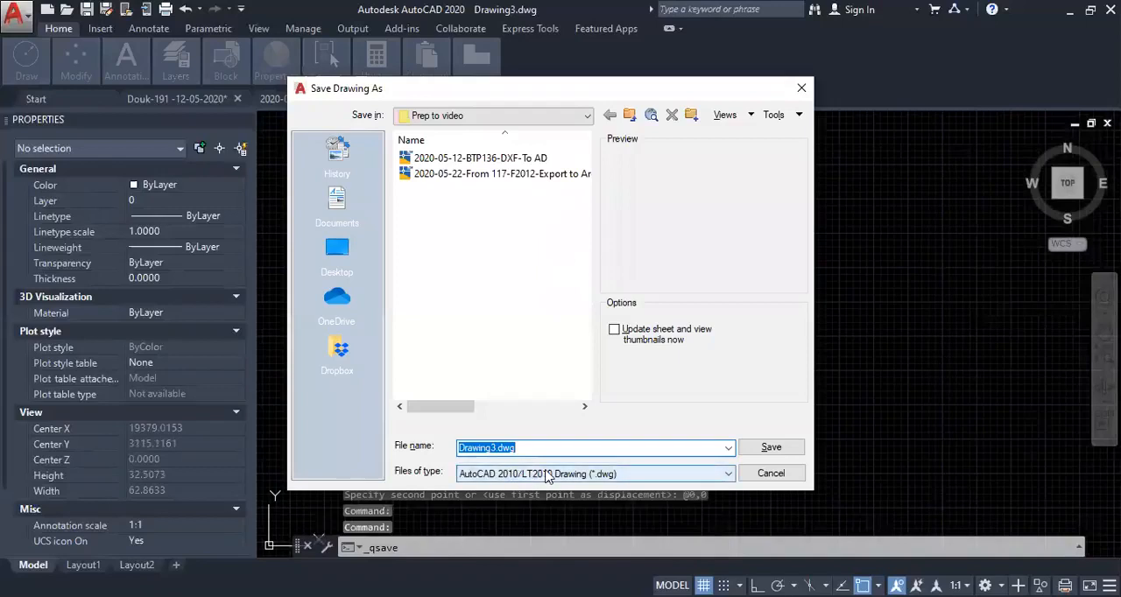
pyautogui.click(485, 448)
pyautogui.doubleClick(486, 447)
pyautogui.write('dxf')
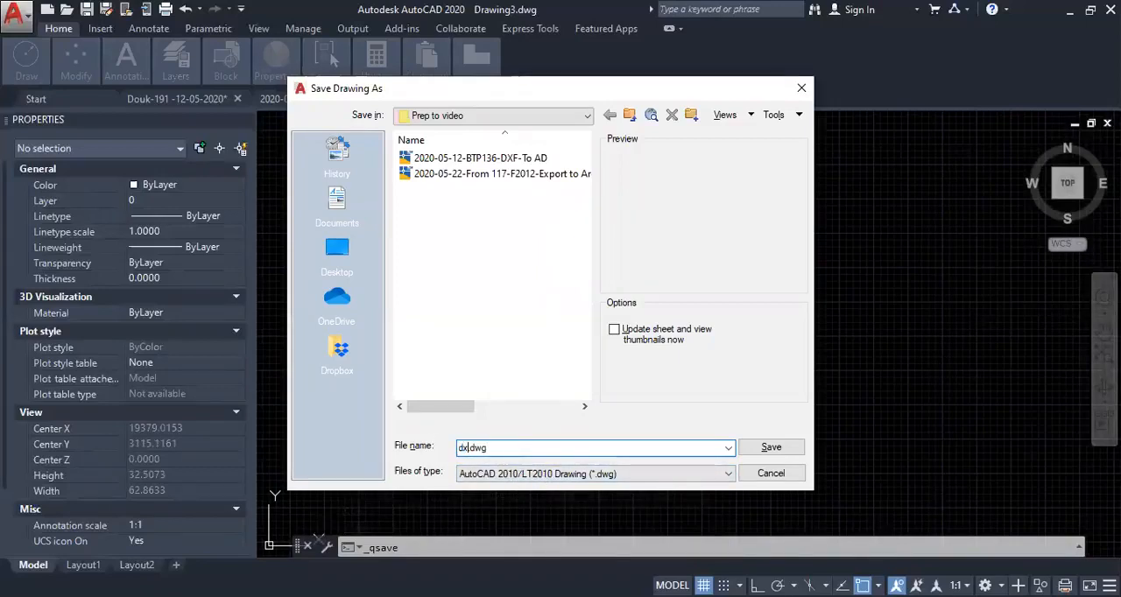
pyautogui.click(458, 447)
pyautogui.write('2020-05-25-')
pyautogui.press('Return')
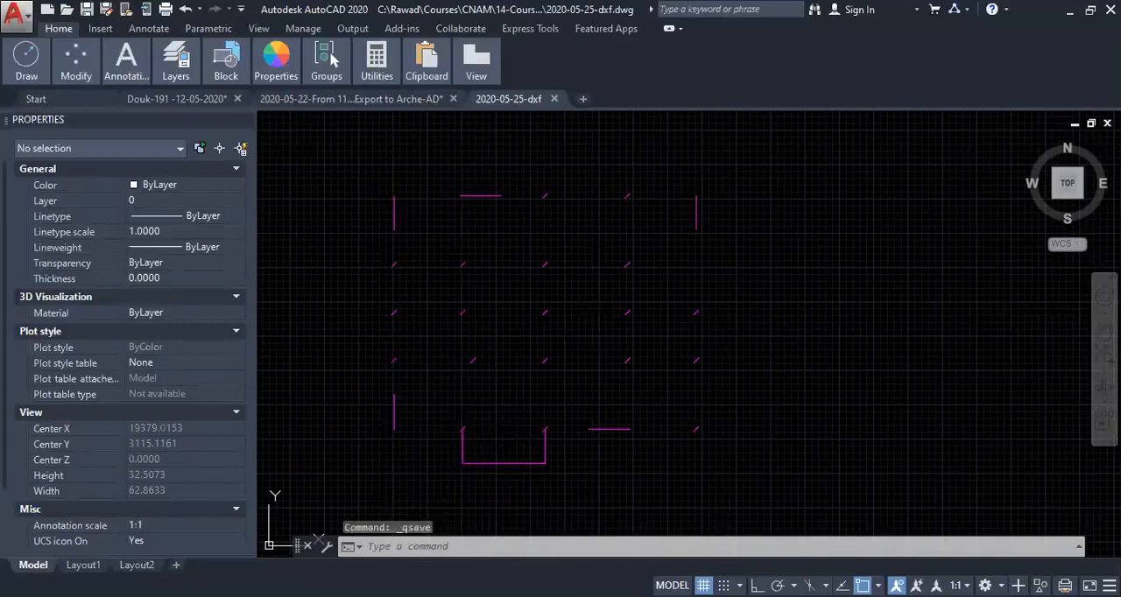
# - Save the drawing as an AutoCAD 2018 DXF file named 2020-05-25.dxf in the same folder
pyautogui.hotkey('ctrl', 'shift', 's')
pyautogui.click(595, 473)
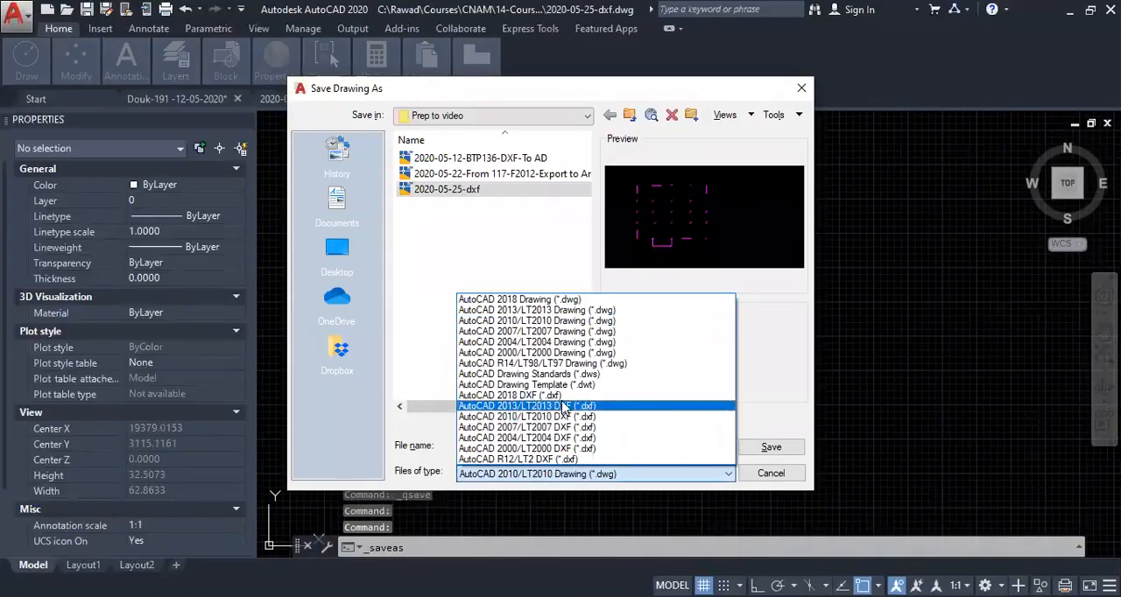
pyautogui.click(603, 426)
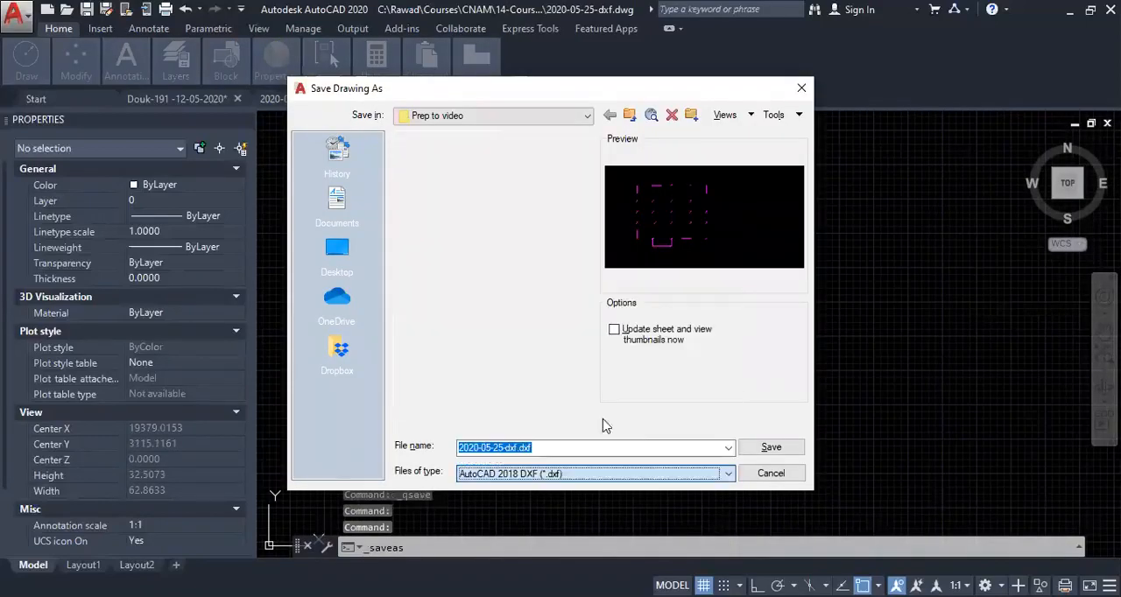
pyautogui.click(515, 447)
pyautogui.press('BackSpace')
pyautogui.press('BackSpace')
pyautogui.press('BackSpace')
pyautogui.press('BackSpace')
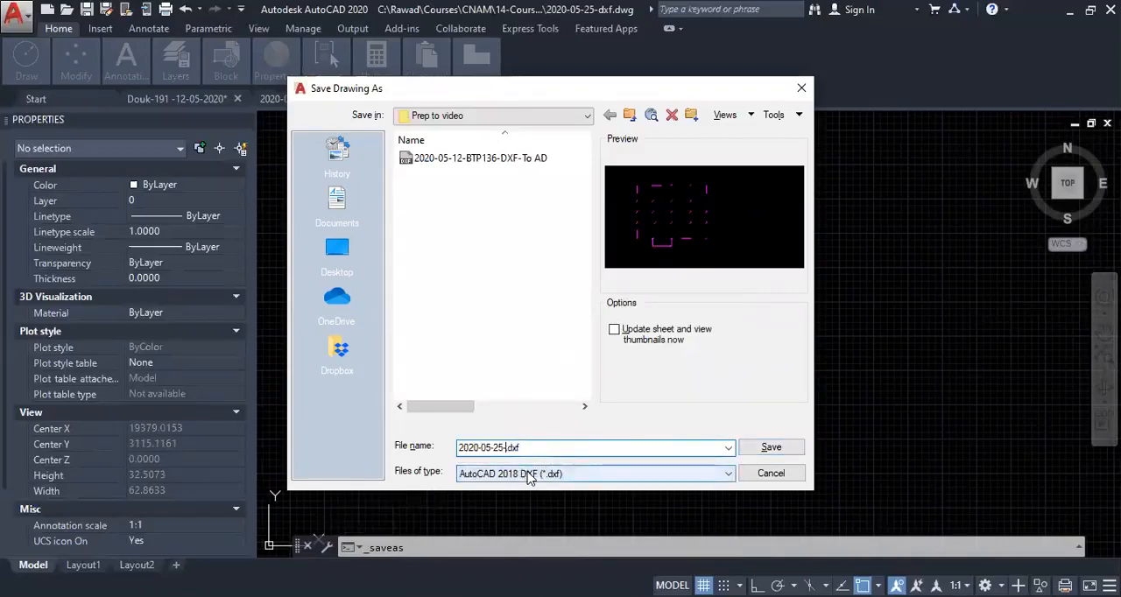
pyautogui.click(763, 448)
# - Switch to Advance Design, start a DXF import and browse to the Prep to video folder using its copied path
pyautogui.scroll(2, 644, 374)
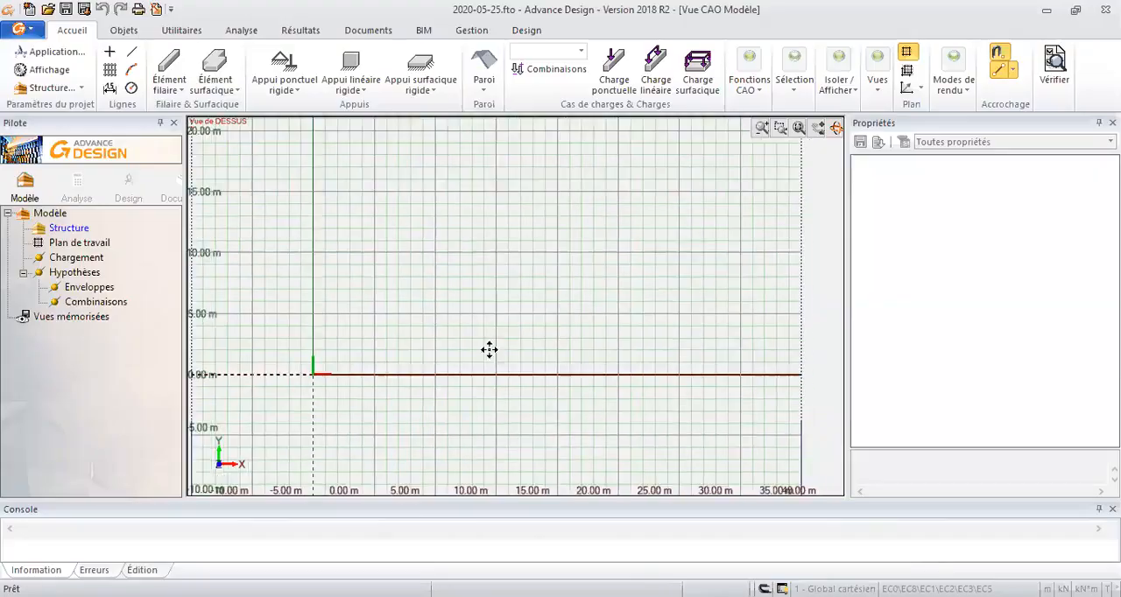
pyautogui.scroll(2, 487, 351)
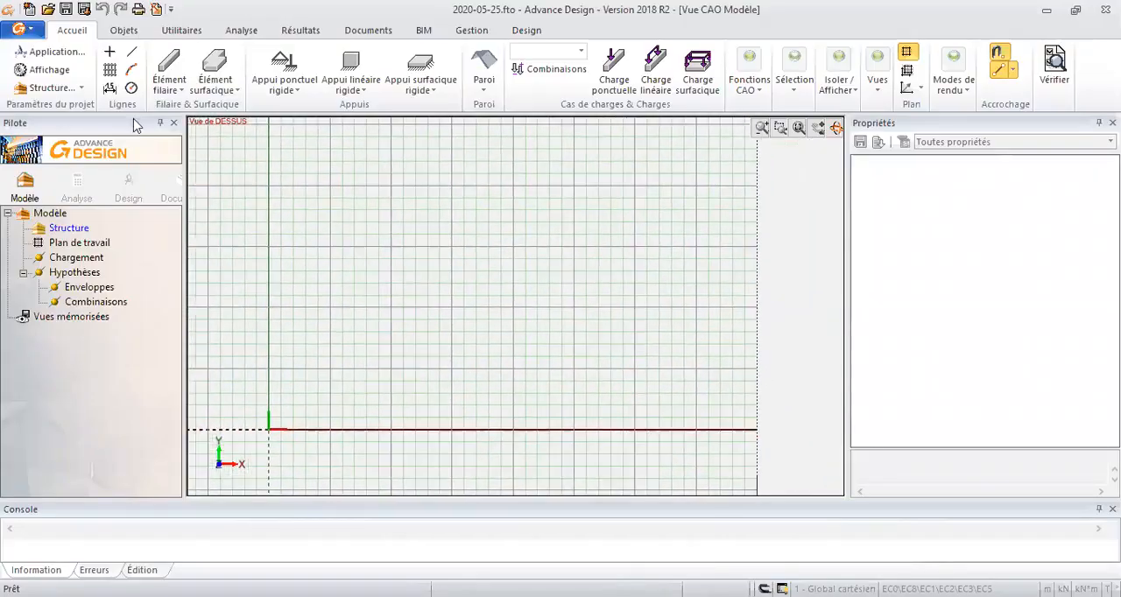
pyautogui.click(19, 29)
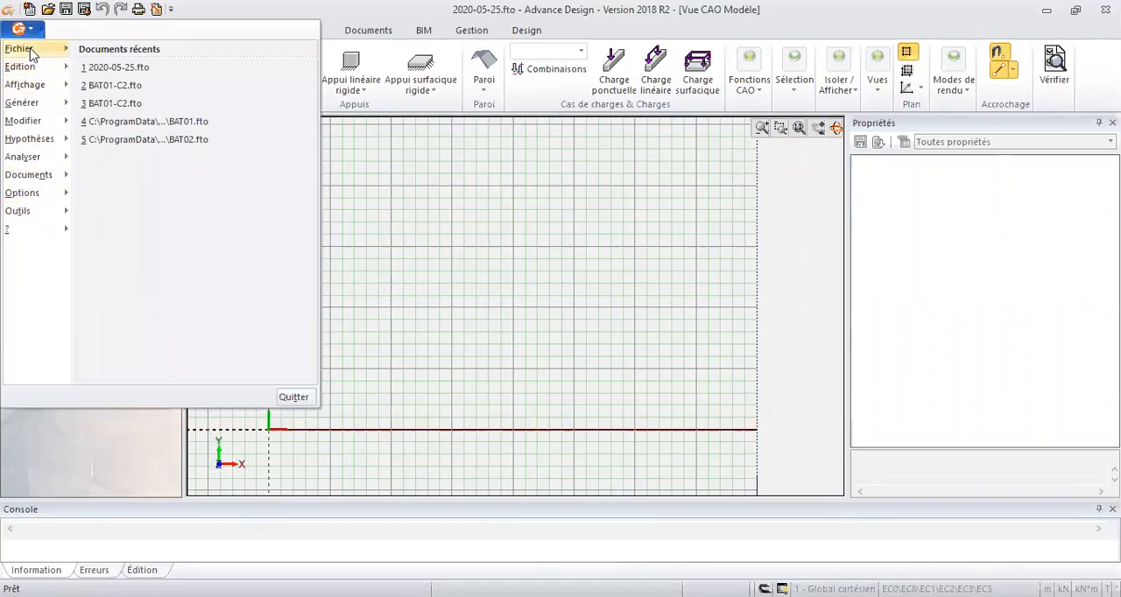
pyautogui.moveTo(30, 52)
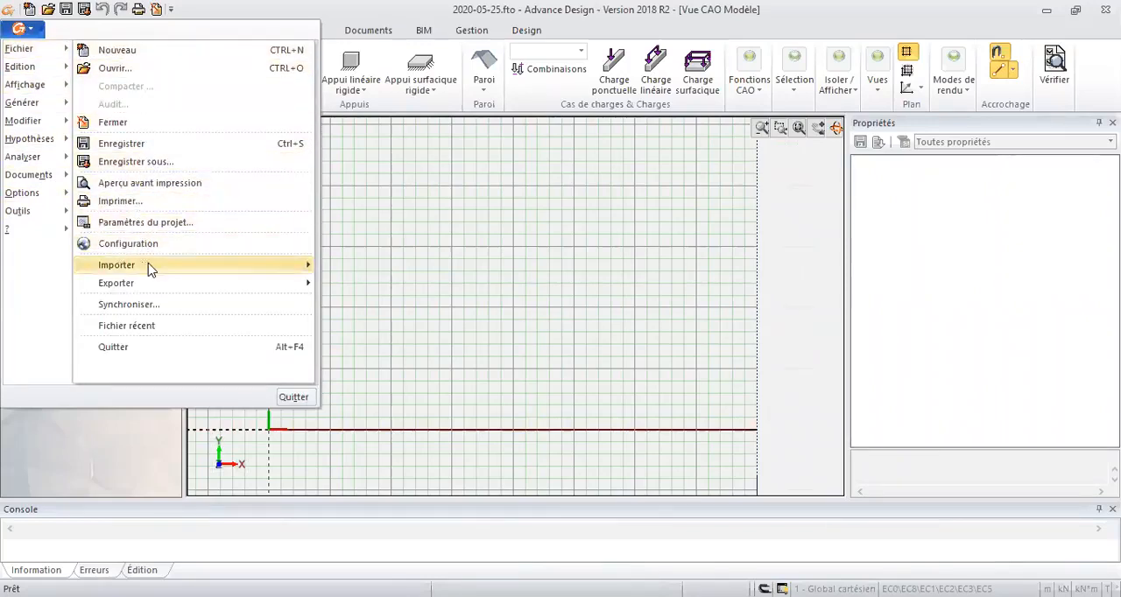
pyautogui.moveTo(149, 270)
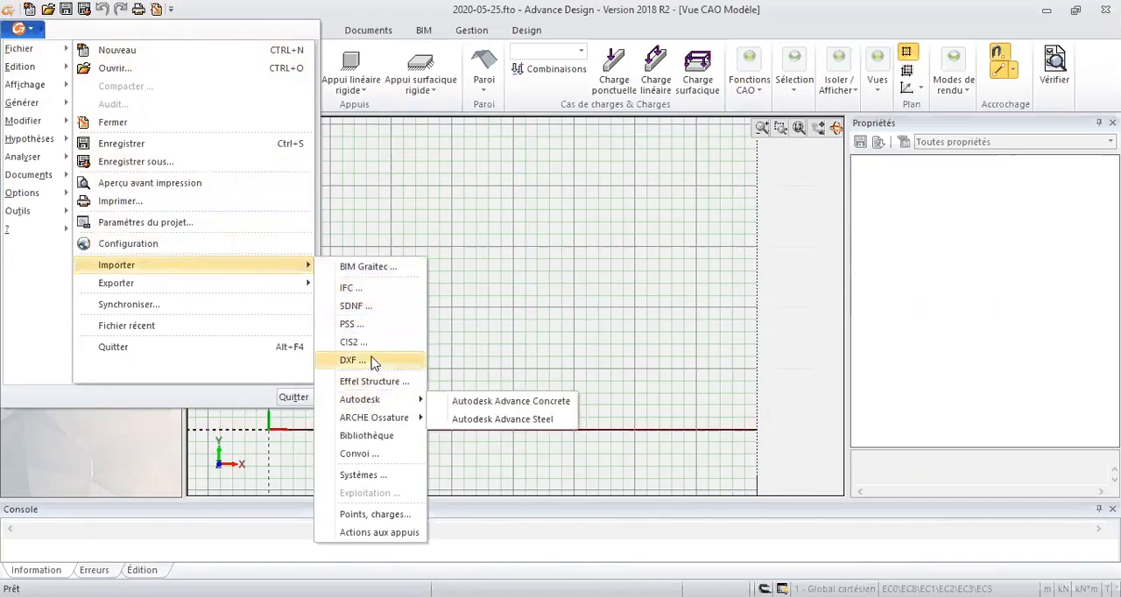
pyautogui.click(373, 362)
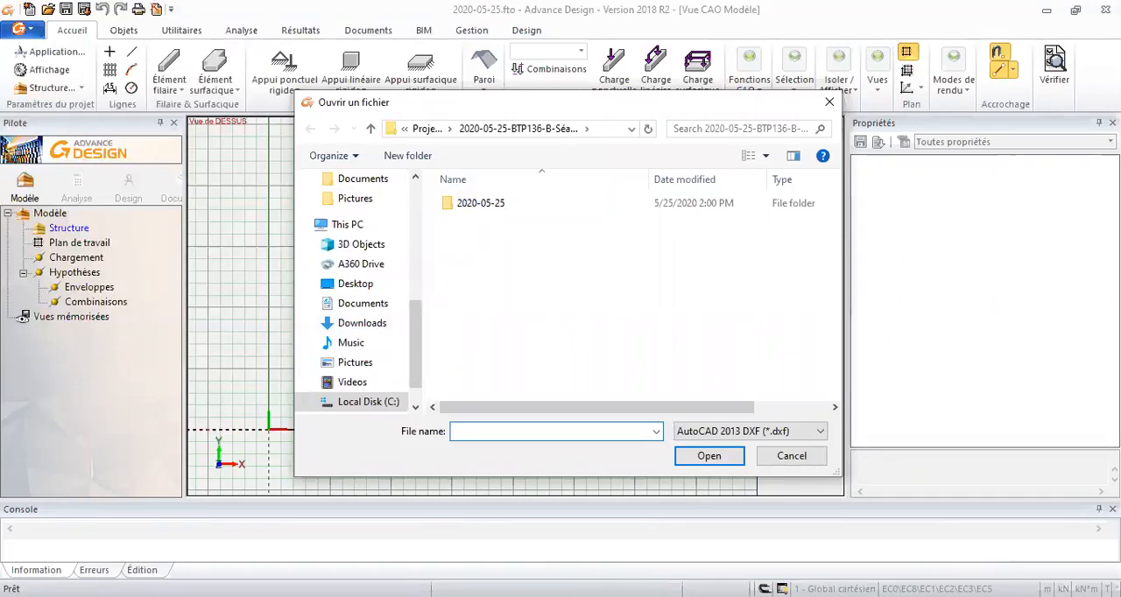
pyautogui.hotkey('alt', 'Tab')
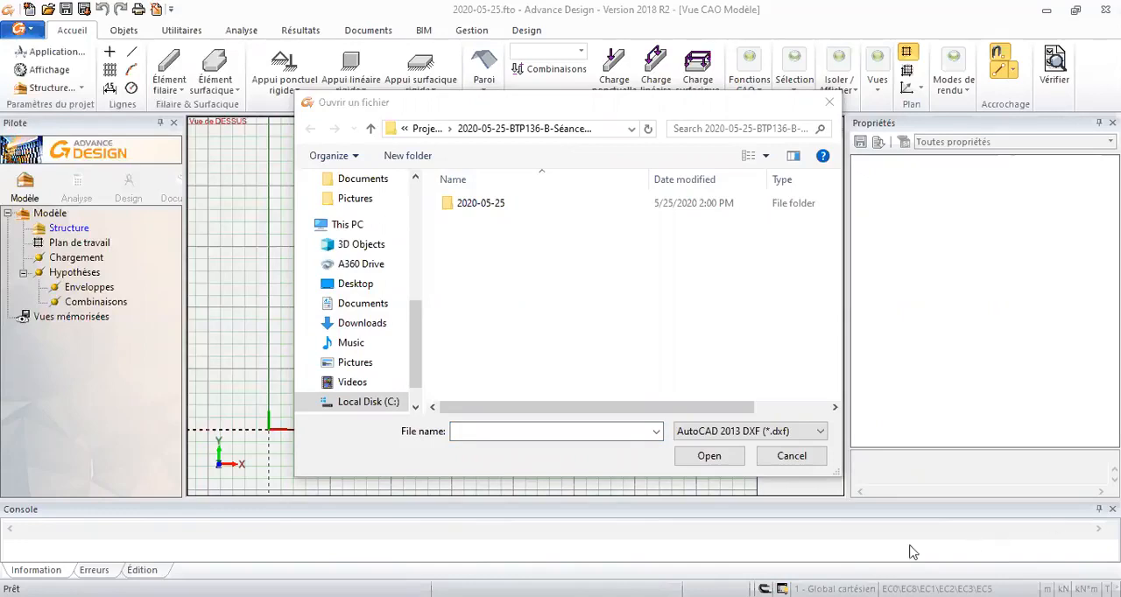
pyautogui.click(493, 429)
pyautogui.hotkey('ctrl', 'v')
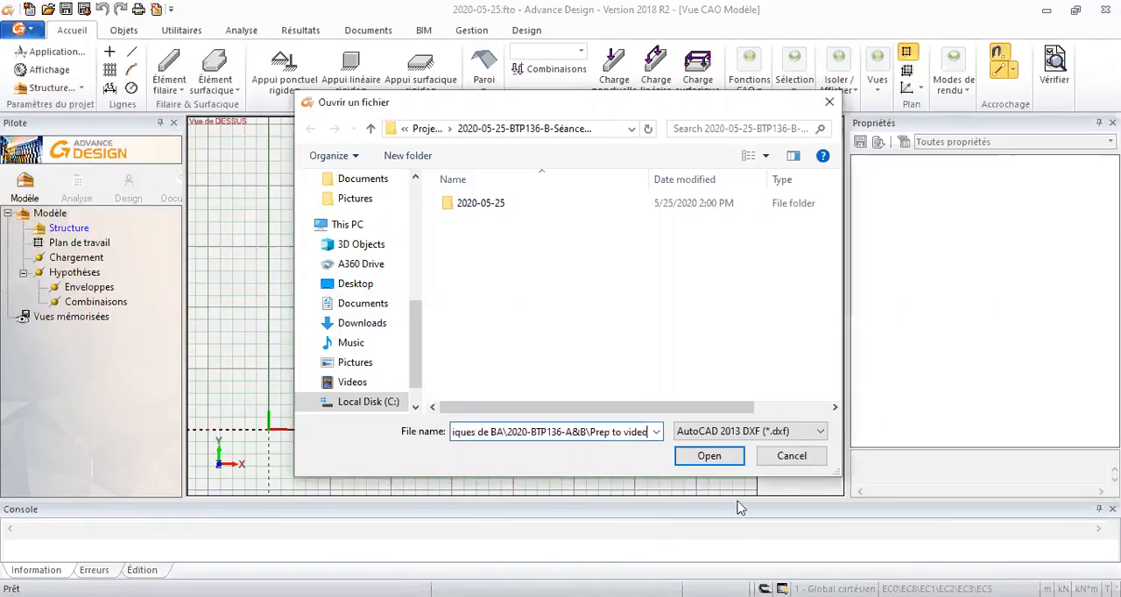
pyautogui.click(709, 455)
# - Try to import the 2020-05-25 DXF file and dismiss the version warning
pyautogui.click(492, 224)
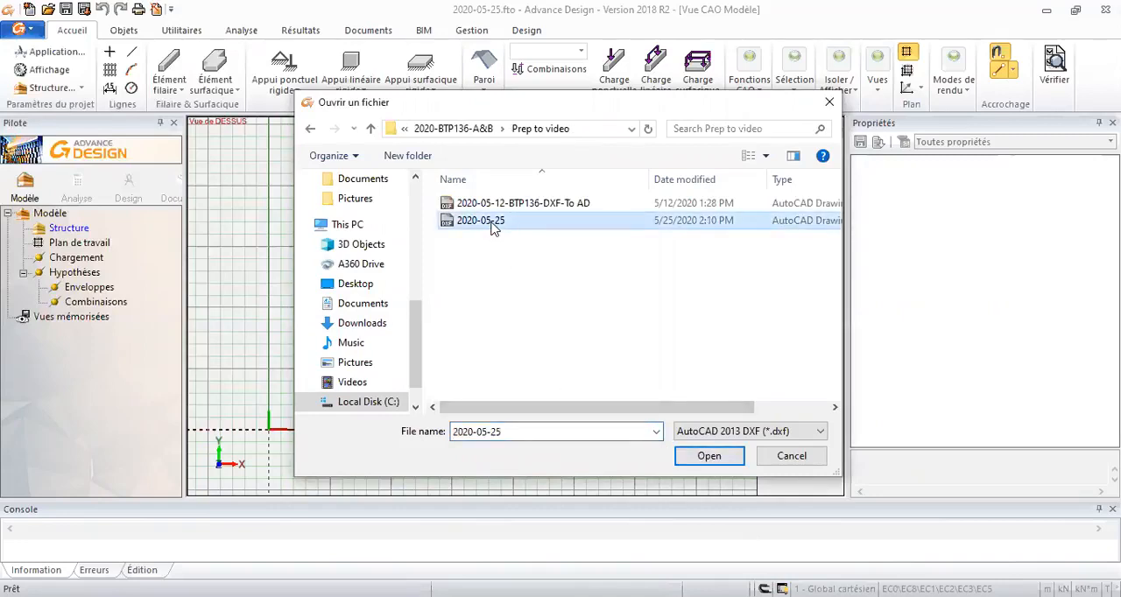
pyautogui.click(697, 456)
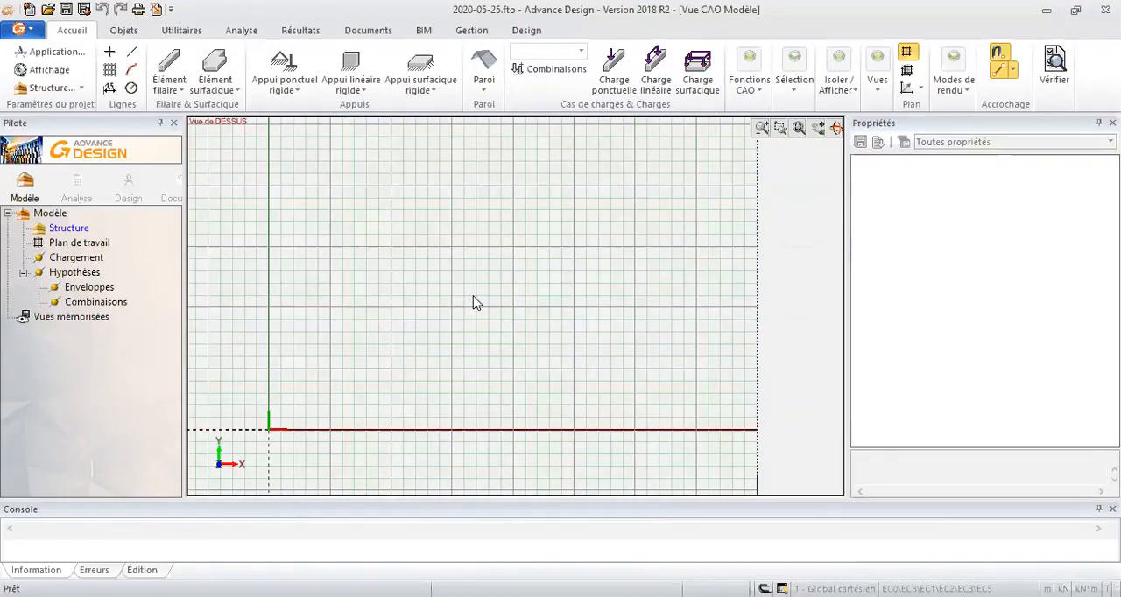
pyautogui.hotkey('alt', 'Tab')
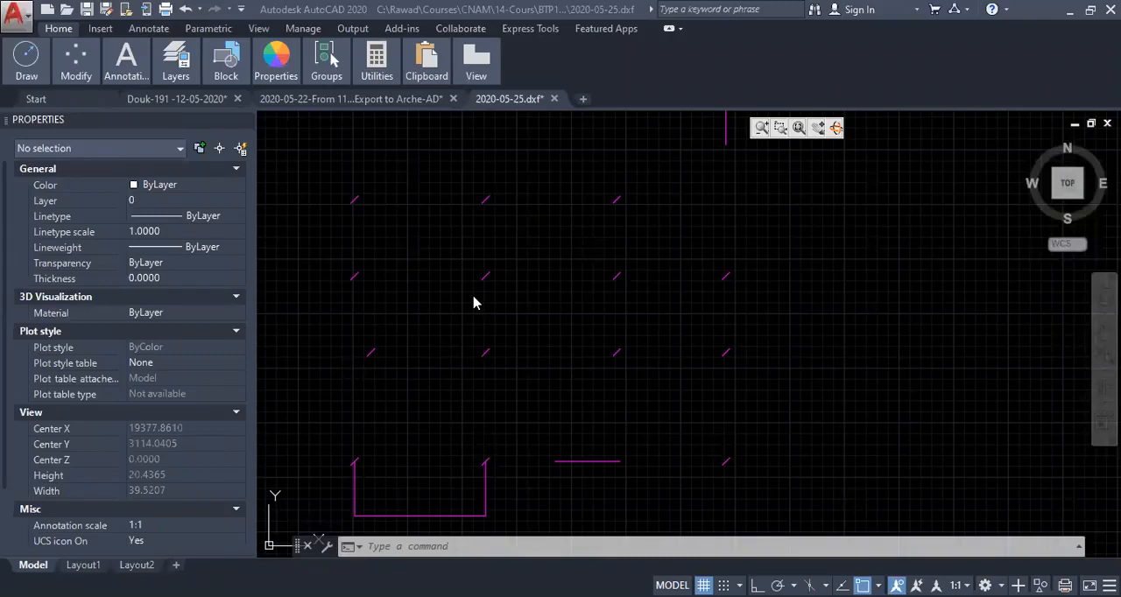
pyautogui.hotkey('alt', 'Tab')
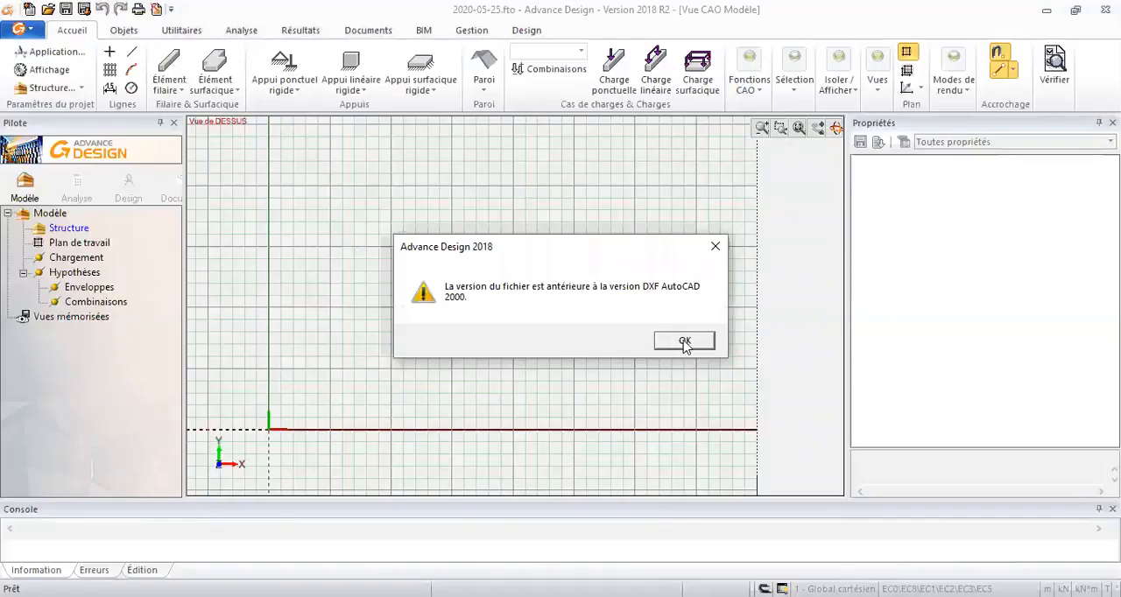
pyautogui.click(688, 345)
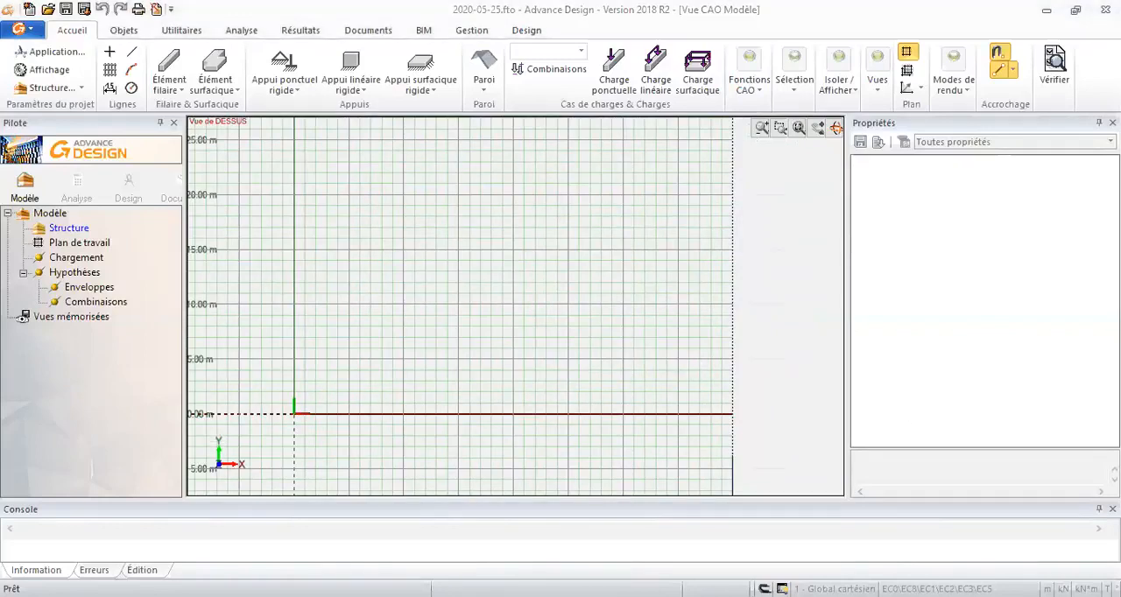
# - Switch to AutoCAD and save the drawing again as 2020-05-25.dxf in the AutoCAD 2013/LT2013 DXF format
pyautogui.hotkey('alt', 'Tab')
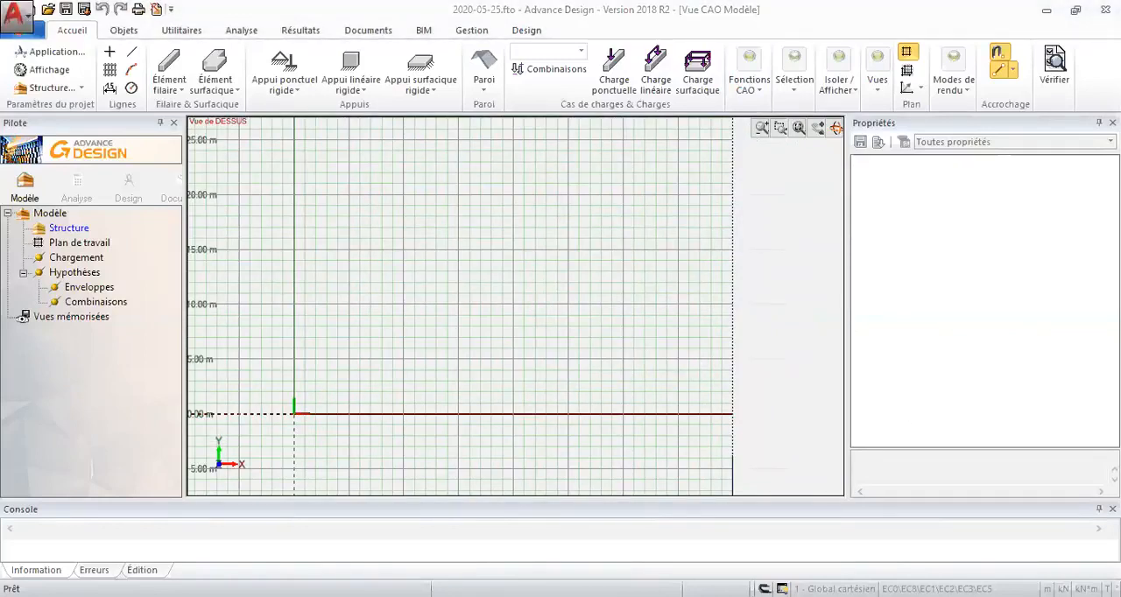
pyautogui.click(596, 472)
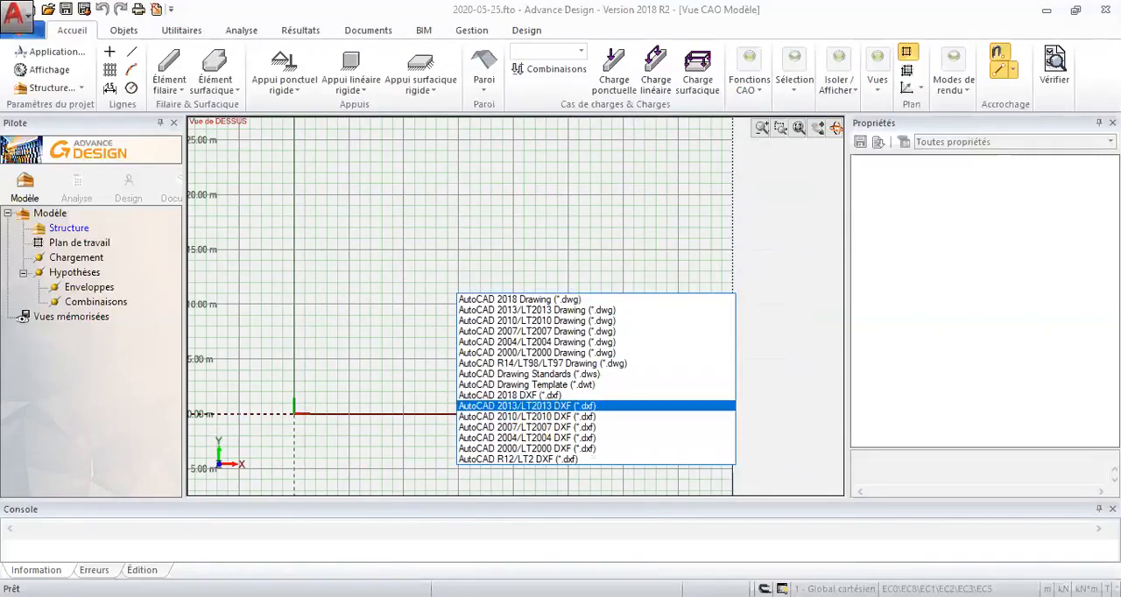
pyautogui.click(593, 406)
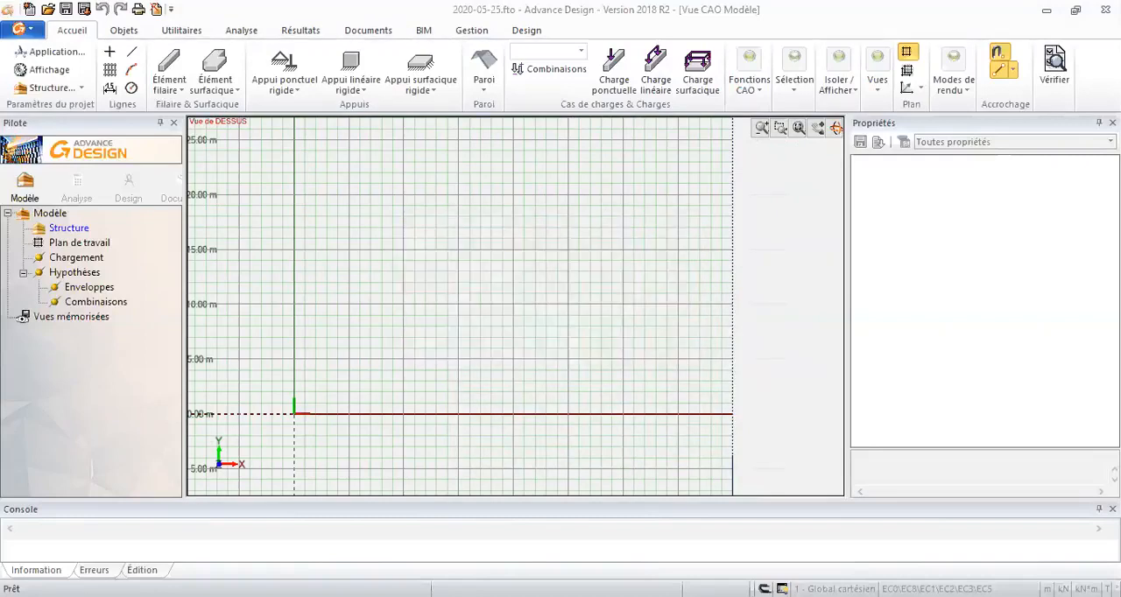
# - Back in Advance Design, import the 2020-05-25 DXF file as lines with the unit set to Mètre
pyautogui.click(18, 29)
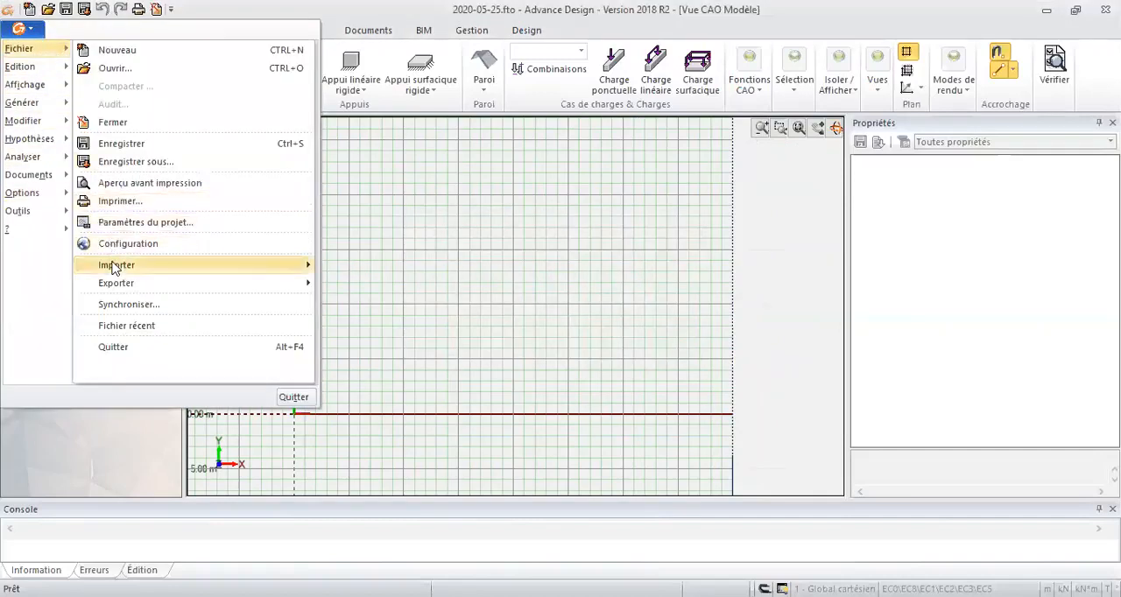
pyautogui.moveTo(114, 266)
pyautogui.click(350, 361)
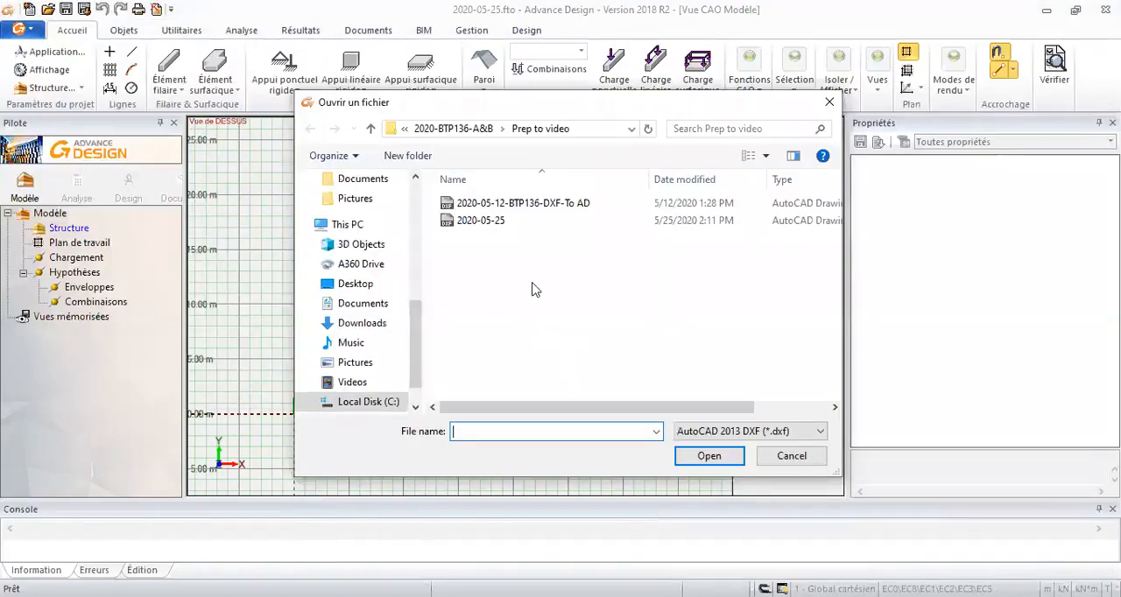
pyautogui.click(506, 223)
pyautogui.click(711, 464)
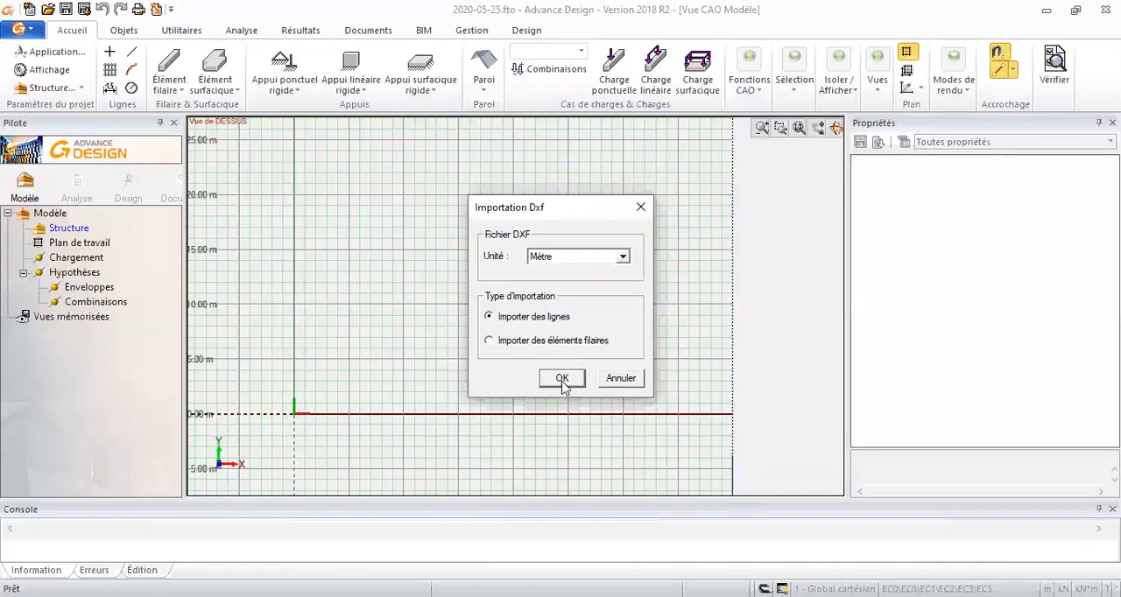
pyautogui.click(563, 379)
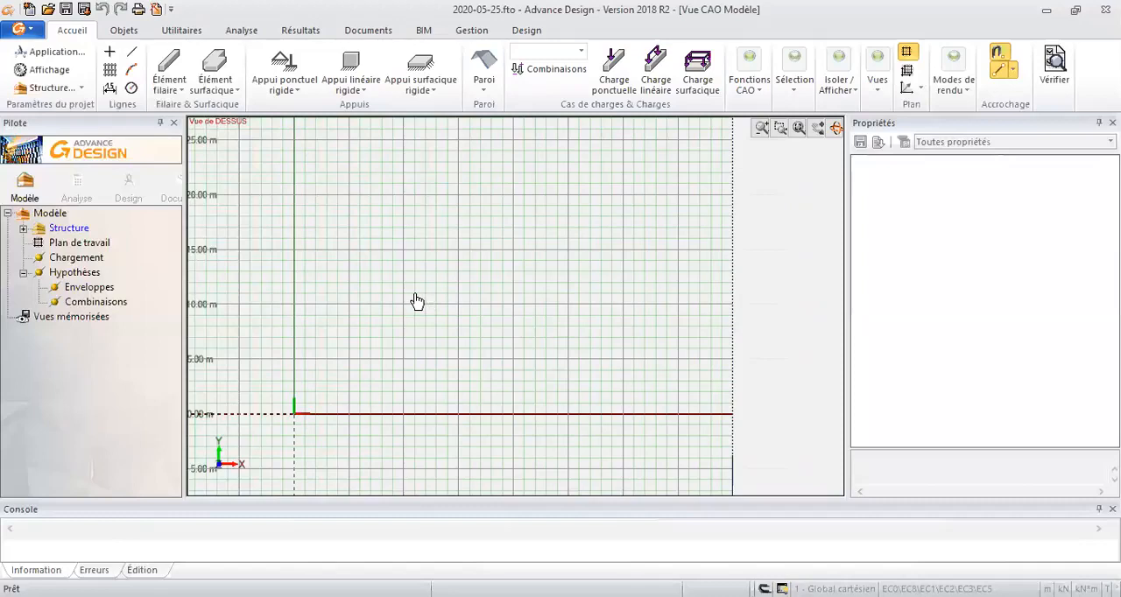
# - Fit the work plane to the imported lines and hide its grid
pyautogui.scroll(-1, 421, 322)
pyautogui.middleClick(430, 346)
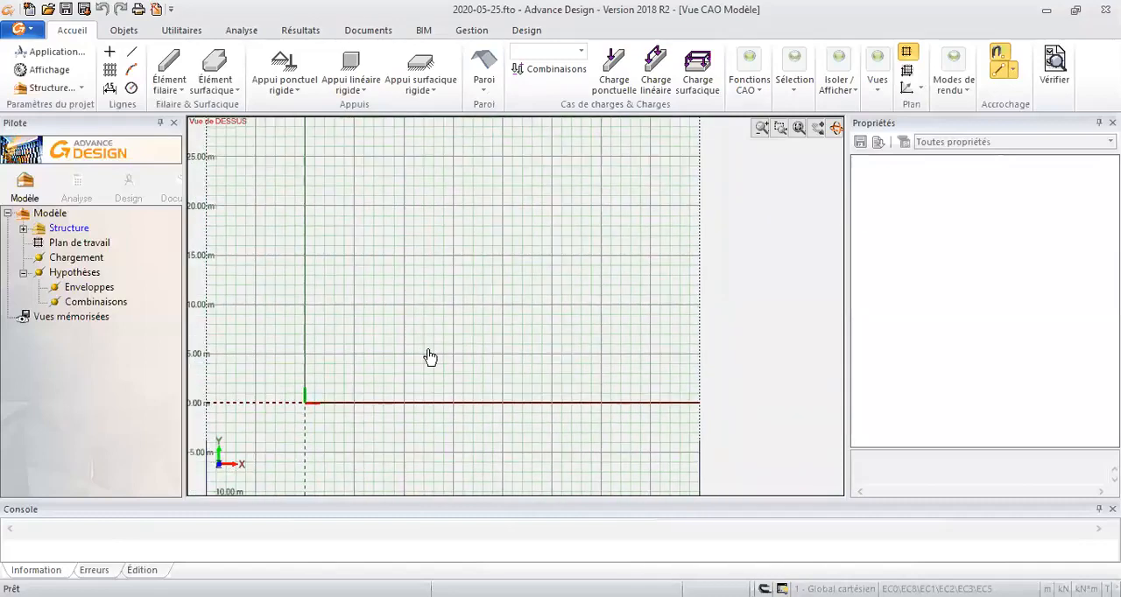
pyautogui.middleClick(430, 356)
pyautogui.scroll(-1, 499, 329)
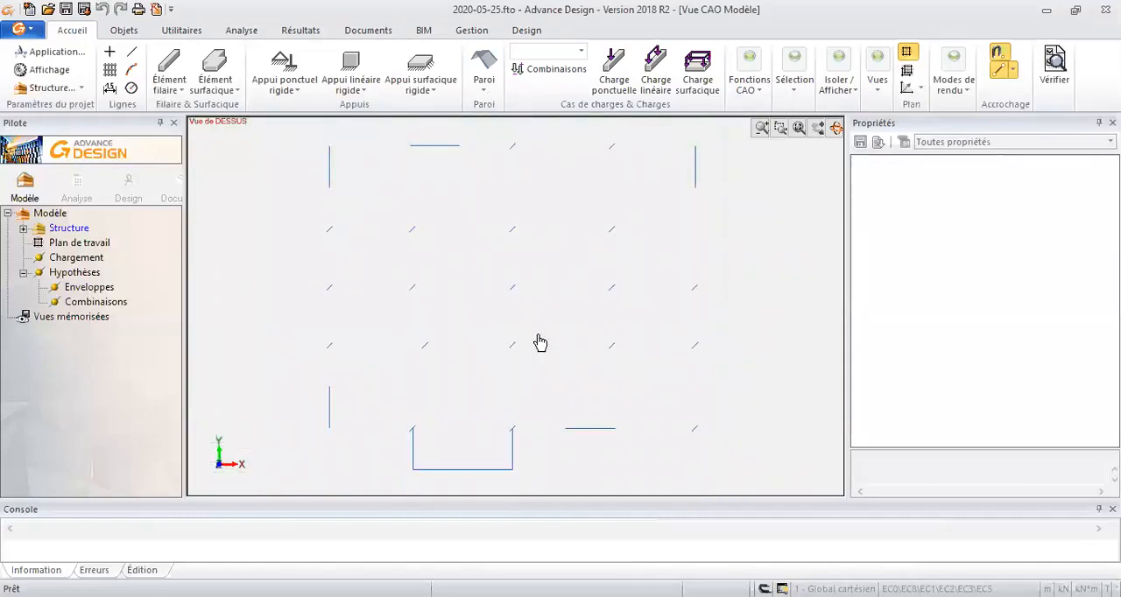
pyautogui.moveTo(518, 327)
pyautogui.mouseDown(button='middle')
pyautogui.moveTo(546, 240)
pyautogui.moveTo(491, 298)
pyautogui.mouseUp(button='middle')
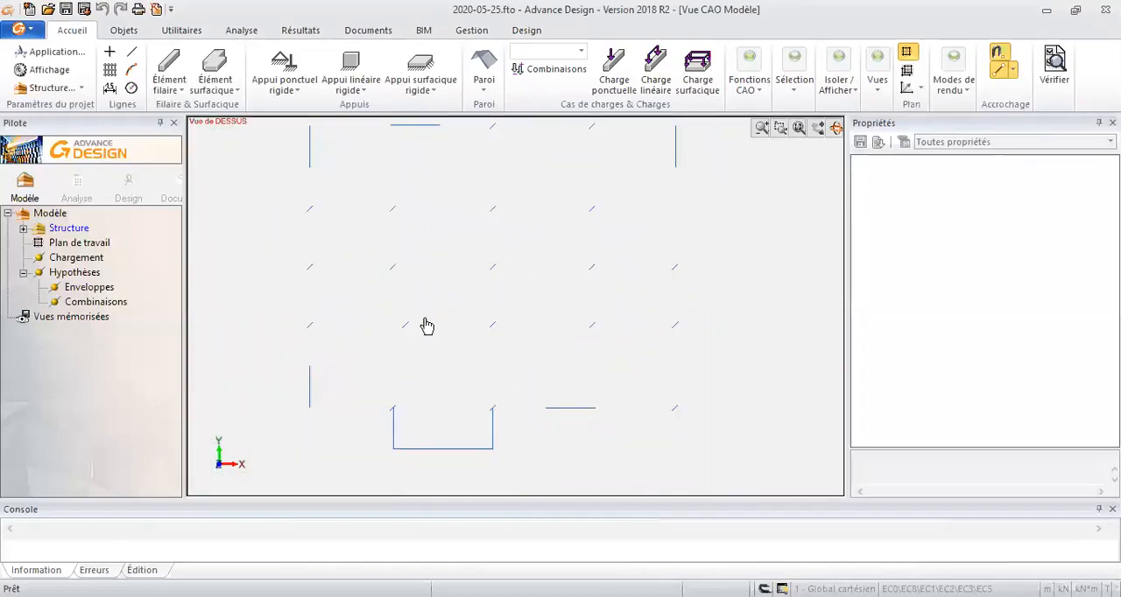
pyautogui.scroll(-1, 465, 297)
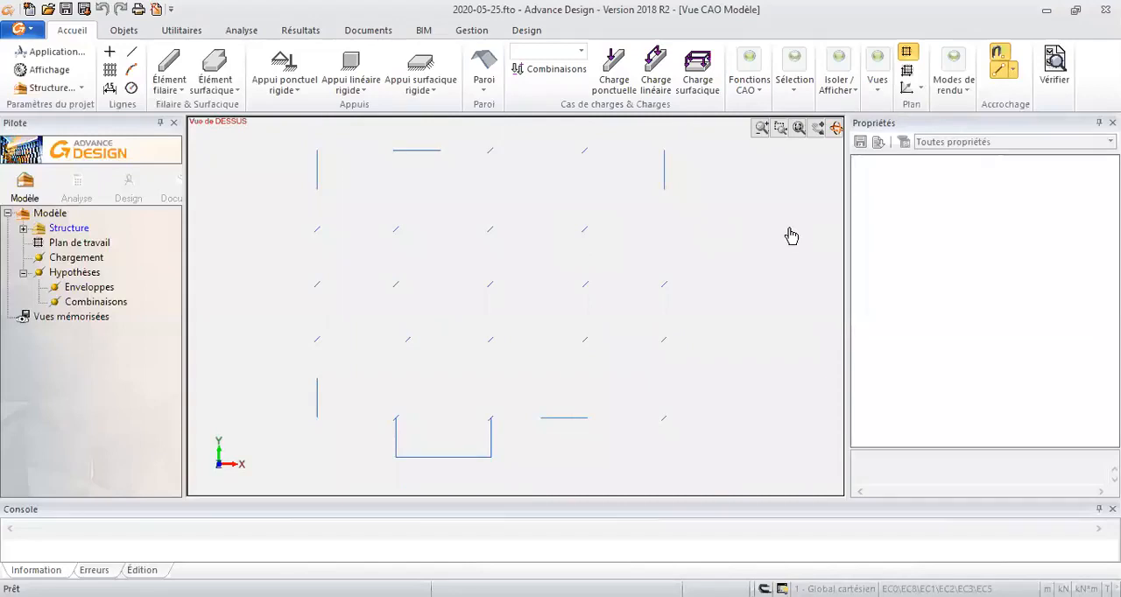
pyautogui.click(908, 72)
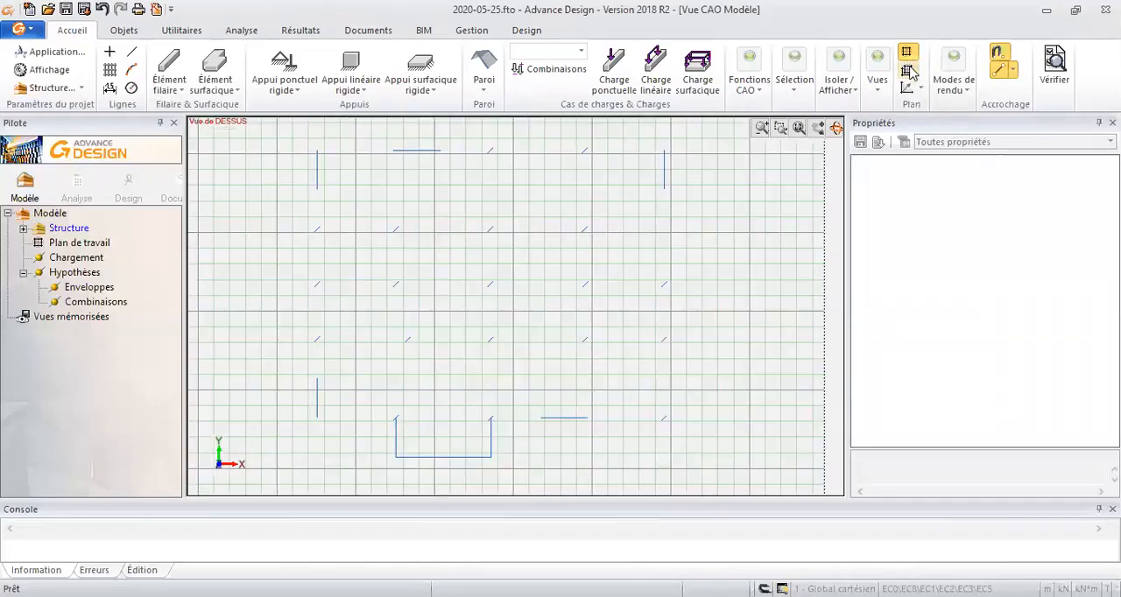
pyautogui.scroll(-2, 626, 231)
pyautogui.scroll(4, 537, 260)
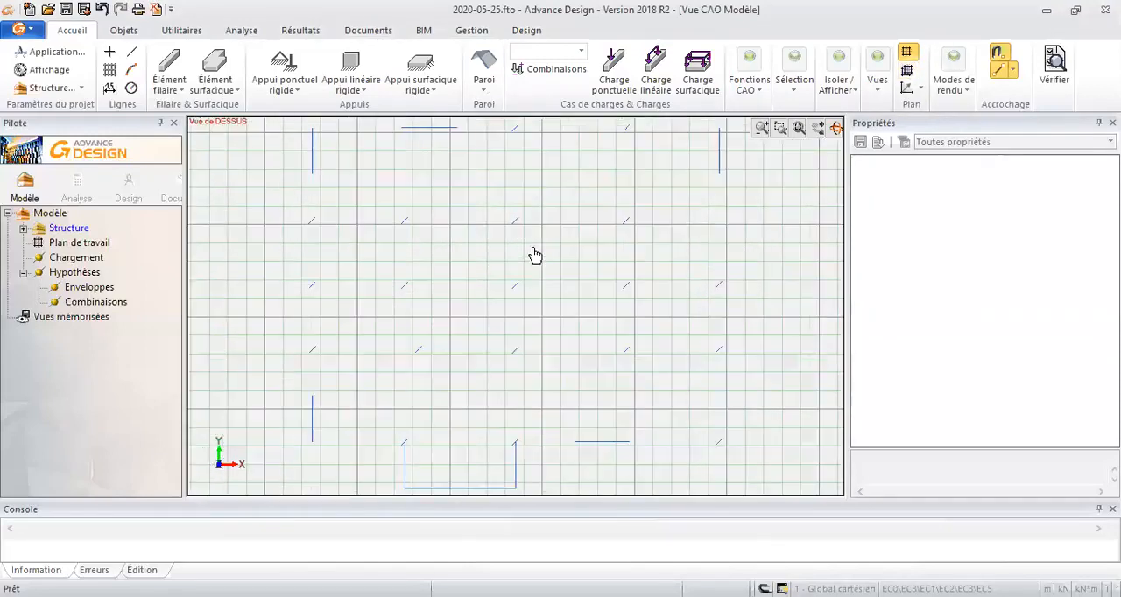
pyautogui.click(906, 51)
pyautogui.moveTo(550, 314); pyautogui.dragTo(583, 277, button='middle')
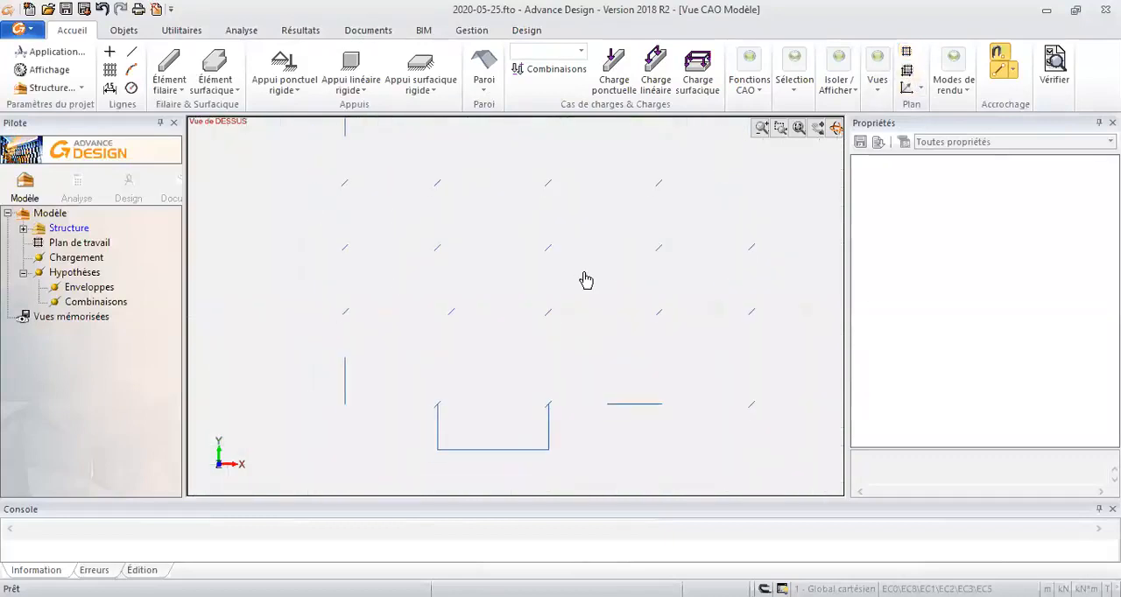
# - Create a new system under Structure and name it PH RDC
pyautogui.scroll(1, 397, 439)
pyautogui.moveTo(404, 272); pyautogui.dragTo(371, 281, button='middle')
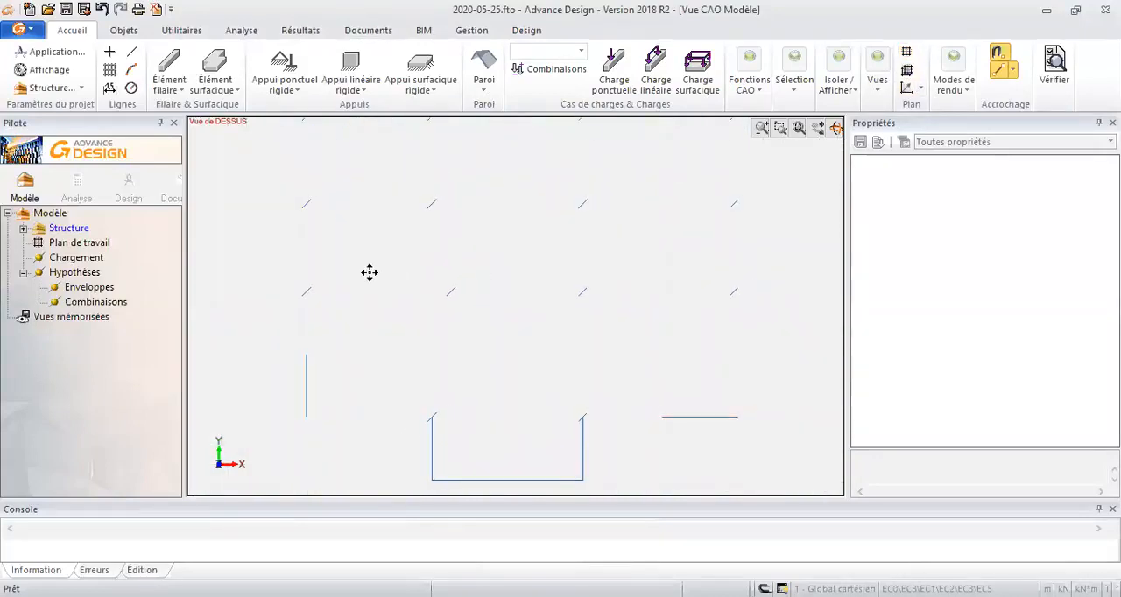
pyautogui.rightClick(44, 230)
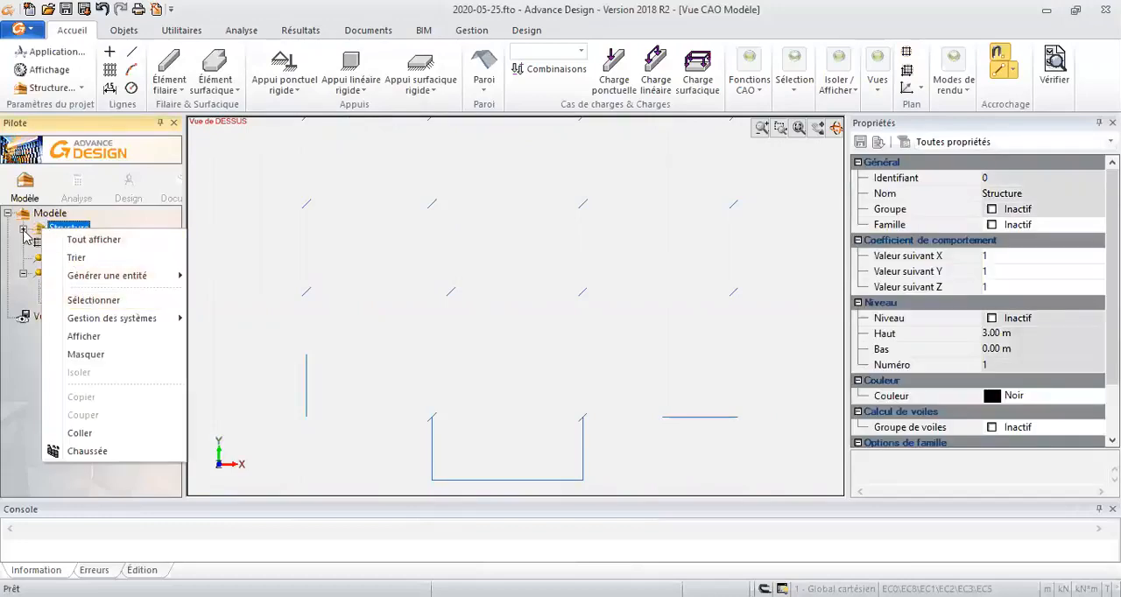
pyautogui.click(23, 235)
pyautogui.click(23, 229)
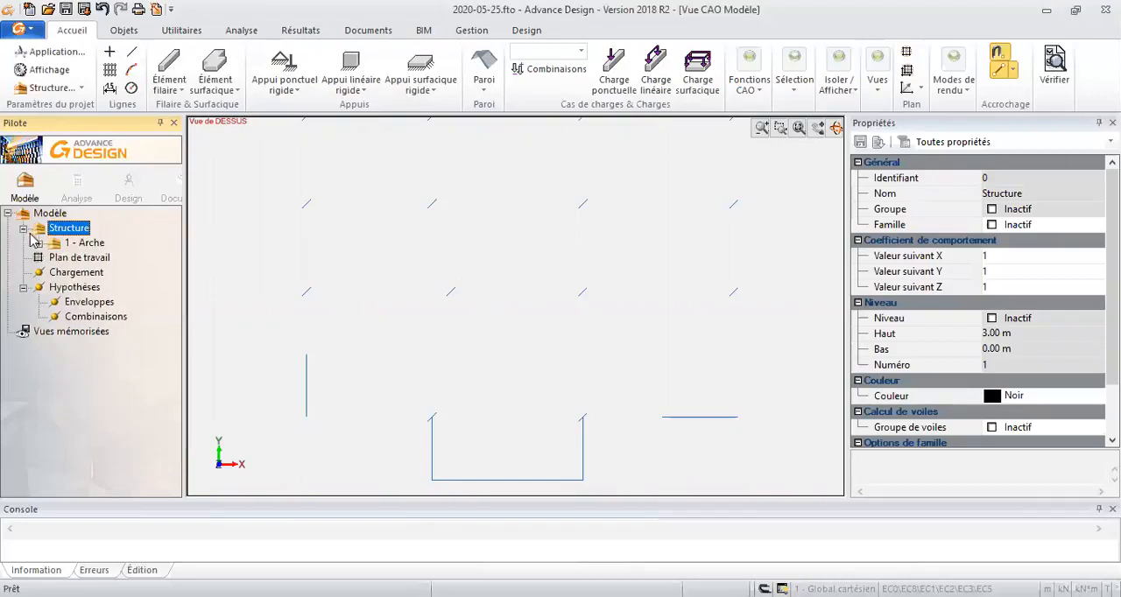
pyautogui.click(38, 243)
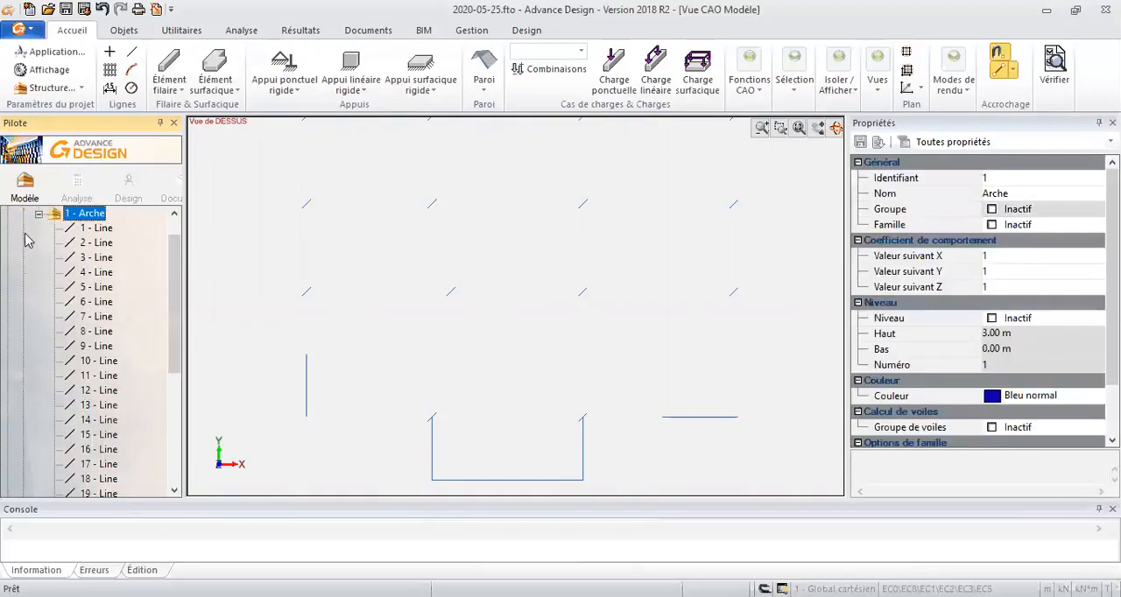
pyautogui.click(37, 215)
pyautogui.click(40, 228)
pyautogui.rightClick(40, 227)
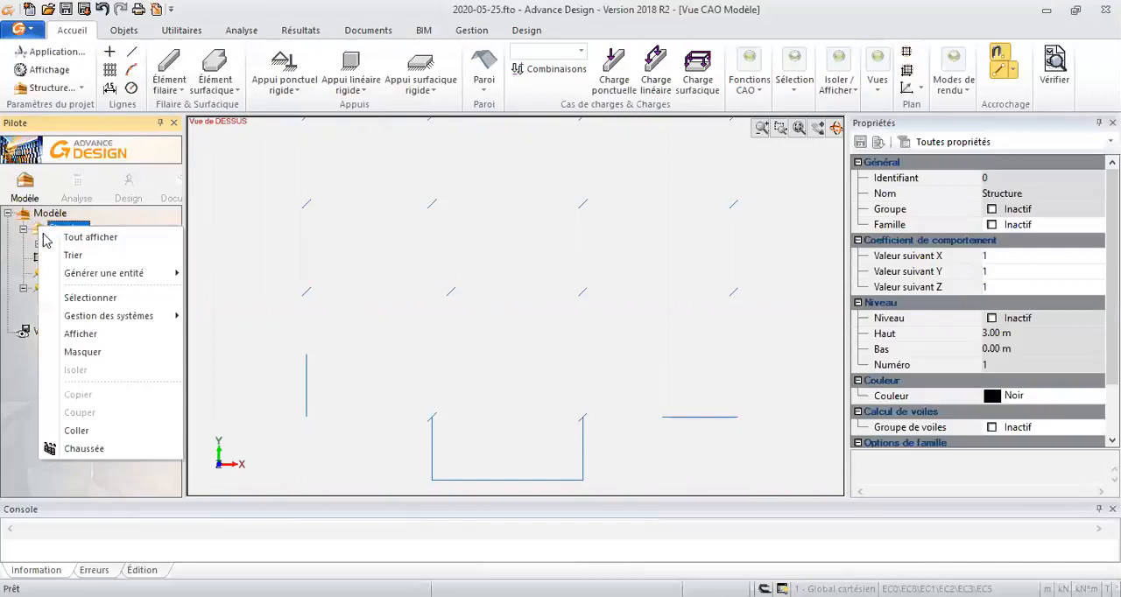
pyautogui.moveTo(81, 315)
pyautogui.click(272, 330)
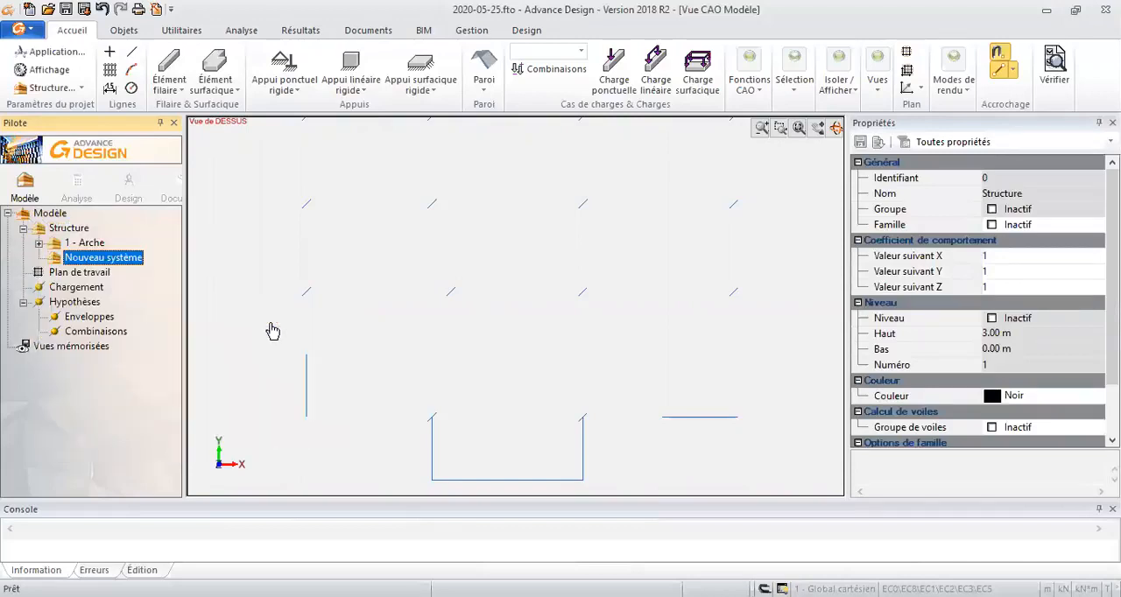
pyautogui.write('PH RDC')
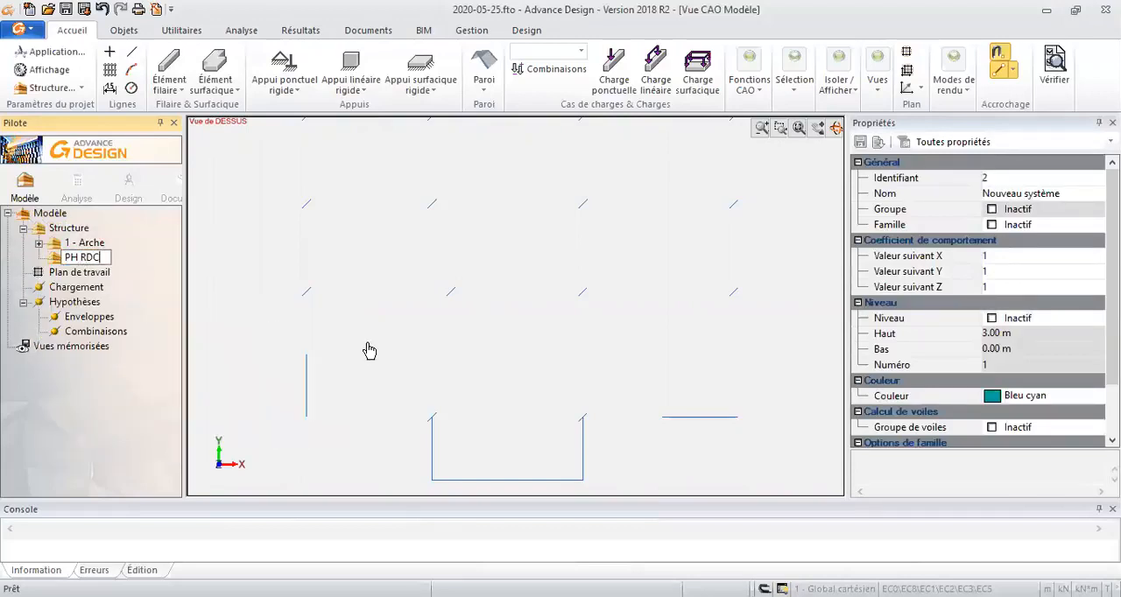
pyautogui.press('Return')
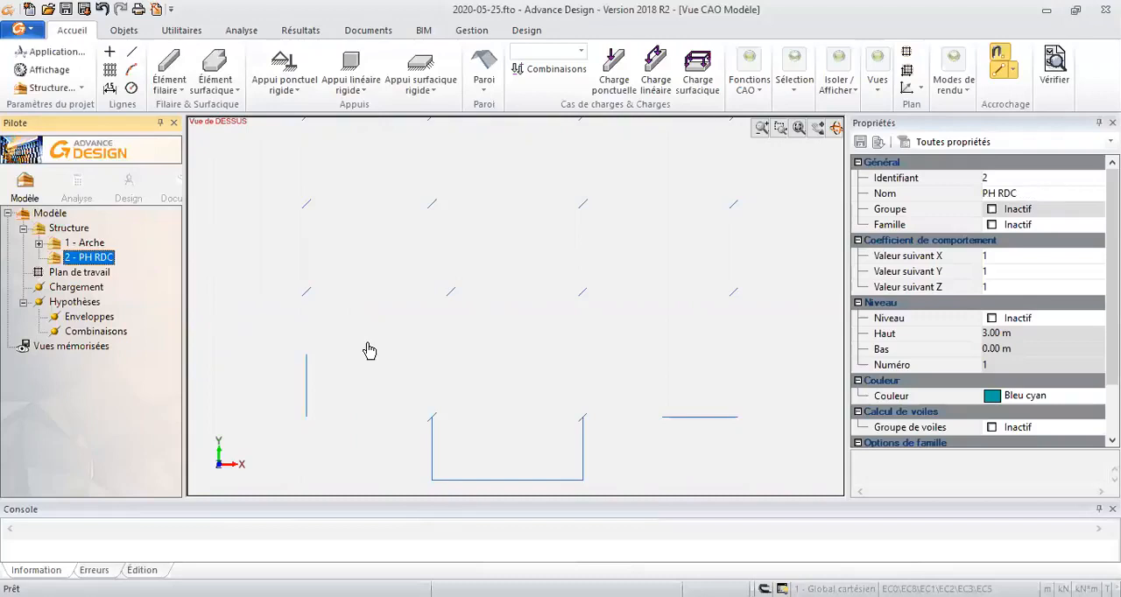
# - Activate the level option for the PH RDC system and set its upper altitude to 4 m
pyautogui.click(992, 319)
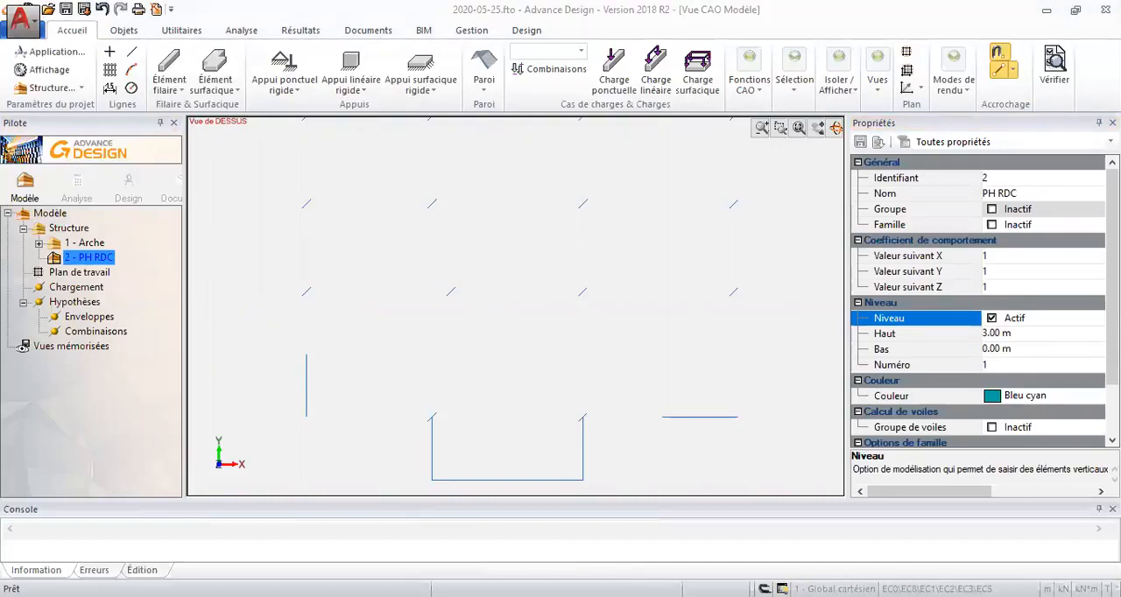
pyautogui.click(997, 334)
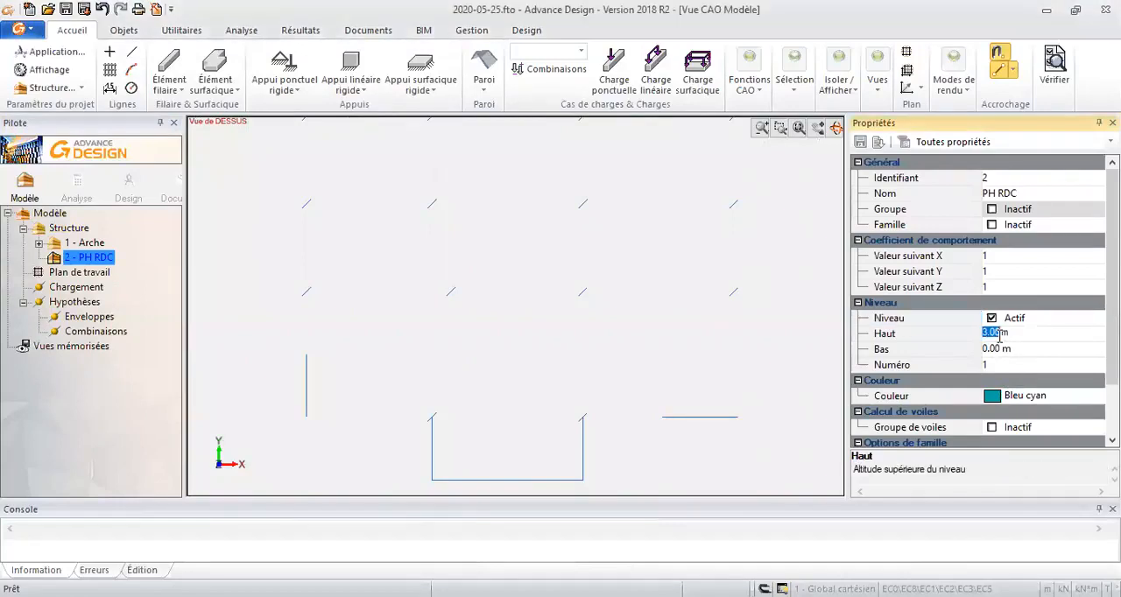
pyautogui.write('4')
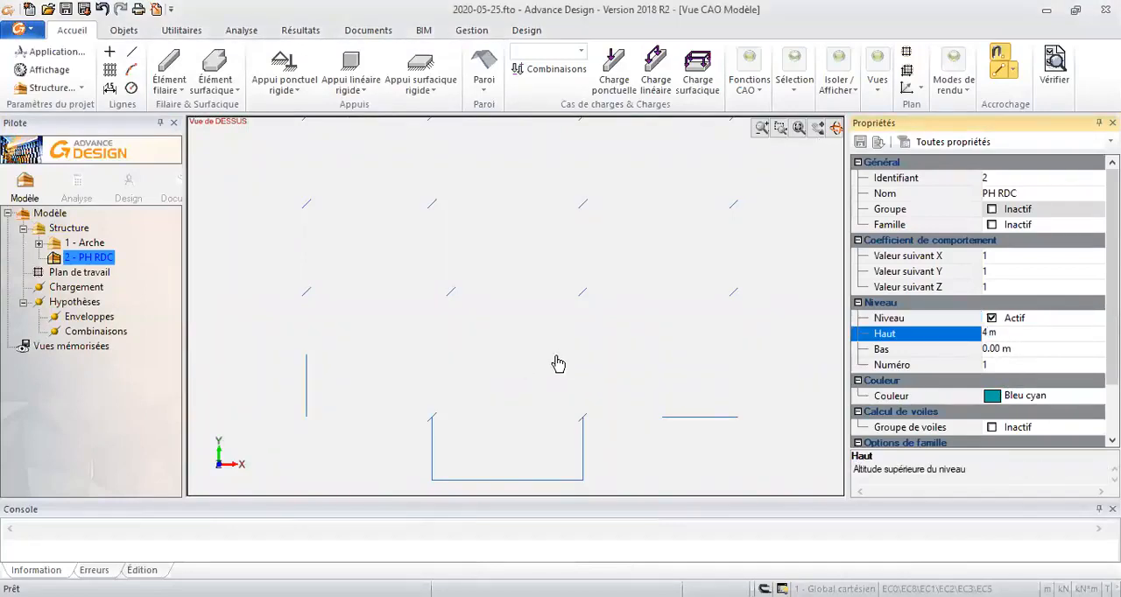
pyautogui.click(62, 247)
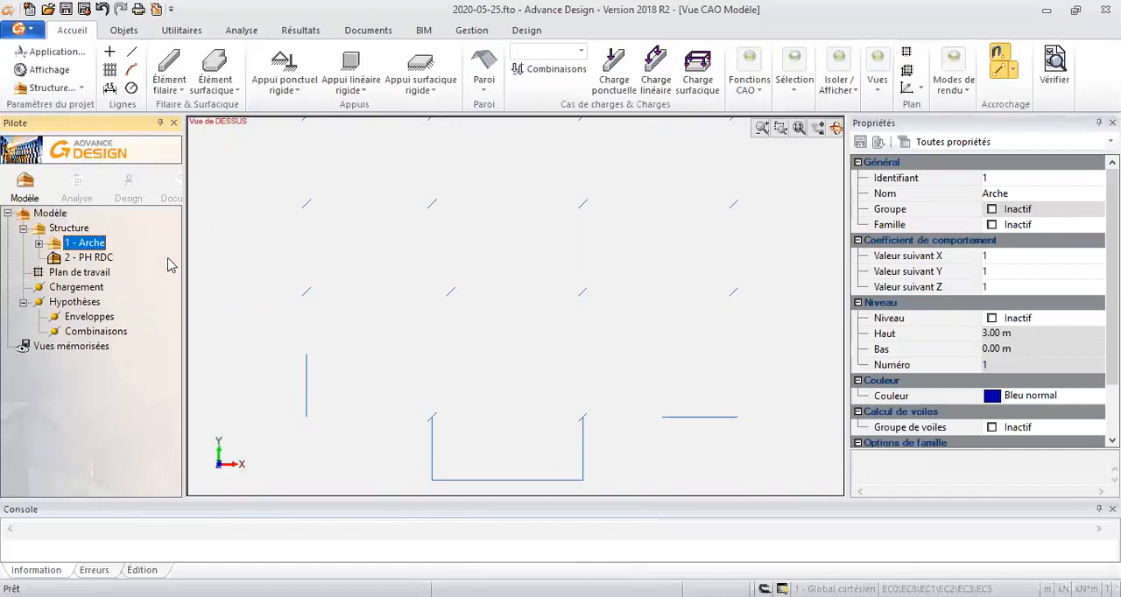
# - Set the identifier of the Arche system to 0 and that of the PH RDC system to 1
pyautogui.scroll(-2, 477, 295)
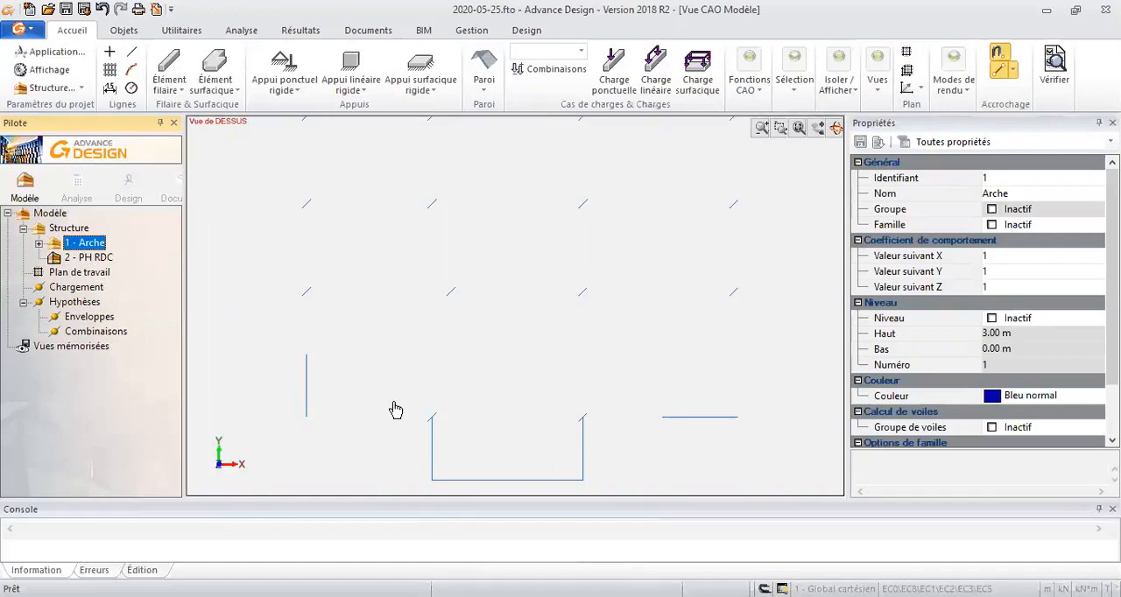
pyautogui.moveTo(497, 300); pyautogui.dragTo(496, 315, button='middle')
pyautogui.scroll(-1, 484, 265)
pyautogui.moveTo(473, 256); pyautogui.dragTo(456, 333, button='middle')
pyautogui.scroll(-1, 466, 285)
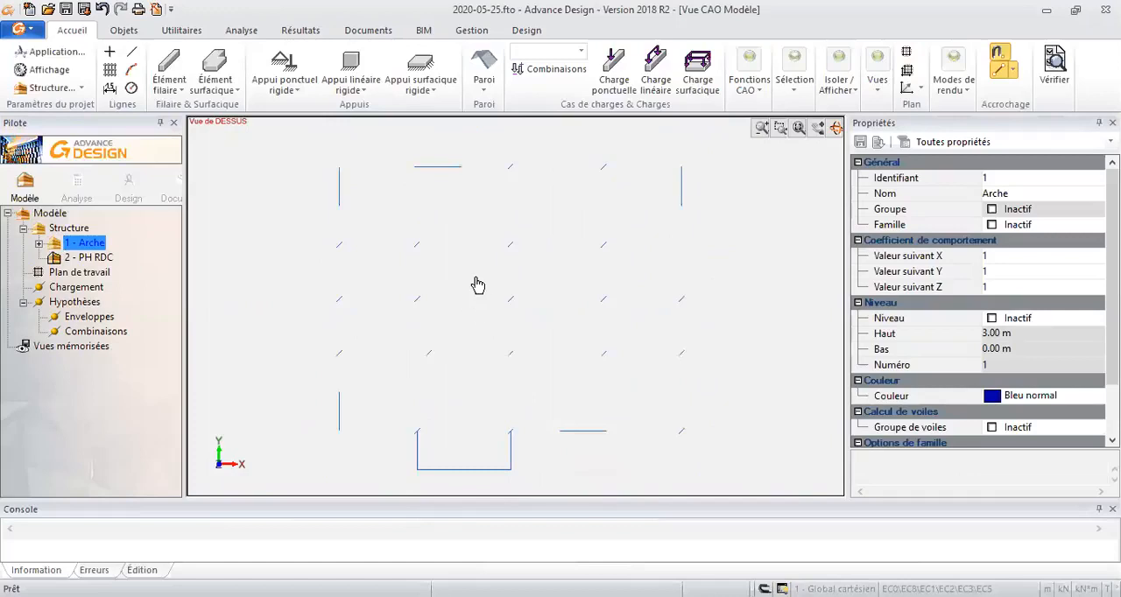
pyautogui.click(87, 257)
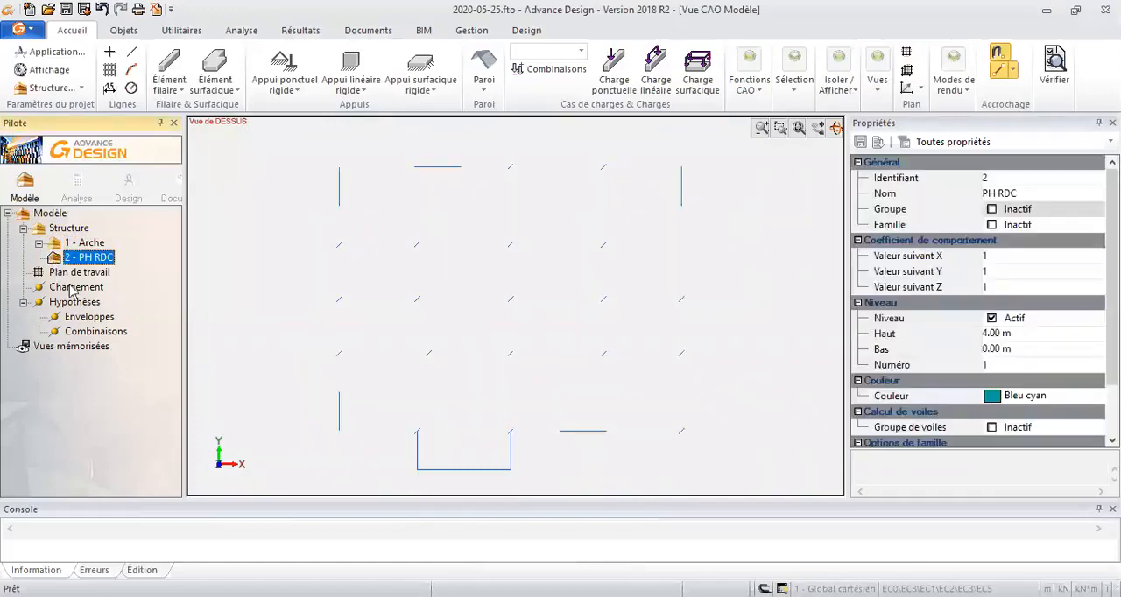
pyautogui.click(88, 243)
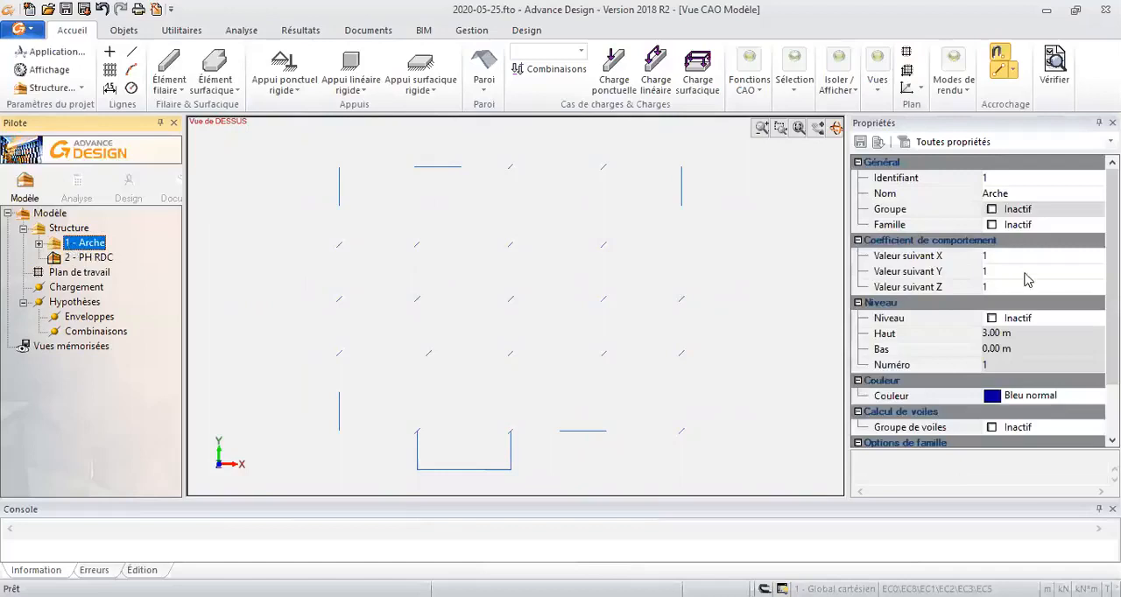
pyautogui.click(1002, 178)
pyautogui.write('0')
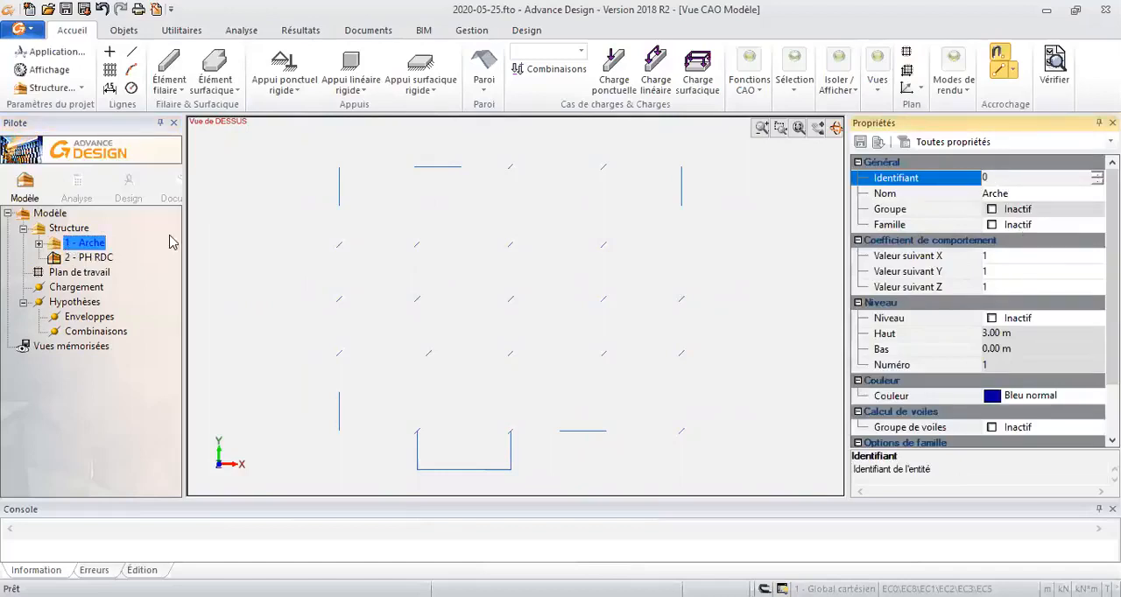
pyautogui.click(70, 258)
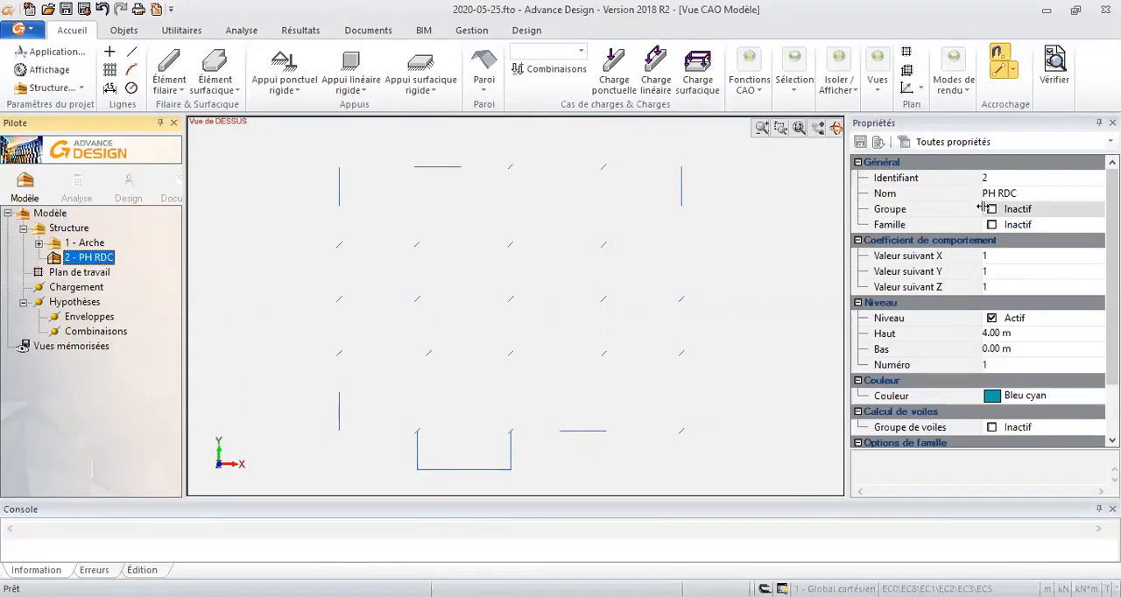
pyautogui.click(1009, 178)
pyautogui.write('1')
pyautogui.press('Return')
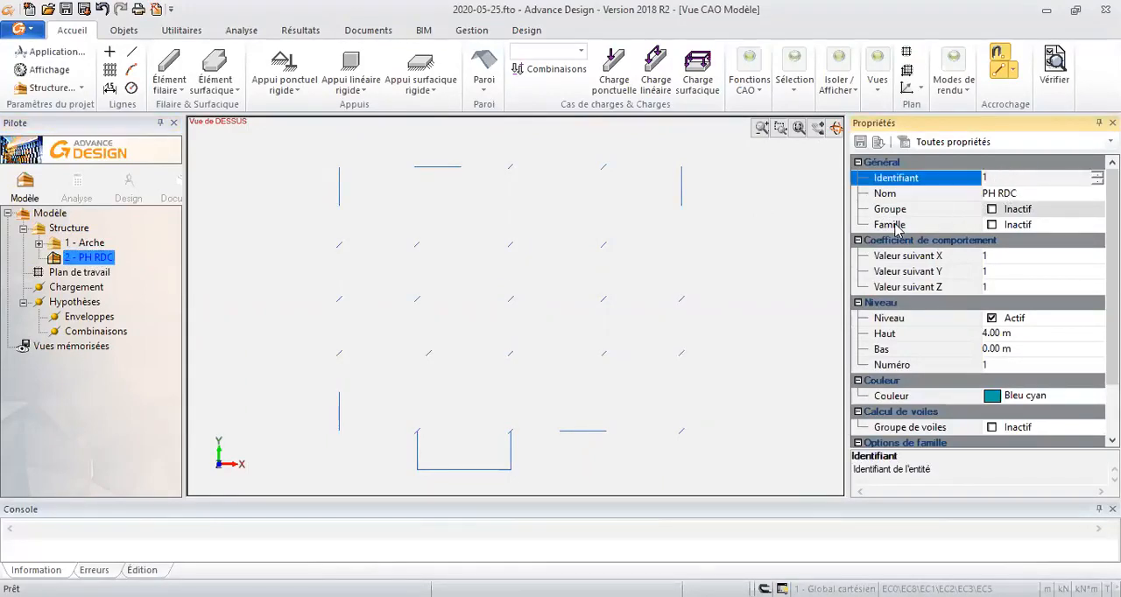
# - Start a vertical linear element with section C35 at both ends and name it poteau
pyautogui.moveTo(453, 350)
pyautogui.mouseDown(button='middle')
pyautogui.moveTo(452, 336)
pyautogui.moveTo(468, 343)
pyautogui.mouseUp(button='middle')
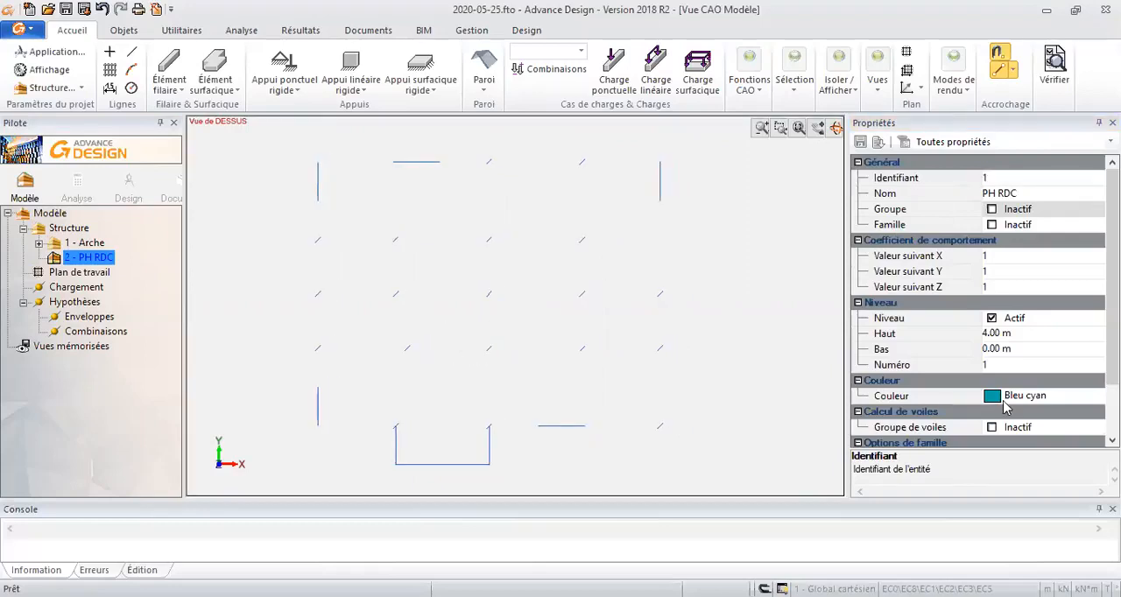
pyautogui.moveTo(427, 356); pyautogui.dragTo(446, 321, button='middle')
pyautogui.click(169, 85)
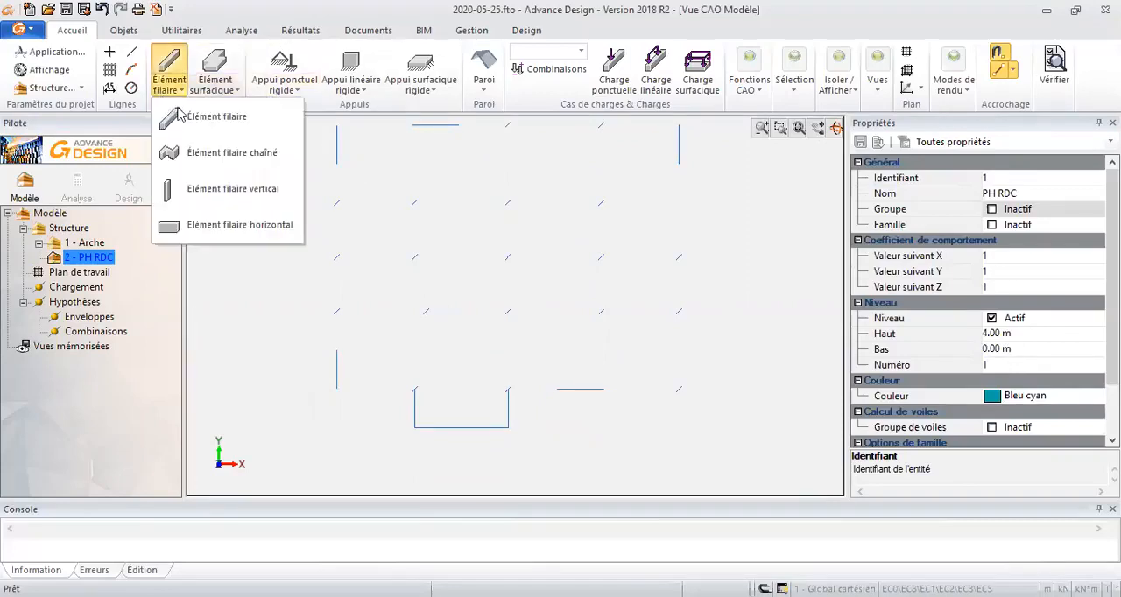
pyautogui.click(219, 202)
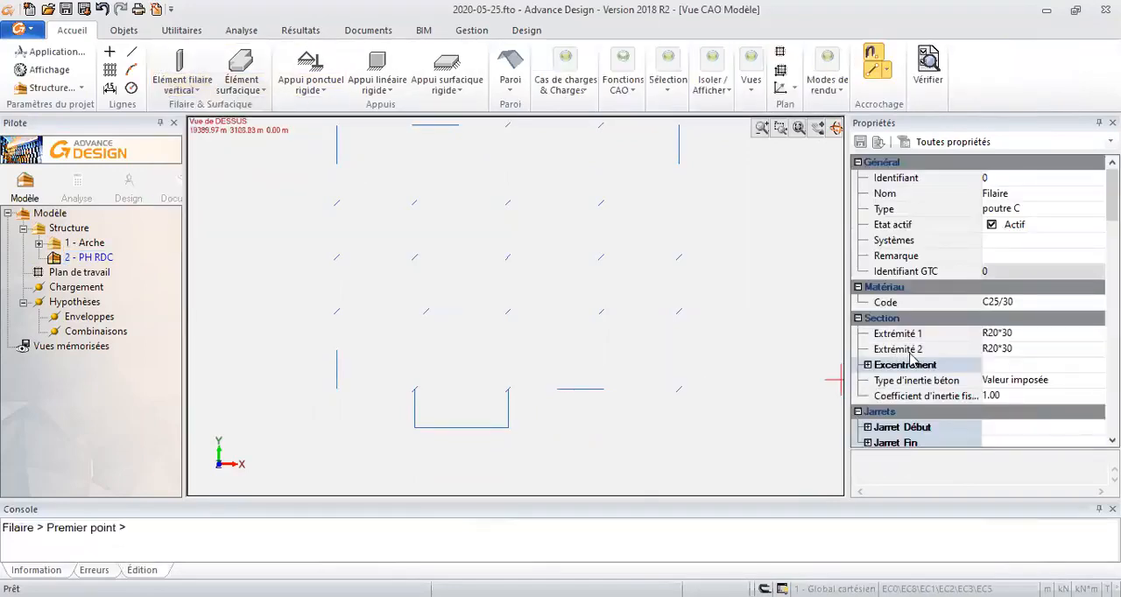
pyautogui.click(1011, 334)
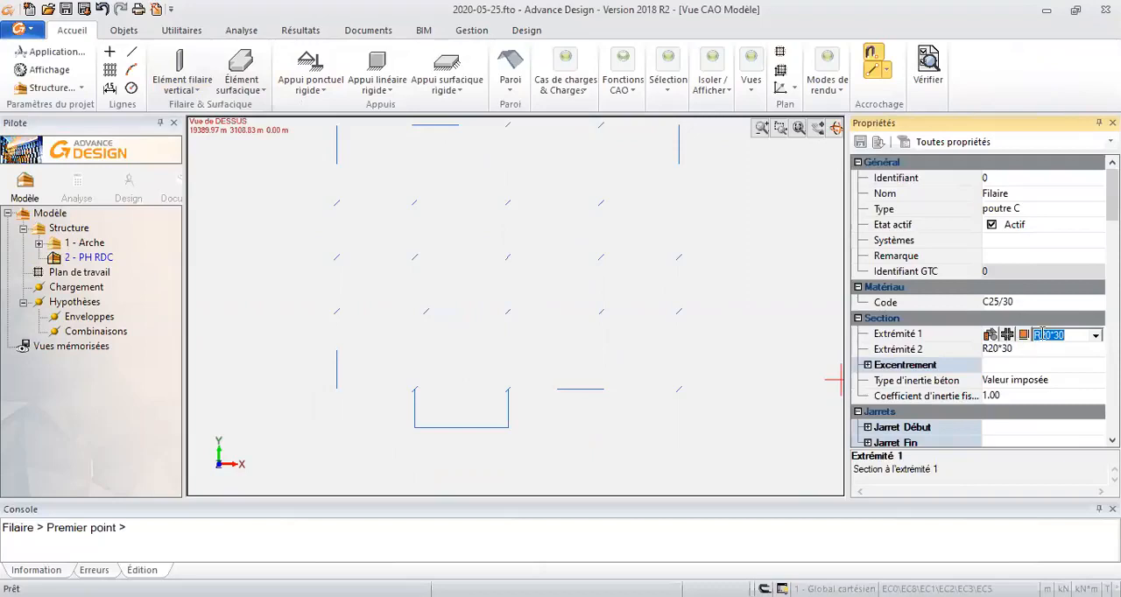
pyautogui.write('C35')
pyautogui.press('Return')
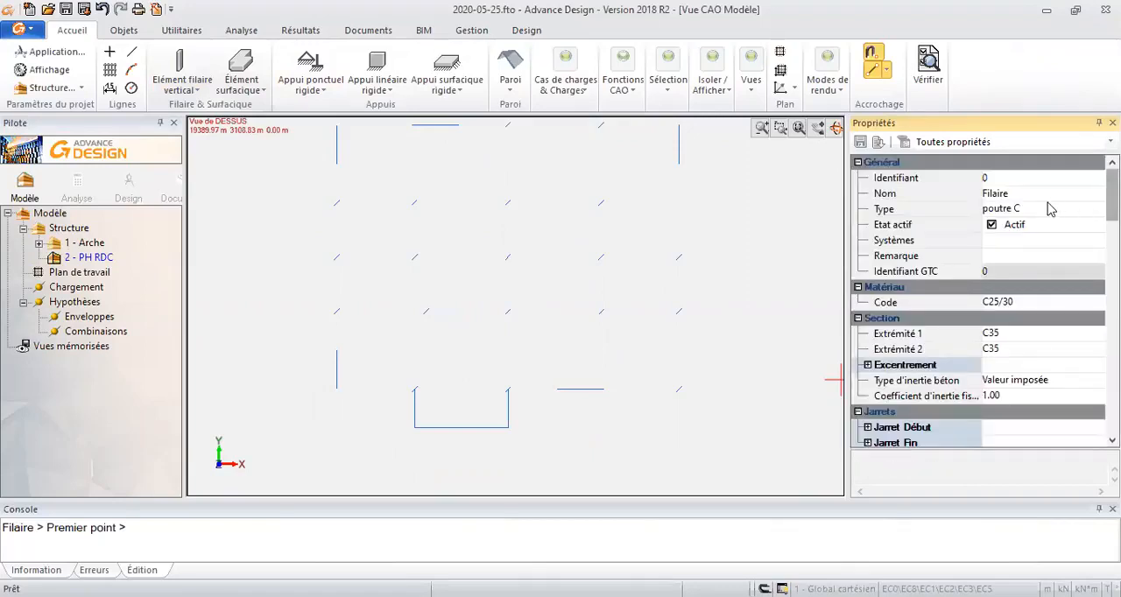
pyautogui.click(1042, 194)
pyautogui.write('pote')
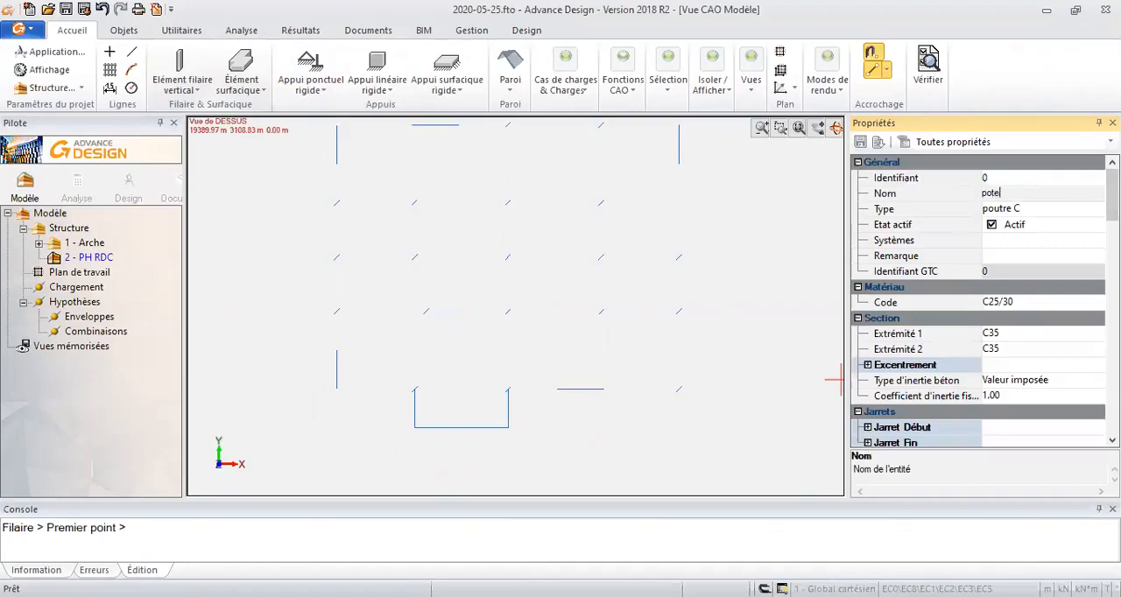
pyautogui.write('au')
pyautogui.press('Return')
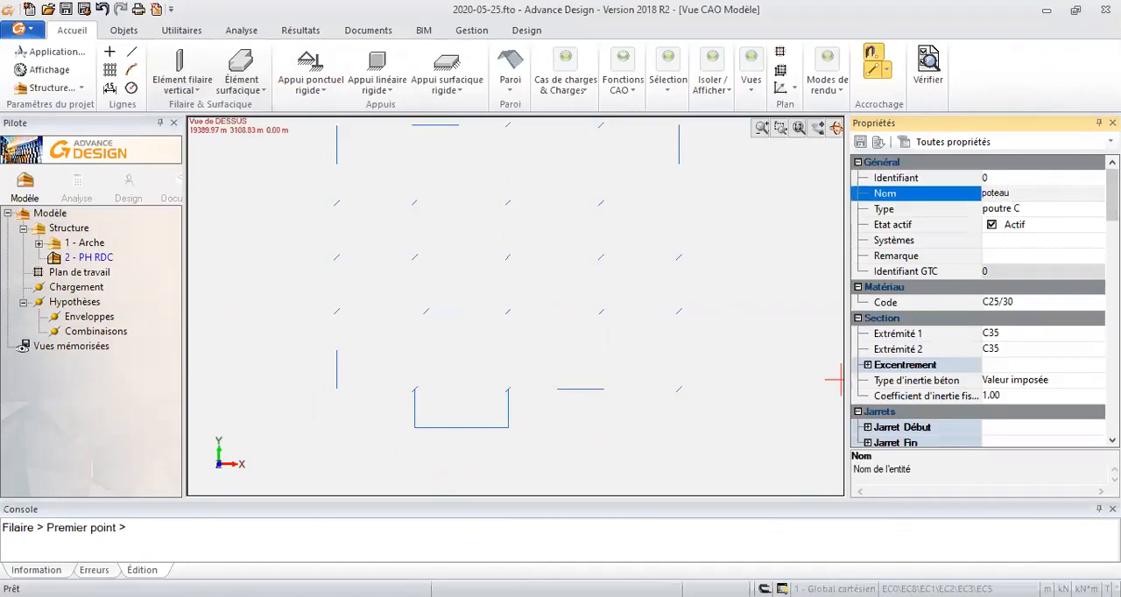
# - Release the Ry and Rz rotations at both ends (Extrémité 1 and Extrémité 2) of the vertical element
pyautogui.scroll(-5, 1051, 298)
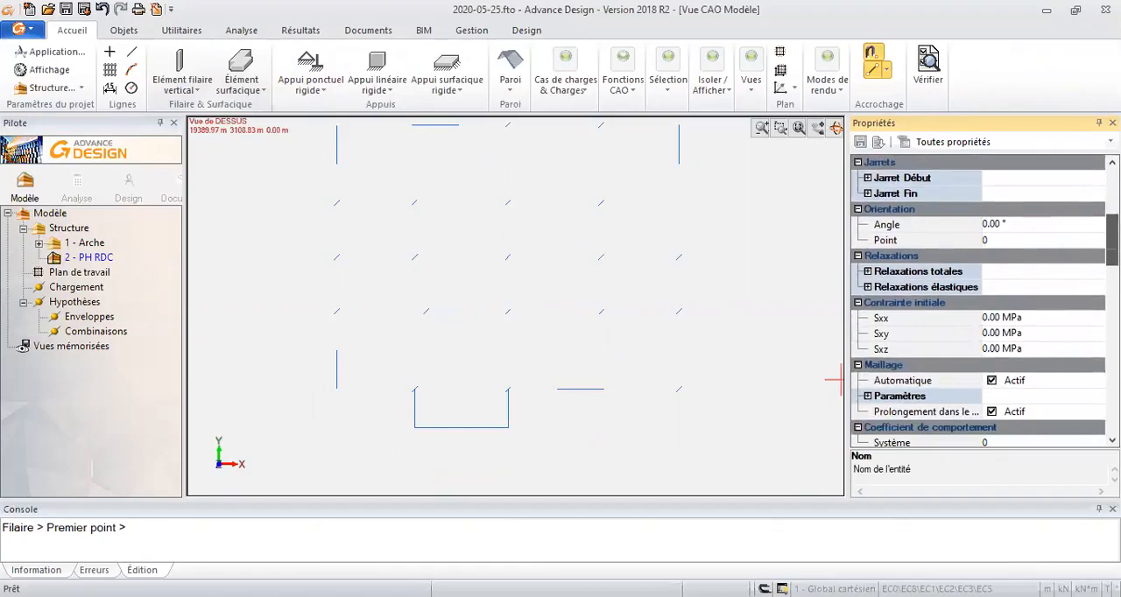
pyautogui.scroll(-1, 910, 278)
pyautogui.click(866, 255)
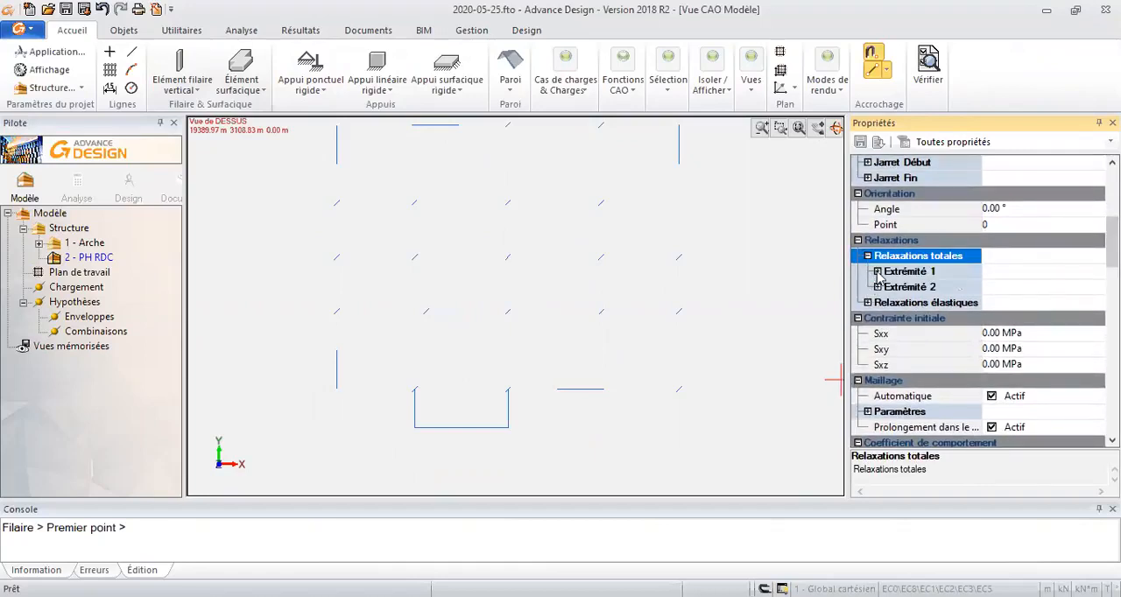
pyautogui.click(877, 272)
pyautogui.click(878, 382)
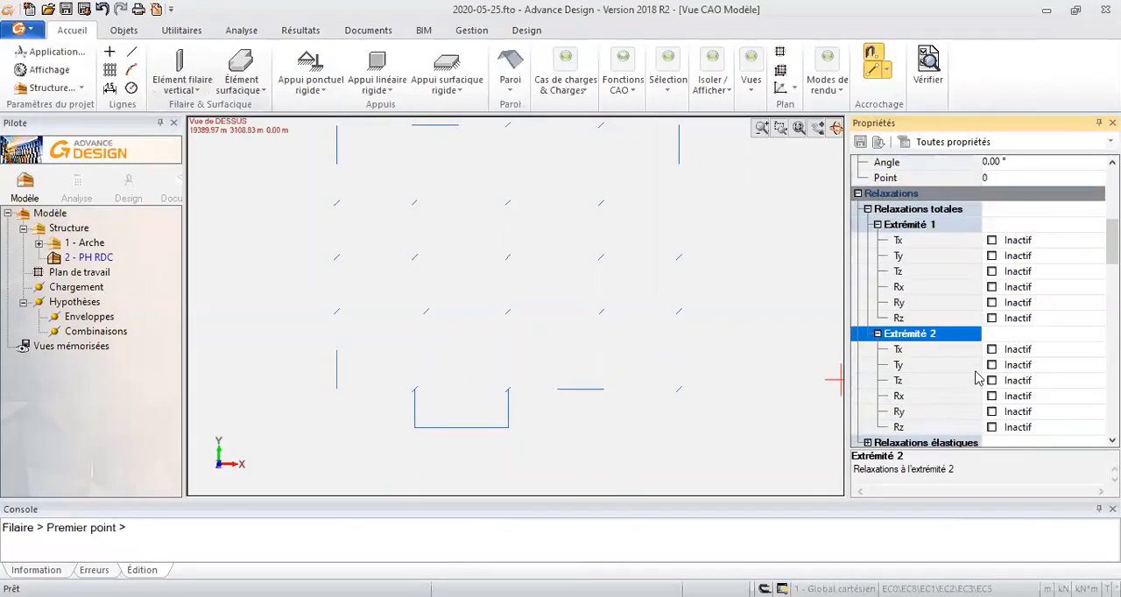
pyautogui.click(991, 302)
pyautogui.click(991, 318)
pyautogui.click(991, 411)
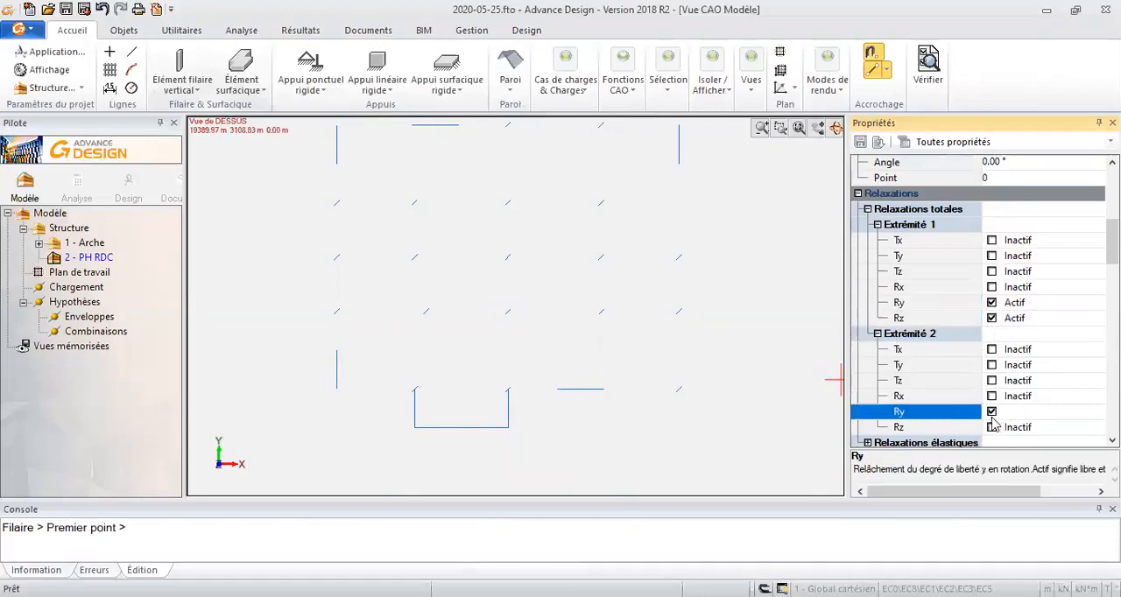
pyautogui.click(991, 427)
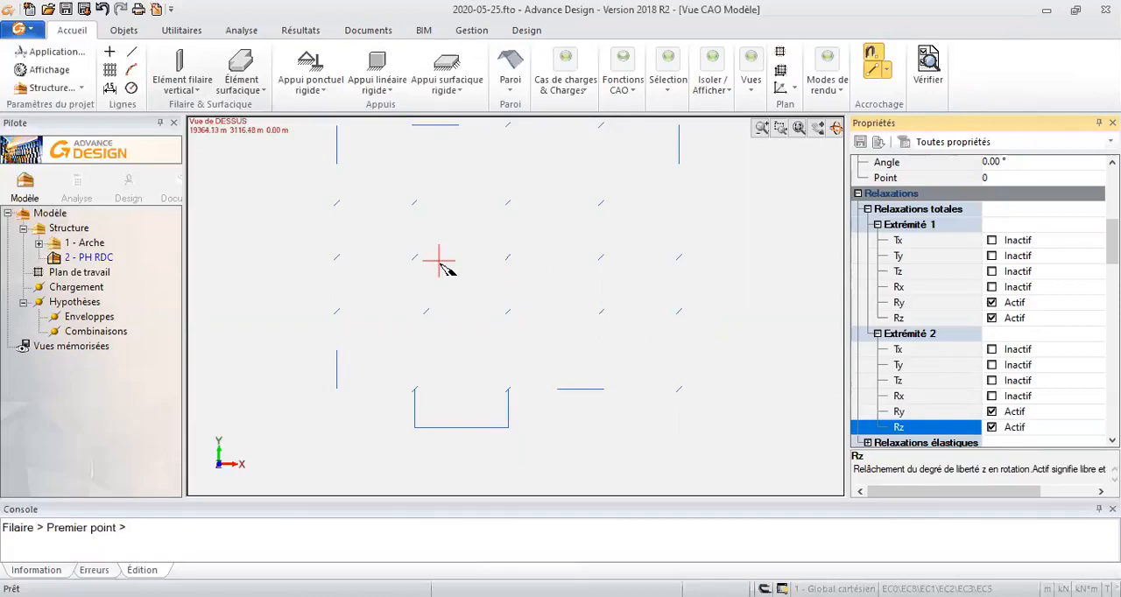
# - Review the vertical element's remaining concrete expert, cracking, beam and column calculation properties
pyautogui.scroll(-8, 980, 351)
pyautogui.scroll(3, 987, 368)
pyautogui.scroll(2, 989, 349)
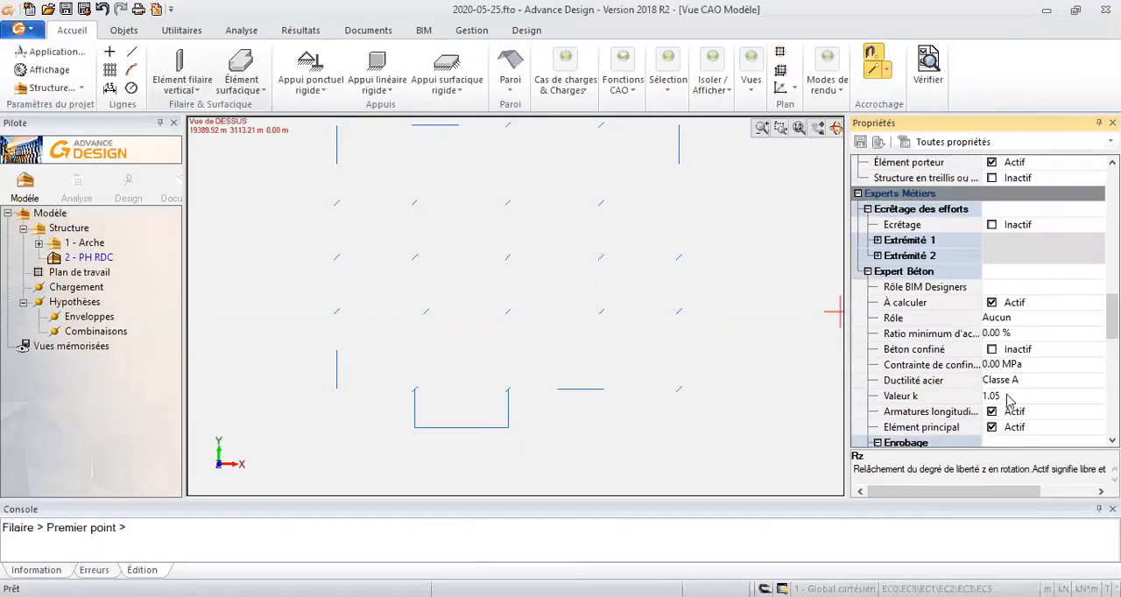
pyautogui.scroll(-5, 1007, 398)
pyautogui.scroll(1, 985, 279)
pyautogui.scroll(-5, 990, 298)
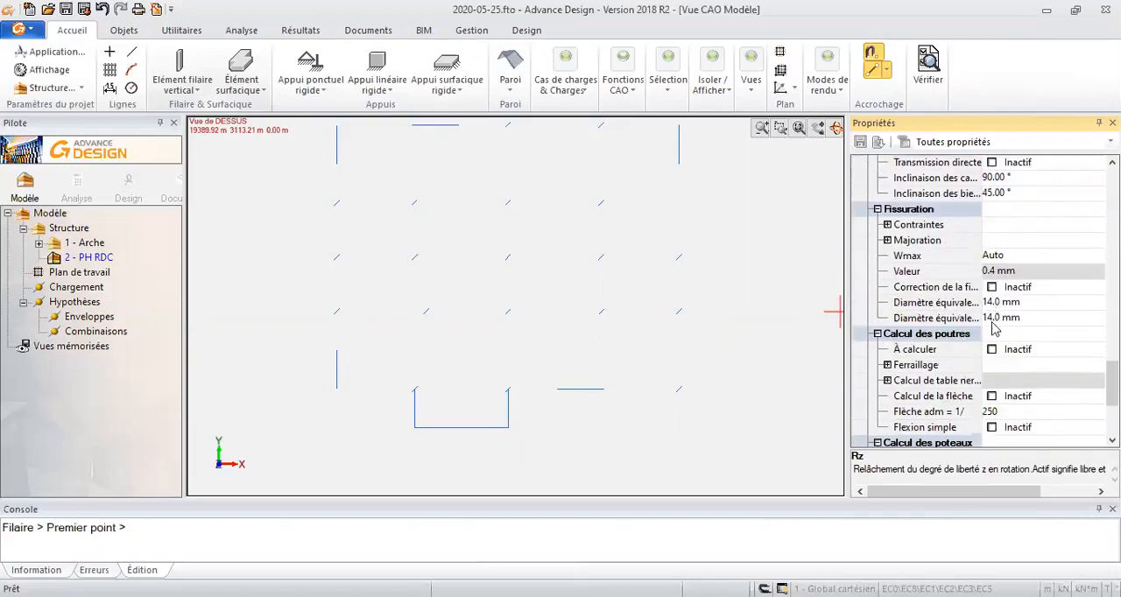
pyautogui.scroll(-3, 995, 327)
# - Place poteau columns on the marks of the three leftmost axes in the third and fourth rows of the plan
pyautogui.scroll(3, 326, 319)
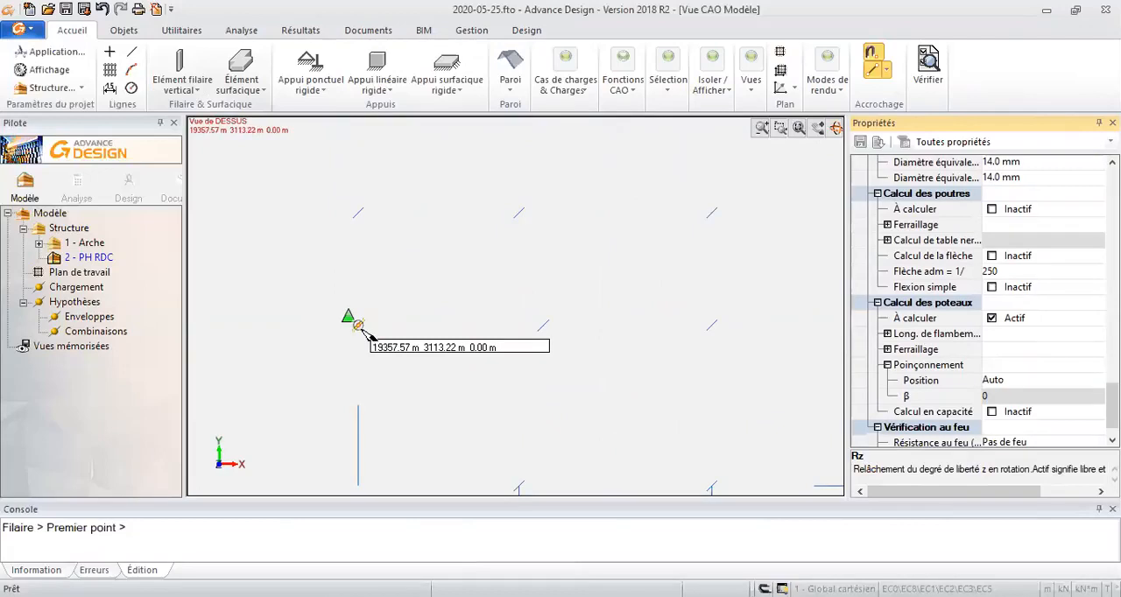
pyautogui.click(358, 324)
pyautogui.click(358, 213)
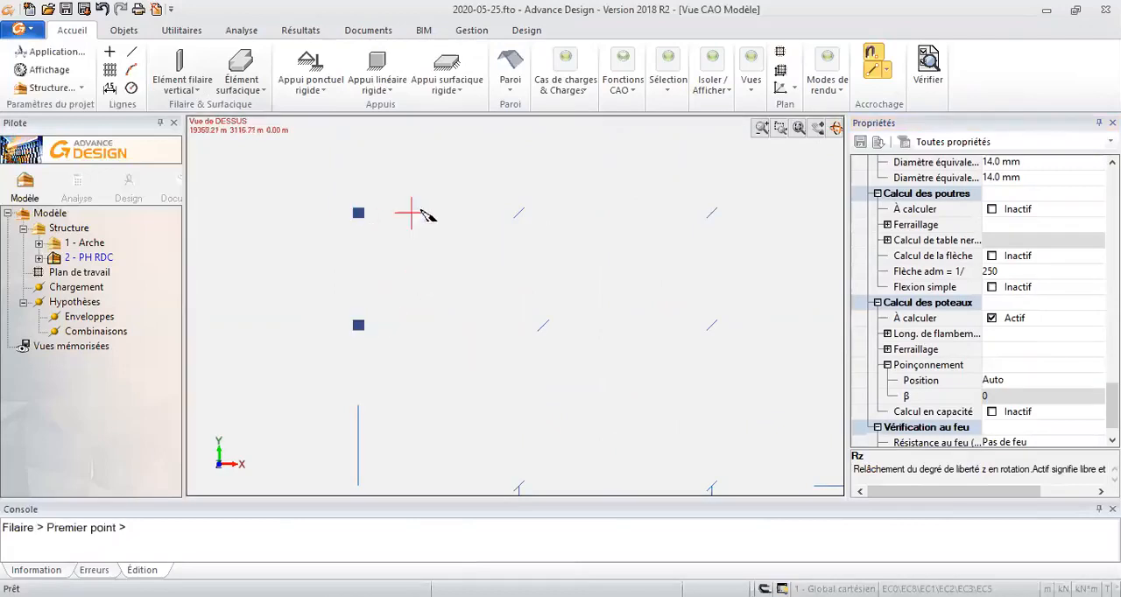
pyautogui.click(538, 321)
pyautogui.click(519, 213)
pyautogui.click(711, 213)
pyautogui.click(715, 326)
# - Place the remaining columns of the third and fourth rows on the marks of the two rightmost axes
pyautogui.moveTo(608, 312)
pyautogui.mouseDown(button='middle')
pyautogui.moveTo(503, 301)
pyautogui.moveTo(252, 313)
pyautogui.mouseUp(button='middle')
pyautogui.scroll(1, 420, 331)
pyautogui.click(547, 322)
pyautogui.click(547, 204)
pyautogui.click(716, 322)
pyautogui.click(718, 208)
# - Place three front-row columns: at the right corner mark and at the two upper ends of the U-shaped outline
pyautogui.scroll(-4, 688, 278)
pyautogui.scroll(4, 710, 437)
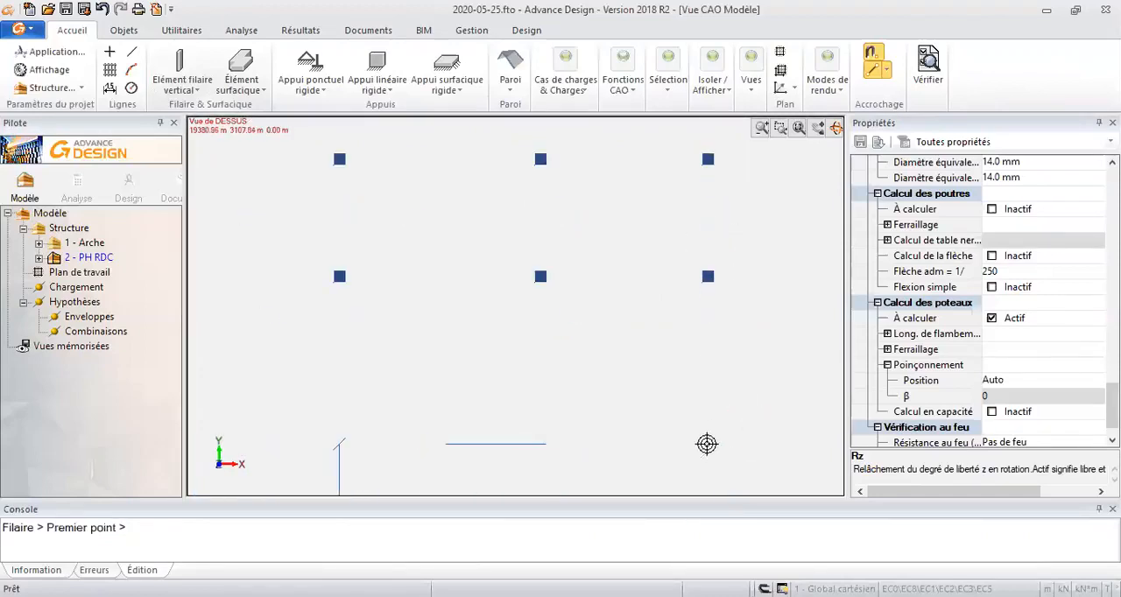
pyautogui.click(707, 444)
pyautogui.click(339, 446)
pyautogui.moveTo(417, 427); pyautogui.dragTo(727, 316, button='middle')
pyautogui.click(449, 334)
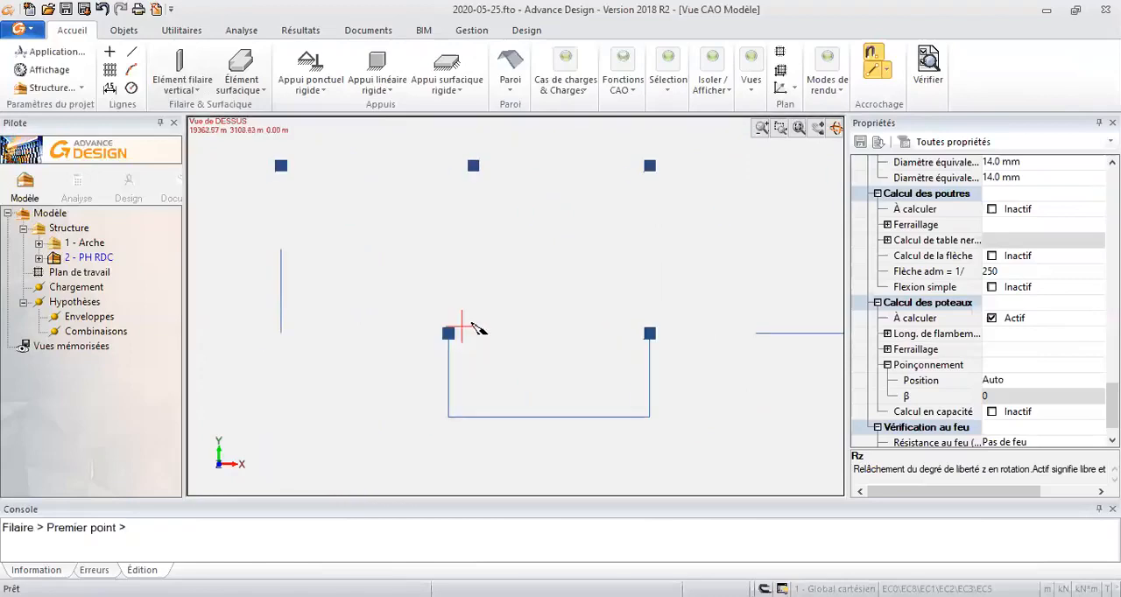
# - Place four columns on the marks of the second row from the back of the plan
pyautogui.scroll(-3, 473, 329)
pyautogui.scroll(2, 320, 219)
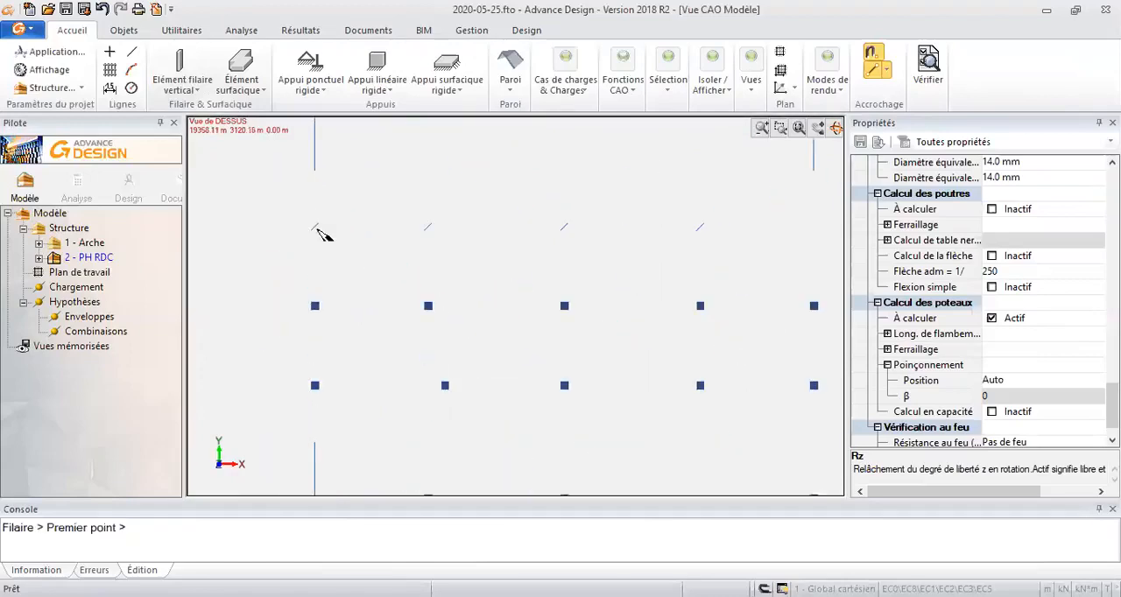
pyautogui.click(315, 228)
pyautogui.click(428, 228)
pyautogui.click(564, 227)
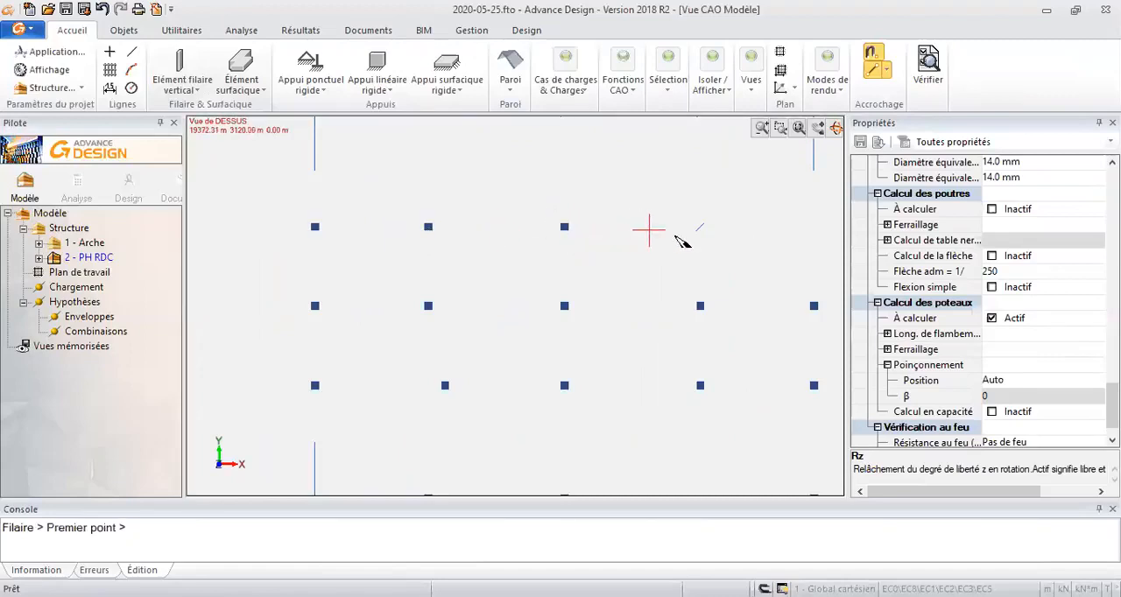
pyautogui.click(700, 227)
# - Place two columns on the marks of the back row and end the column placement
pyautogui.moveTo(590, 233)
pyautogui.mouseDown(button='middle')
pyautogui.moveTo(354, 349)
pyautogui.moveTo(470, 435)
pyautogui.mouseUp(button='middle')
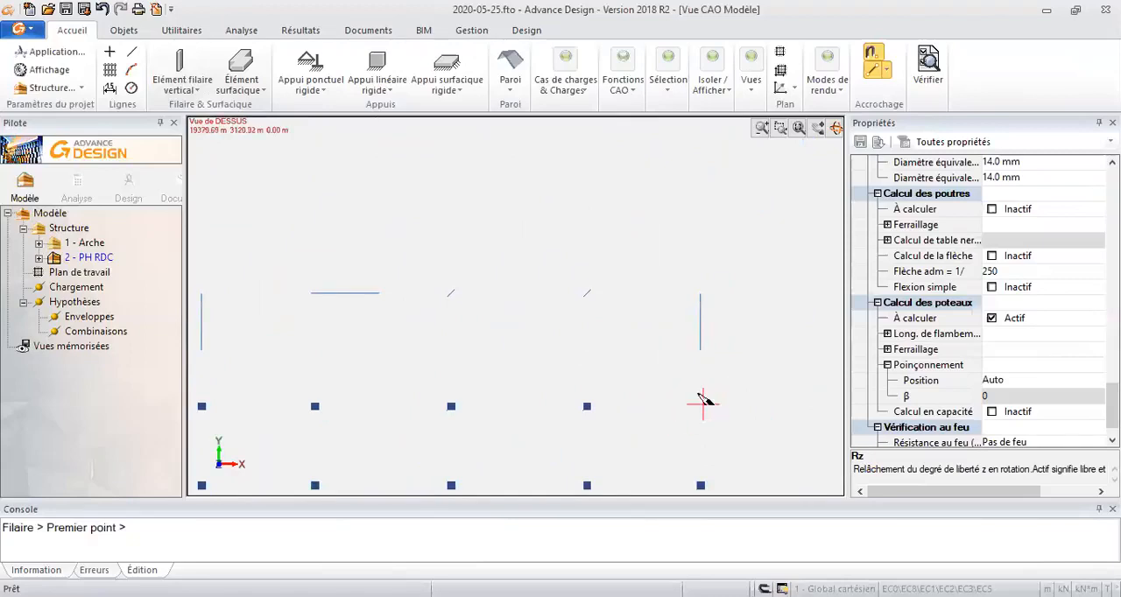
pyautogui.scroll(1, 585, 300)
pyautogui.click(590, 297)
pyautogui.click(431, 297)
pyautogui.moveTo(263, 329); pyautogui.dragTo(480, 261, button='middle')
pyautogui.scroll(-4, 505, 324)
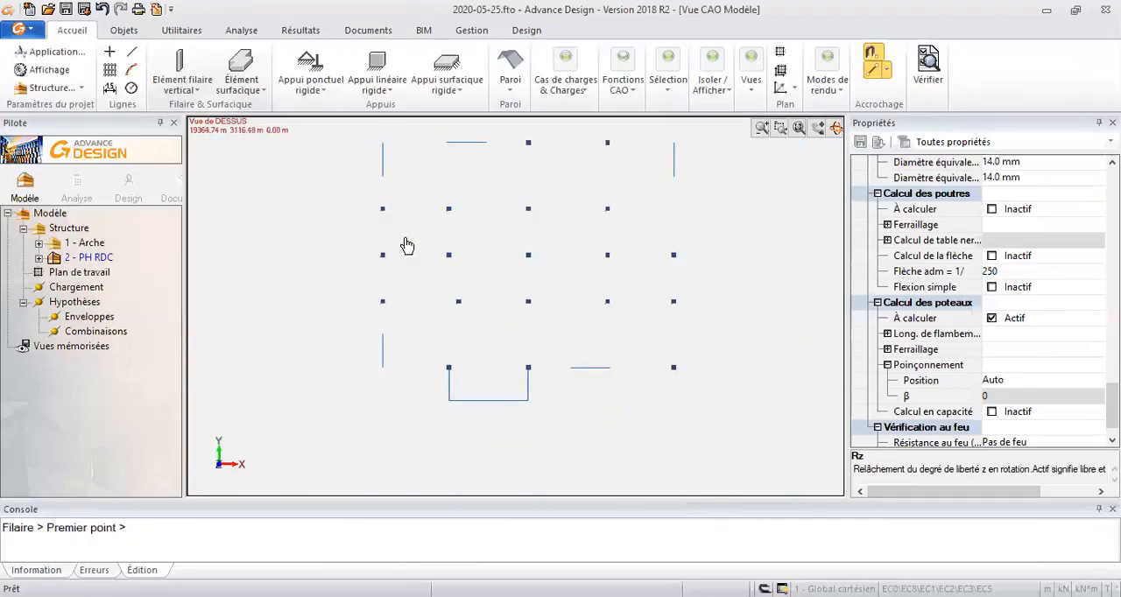
pyautogui.press('Escape')
# - Start a vertical surface element named voile with a thickness of 35 cm
pyautogui.click(243, 87)
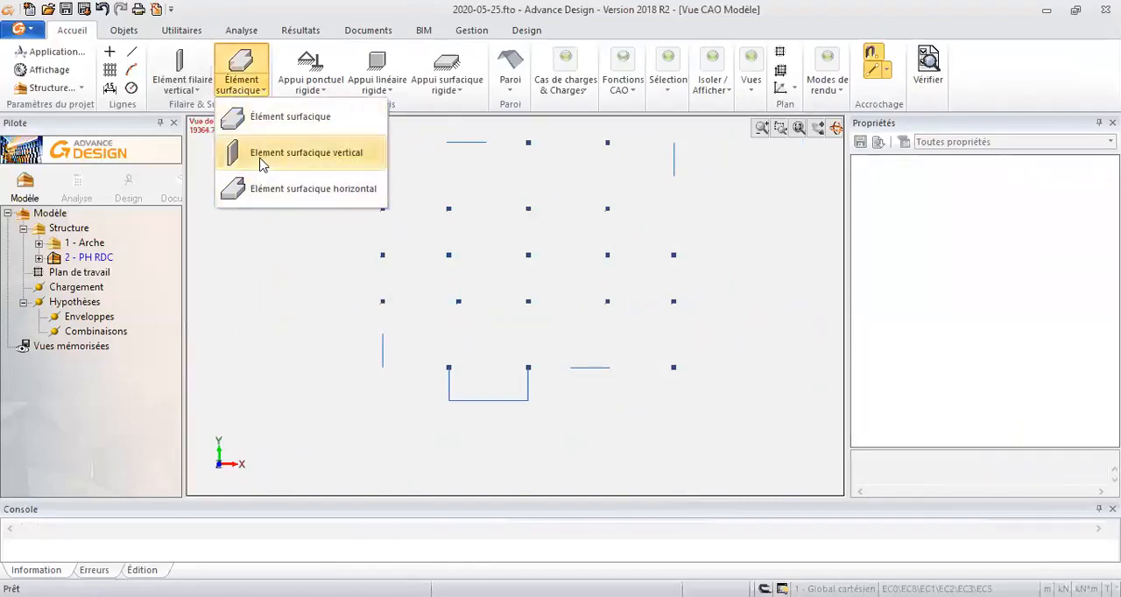
pyautogui.click(261, 156)
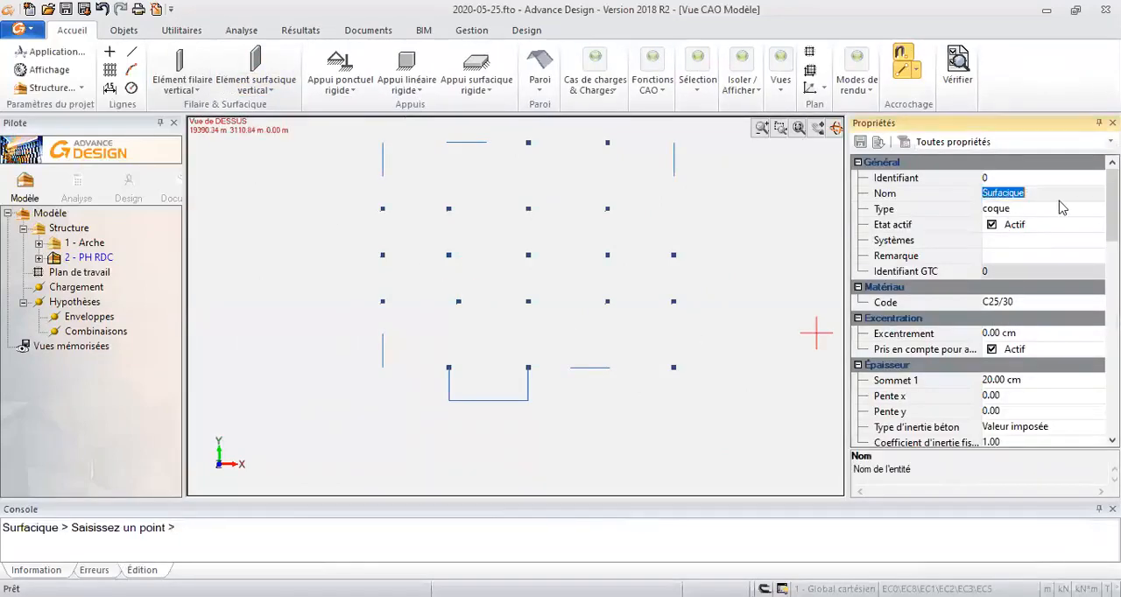
pyautogui.write('voile')
pyautogui.click(1001, 380)
pyautogui.write('35')
pyautogui.press('Return')
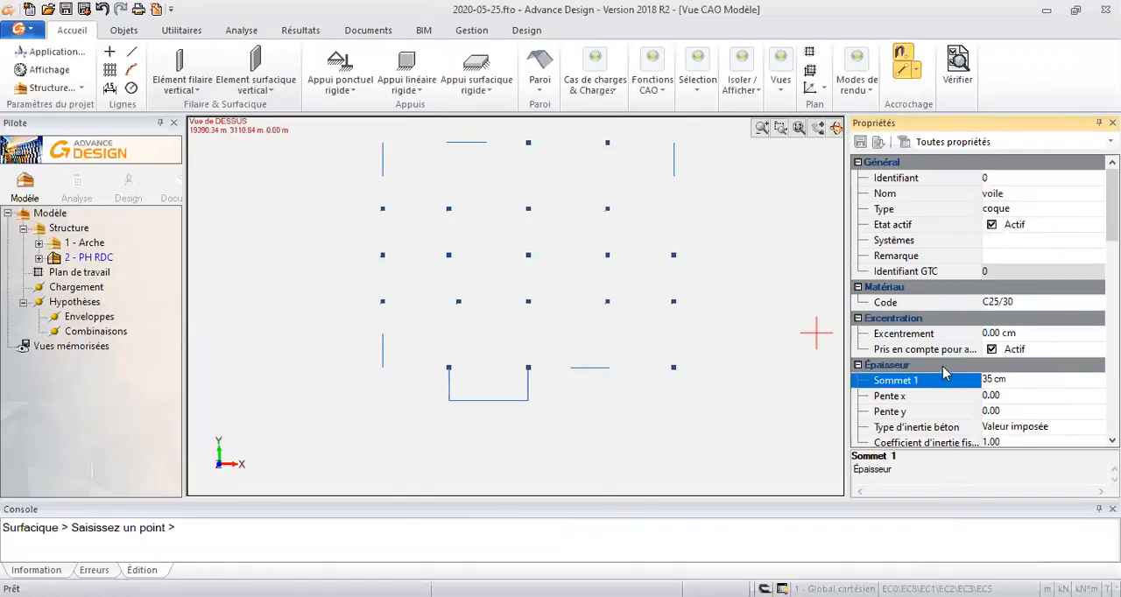
# - Draw voile walls along the five isolated wall lines around the plan's perimeter, leaving out the U-shaped outline
pyautogui.scroll(1, 572, 390)
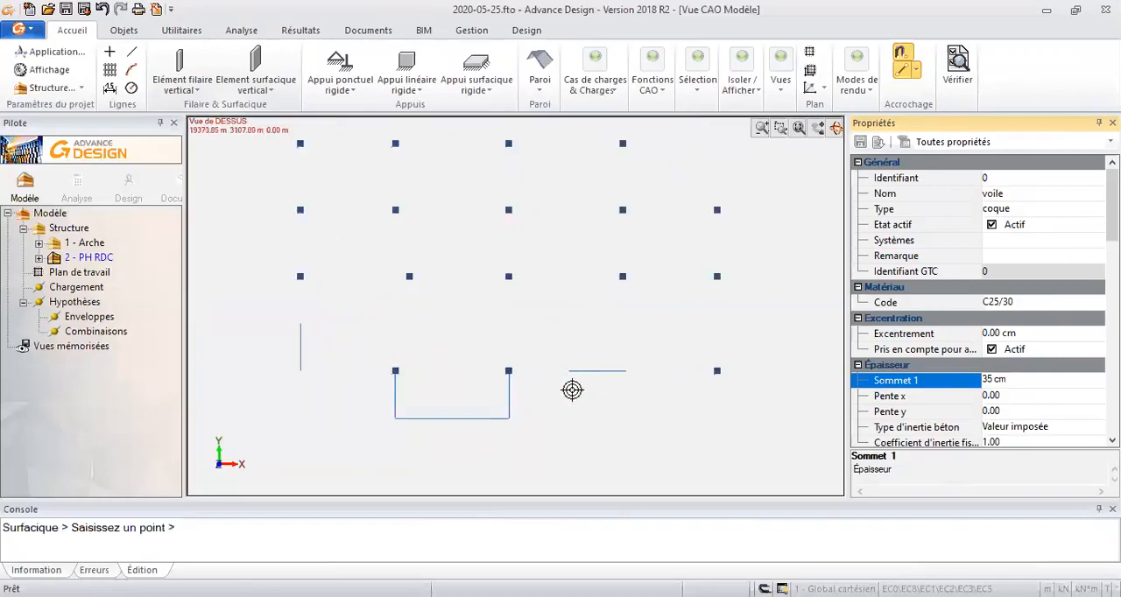
pyautogui.click(637, 377)
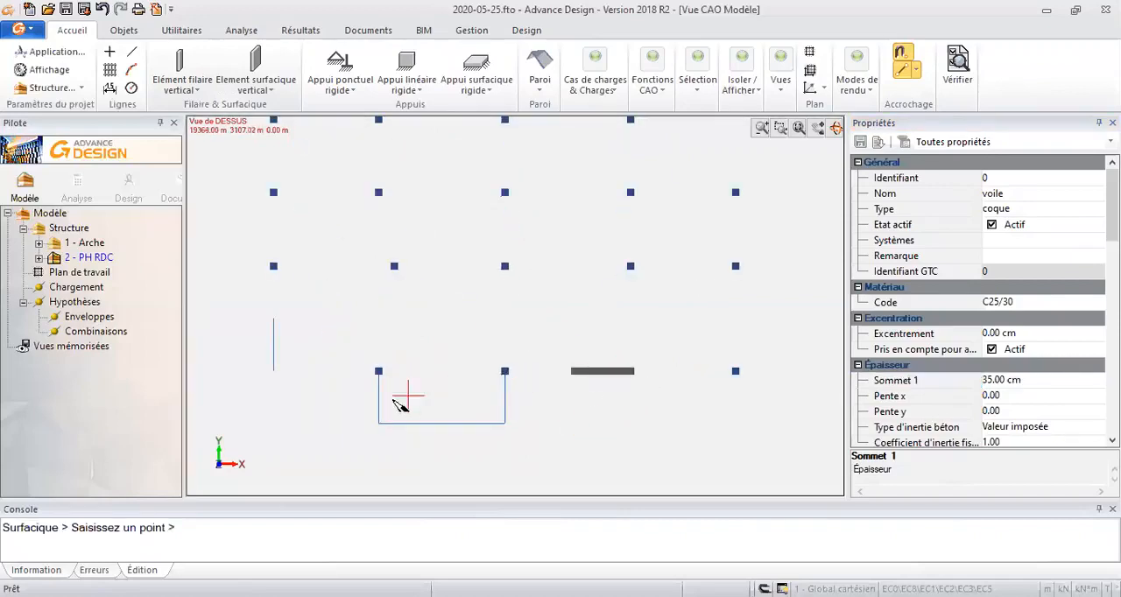
pyautogui.click(273, 371)
pyautogui.moveTo(386, 343); pyautogui.dragTo(303, 248, button='middle')
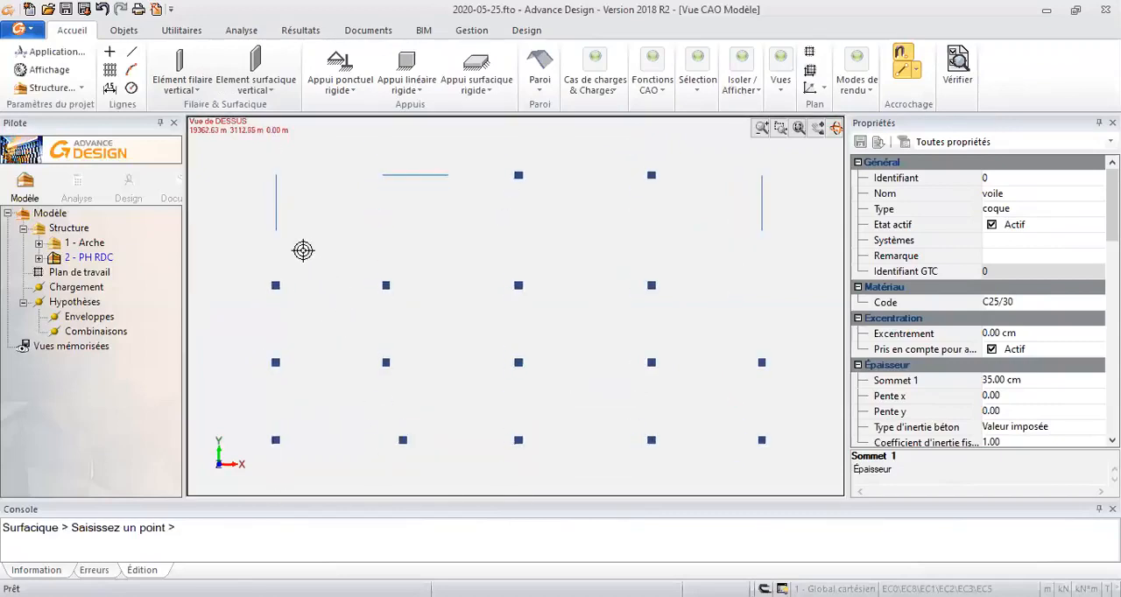
pyautogui.click(275, 175)
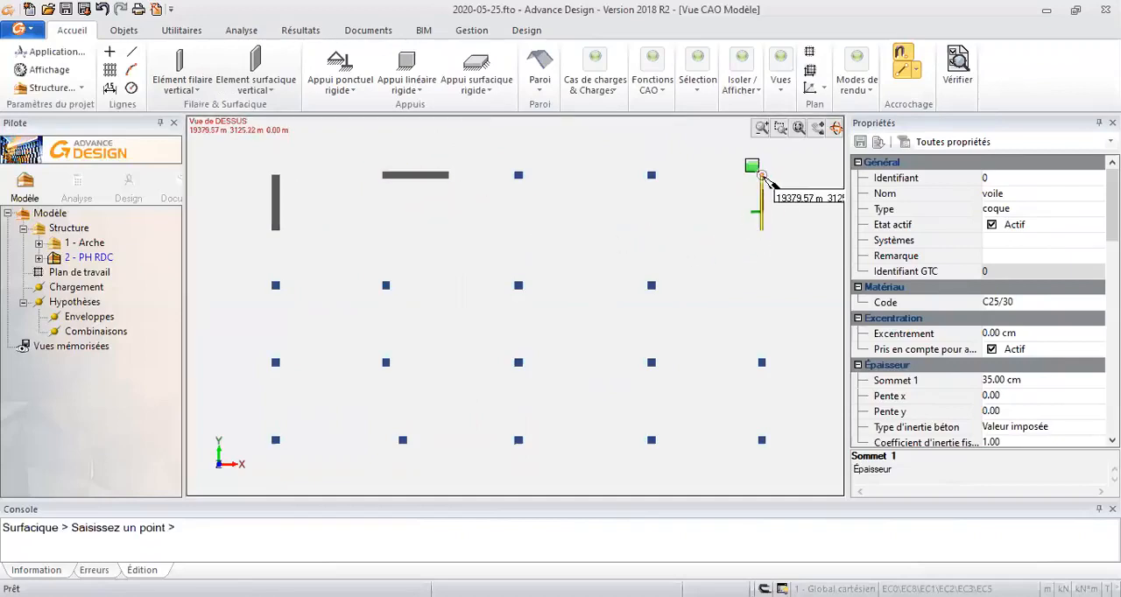
pyautogui.moveTo(692, 239); pyautogui.dragTo(655, 220, button='middle')
pyautogui.scroll(-3, 653, 225)
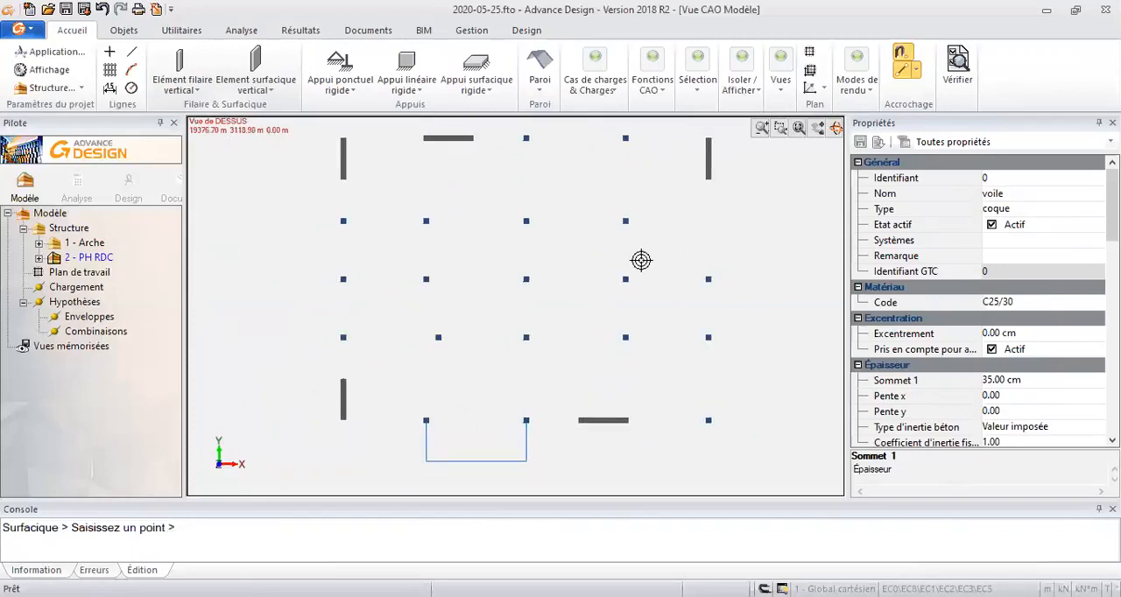
pyautogui.press('Escape')
# - Change from the plan view to a tilted 3D view showing all the columns and walls
pyautogui.click(255, 70)
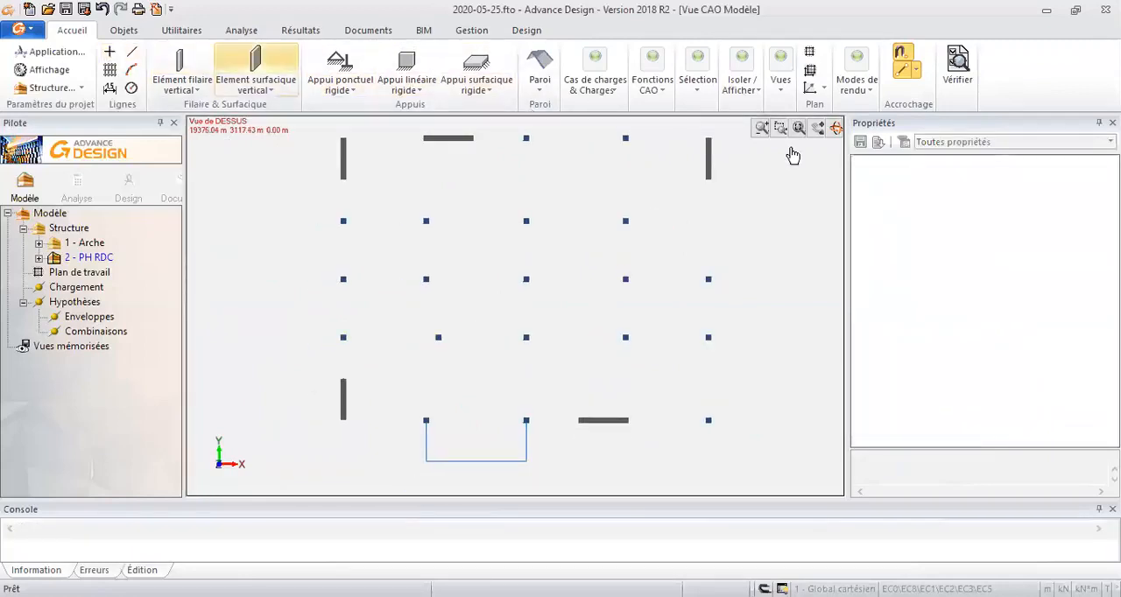
pyautogui.click(776, 90)
pyautogui.click(788, 147)
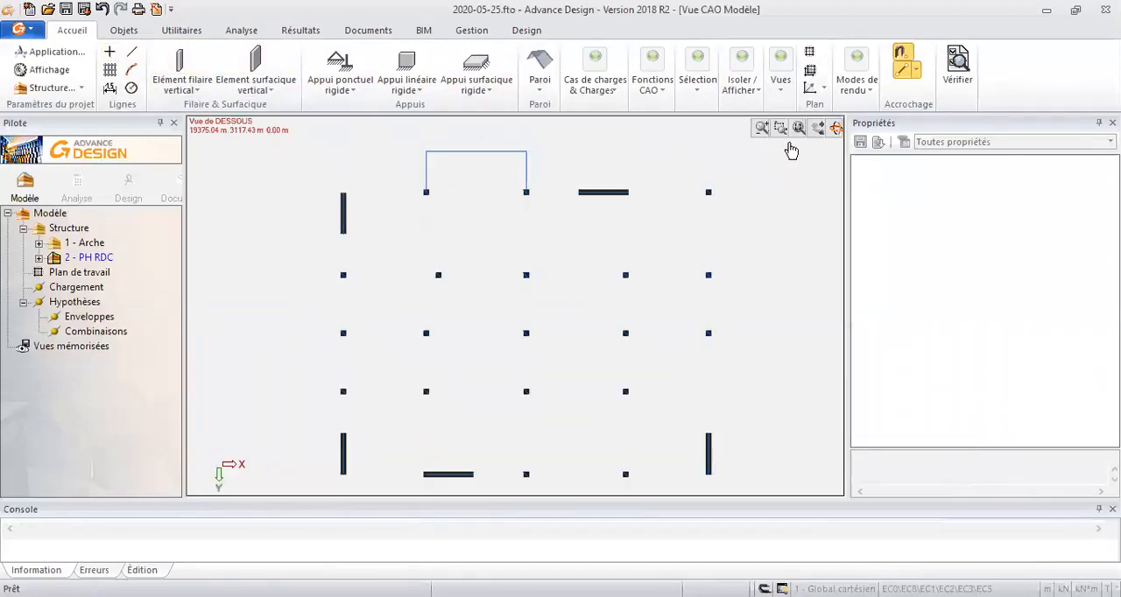
pyautogui.click(780, 88)
pyautogui.click(791, 141)
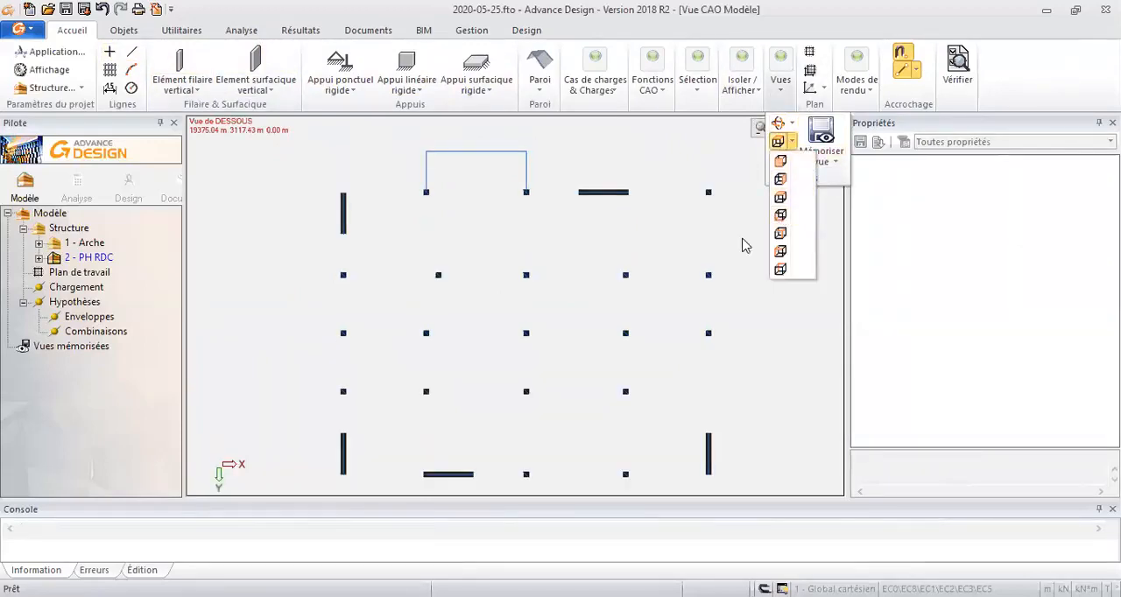
pyautogui.hotkey('alt', '6')
pyautogui.hotkey('alt', 'e')
pyautogui.moveTo(680, 333); pyautogui.dragTo(515, 352, button='middle')
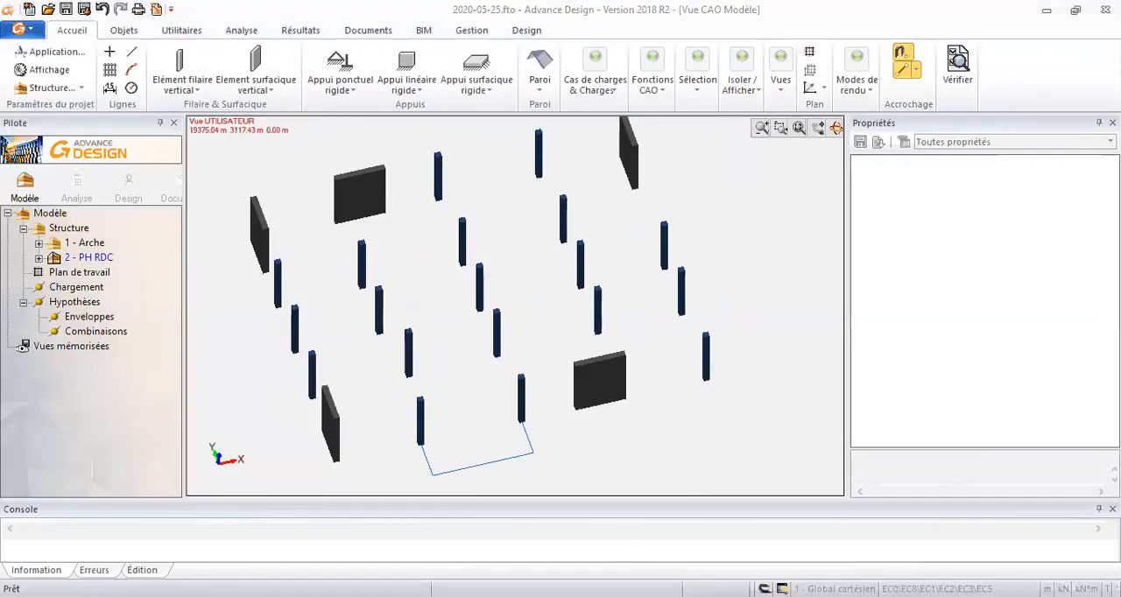
# - Start a horizontal linear element named Poutre with section R35*55 at both ends
pyautogui.hotkey('alt', 'Tab')
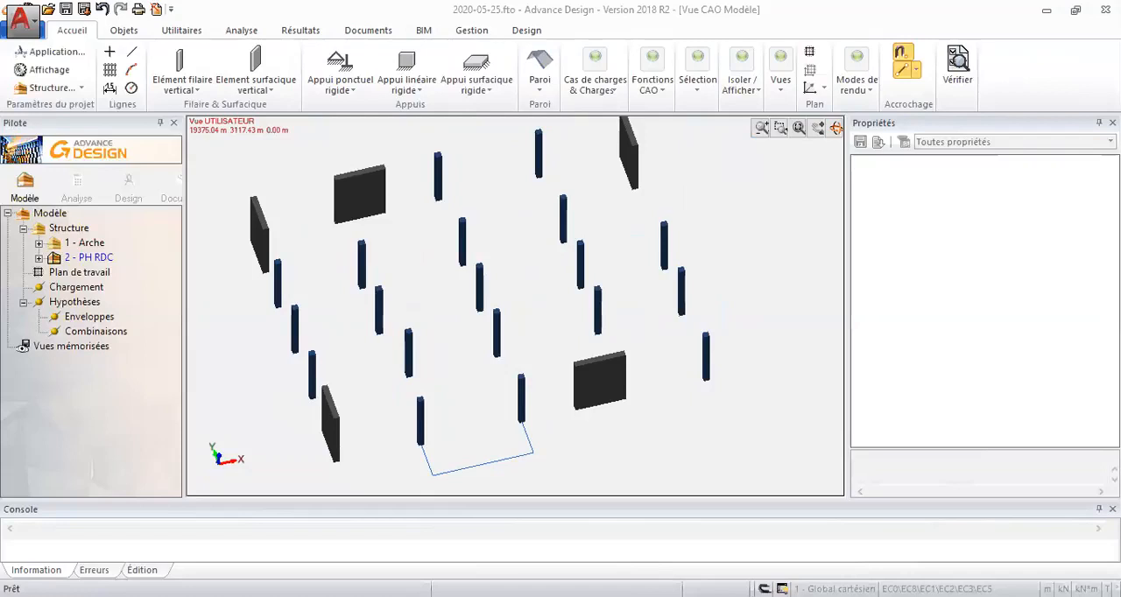
pyautogui.click(183, 84)
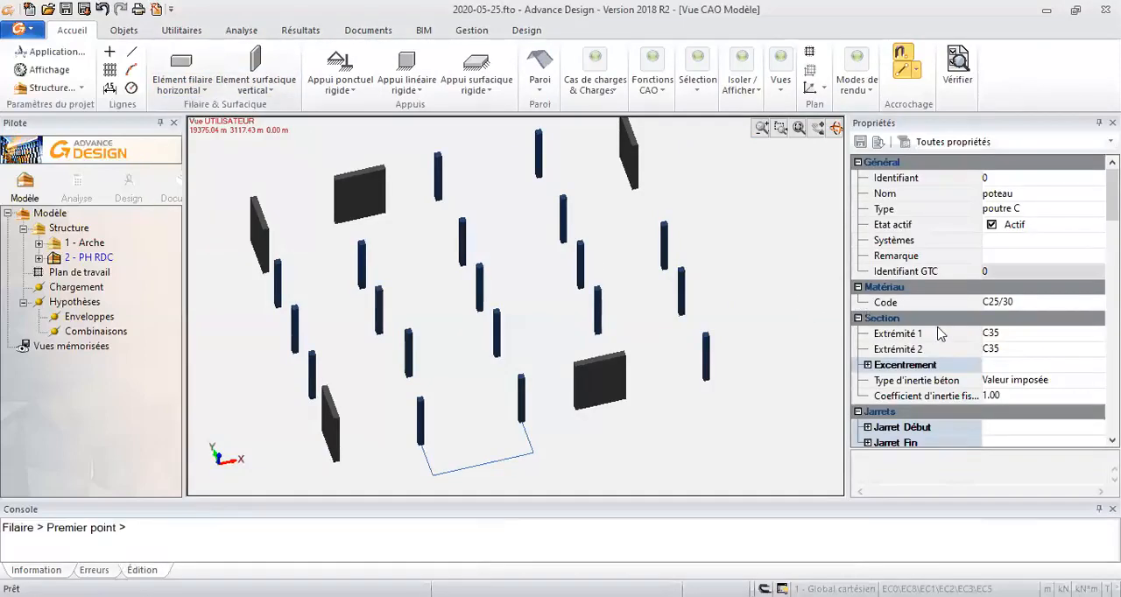
pyautogui.click(1005, 334)
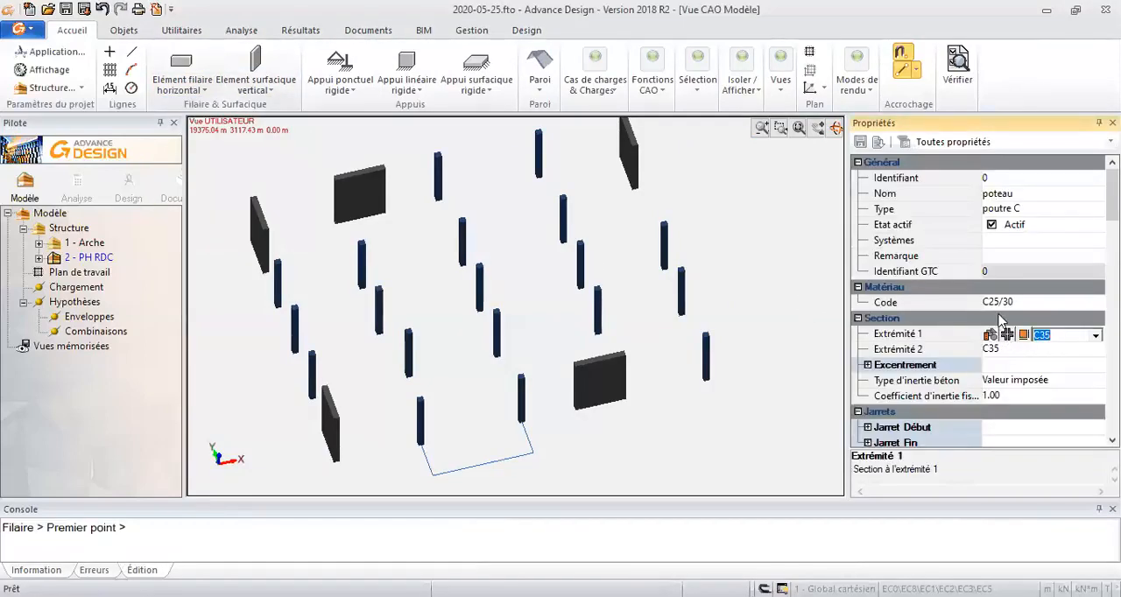
pyautogui.write('r35*55')
pyautogui.press('Return')
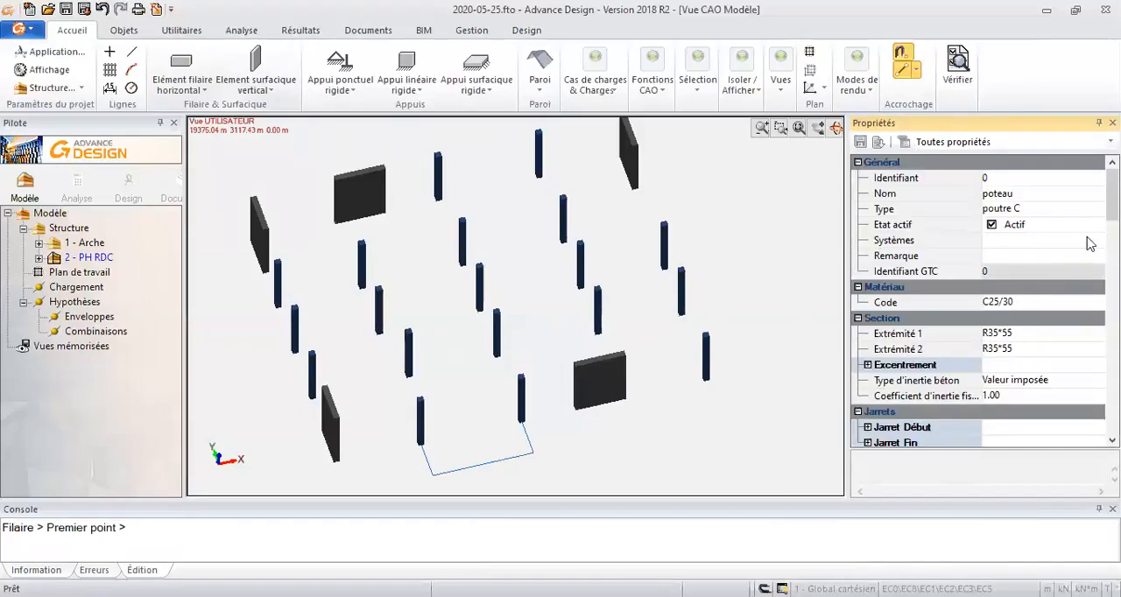
pyautogui.click(1034, 195)
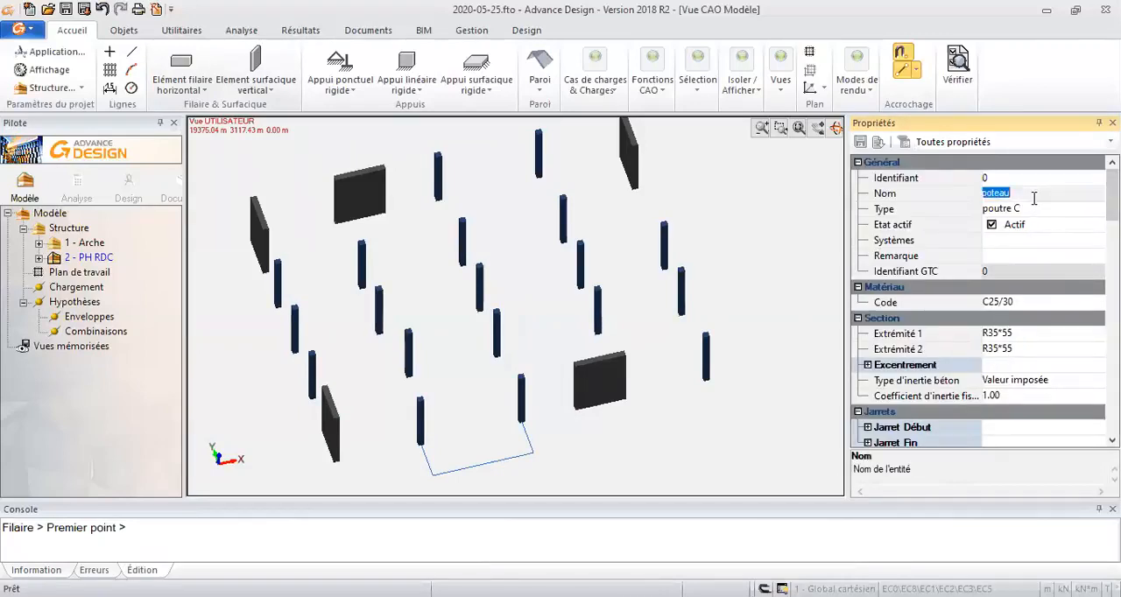
pyautogui.write('Poutre')
pyautogui.press('Return')
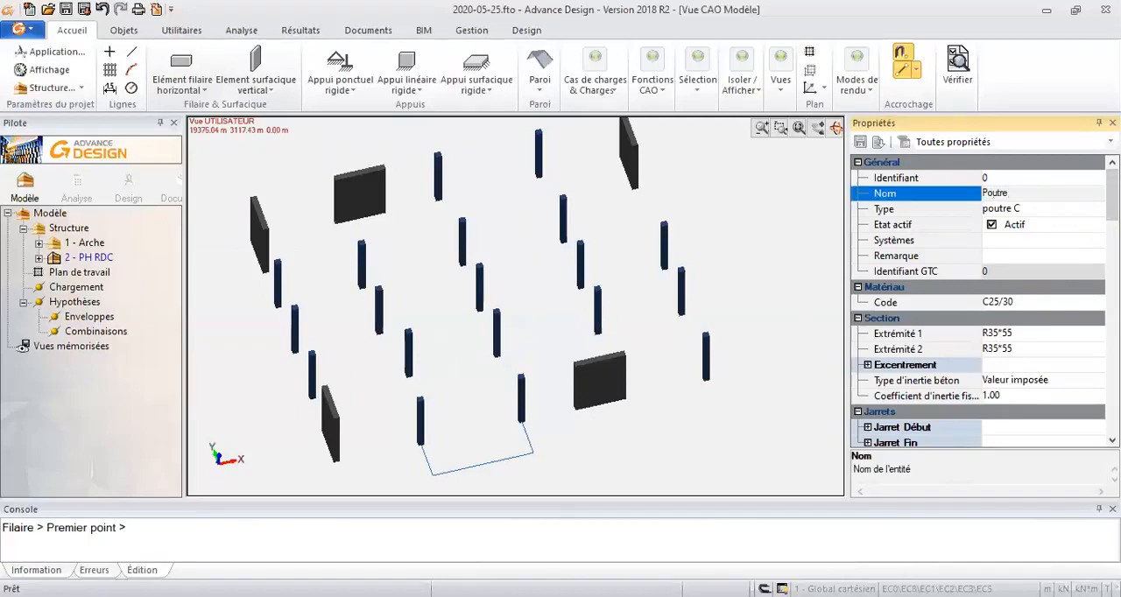
# - Deactivate the Ry and Rz total releases at Extrémité 1 and Extrémité 2 of the beam
pyautogui.moveTo(1111, 198); pyautogui.dragTo(1111, 256)
pyautogui.click(868, 208)
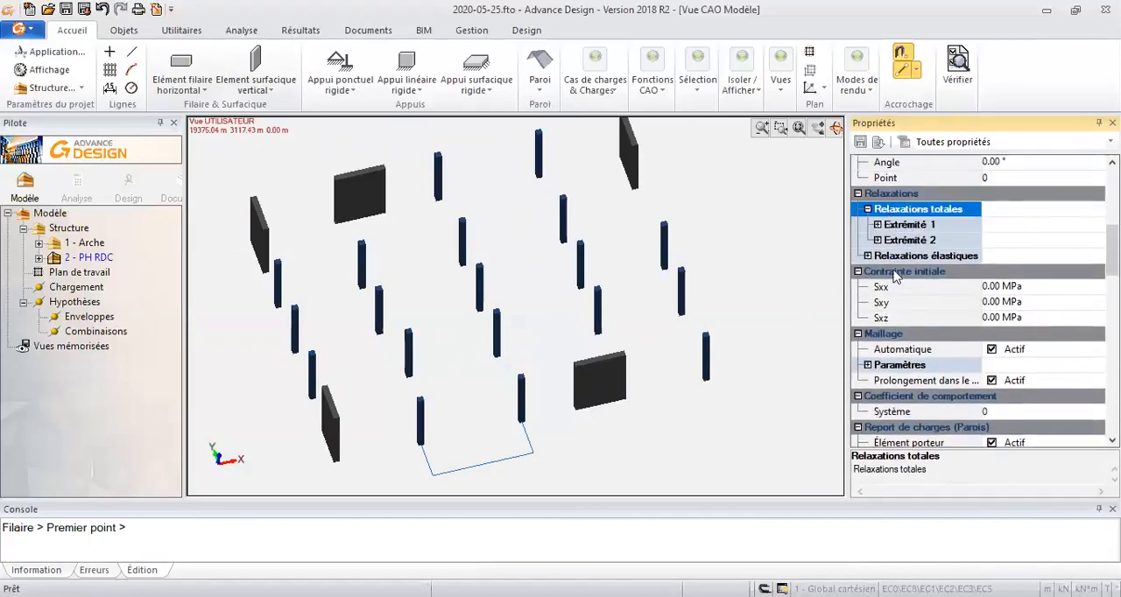
pyautogui.click(877, 225)
pyautogui.click(984, 302)
pyautogui.click(990, 319)
pyautogui.click(877, 333)
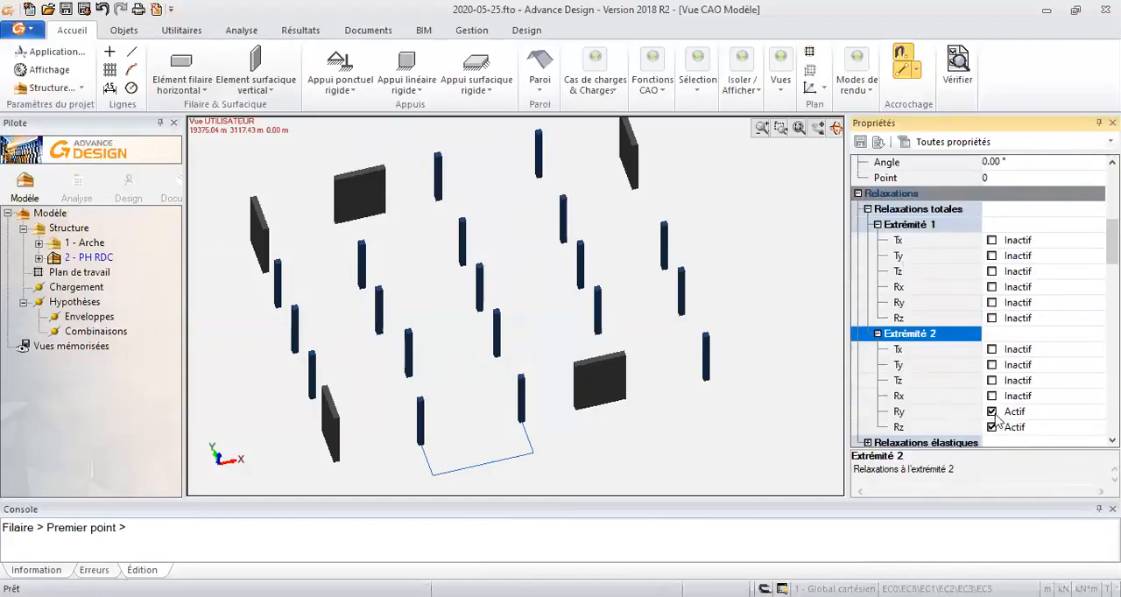
pyautogui.click(991, 411)
pyautogui.click(991, 428)
# - Draw R35*55 beams along the front X-direction row, from the corner wall to the middle wall and from there to the end column
pyautogui.scroll(-10, 976, 302)
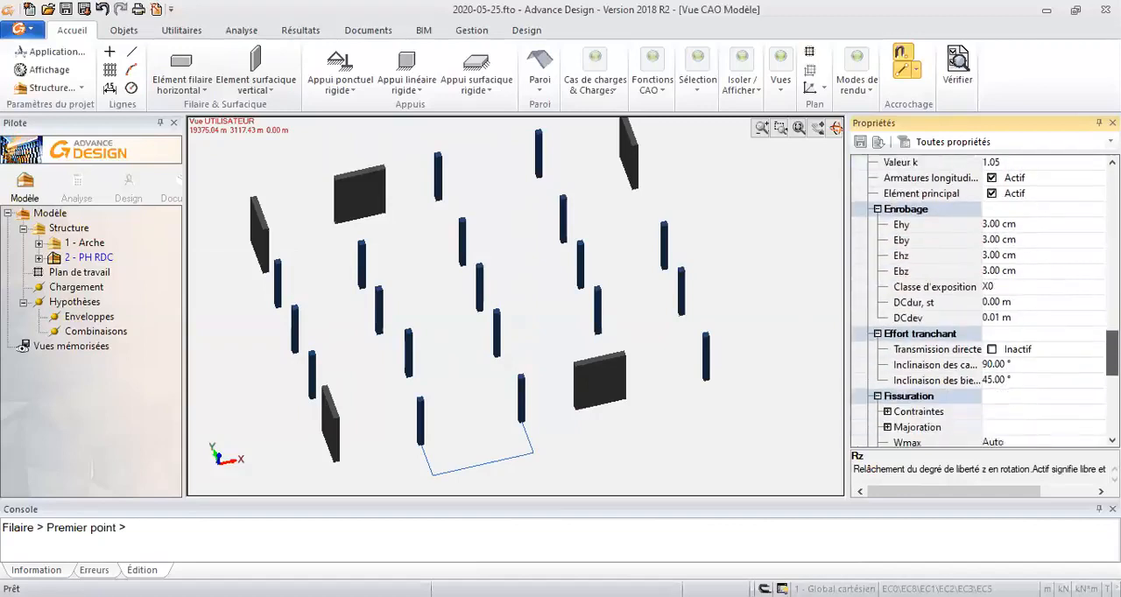
pyautogui.scroll(3, 976, 302)
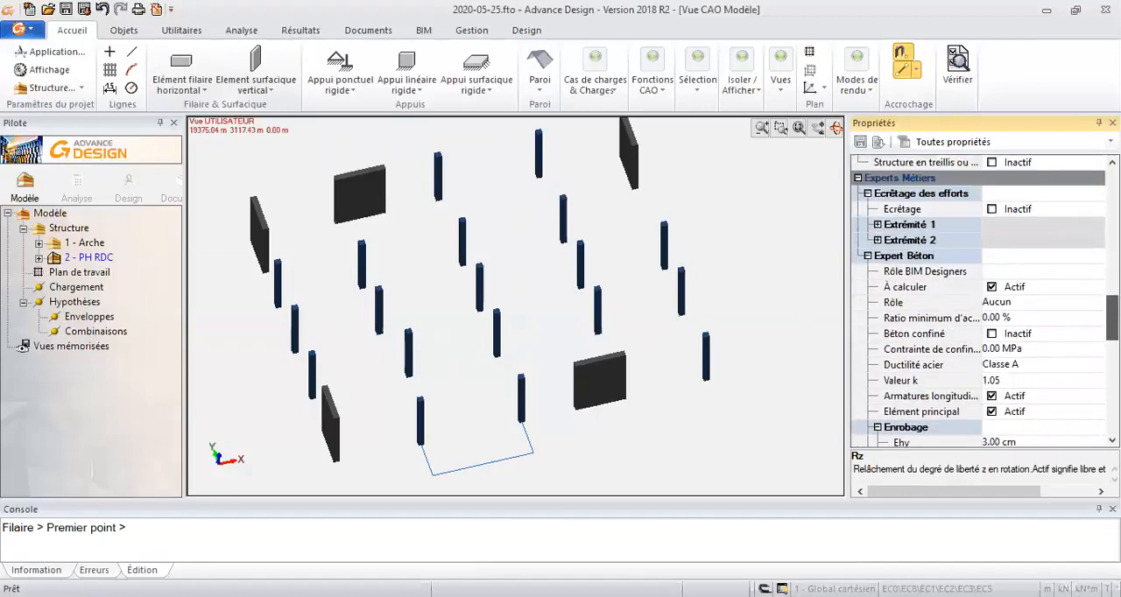
pyautogui.scroll(-1, 977, 302)
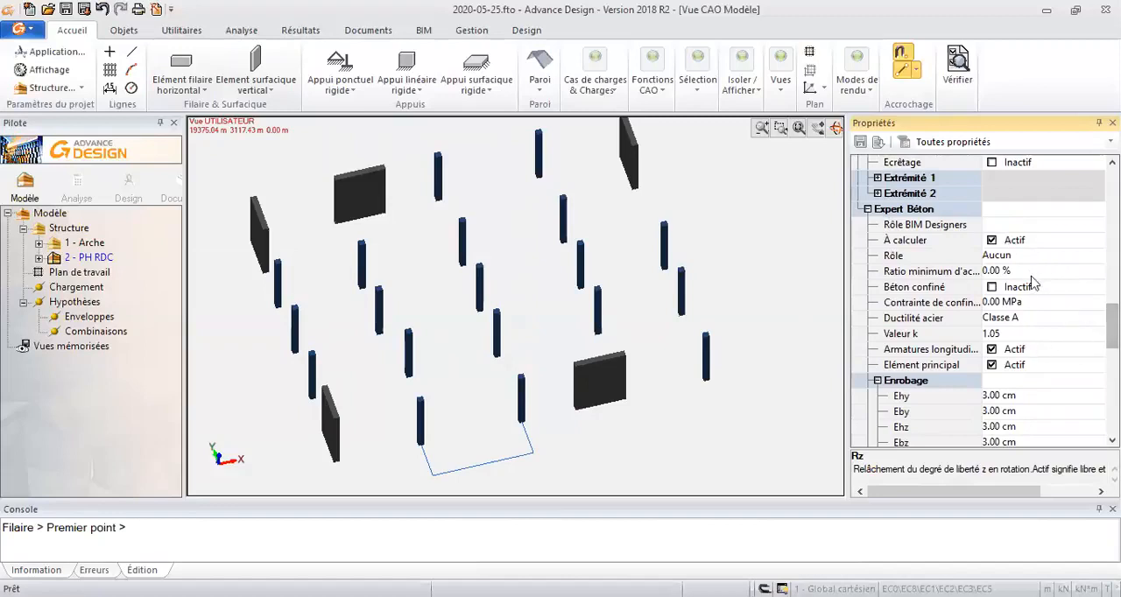
pyautogui.scroll(-4, 976, 302)
pyautogui.moveTo(1111, 375); pyautogui.dragTo(1112, 190)
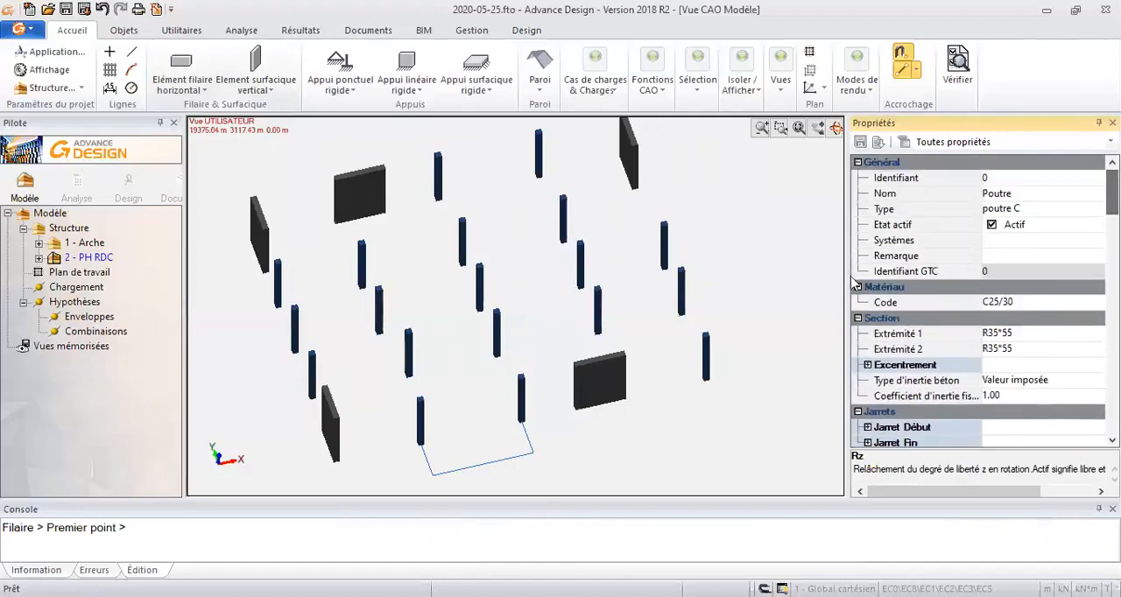
pyautogui.click(336, 417)
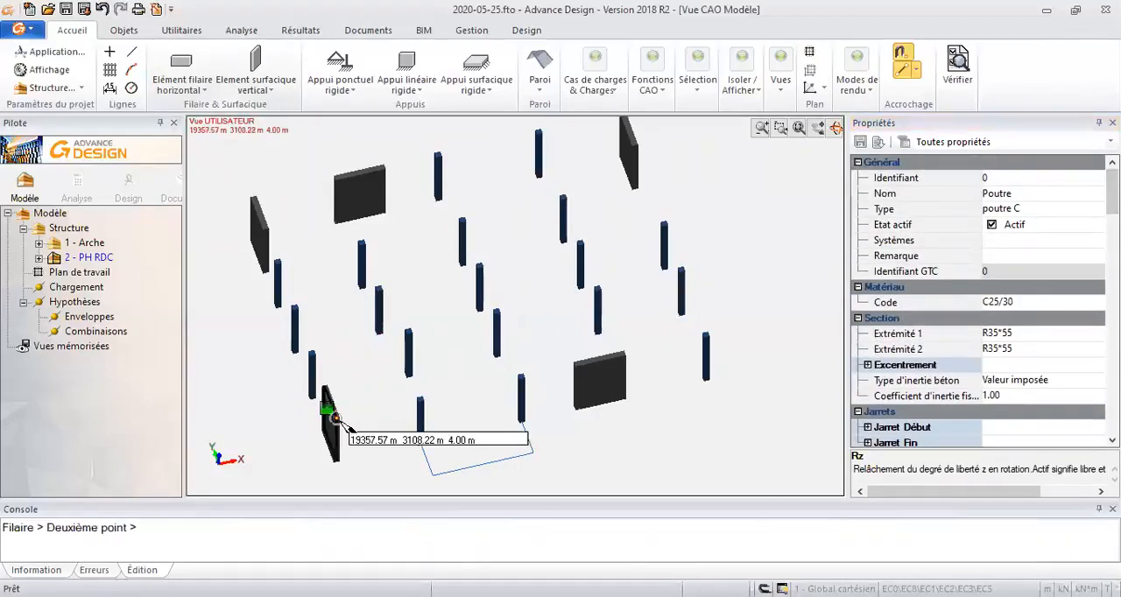
pyautogui.click(571, 359)
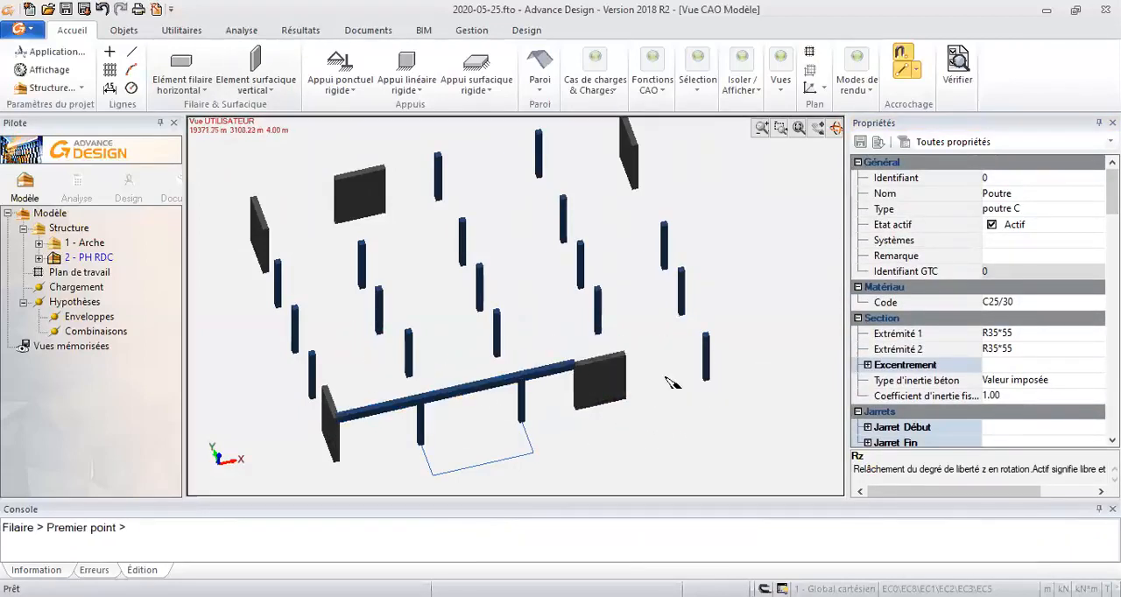
pyautogui.click(622, 352)
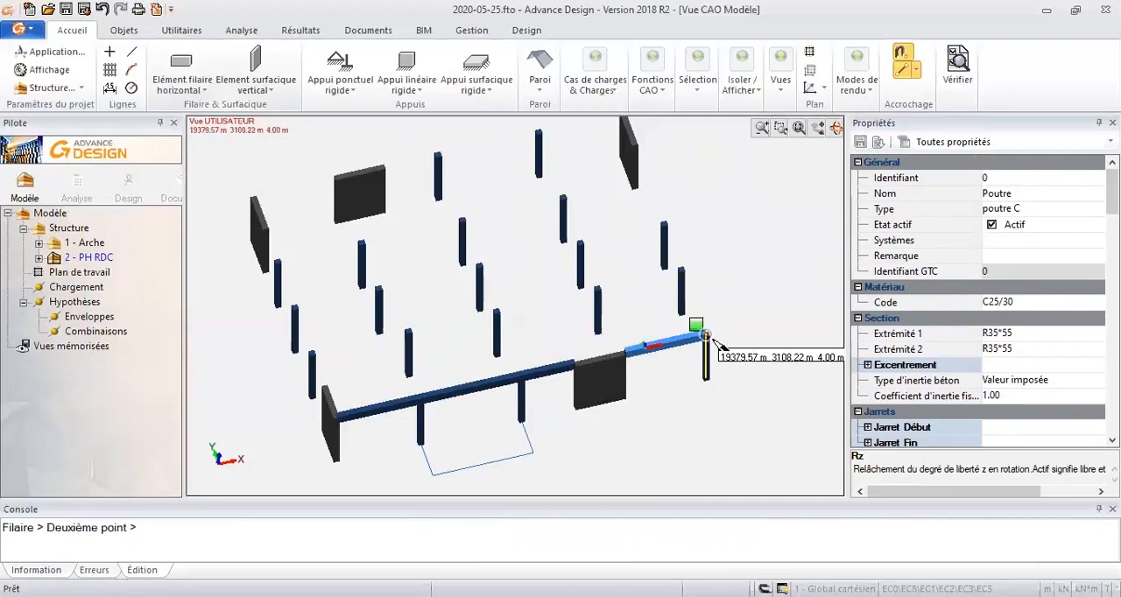
pyautogui.click(706, 336)
# - Draw one R35*55 beam over the column tops of each of the three interior X-direction rows, from first to last column
pyautogui.click(311, 350)
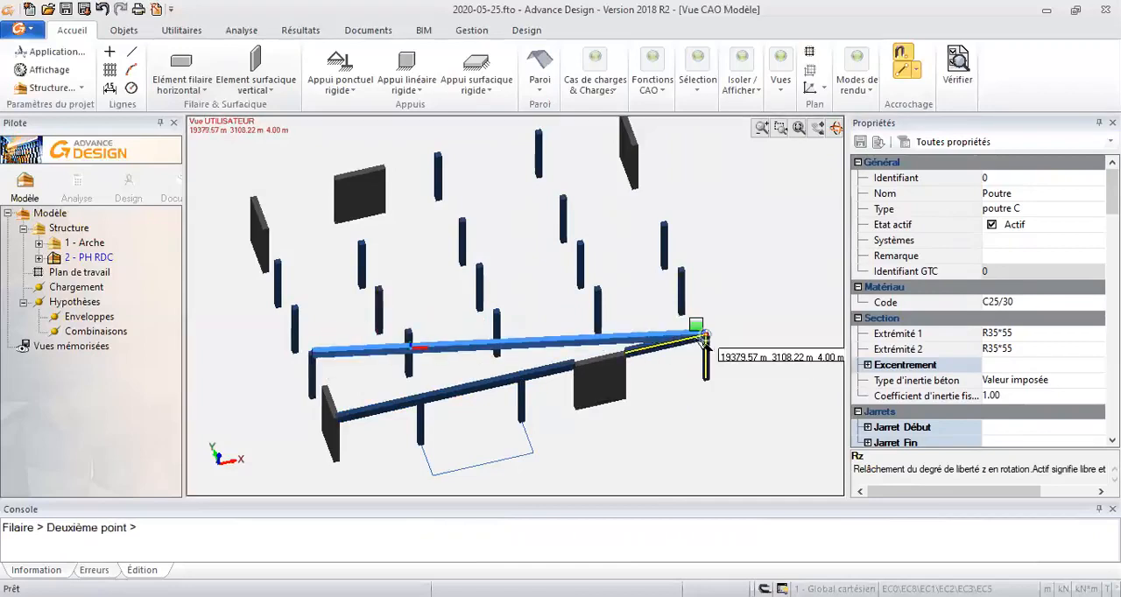
pyautogui.click(683, 275)
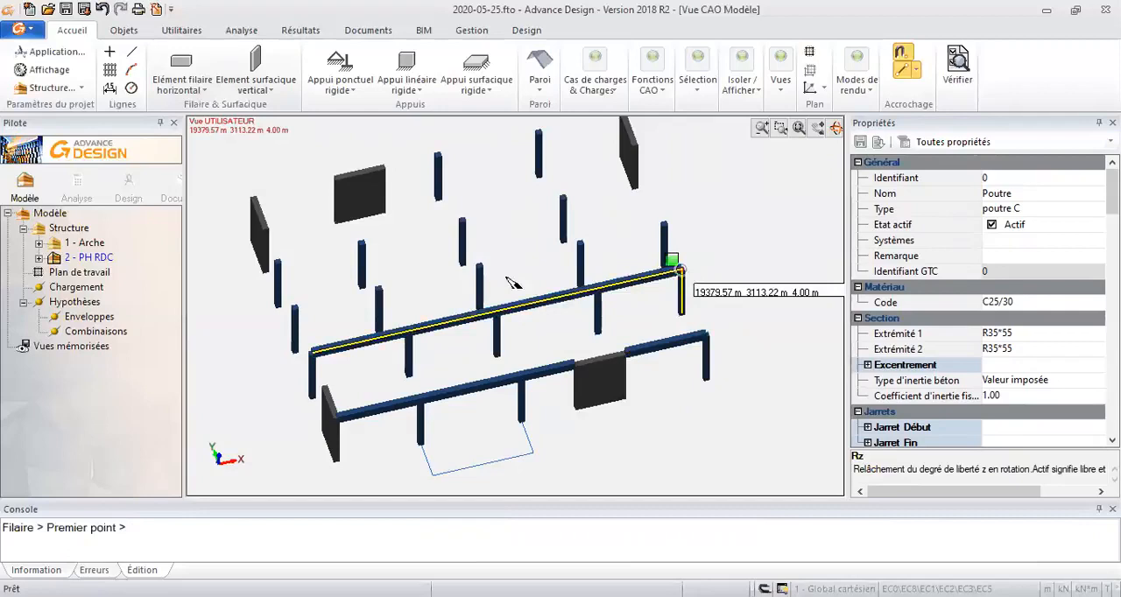
pyautogui.click(295, 355)
pyautogui.click(668, 245)
pyautogui.click(276, 260)
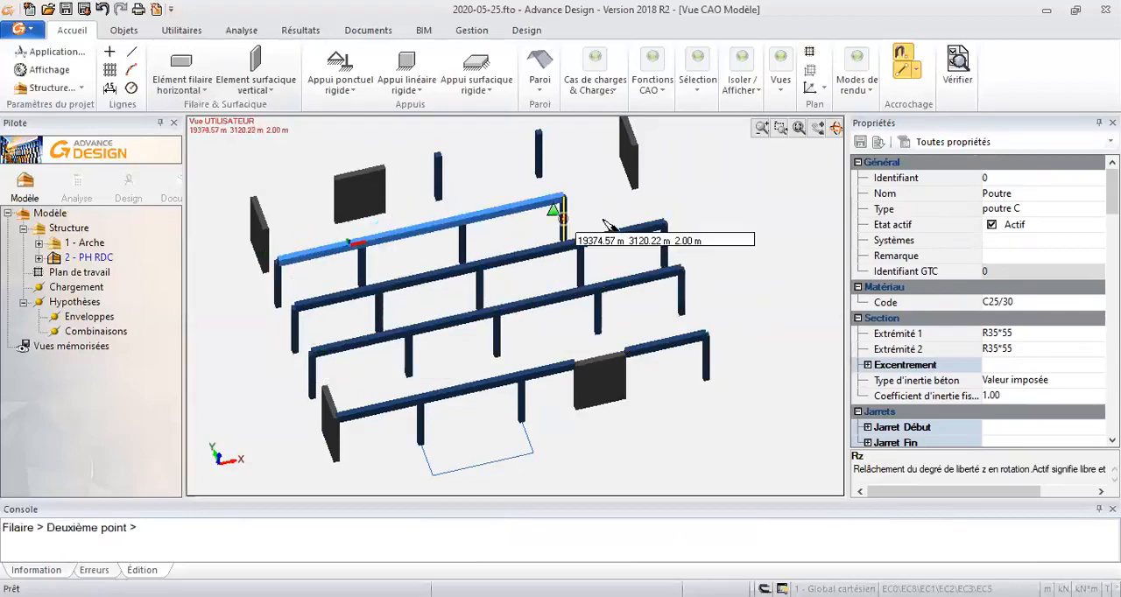
pyautogui.click(563, 202)
# - Draw R35*55 beams along the rear row, from the corner wall to the middle wall and from there to the opposite end wall
pyautogui.moveTo(620, 188); pyautogui.dragTo(604, 228, button='middle')
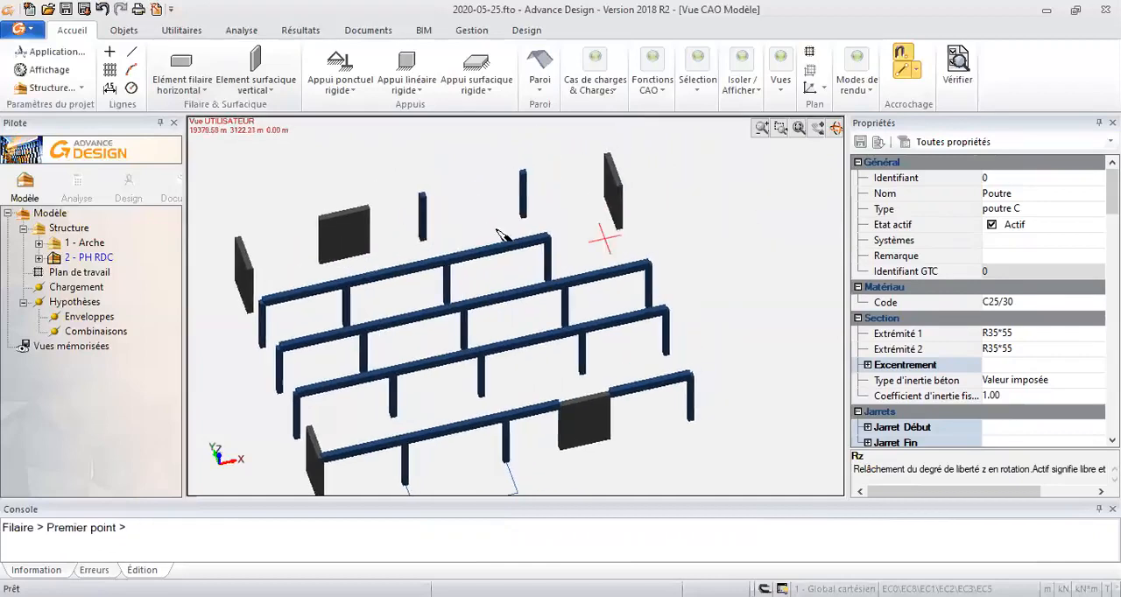
pyautogui.click(238, 235)
pyautogui.click(369, 208)
pyautogui.click(371, 208)
pyautogui.click(604, 160)
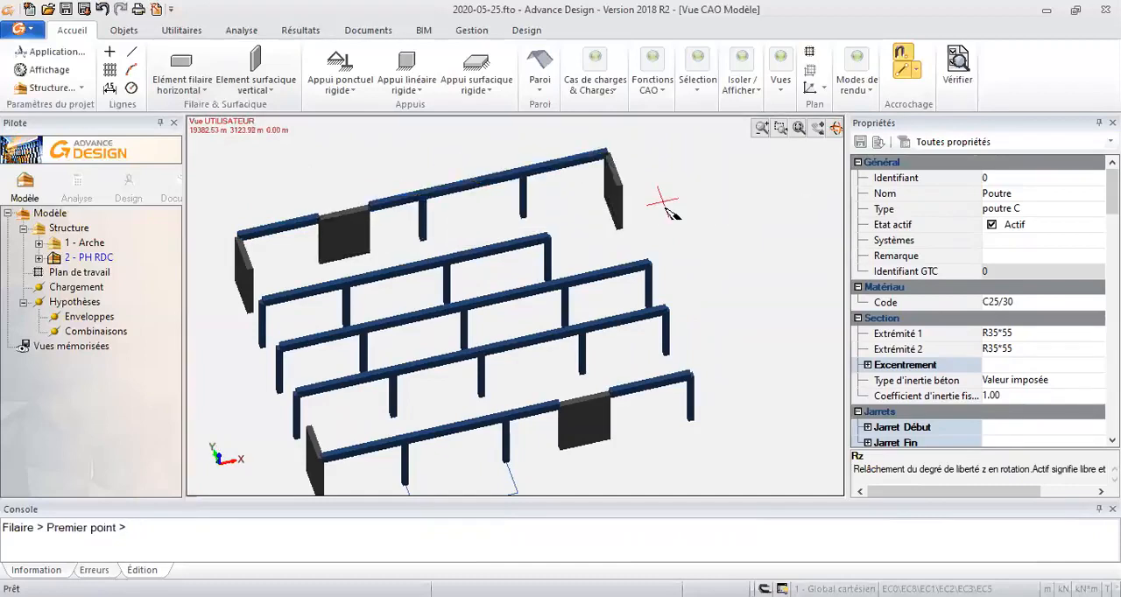
pyautogui.press('Escape')
# - Extend the free end of the rearmost interior beam to the plane of the rear end wall with Relimiter
pyautogui.keyDown('shift'); pyautogui.moveTo(656, 265); pyautogui.dragTo(661, 322, button='middle'); pyautogui.keyUp('shift')
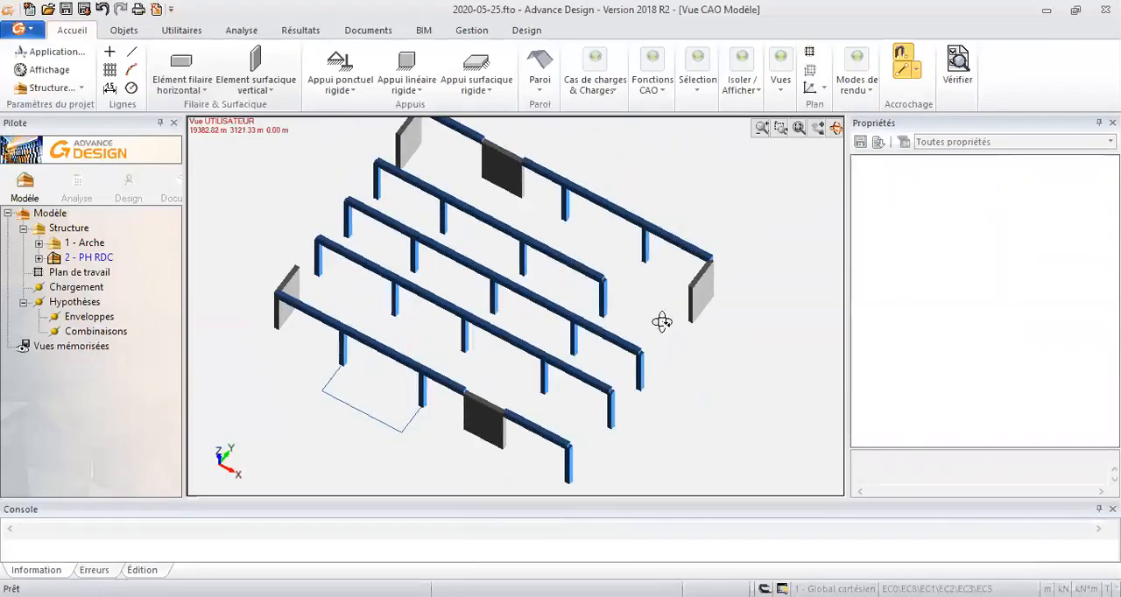
pyautogui.scroll(2, 661, 322)
pyautogui.click(720, 293)
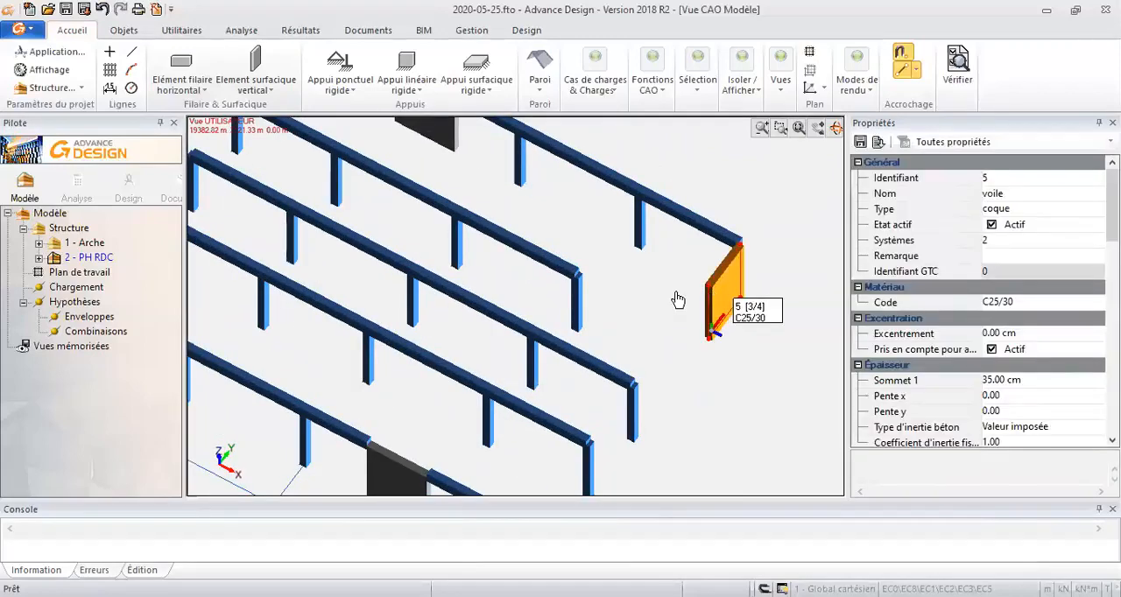
pyautogui.hotkey('ctrl', 'r')
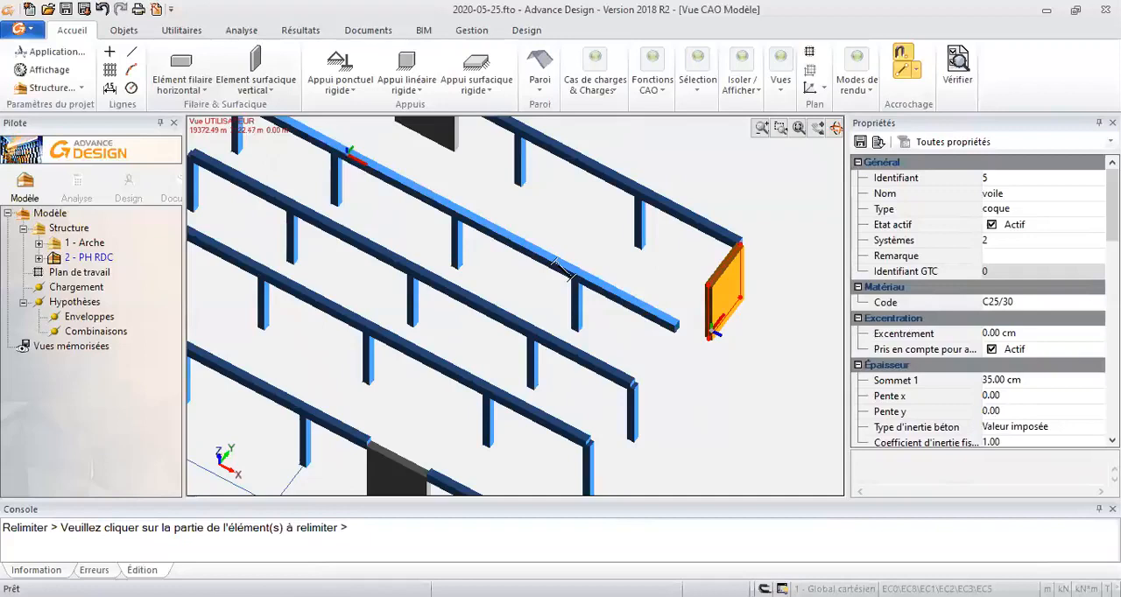
pyautogui.press('Escape')
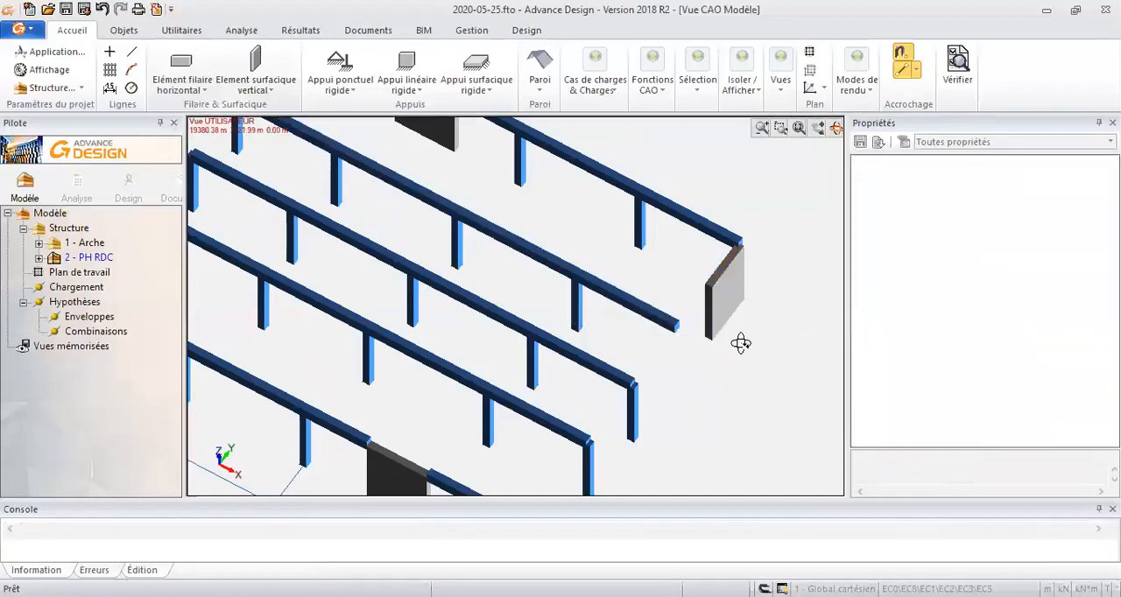
# - Draw two R35*45 Y-direction beams, one between the two side walls at the low-X edge and one along the next column line
pyautogui.scroll(-4, 703, 355)
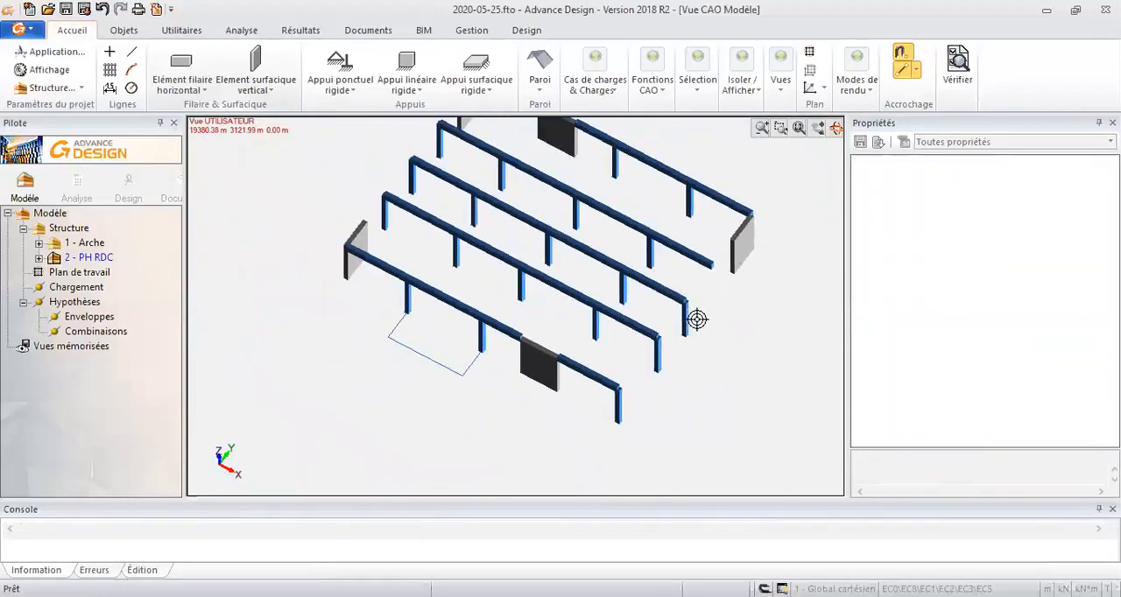
pyautogui.moveTo(602, 266); pyautogui.dragTo(573, 314, button='middle')
pyautogui.moveTo(581, 262); pyautogui.dragTo(575, 280, button='middle')
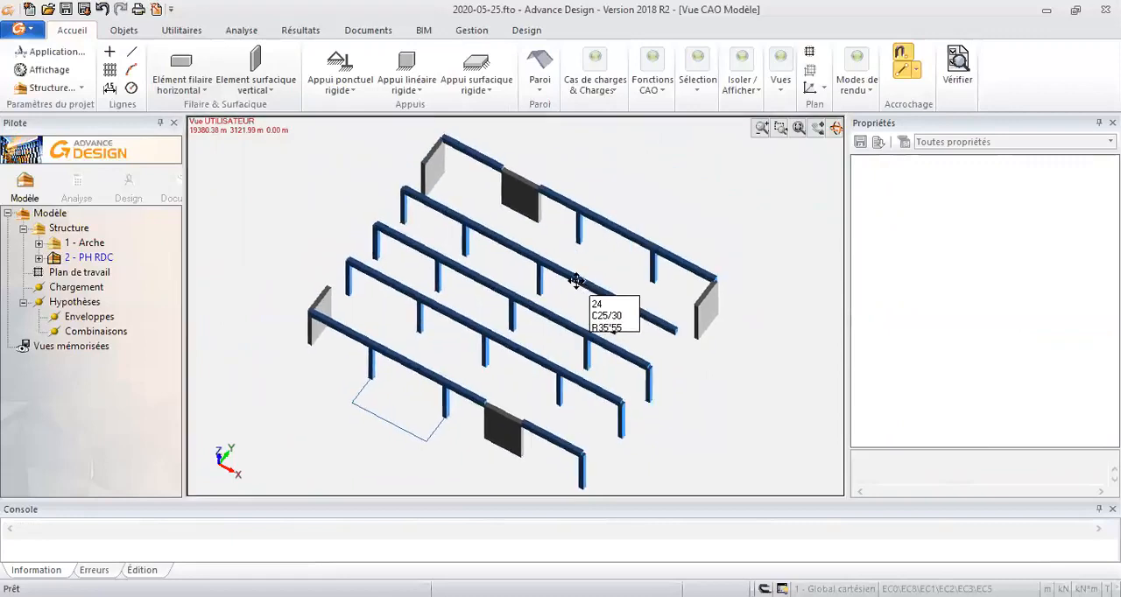
pyautogui.click(200, 67)
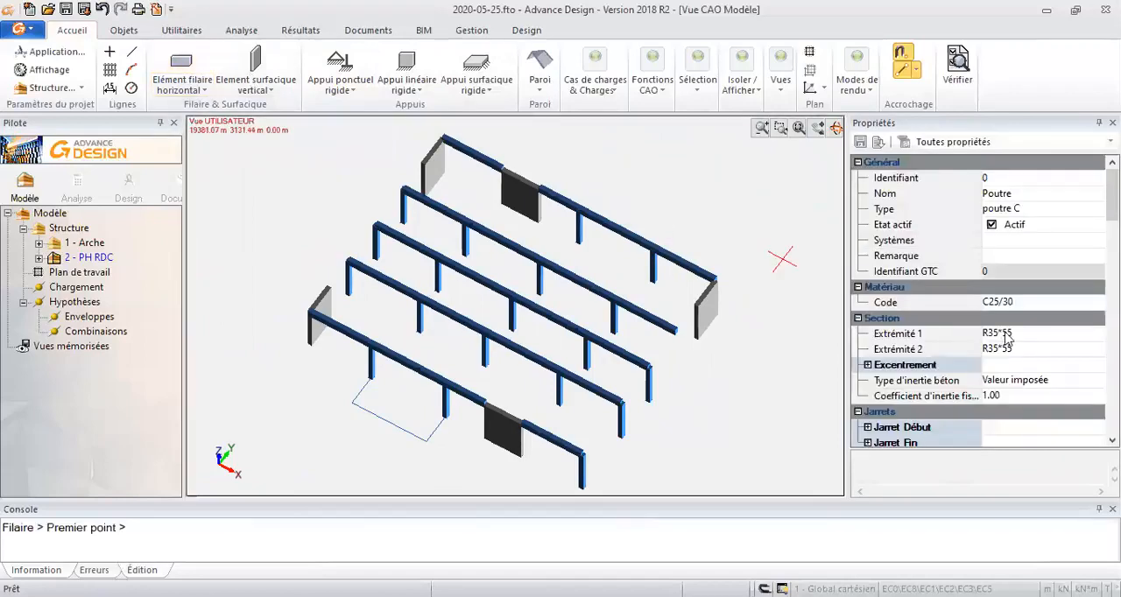
pyautogui.click(1007, 336)
pyautogui.press('BackSpace')
pyautogui.write('4')
pyautogui.press('Return')
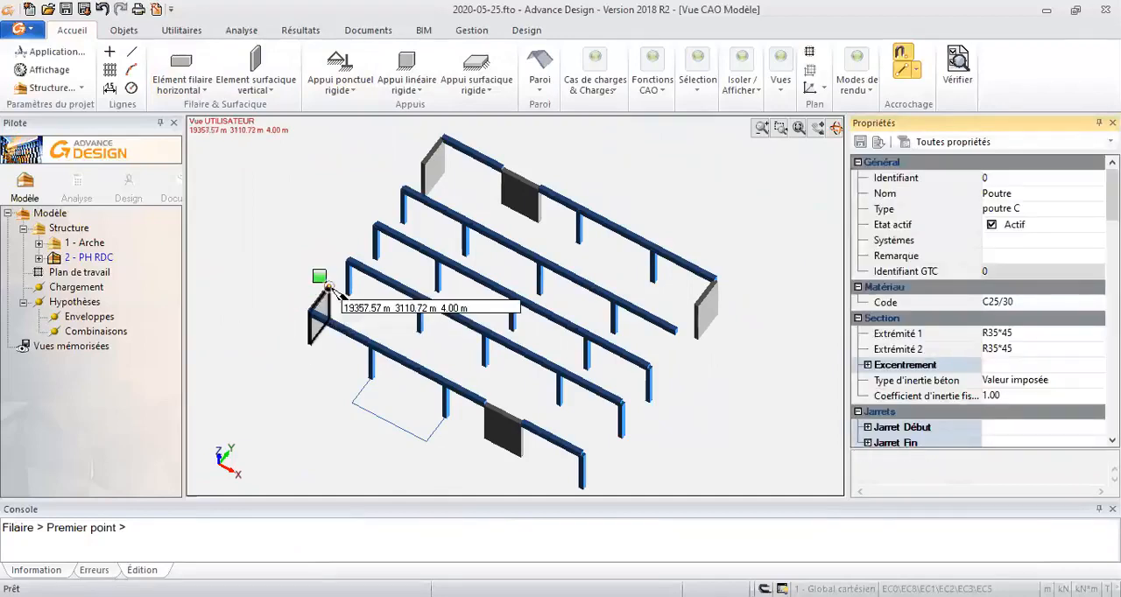
pyautogui.click(326, 287)
pyautogui.click(427, 163)
pyautogui.click(377, 350)
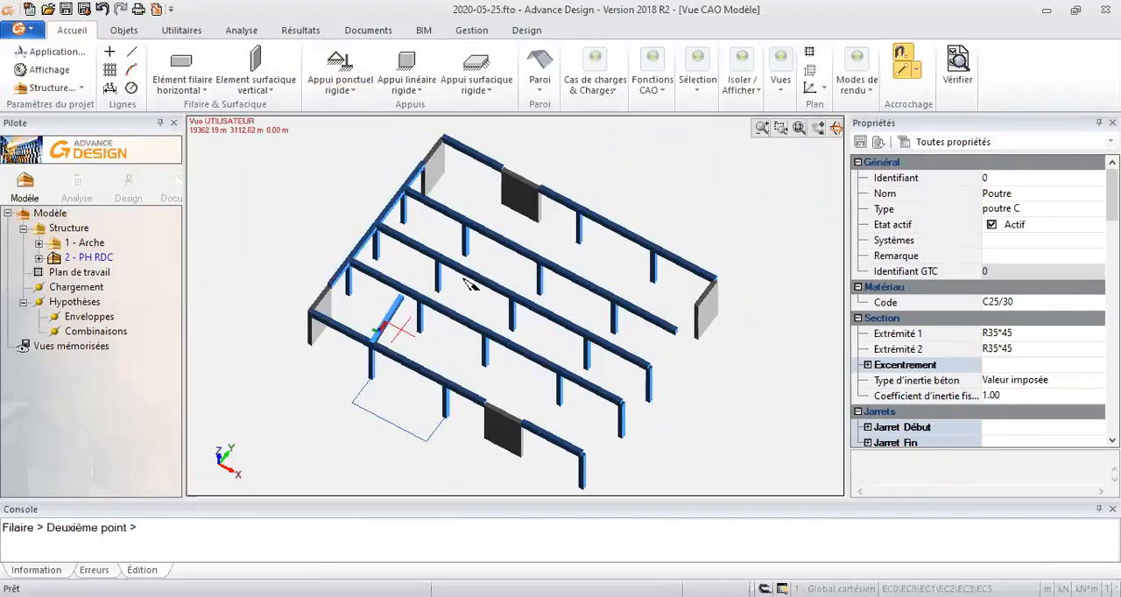
pyautogui.click(504, 169)
# - Draw two more R35*45 cross beams to the rear row, one starting at the U-shaped outline's corner, one at the first interior row
pyautogui.scroll(5, 525, 201)
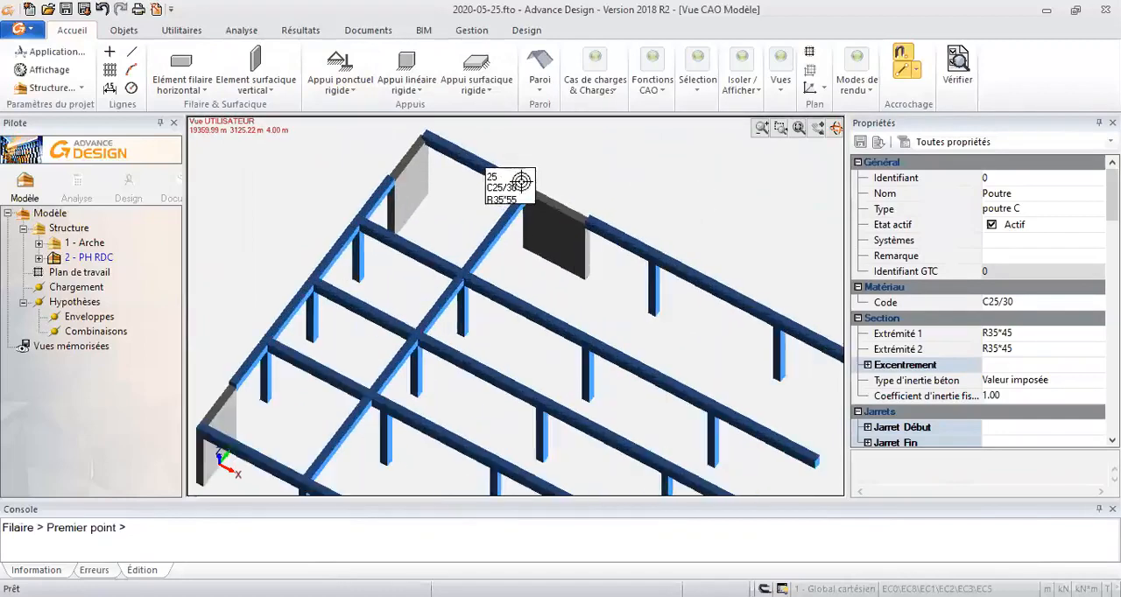
pyautogui.scroll(2, 531, 223)
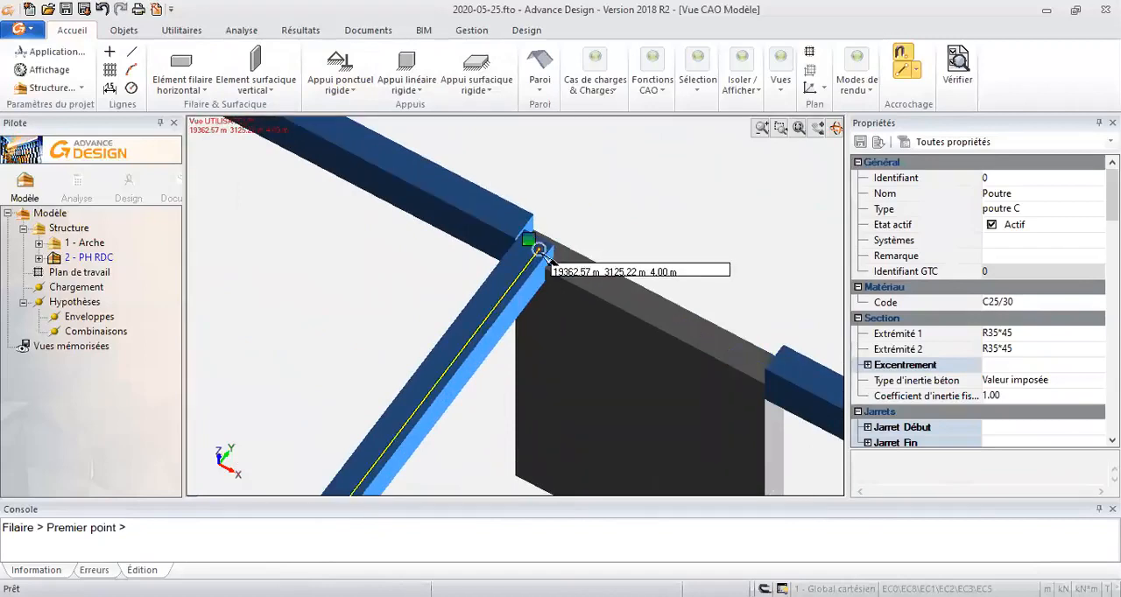
pyautogui.scroll(-8, 539, 251)
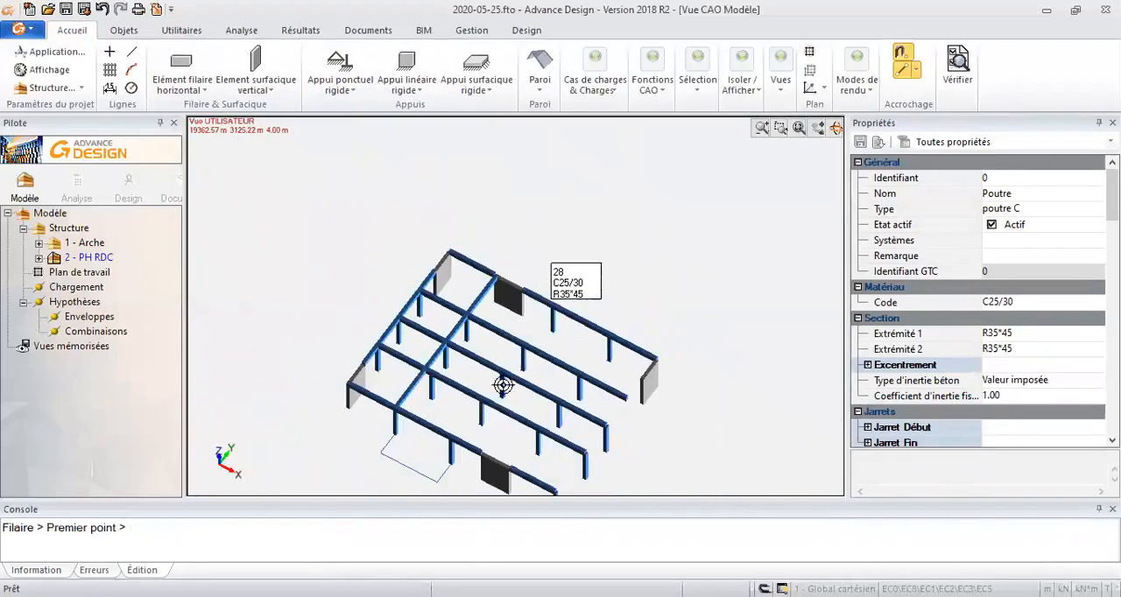
pyautogui.moveTo(505, 412); pyautogui.dragTo(506, 385, button='middle')
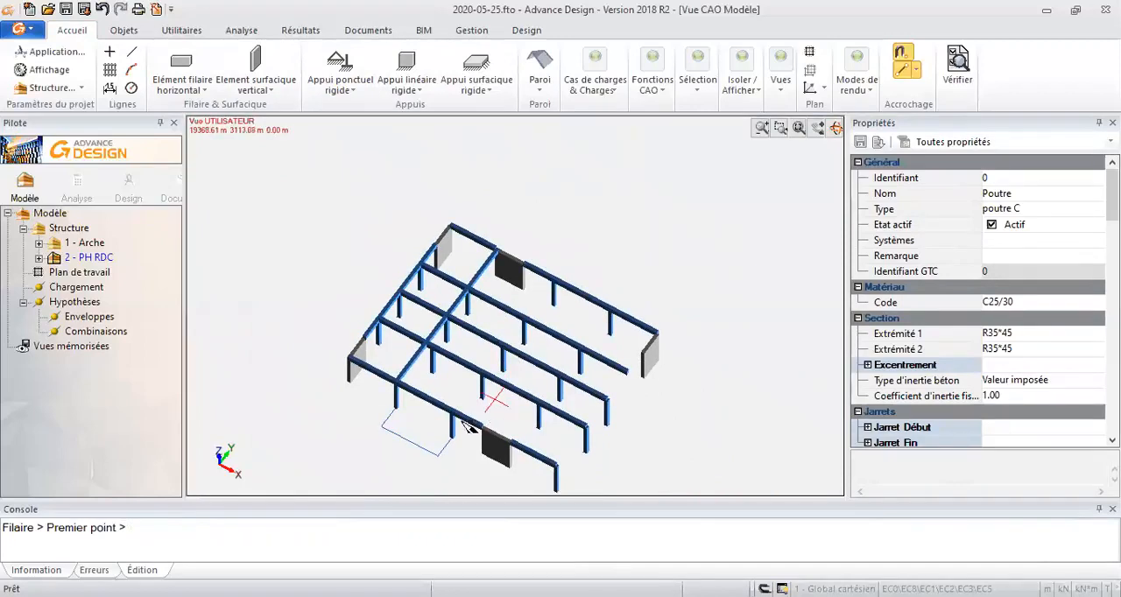
pyautogui.click(437, 456)
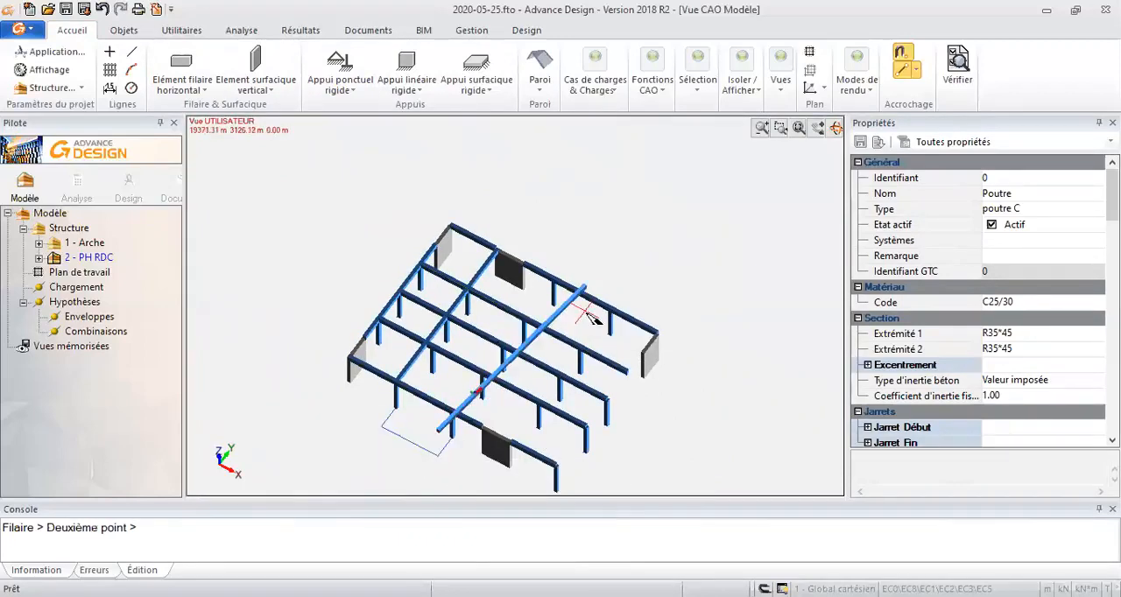
pyautogui.click(553, 279)
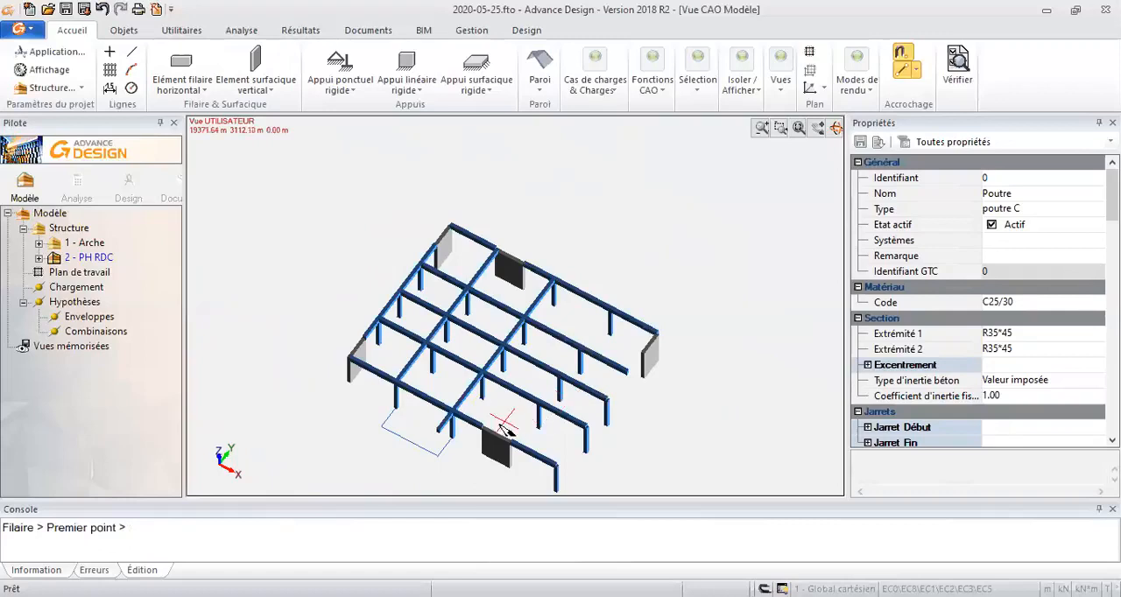
pyautogui.click(539, 402)
pyautogui.click(607, 311)
# - Draw an R35*45 edge beam from the front row's end column to the second interior row's end column
pyautogui.scroll(5, 536, 385)
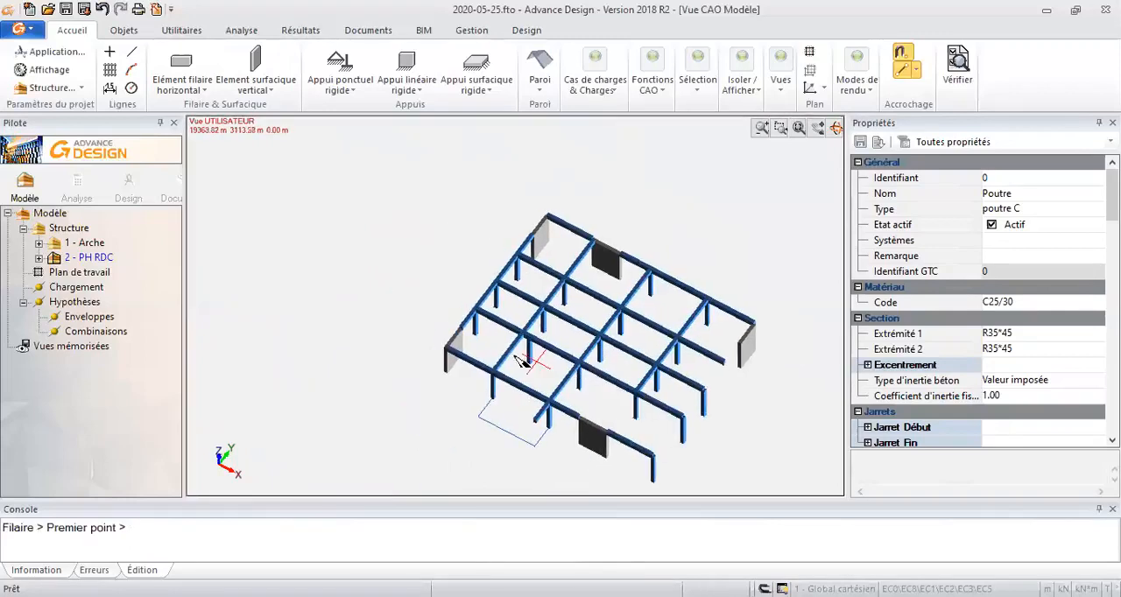
pyautogui.scroll(1, 553, 322)
pyautogui.moveTo(523, 360); pyautogui.dragTo(388, 303, button='middle')
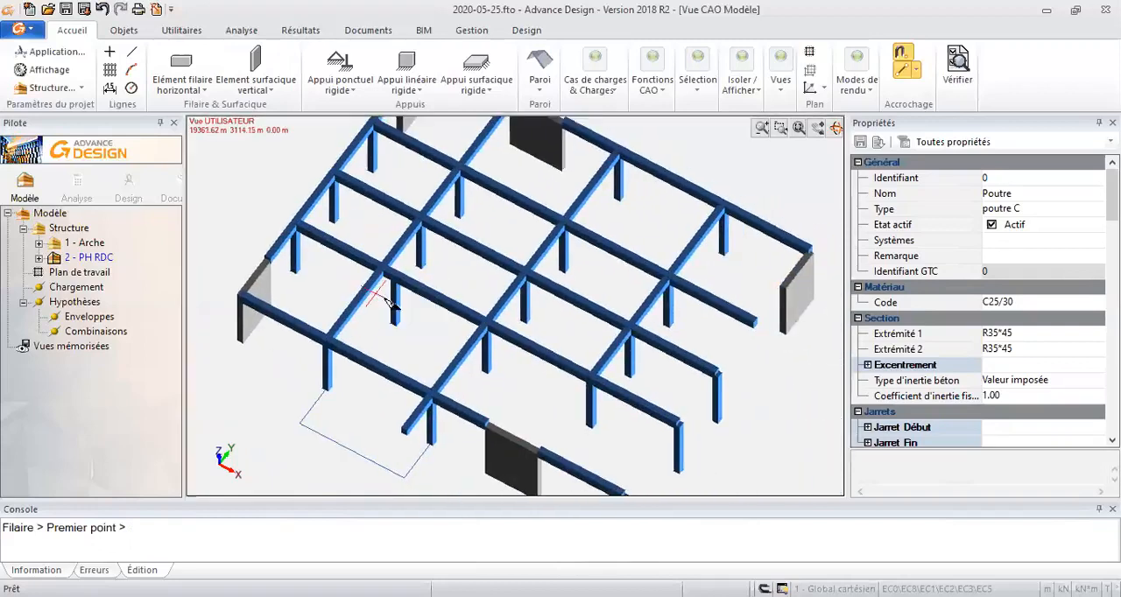
pyautogui.scroll(3, 388, 302)
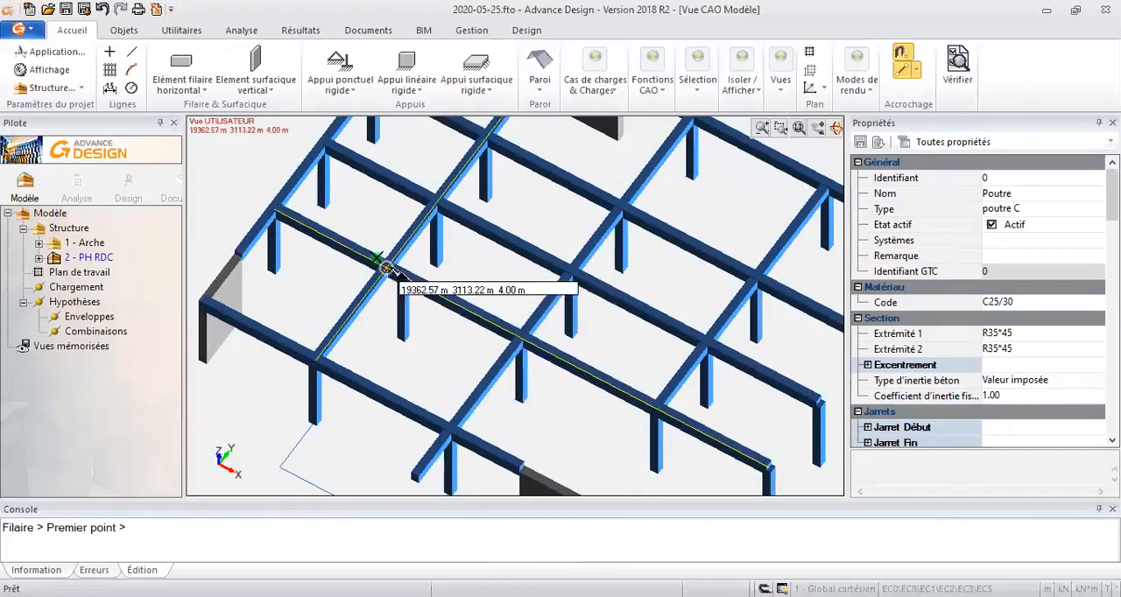
pyautogui.scroll(-5, 470, 333)
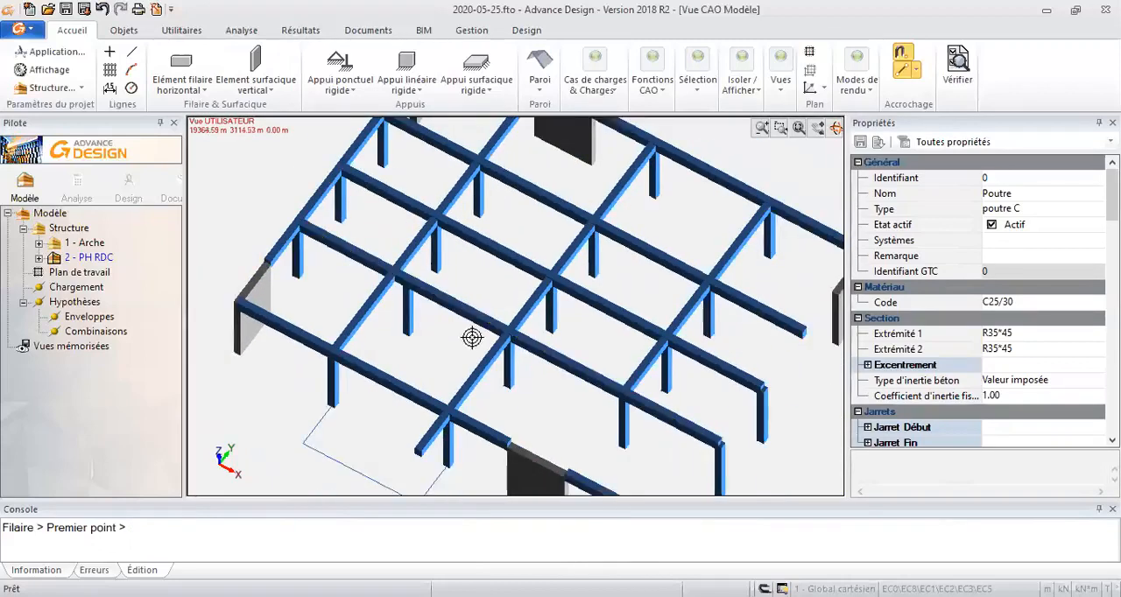
pyautogui.scroll(4, 525, 403)
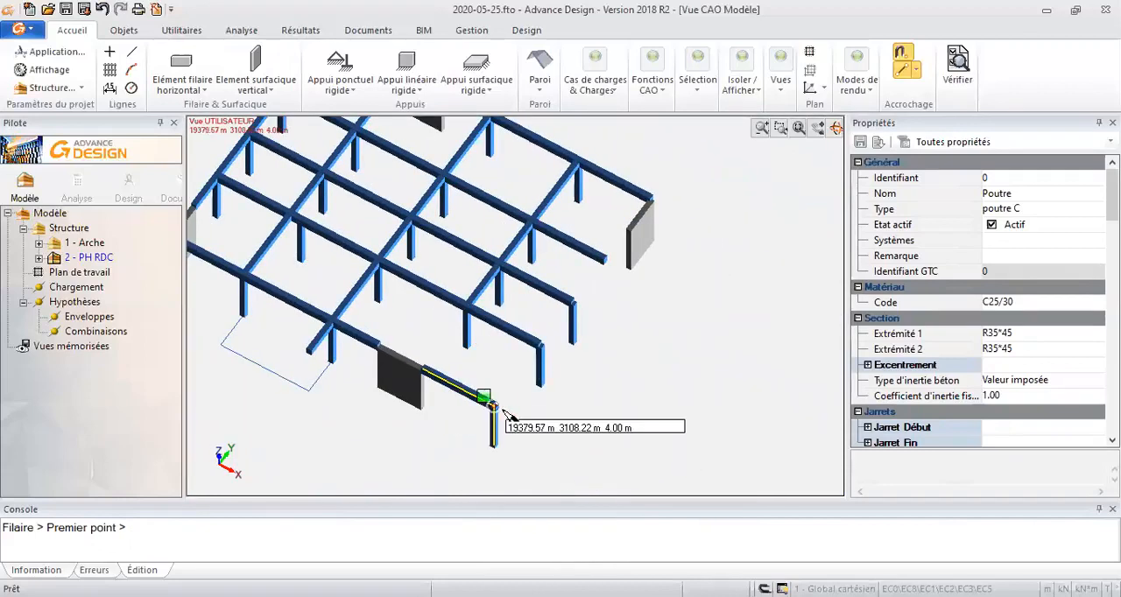
pyautogui.click(501, 411)
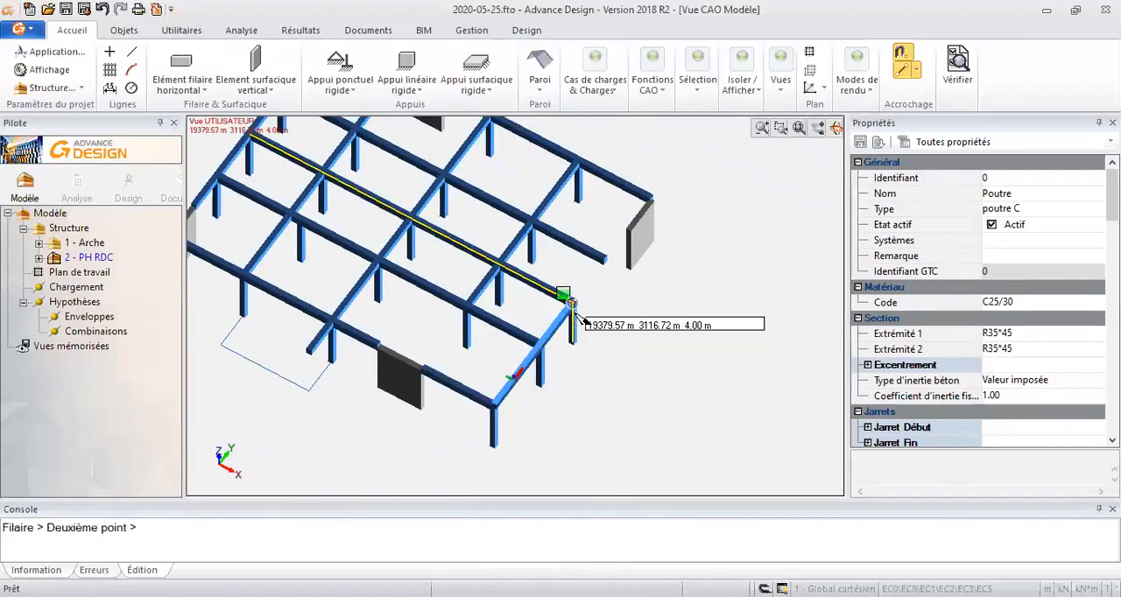
pyautogui.click(576, 312)
# - Set the beam section to R35*100 and draw an edge beam from the second interior row's end column to the end wall
pyautogui.click(1009, 335)
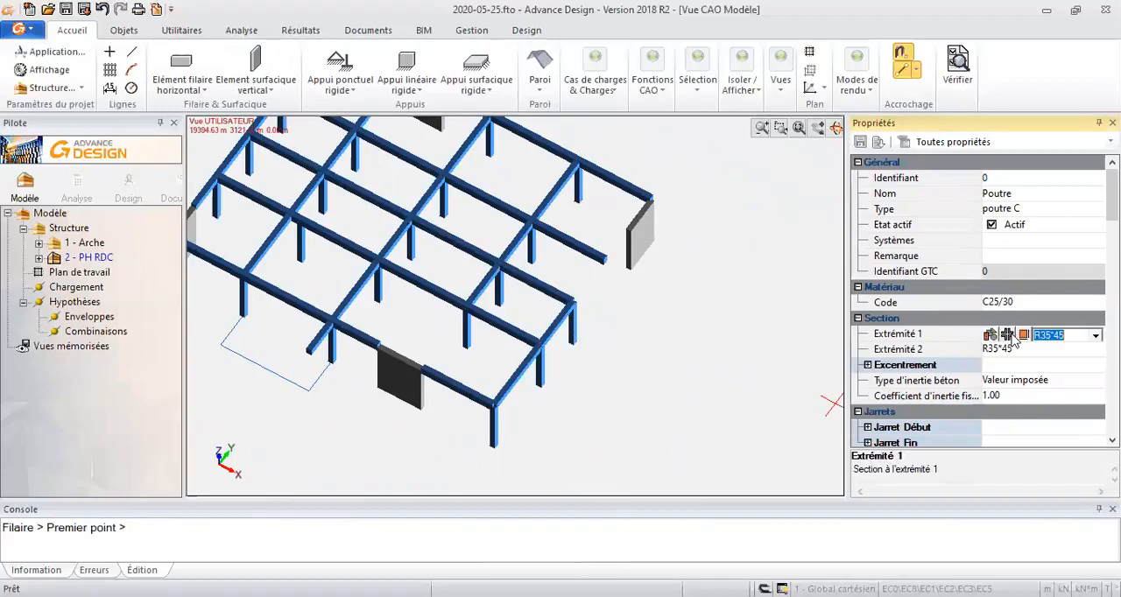
pyautogui.write('R35*100')
pyautogui.press('Return')
pyautogui.click(571, 298)
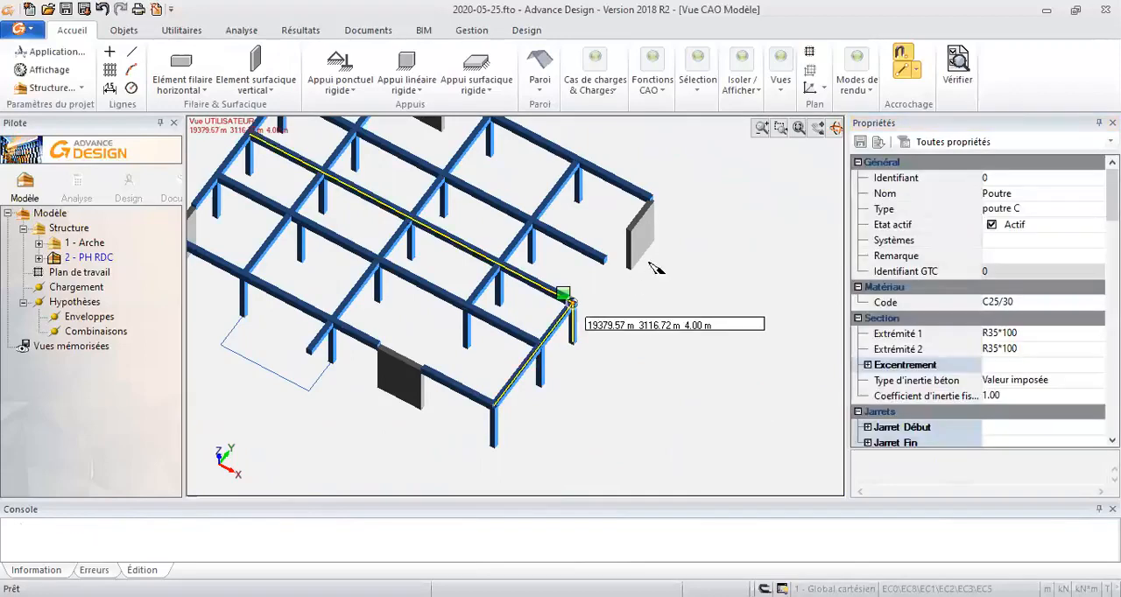
pyautogui.click(631, 244)
pyautogui.moveTo(638, 324); pyautogui.dragTo(741, 347, button='middle')
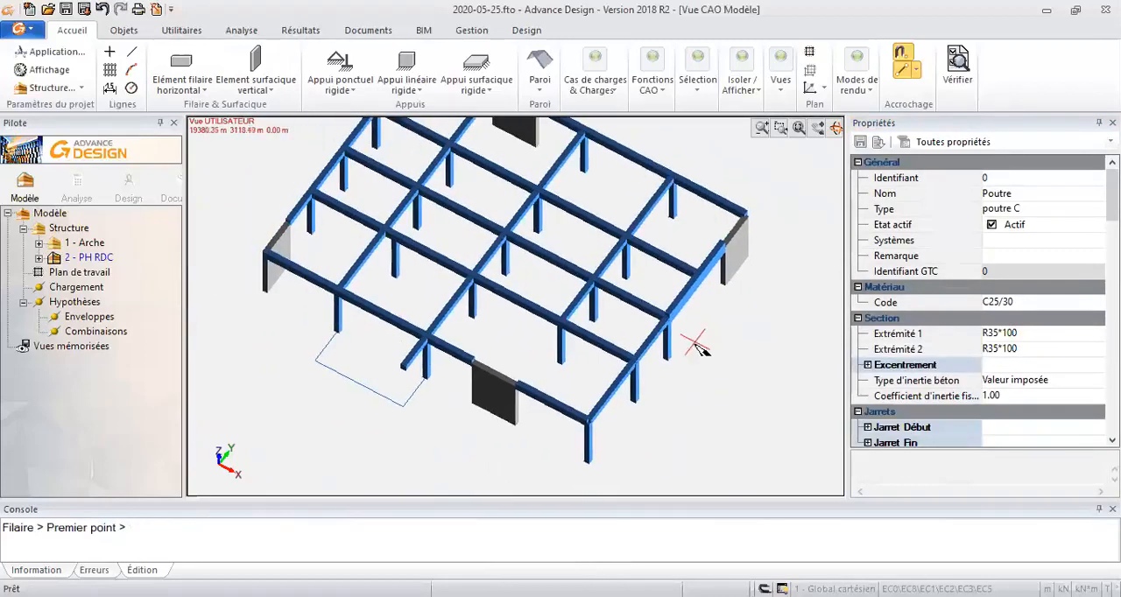
pyautogui.press('Escape')
# - Trim the front part of the first interior Y-direction beam back to the second interior row's beam with Relimiter
pyautogui.click(341, 243)
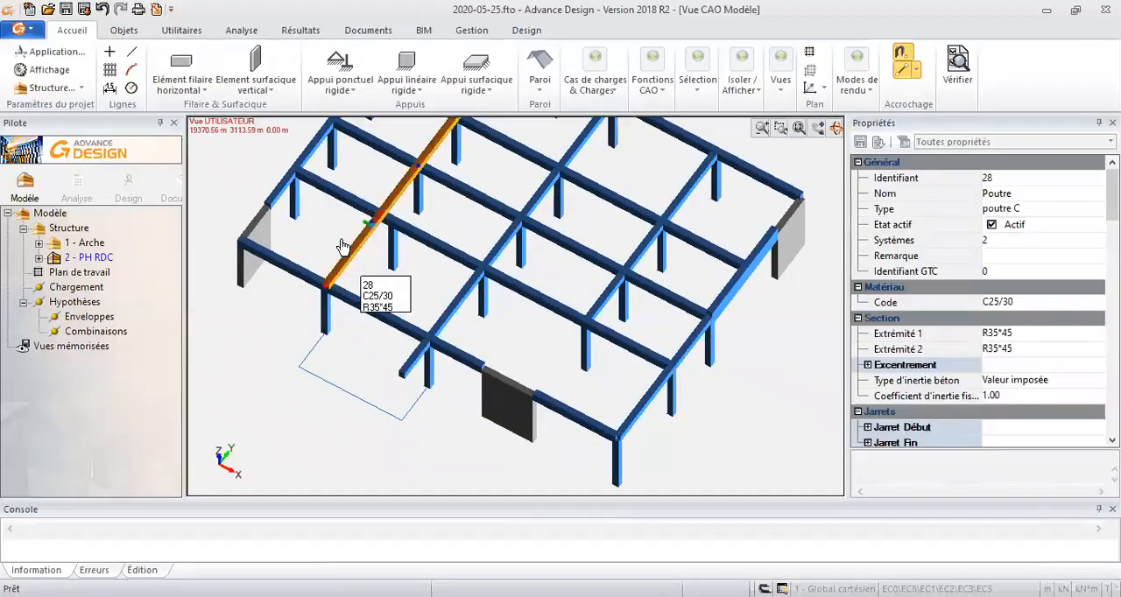
pyautogui.scroll(2, 419, 375)
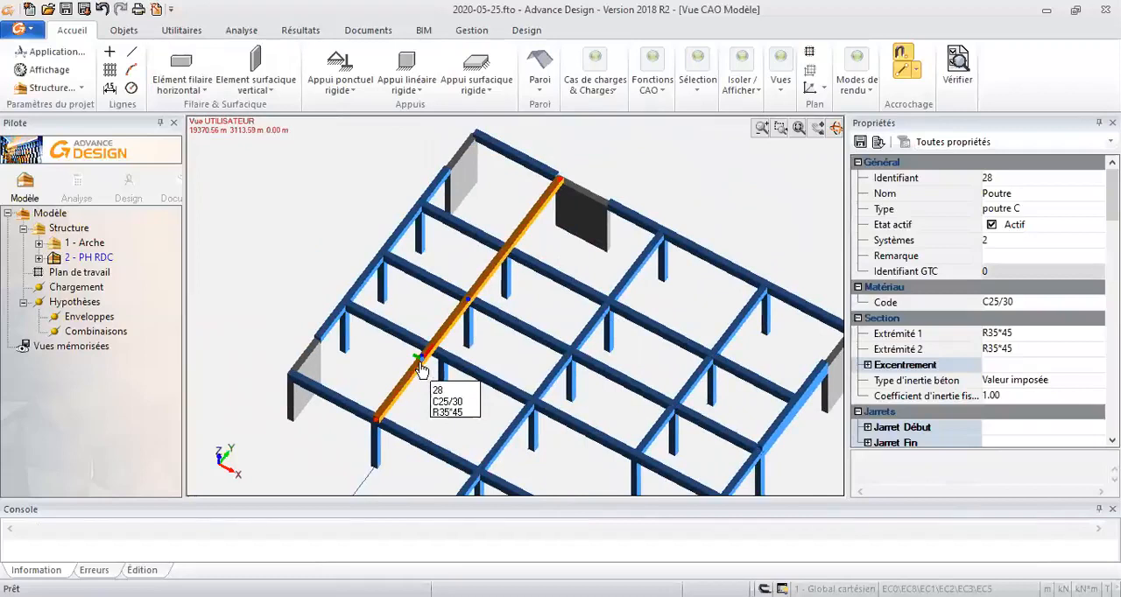
pyautogui.scroll(2, 420, 370)
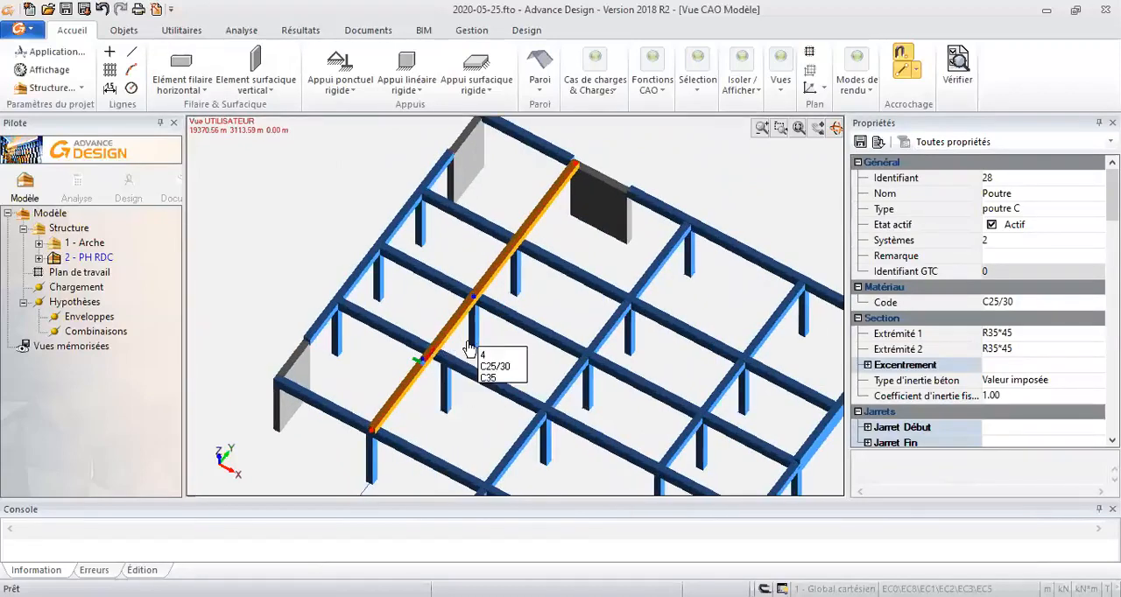
pyautogui.press('r')
pyautogui.click(505, 320)
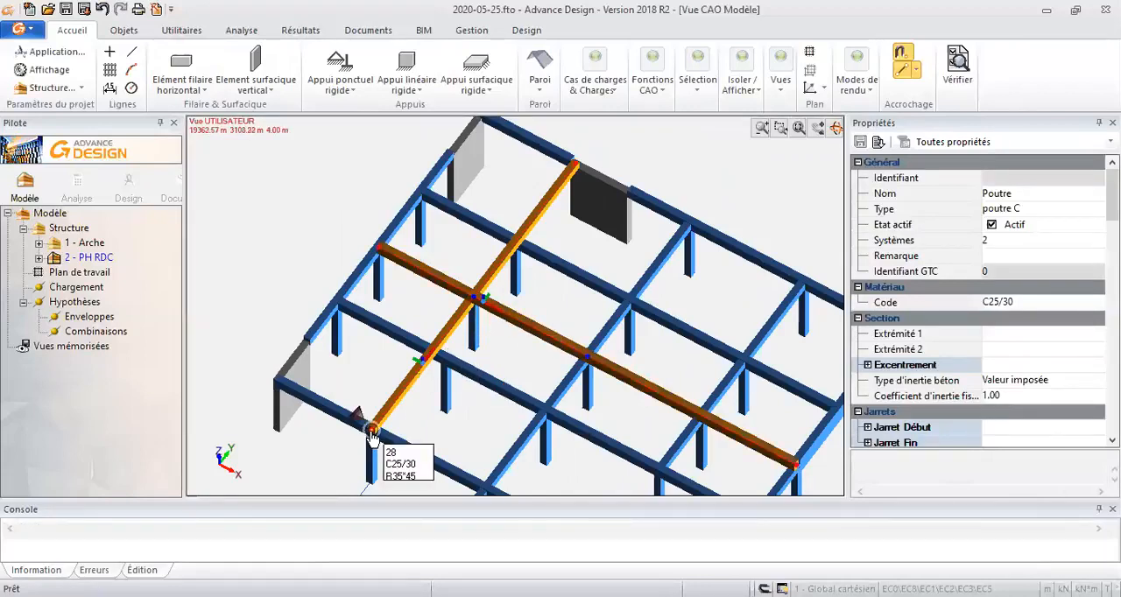
pyautogui.click(371, 432)
pyautogui.click(473, 302)
pyautogui.press('Escape')
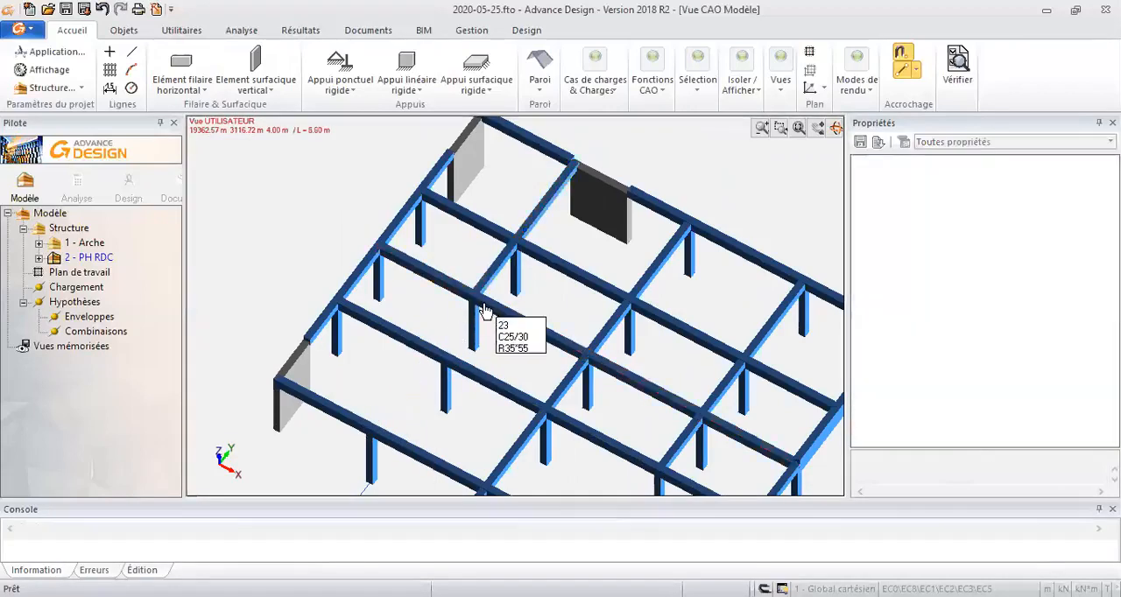
# - Draw three R35*100 beams from the projecting end near the U-shaped outline through the front row and offset column to the second interior row's column
pyautogui.moveTo(505, 325); pyautogui.dragTo(515, 297, button='middle')
pyautogui.moveTo(481, 256); pyautogui.dragTo(476, 236, button='middle')
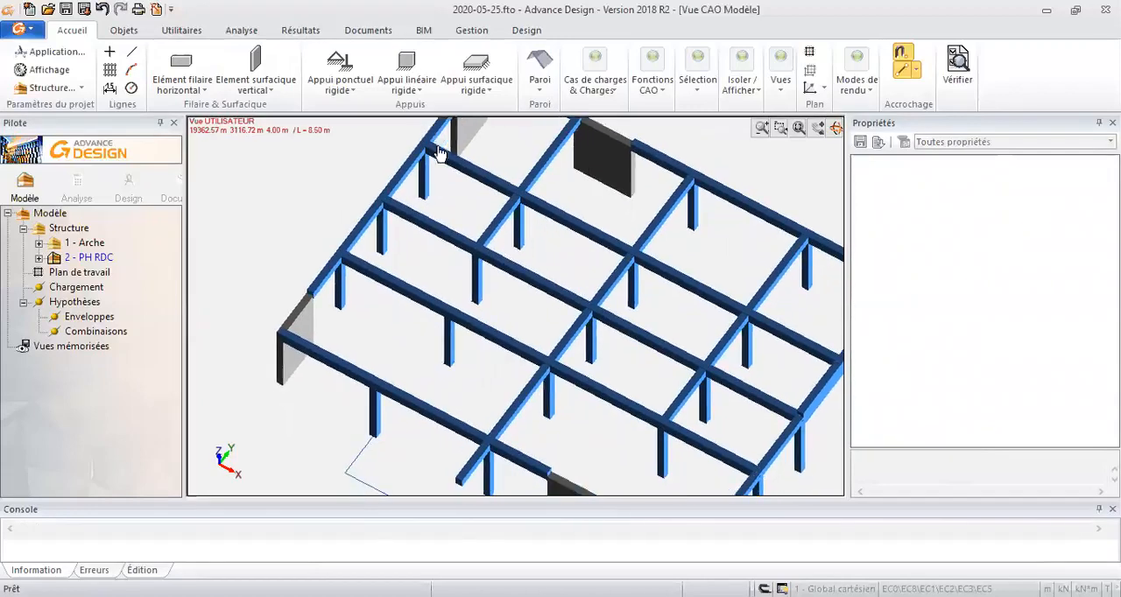
pyautogui.click(192, 61)
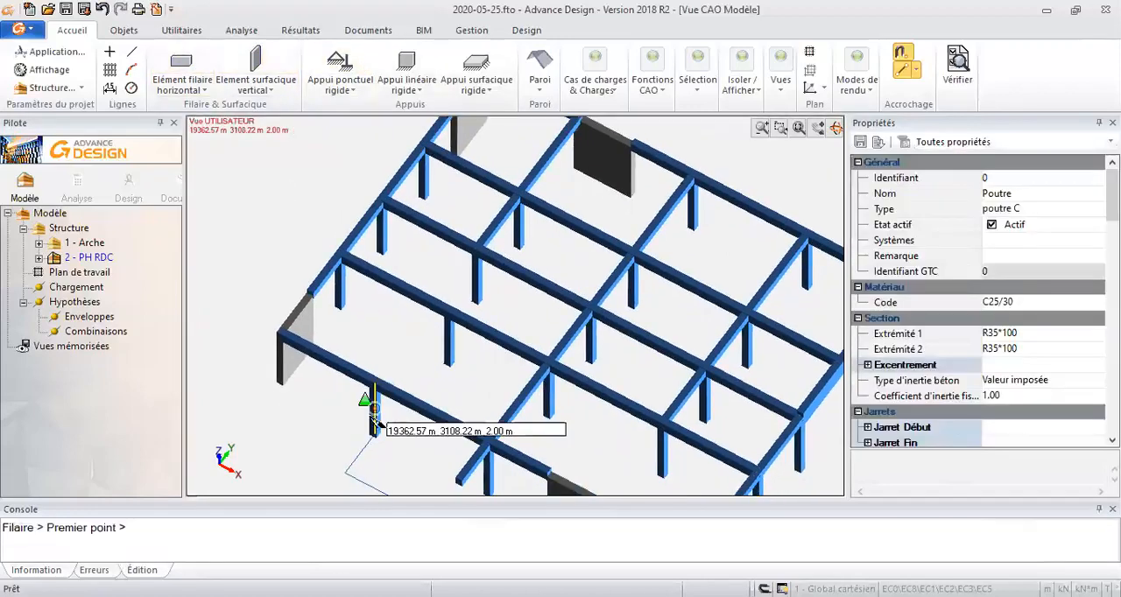
pyautogui.click(346, 475)
pyautogui.click(383, 429)
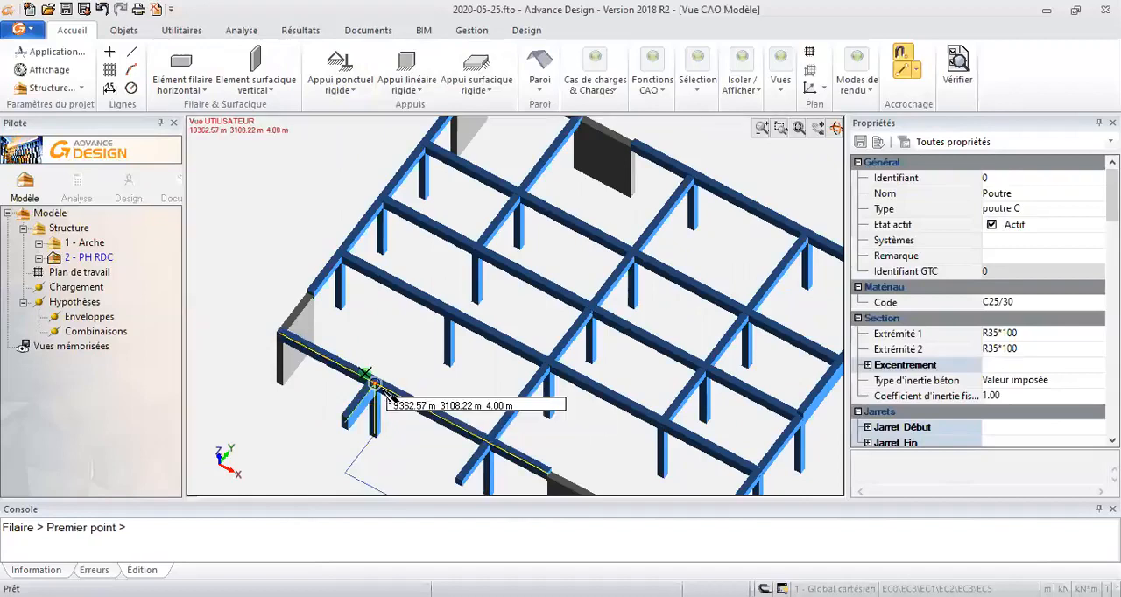
pyautogui.click(385, 394)
pyautogui.click(447, 311)
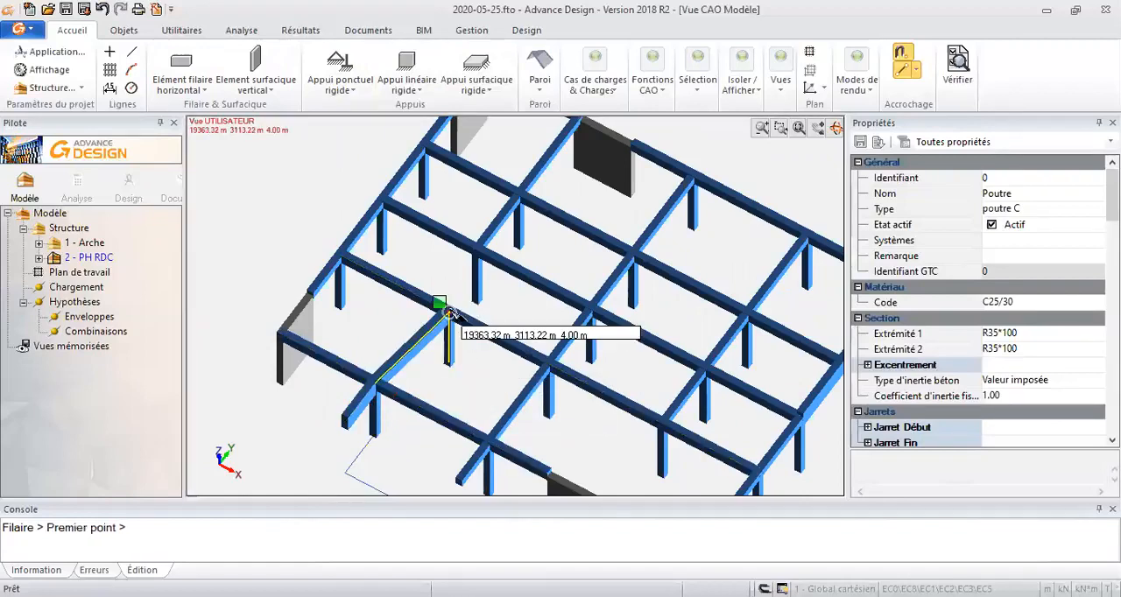
pyautogui.click(447, 311)
pyautogui.click(478, 251)
pyautogui.moveTo(540, 315); pyautogui.dragTo(595, 326, button='middle')
pyautogui.press('Escape')
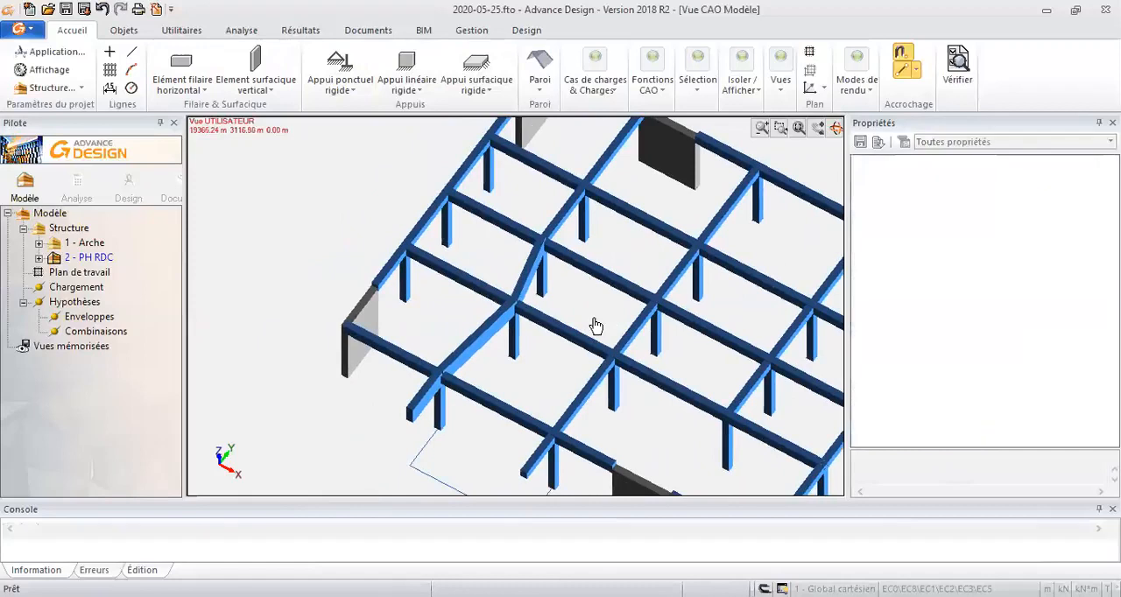
pyautogui.hotkey('ctrl', 't')
pyautogui.moveTo(574, 303); pyautogui.dragTo(600, 318)
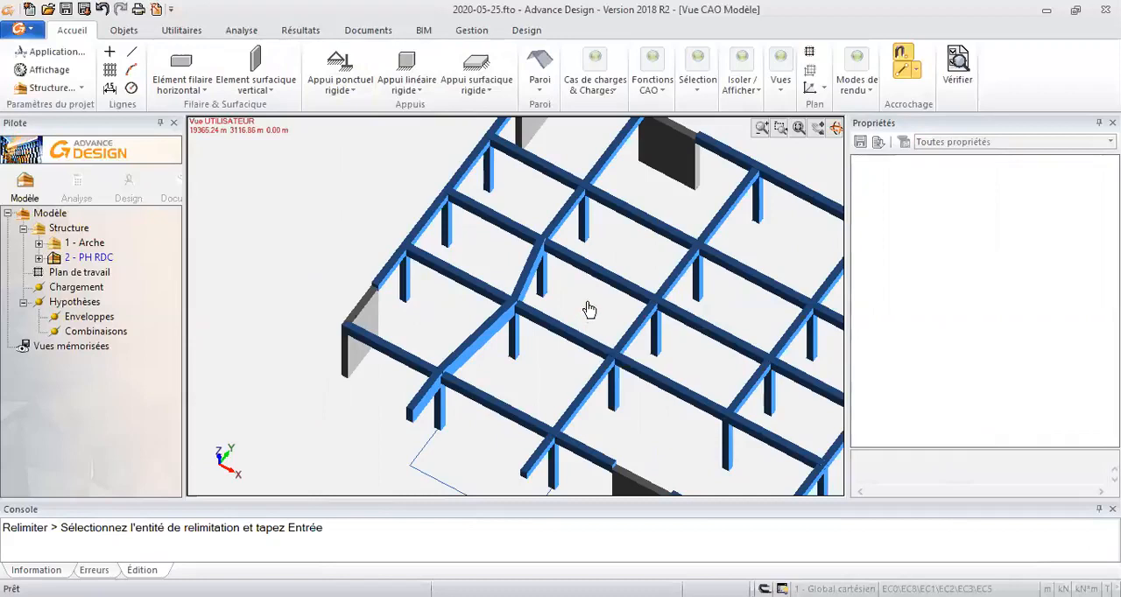
pyautogui.moveTo(581, 307)
pyautogui.keyDown('shift'); pyautogui.mouseDown(button='middle')
pyautogui.moveTo(599, 296)
pyautogui.moveTo(628, 306)
pyautogui.moveTo(584, 313)
pyautogui.mouseUp(button='middle'); pyautogui.keyUp('shift')
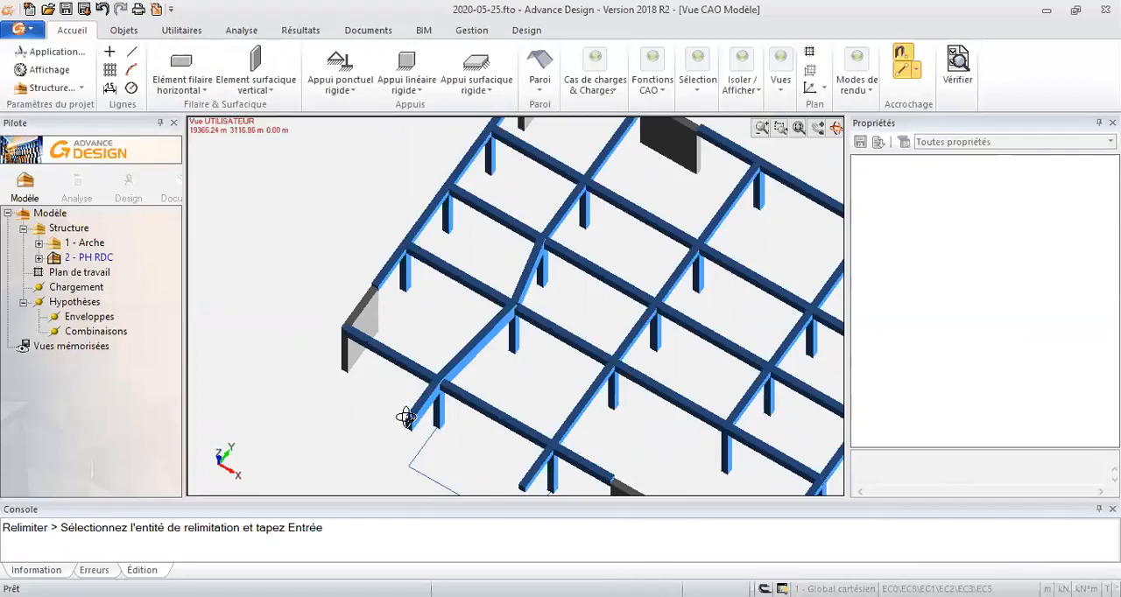
pyautogui.keyDown('shift'); pyautogui.moveTo(593, 295); pyautogui.dragTo(519, 386, button='middle'); pyautogui.keyUp('shift')
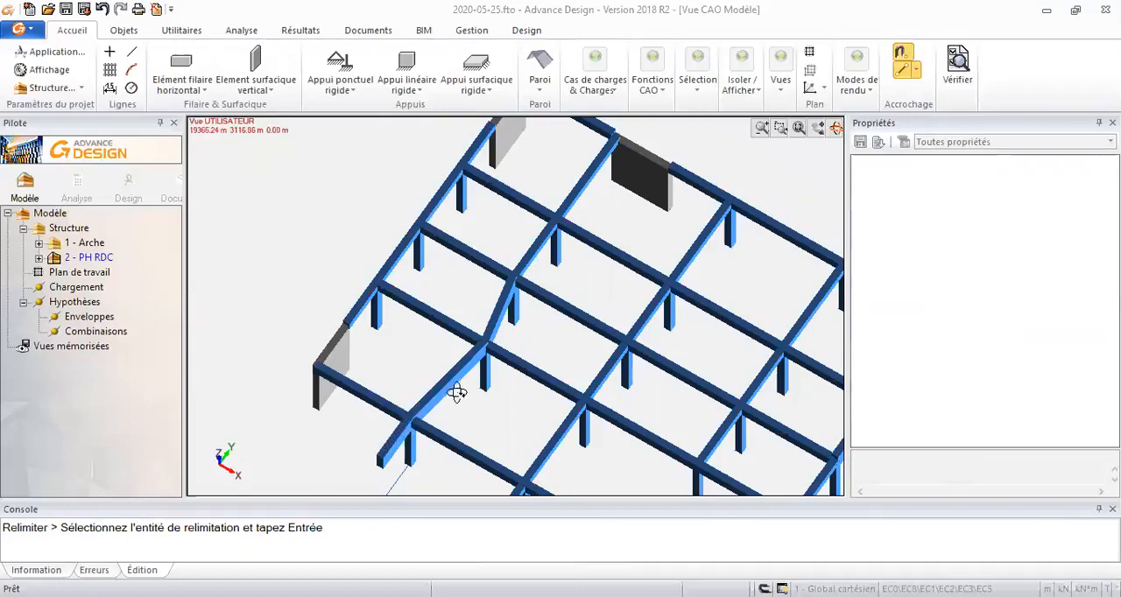
pyautogui.moveTo(428, 355); pyautogui.dragTo(430, 321, button='middle')
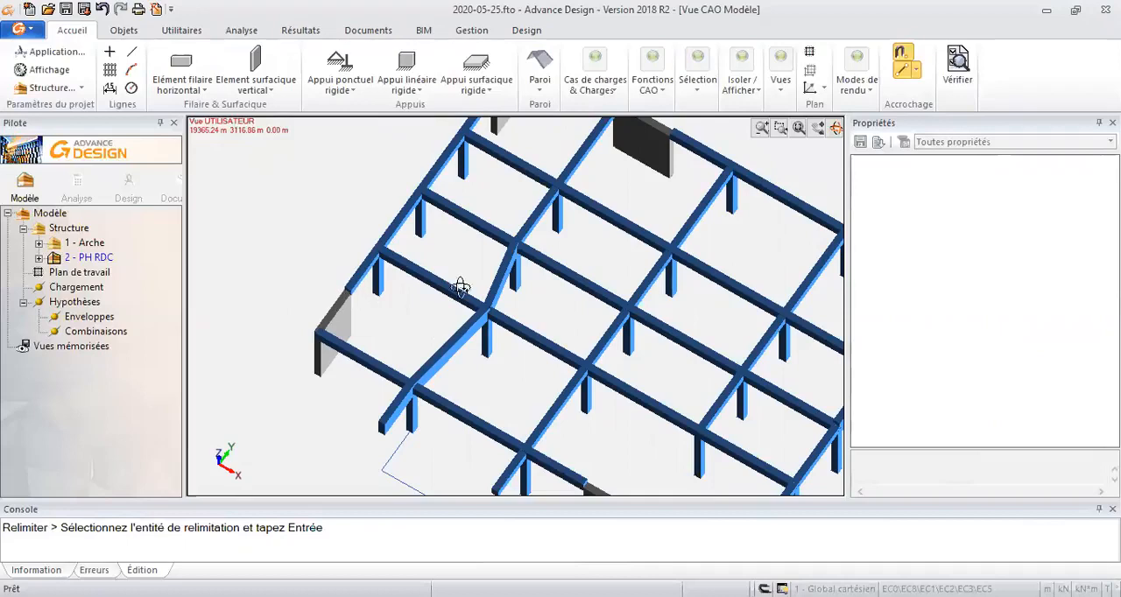
pyautogui.moveTo(486, 290); pyautogui.dragTo(350, 315, button='middle')
pyautogui.press('Escape')
# - Extend the front end of the last interior Y-direction beam to the plane of the front wall with Relimiter
pyautogui.moveTo(415, 327); pyautogui.dragTo(386, 263, button='middle')
pyautogui.scroll(-2, 386, 264)
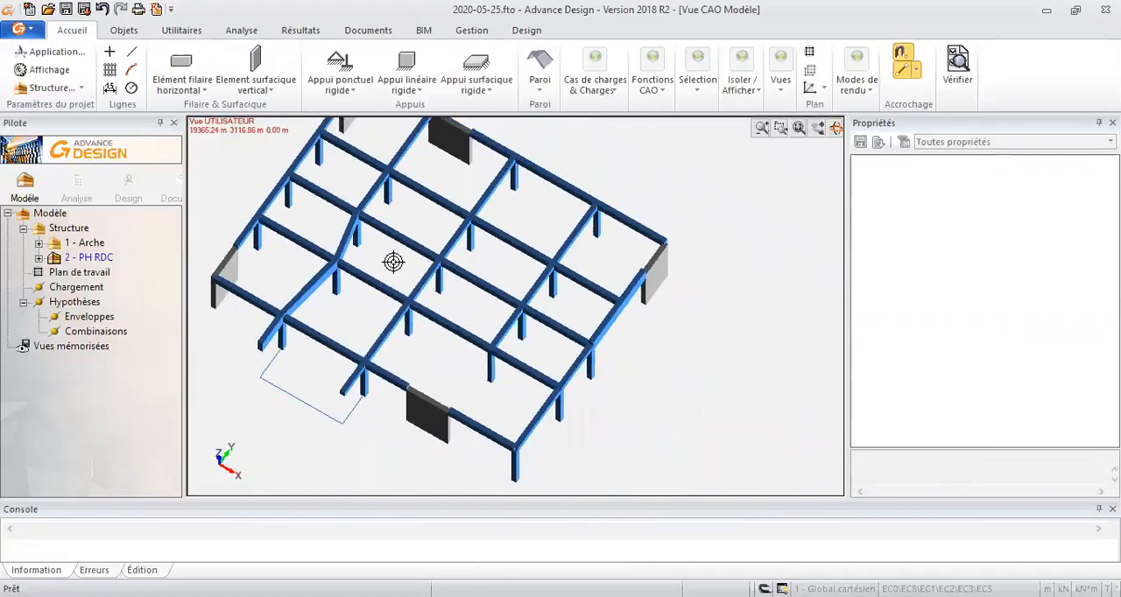
pyautogui.scroll(2, 487, 370)
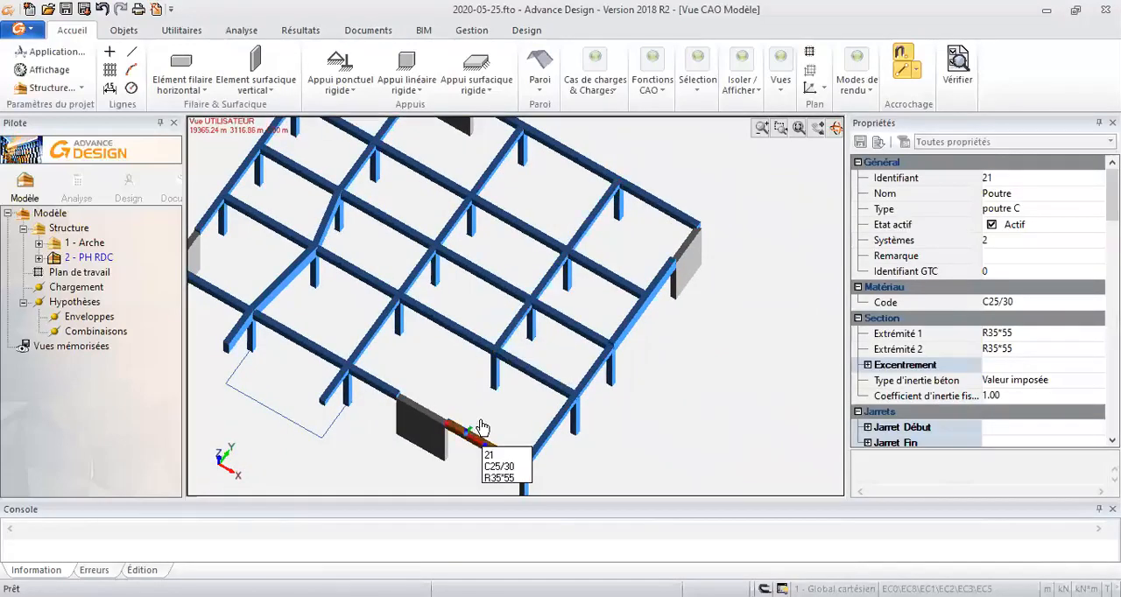
pyautogui.click(425, 414)
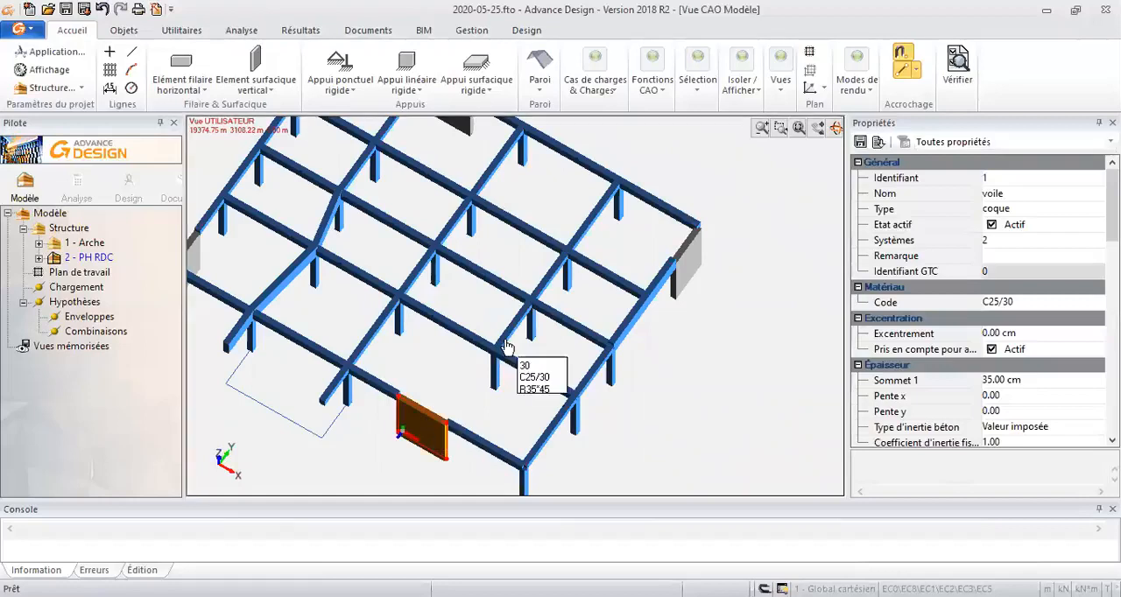
pyautogui.hotkey('alt', 'r')
pyautogui.click(506, 332)
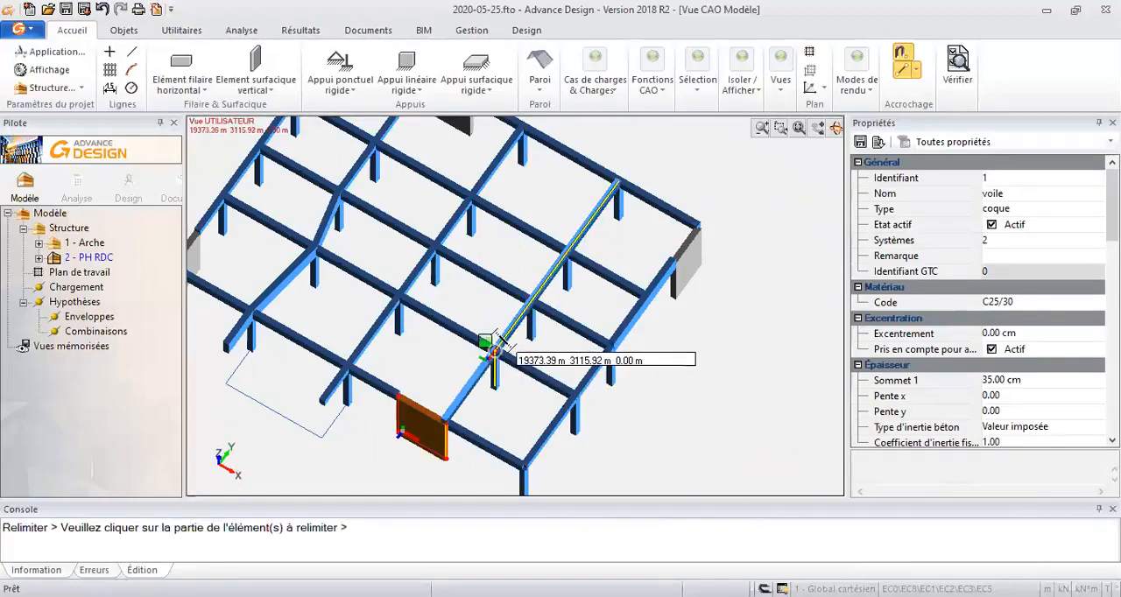
pyautogui.press('Escape')
pyautogui.moveTo(497, 407); pyautogui.dragTo(515, 365, button='middle')
pyautogui.scroll(-1, 651, 317)
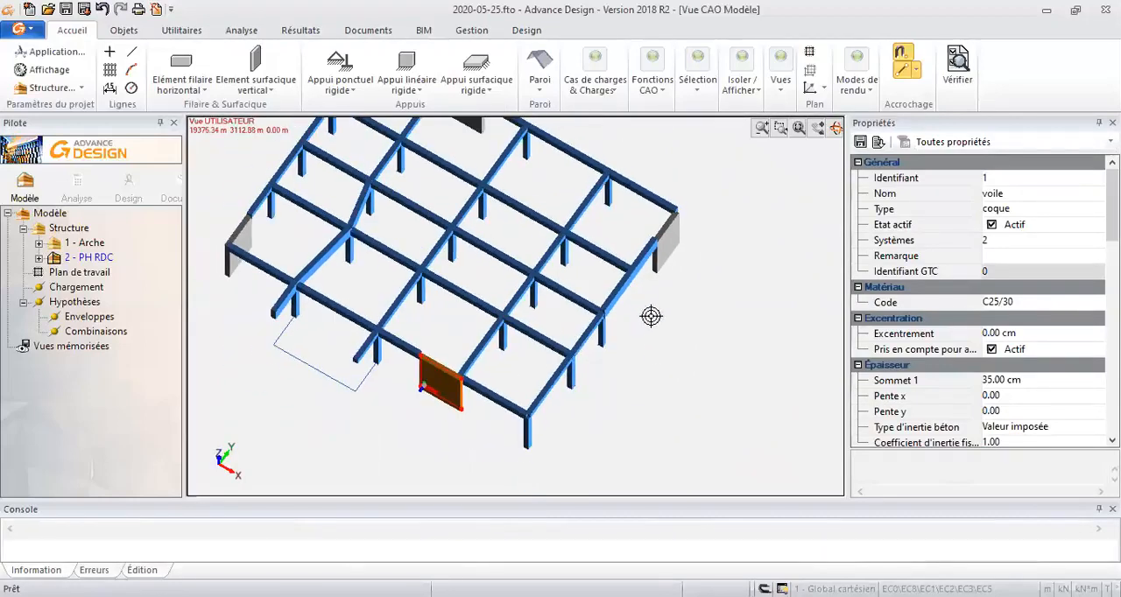
pyautogui.click(421, 327)
# - Set up a horizontal planar element named dalle, 16 cm thick, with crack correction (Correction de la fissuration) active
pyautogui.moveTo(433, 327); pyautogui.dragTo(253, 149, button='middle')
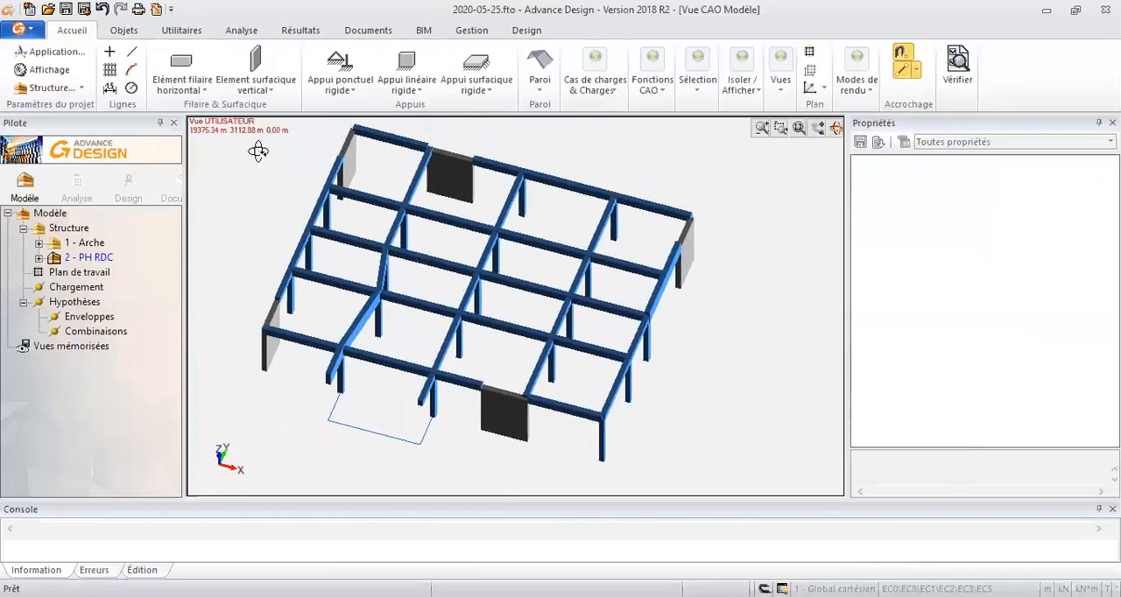
pyautogui.click(259, 99)
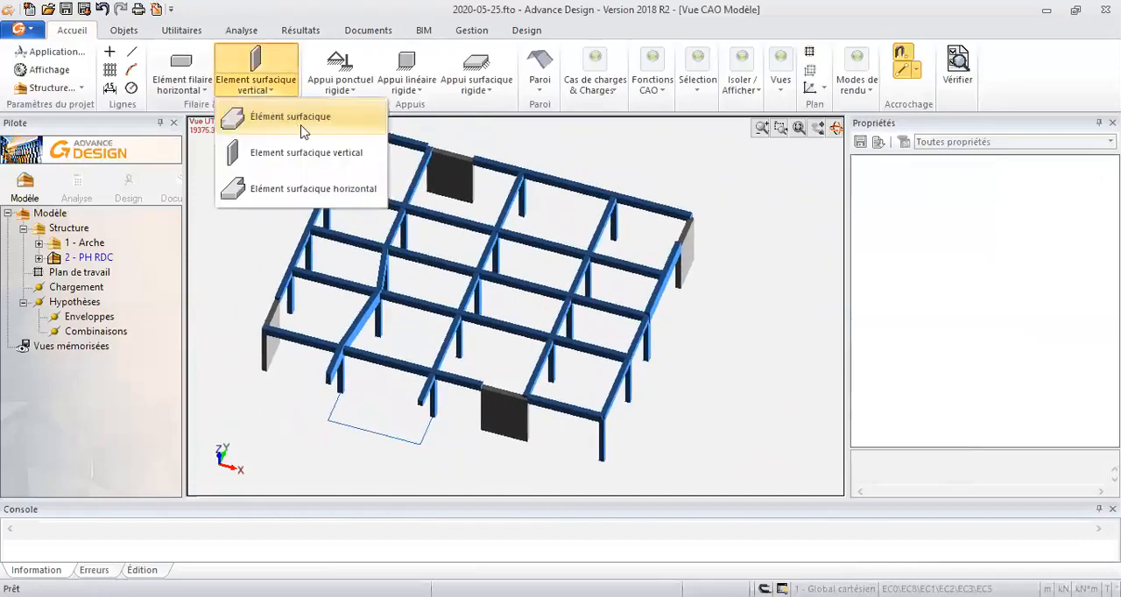
pyautogui.click(309, 185)
pyautogui.click(1003, 381)
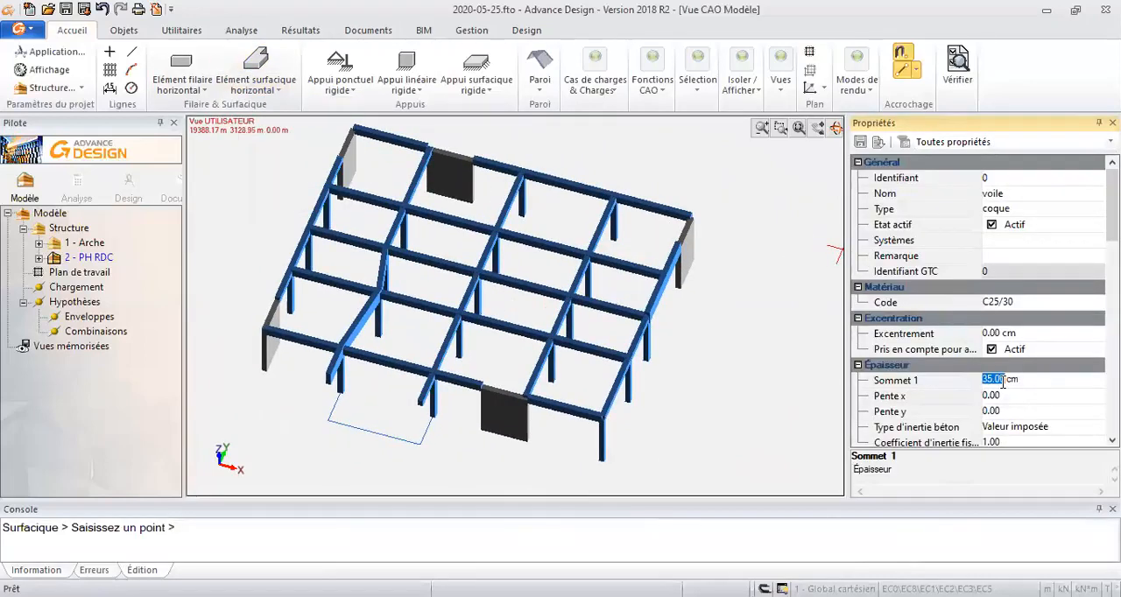
pyautogui.write('16')
pyautogui.press('Return')
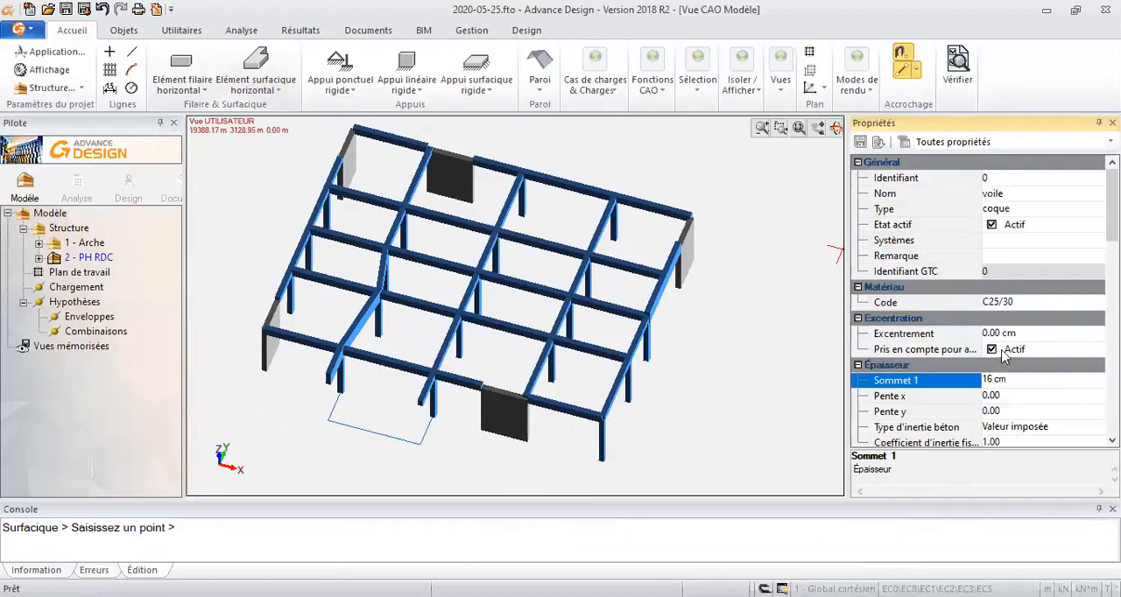
pyautogui.click(1029, 194)
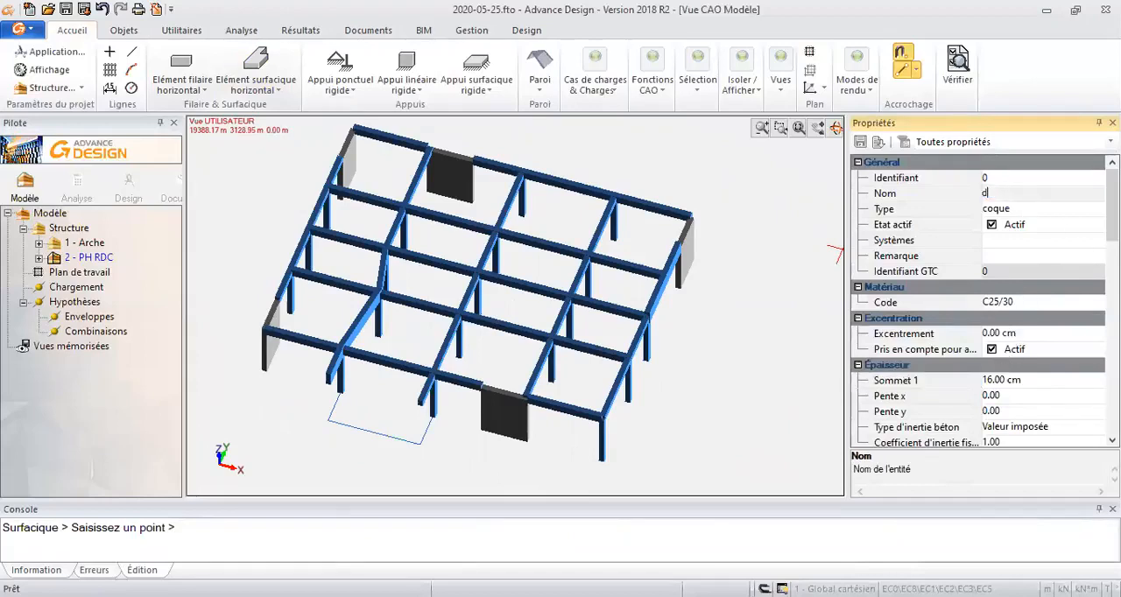
pyautogui.press('Return')
pyautogui.moveTo(1112, 220); pyautogui.dragTo(1112, 399)
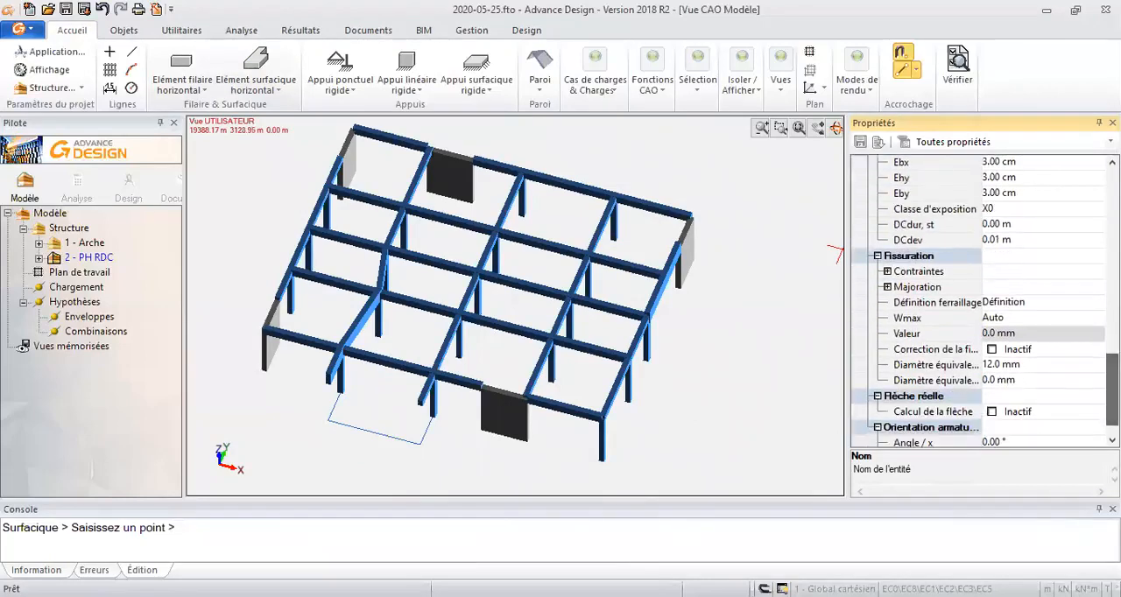
pyautogui.click(992, 349)
pyautogui.moveTo(1112, 390); pyautogui.dragTo(1112, 199)
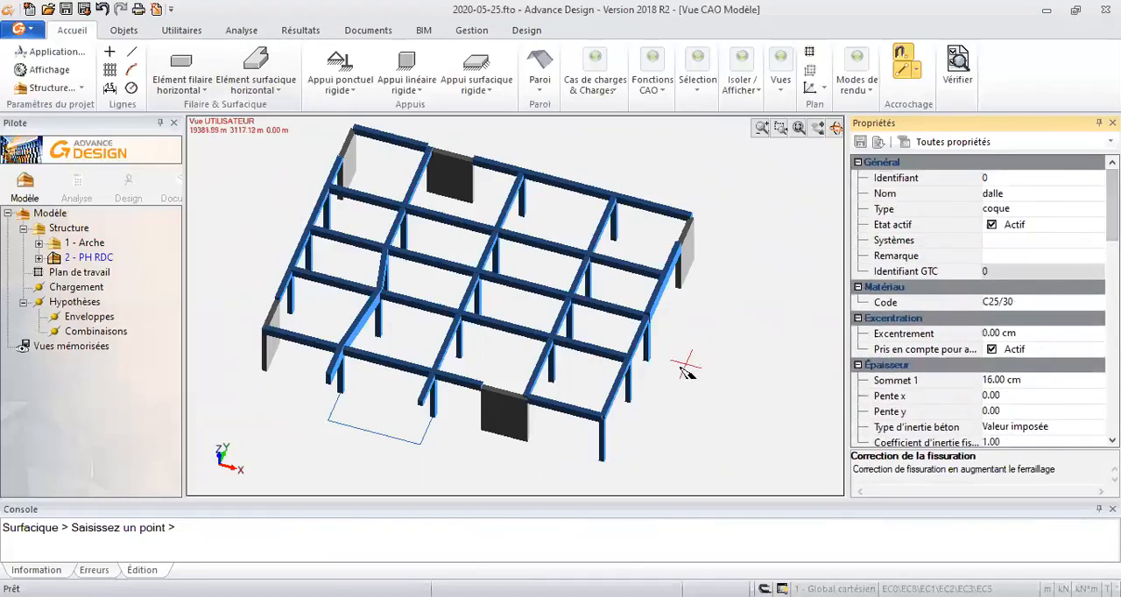
# - Draw the floor slab's outline around the building's outer edge, including the front projection, and close it at the starting wall corner
pyautogui.moveTo(687, 369); pyautogui.dragTo(699, 360, button='middle')
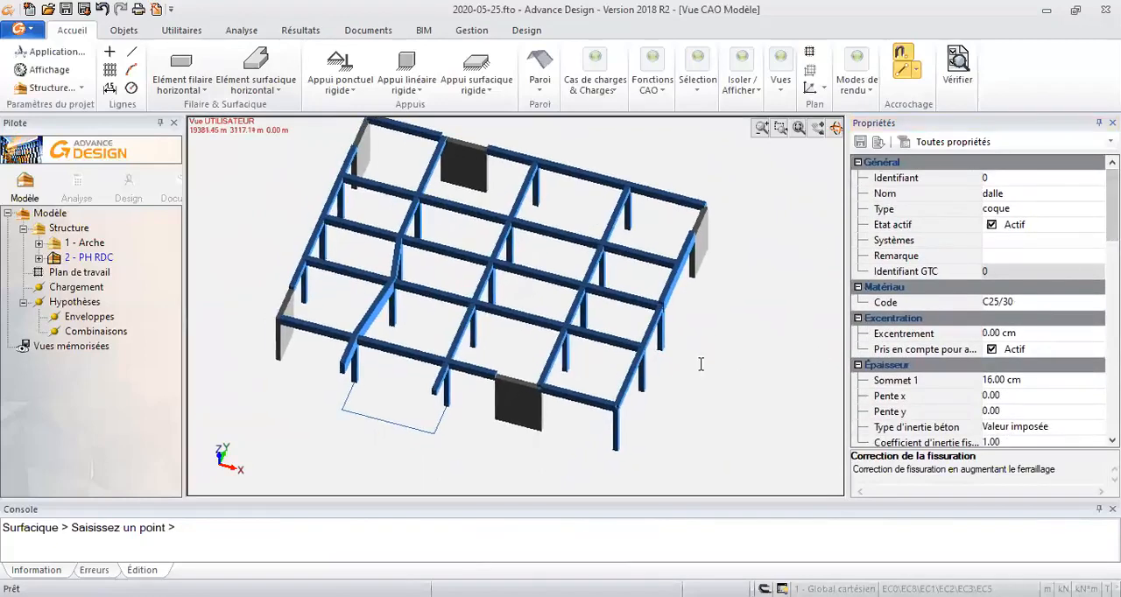
pyautogui.click(281, 337)
pyautogui.click(358, 353)
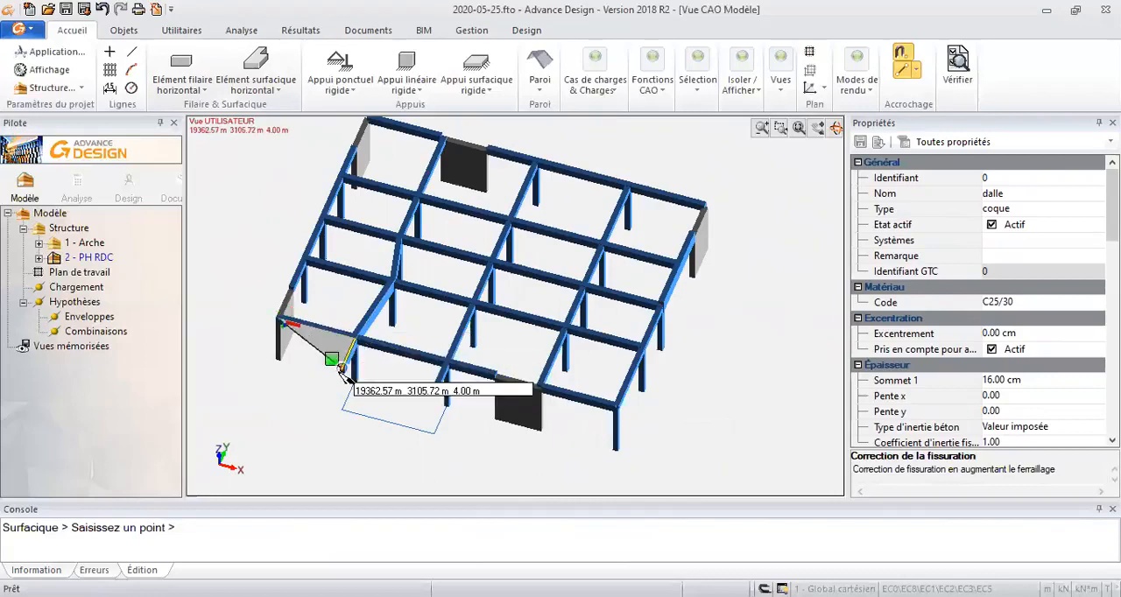
pyautogui.click(446, 361)
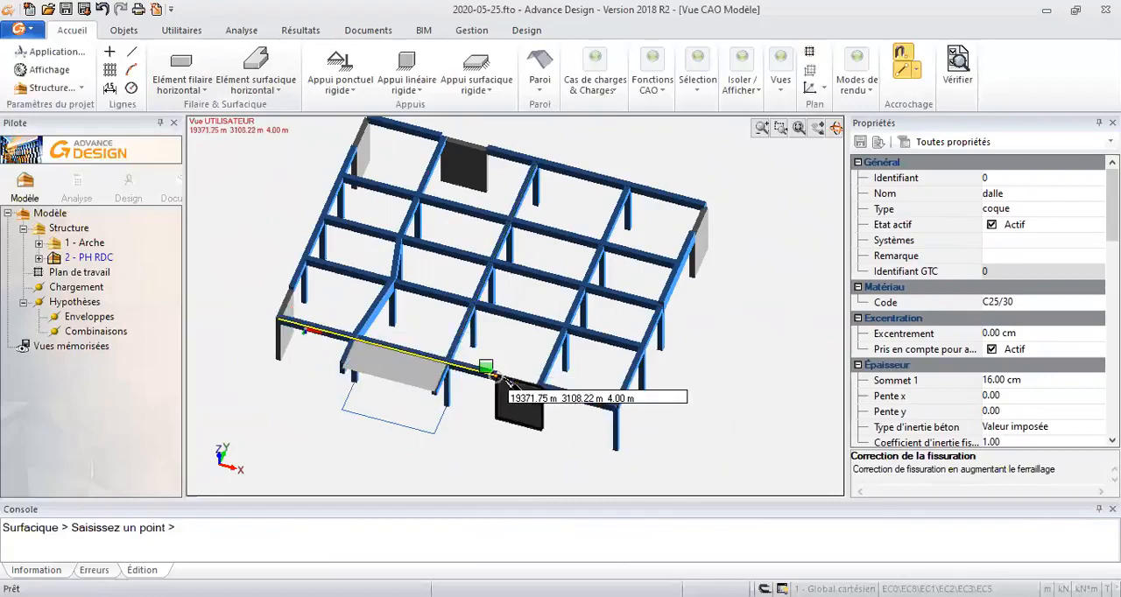
pyautogui.click(615, 408)
pyautogui.click(703, 208)
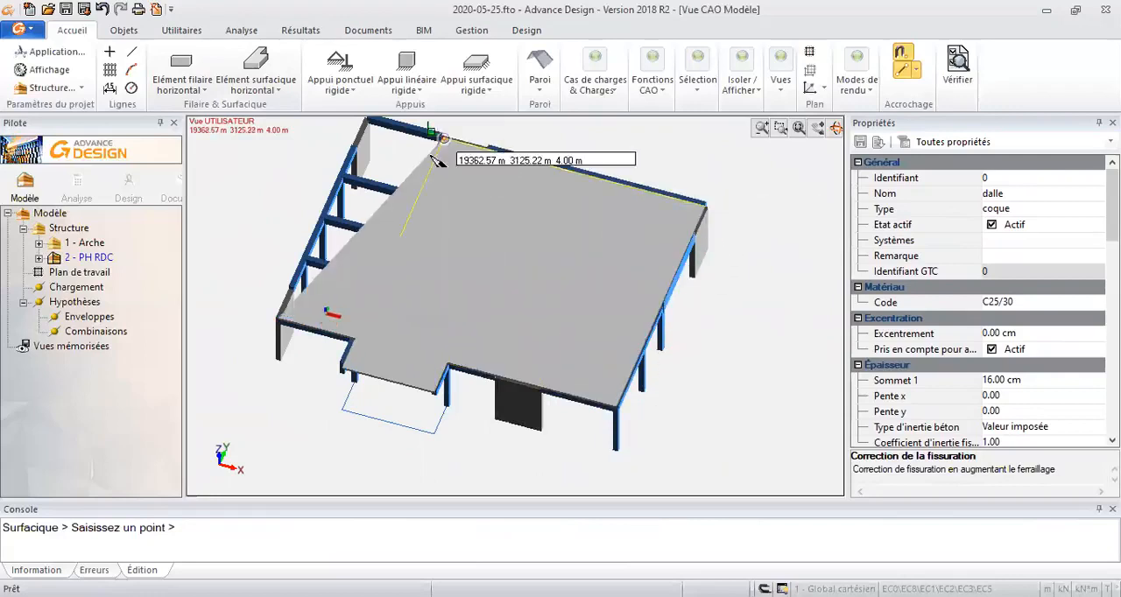
pyautogui.moveTo(418, 161); pyautogui.dragTo(430, 230, button='middle')
pyautogui.click(378, 190)
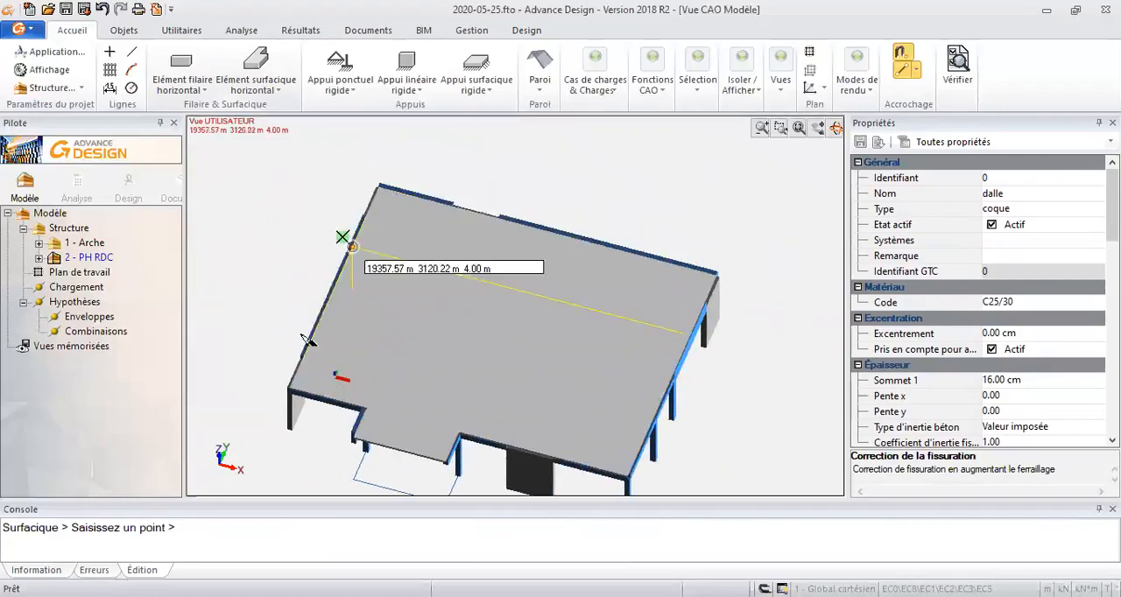
pyautogui.click(292, 390)
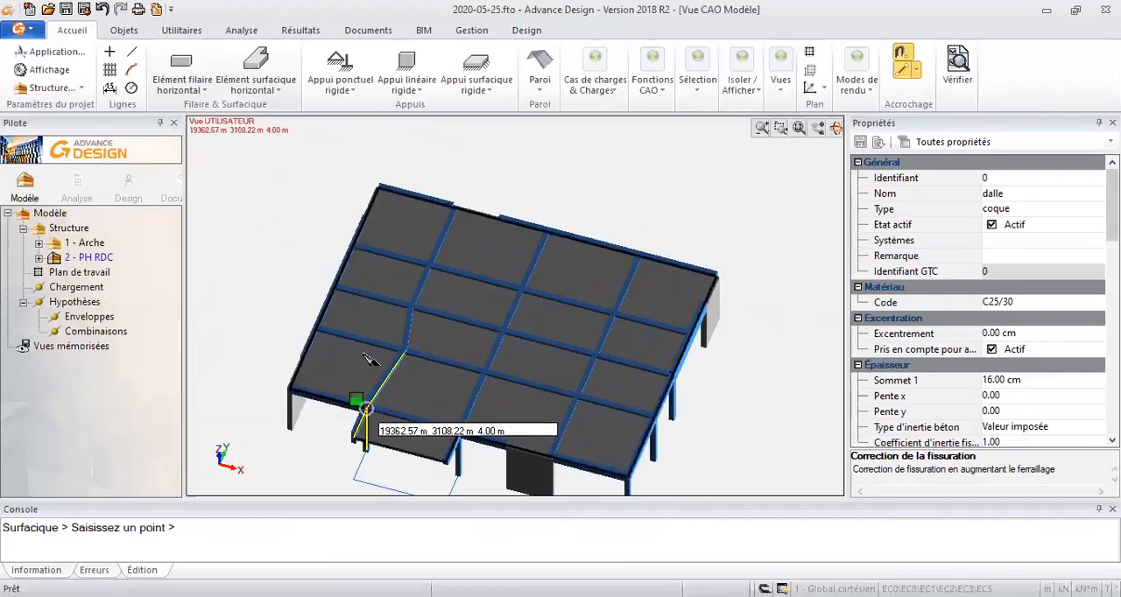
# - Leave the slab drawing command and generate automatic rigid supports (Appui rigide auto) at the bases of all columns and walls
pyautogui.press('Escape')
pyautogui.keyDown('shift'); pyautogui.moveTo(388, 393); pyautogui.dragTo(376, 354, button='middle'); pyautogui.keyUp('shift')
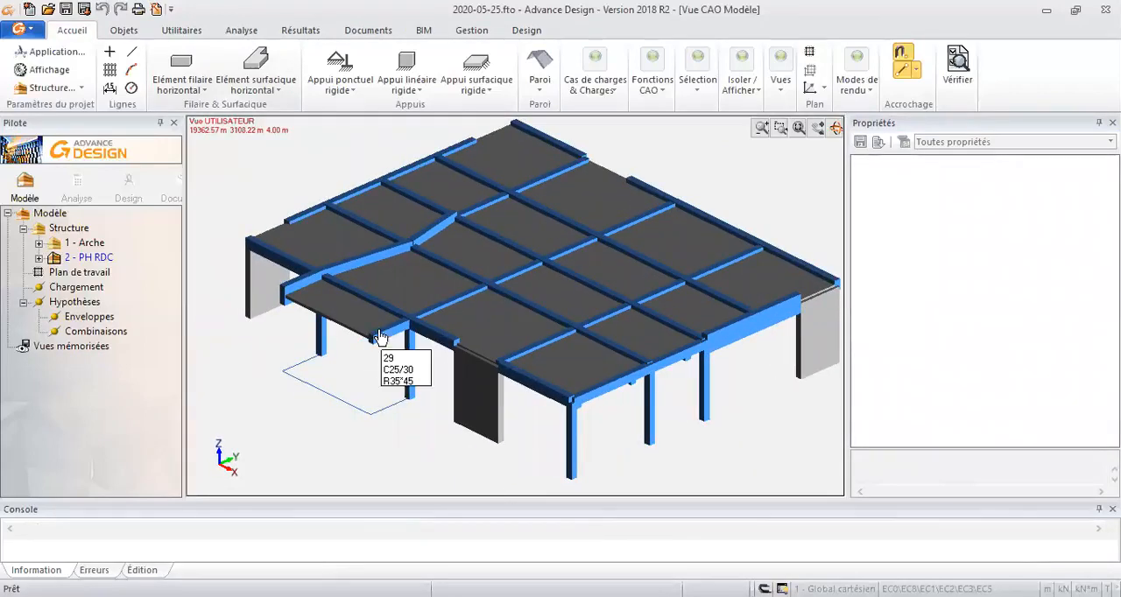
pyautogui.moveTo(373, 333); pyautogui.dragTo(368, 328, button='middle')
pyautogui.click(185, 35)
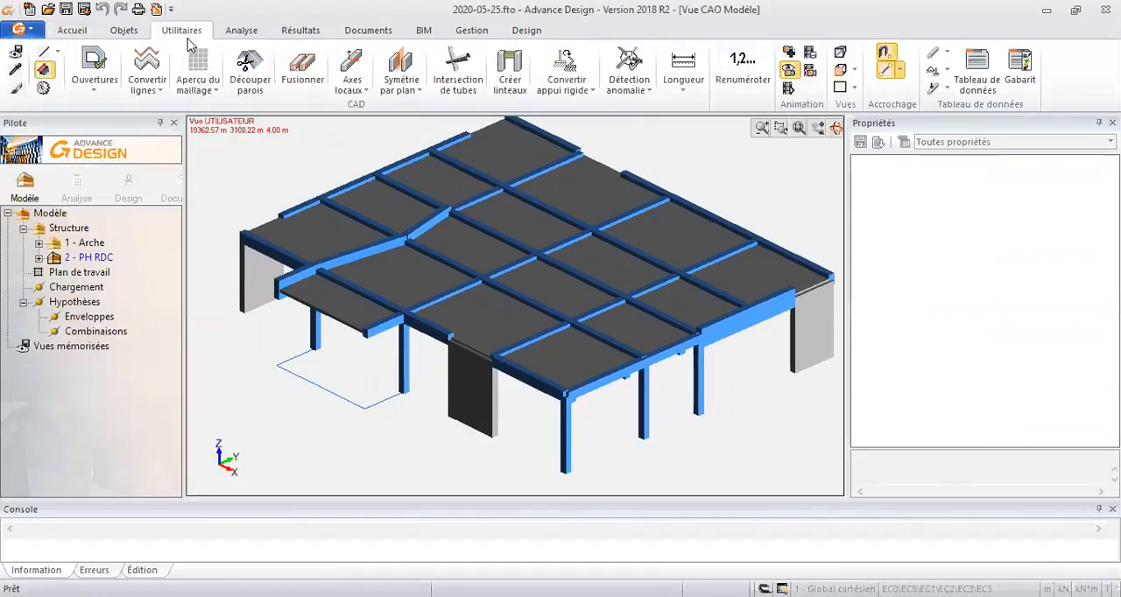
pyautogui.click(234, 32)
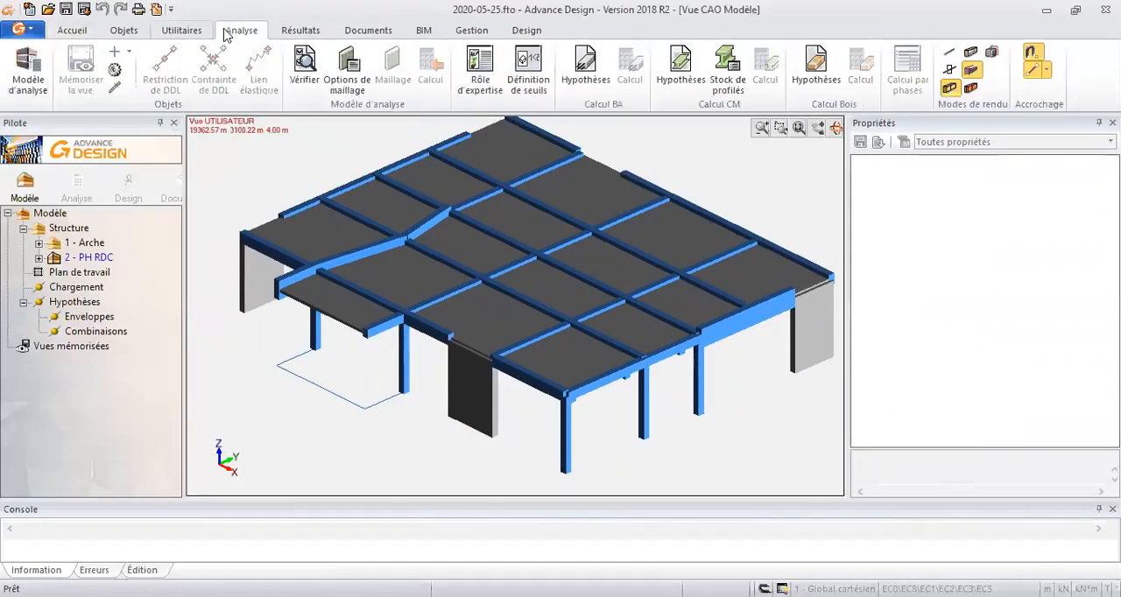
pyautogui.scroll(2, 226, 33)
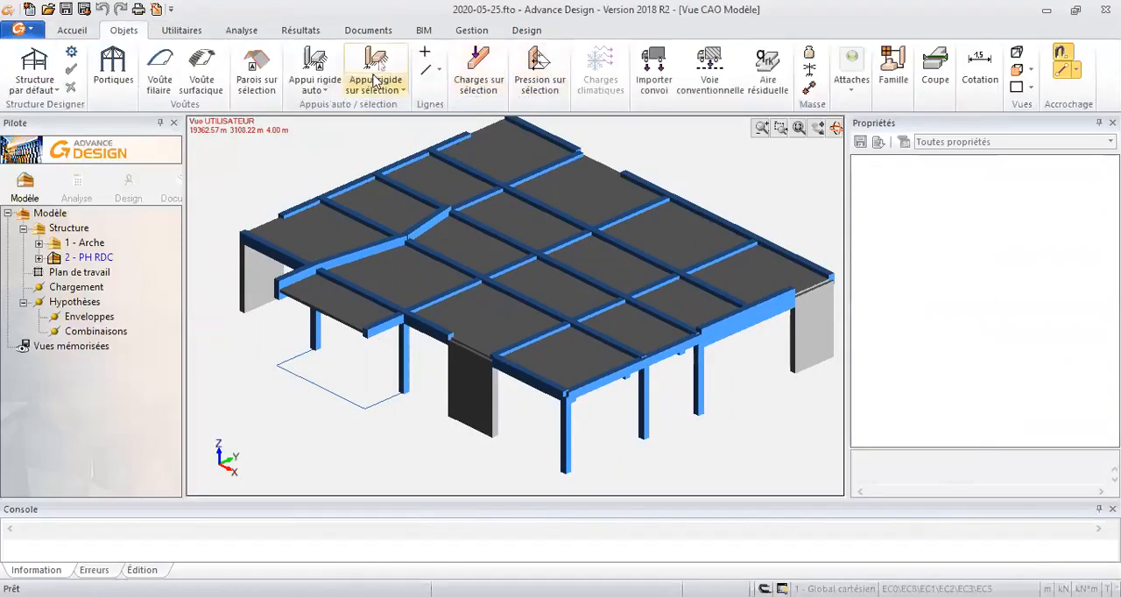
pyautogui.click(332, 72)
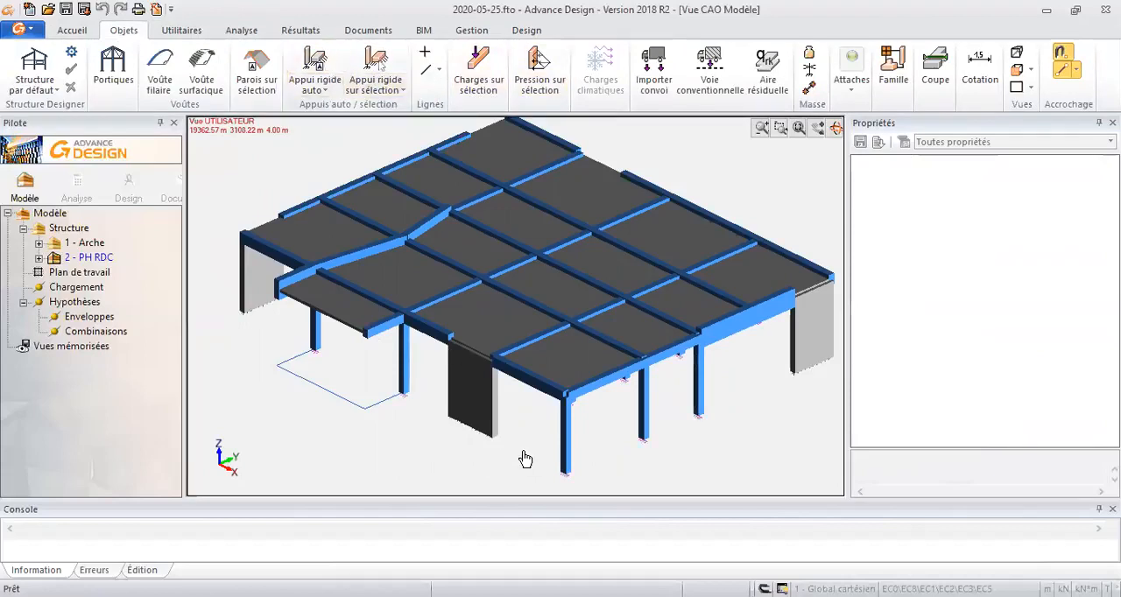
pyautogui.moveTo(628, 464); pyautogui.dragTo(613, 451, button='middle')
pyautogui.scroll(1, 791, 393)
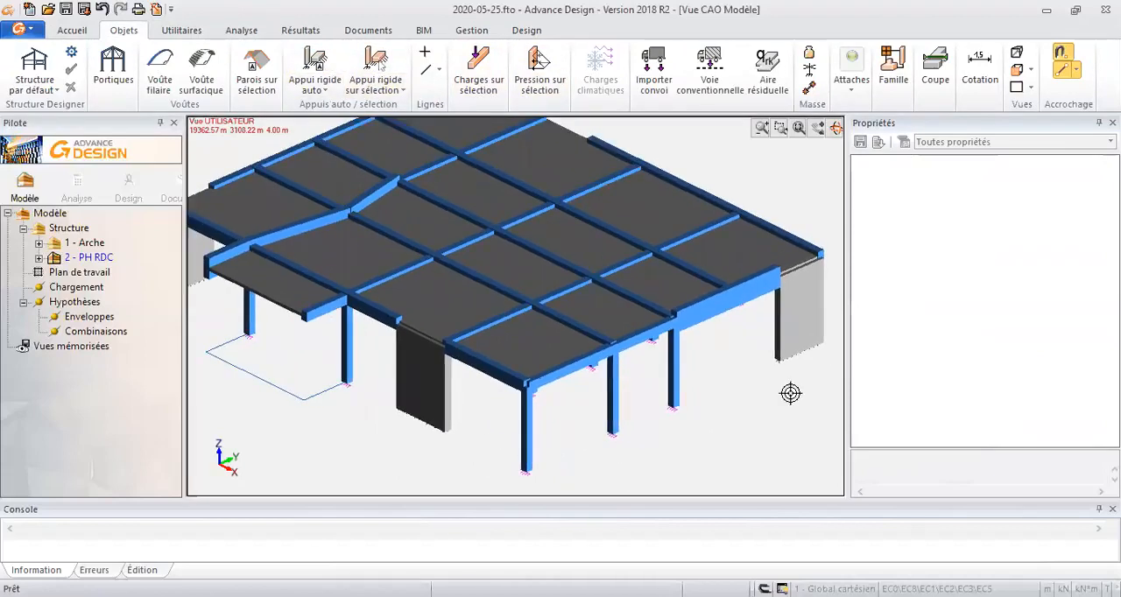
pyautogui.scroll(-1, 609, 402)
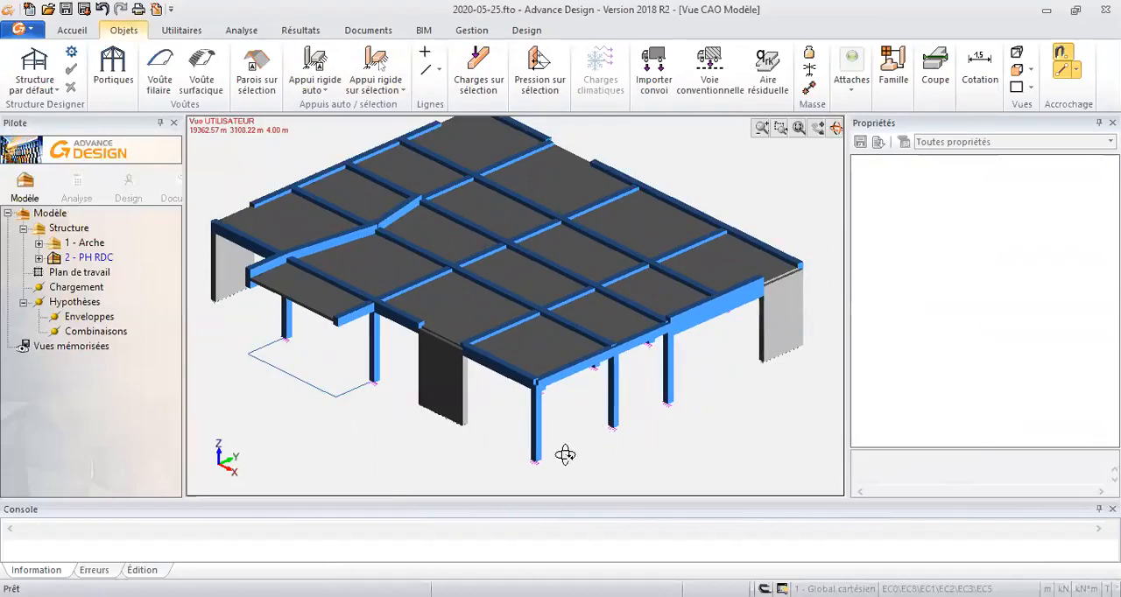
pyautogui.scroll(3, 533, 464)
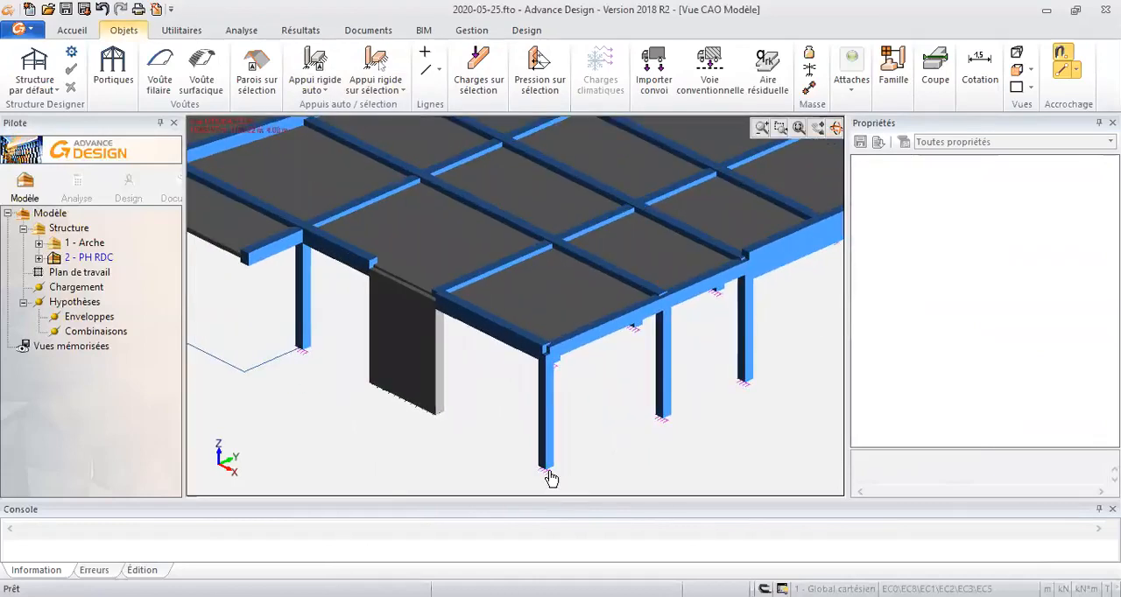
# - Select all rigid linear supports (Appui linéaire rigide) in the model by element type
pyautogui.click(548, 473)
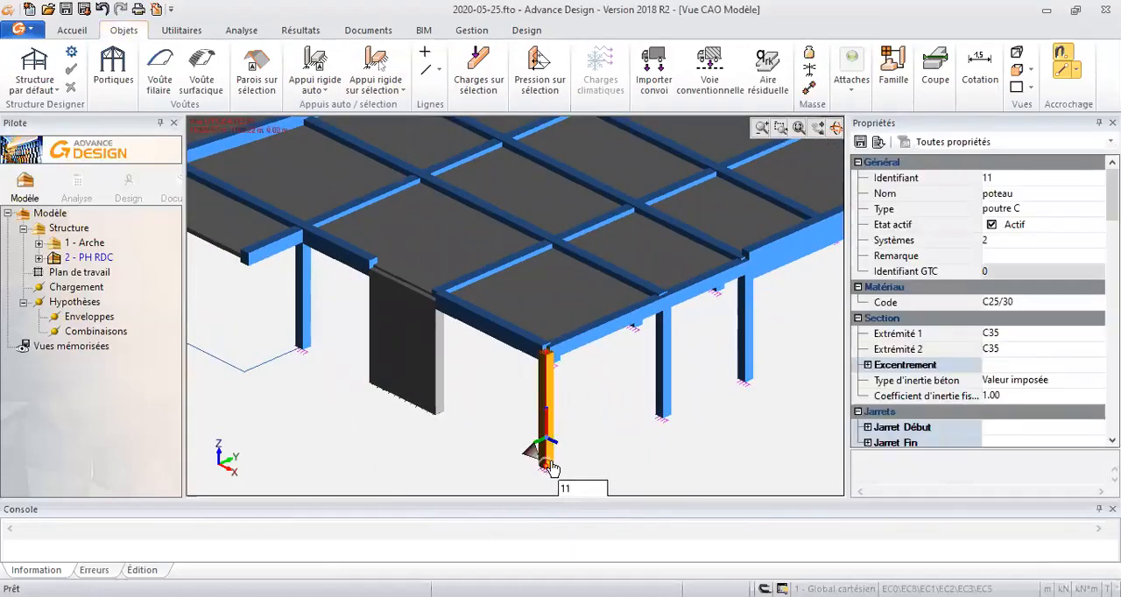
pyautogui.press('Escape')
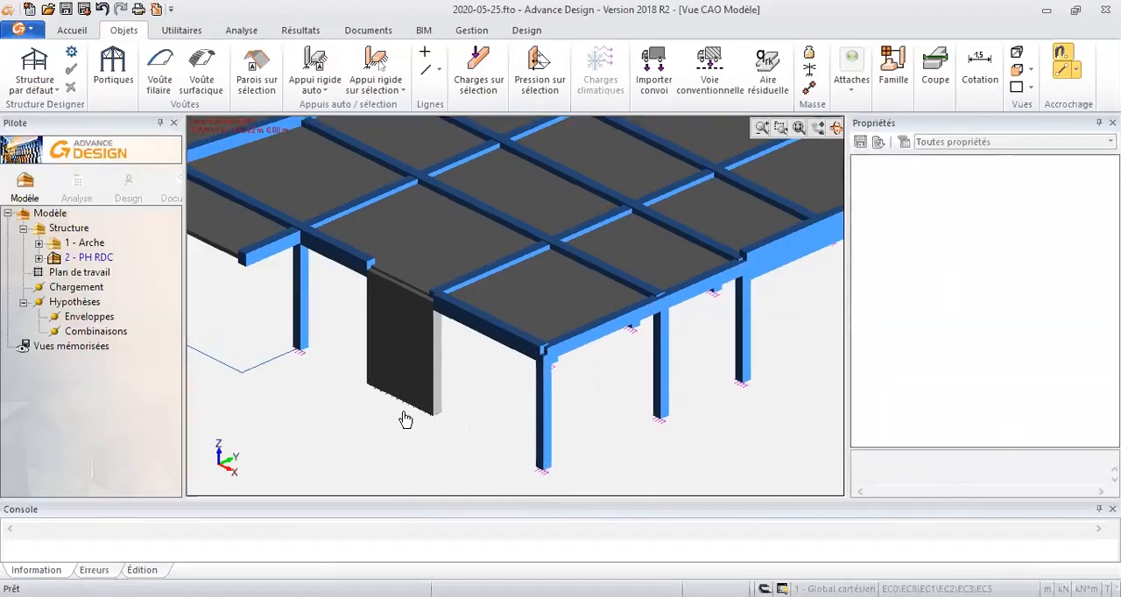
pyautogui.hotkey('alt', 's')
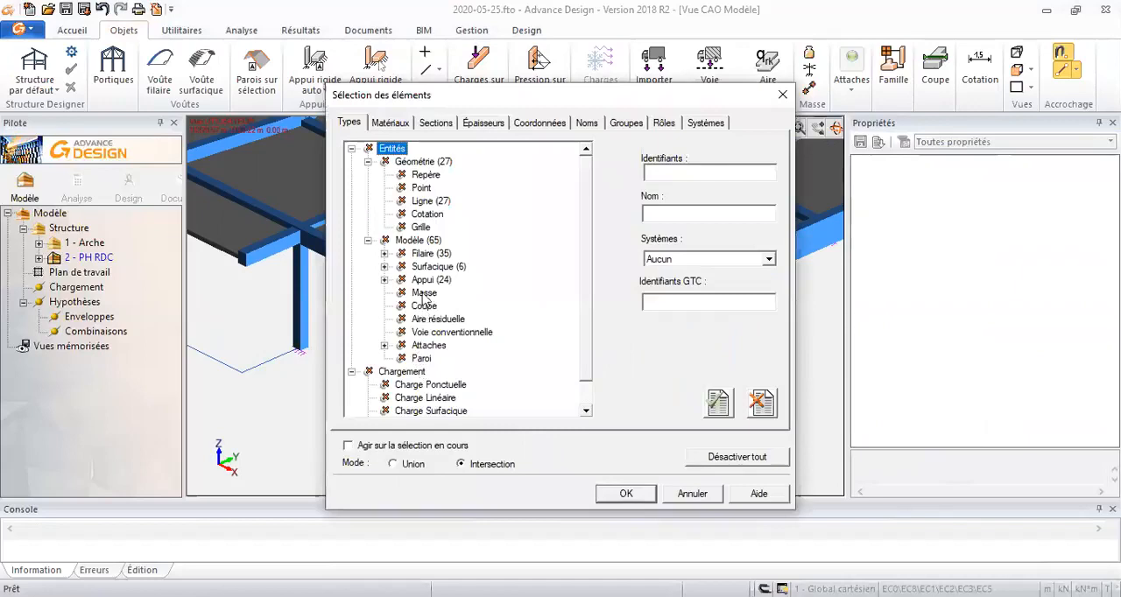
pyautogui.click(385, 280)
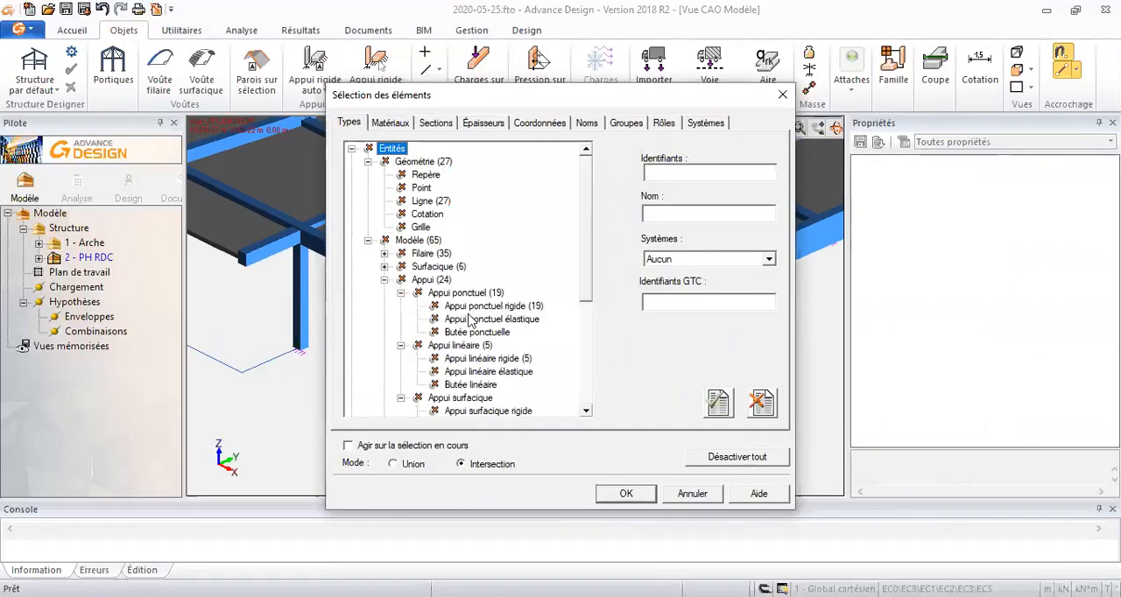
pyautogui.click(477, 359)
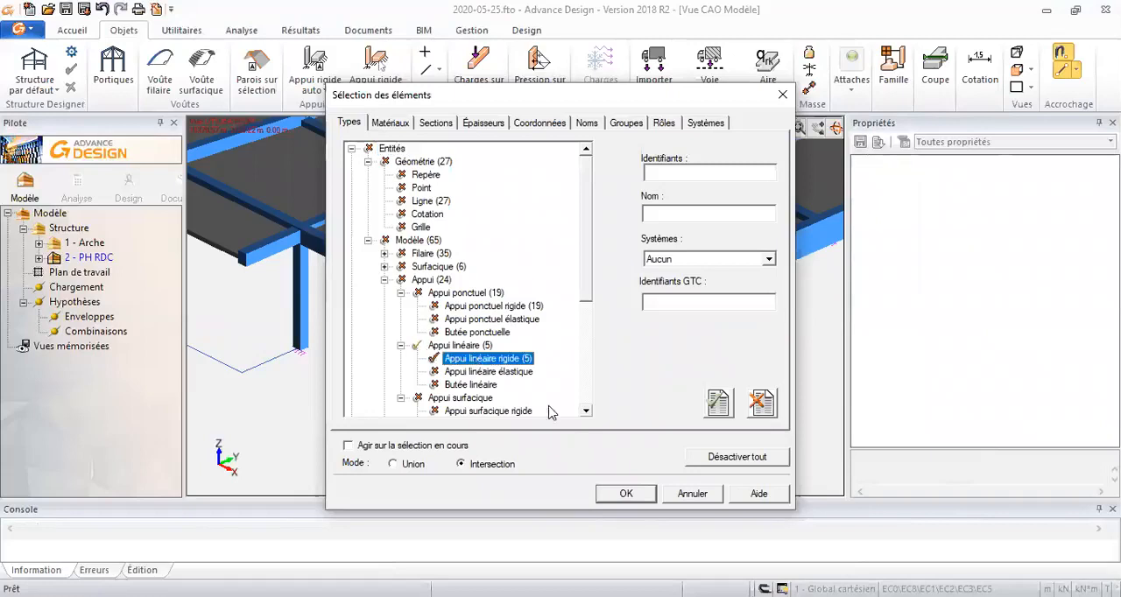
pyautogui.click(626, 494)
# - Set the restraint type of the selected linear supports under the walls to articulation and clear the selection
pyautogui.click(1079, 383)
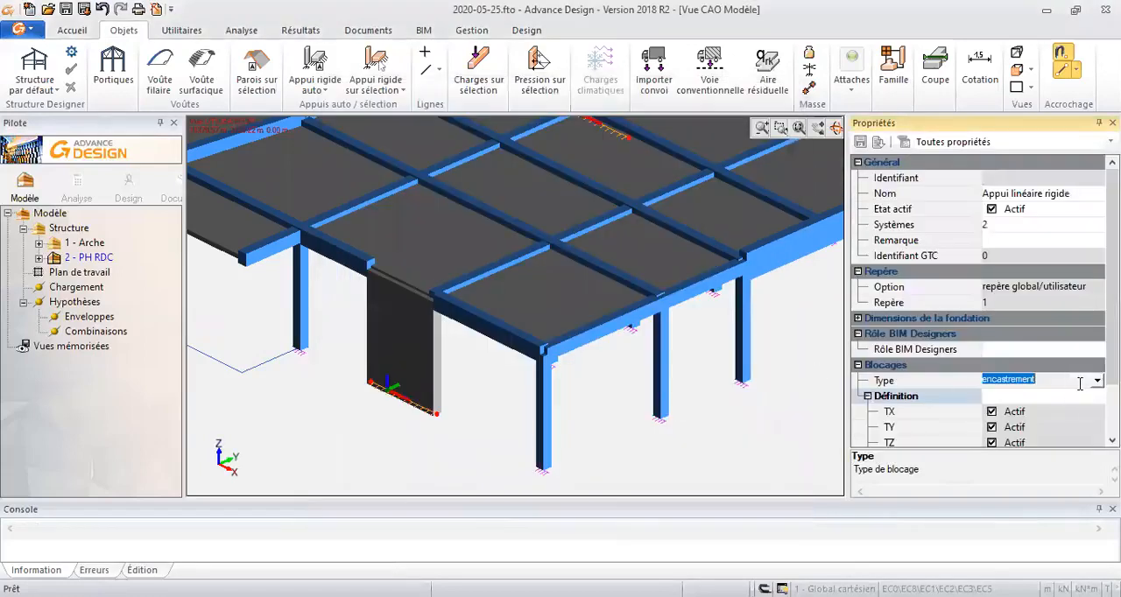
pyautogui.click(1097, 381)
pyautogui.click(1016, 407)
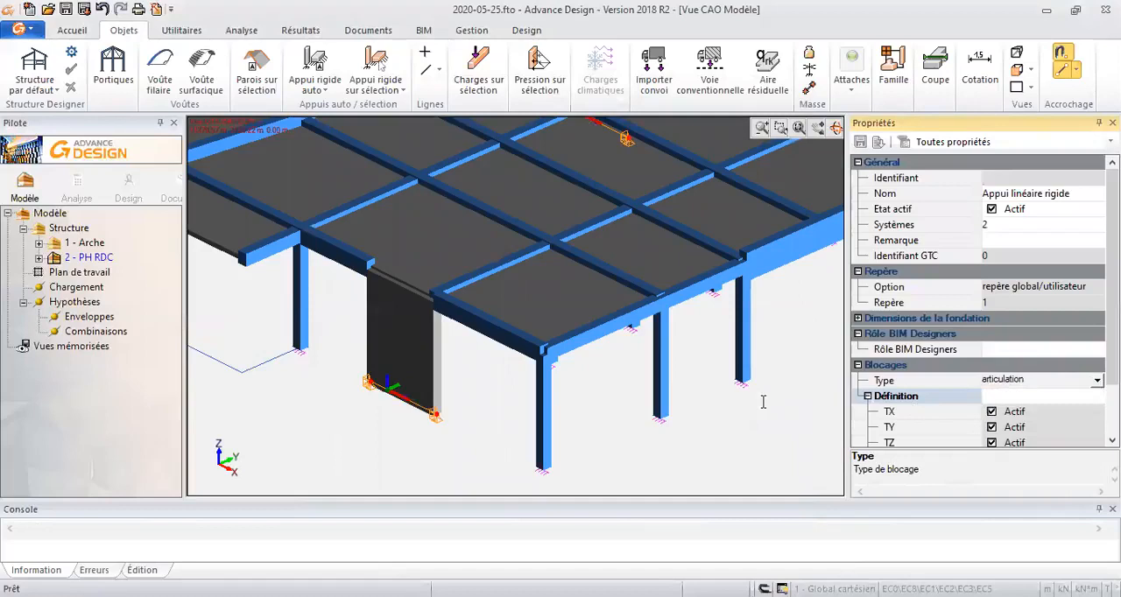
pyautogui.middleClick(618, 400)
pyautogui.middleClick(618, 400)
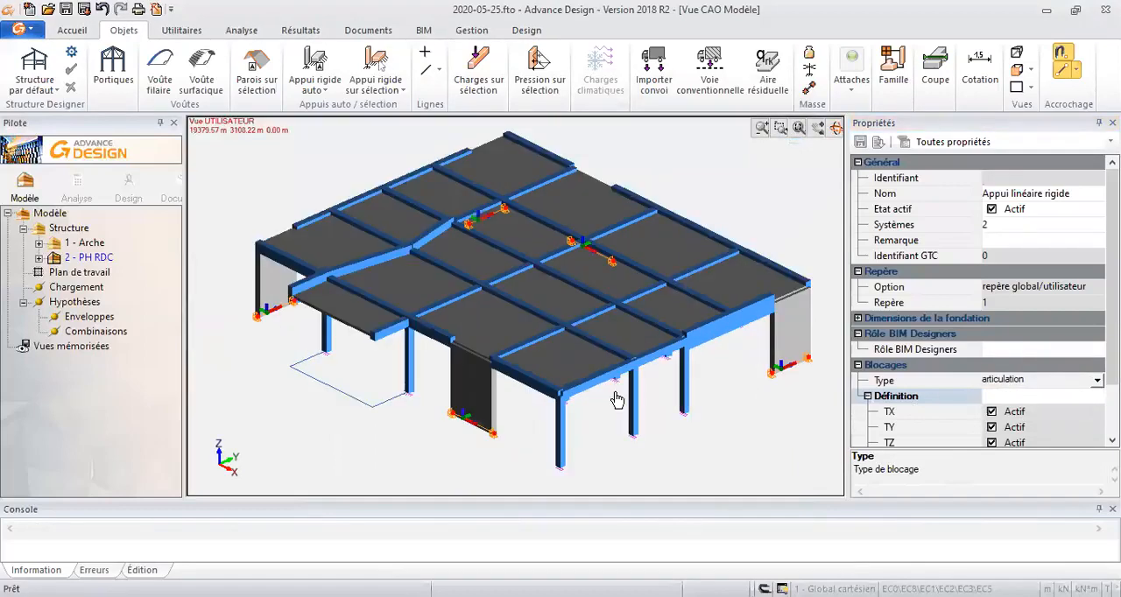
pyautogui.press('Escape')
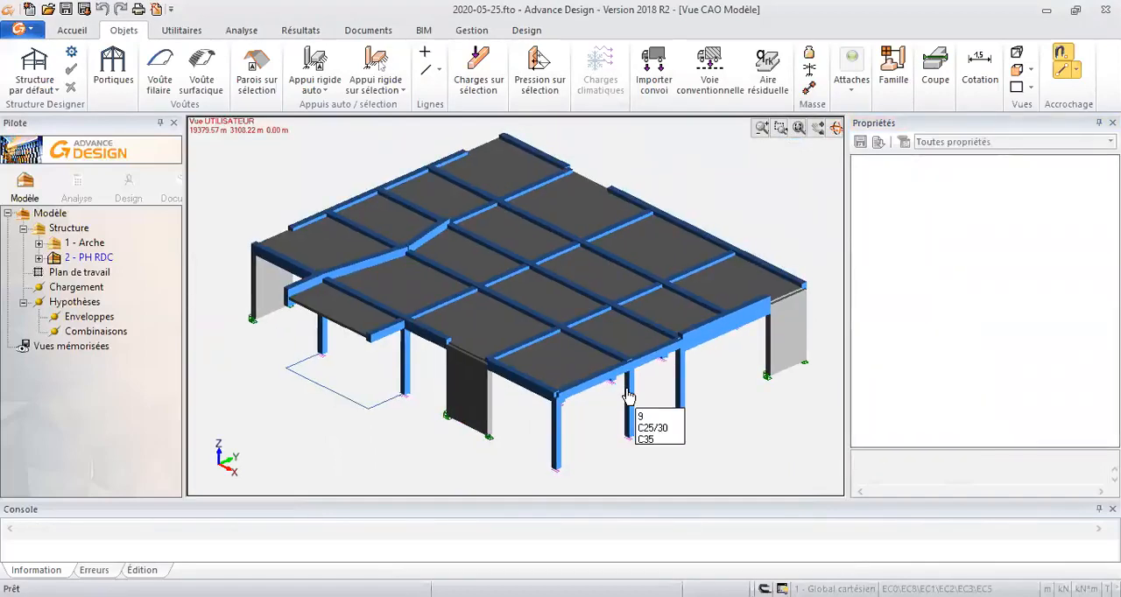
# - Create two load case families under Chargement: Charges Permanentes and Exploitations
pyautogui.click(84, 302)
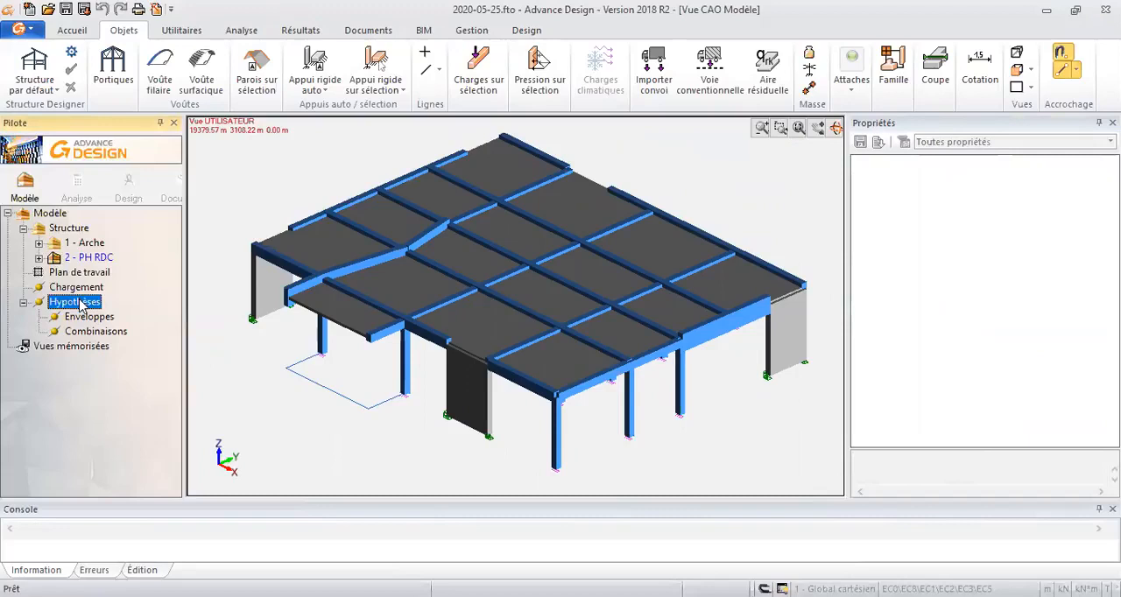
pyautogui.rightClick(94, 289)
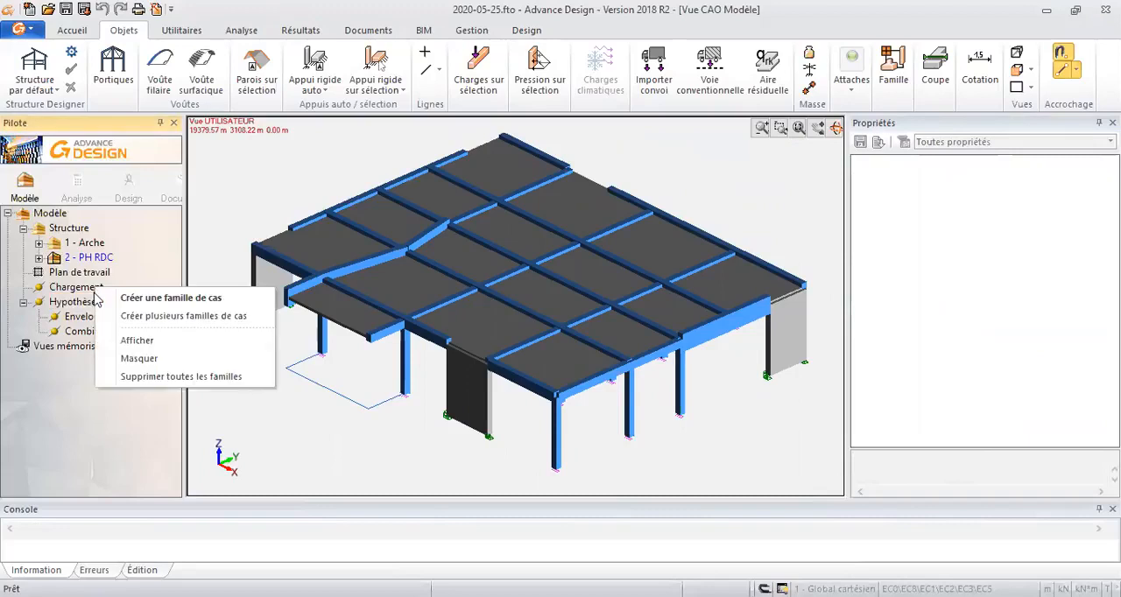
pyautogui.click(125, 301)
pyautogui.click(683, 253)
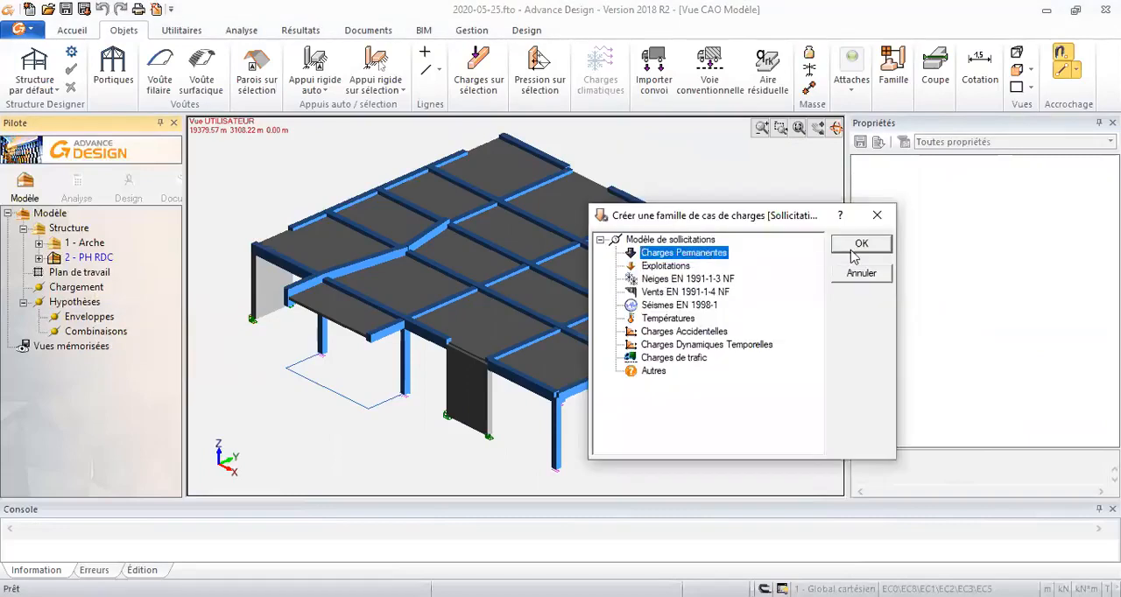
pyautogui.click(862, 245)
pyautogui.rightClick(87, 289)
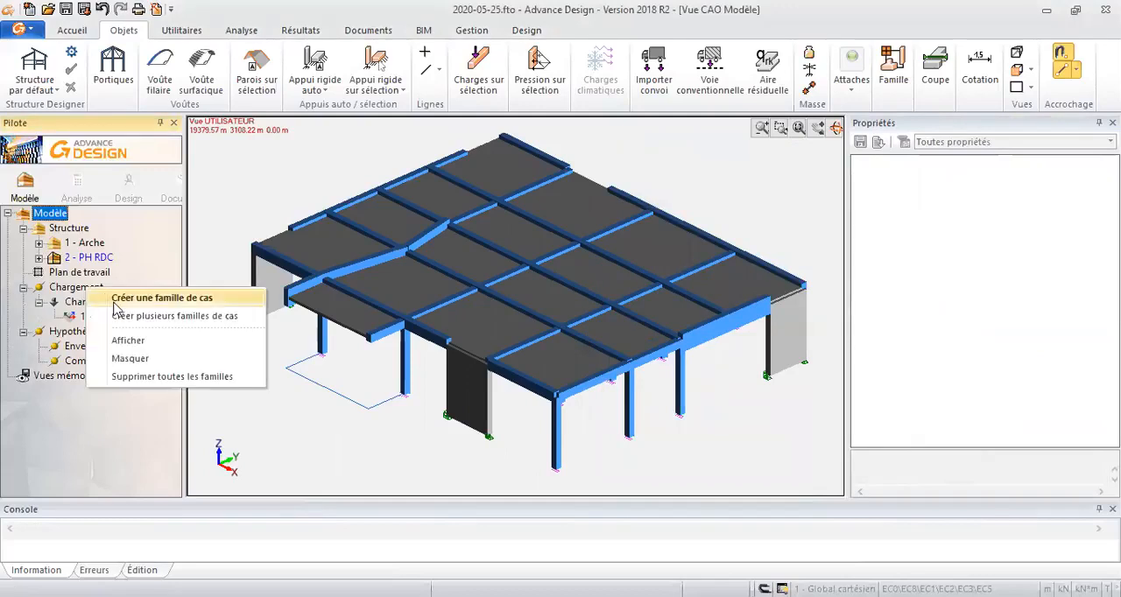
pyautogui.click(123, 296)
pyautogui.click(692, 266)
pyautogui.click(861, 245)
# - Set up a surface load on the floor slab in permanent load case 1 - G, with an FZ component of 4 kN
pyautogui.click(123, 302)
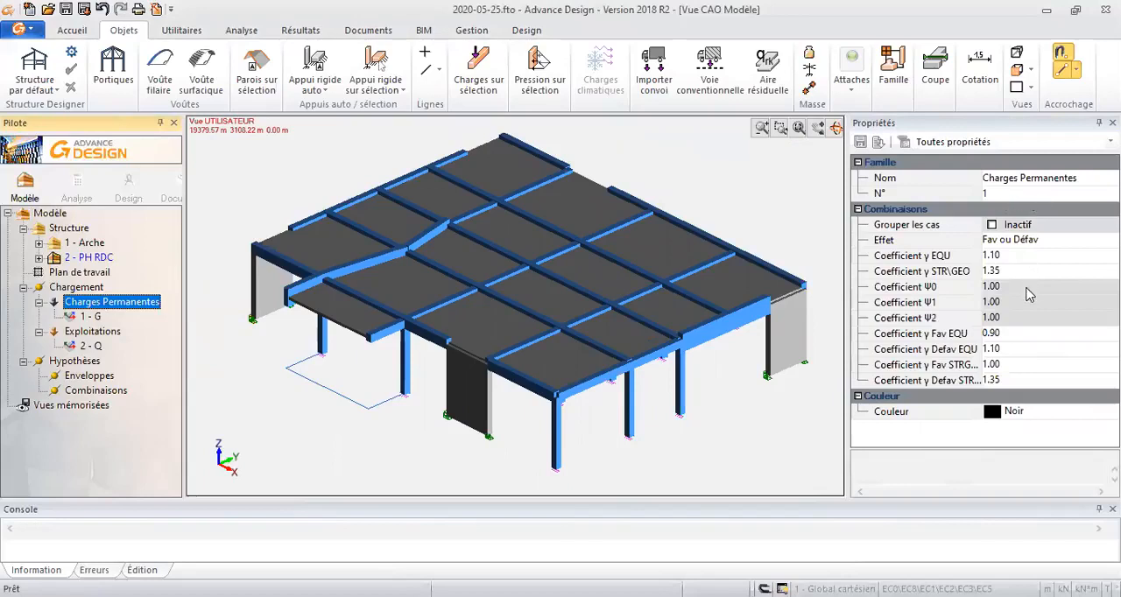
pyautogui.click(83, 316)
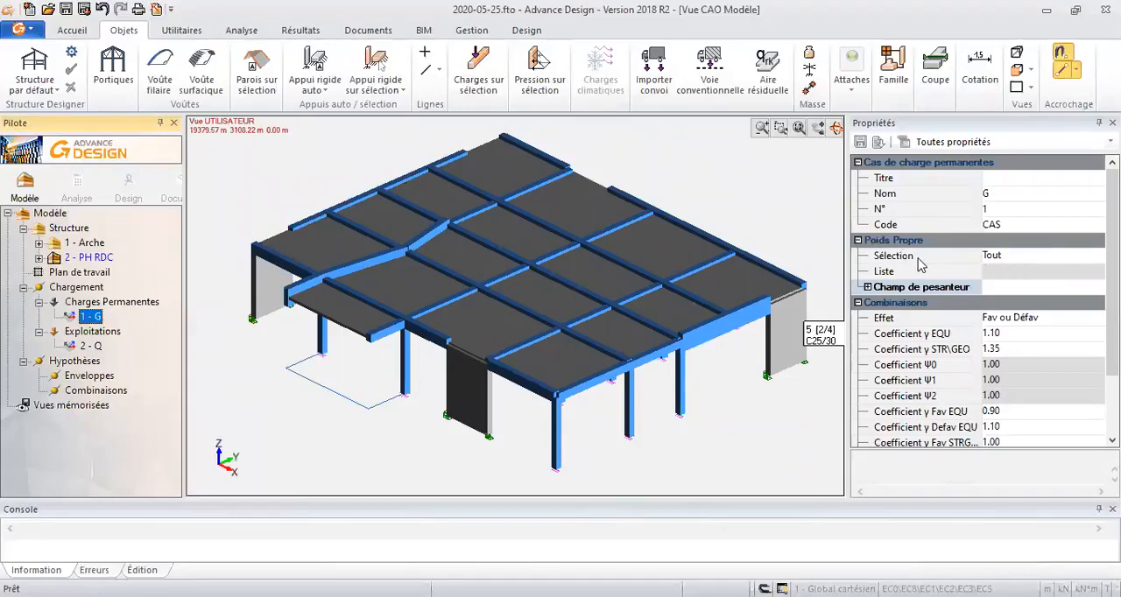
pyautogui.moveTo(690, 185); pyautogui.dragTo(672, 185, button='middle')
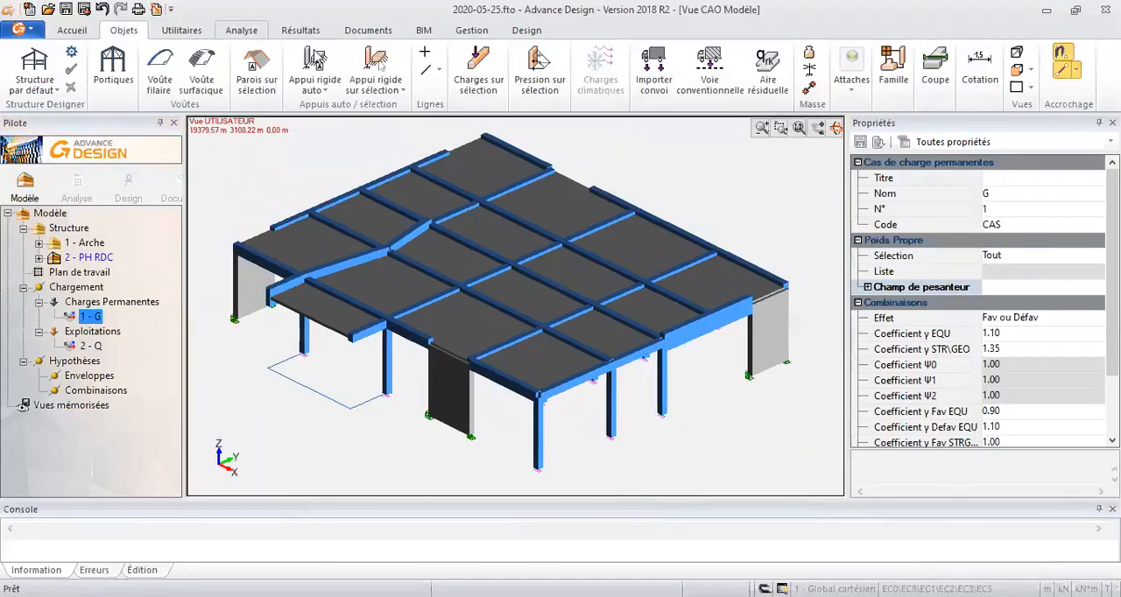
pyautogui.click(402, 308)
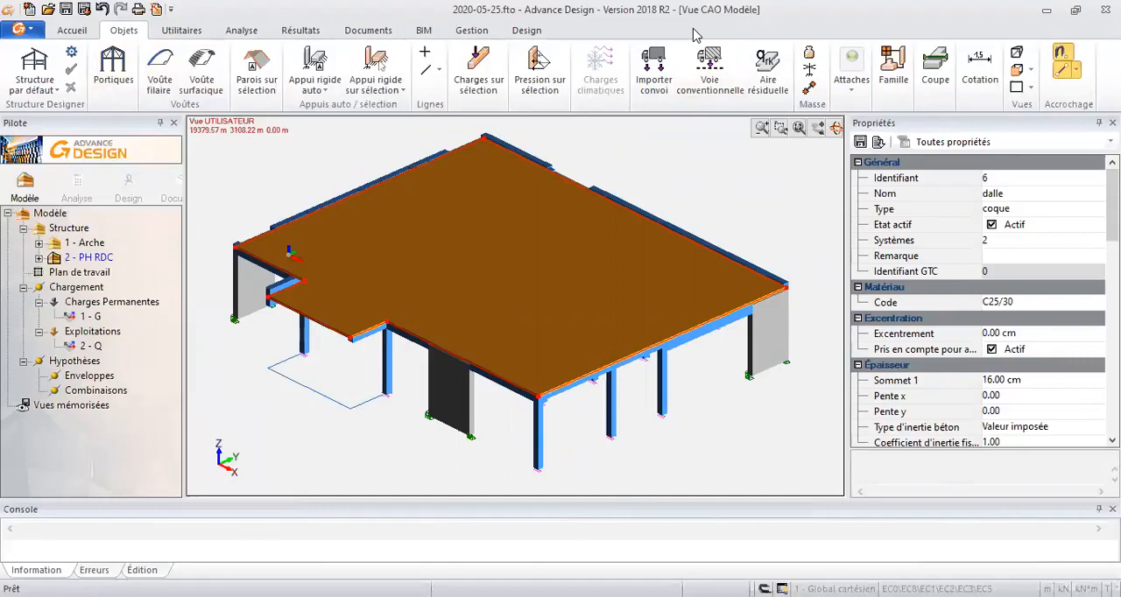
pyautogui.click(477, 77)
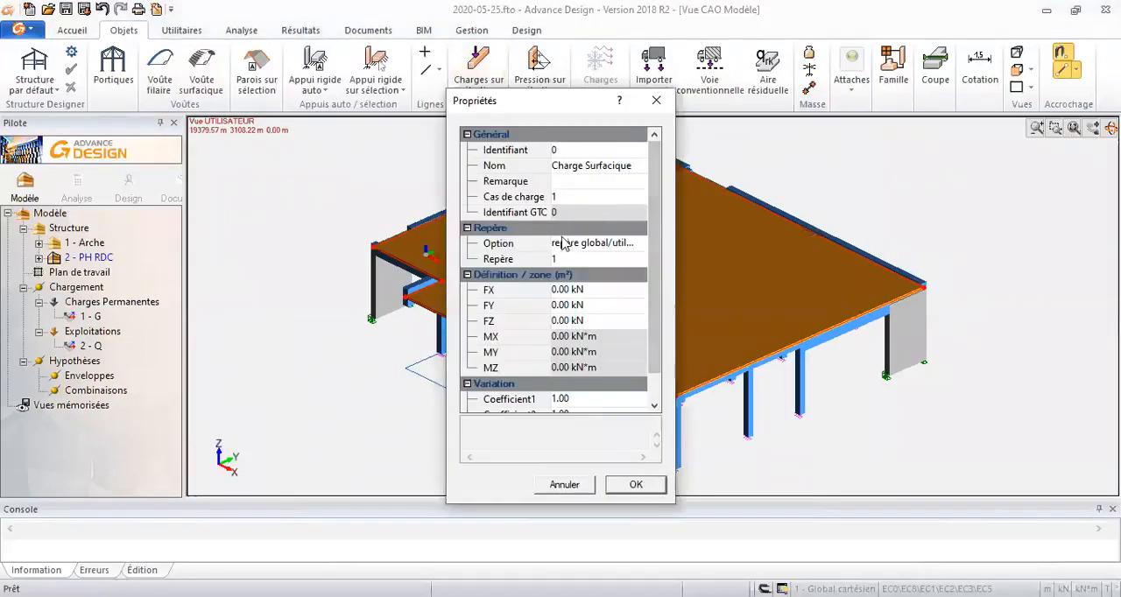
pyautogui.click(574, 319)
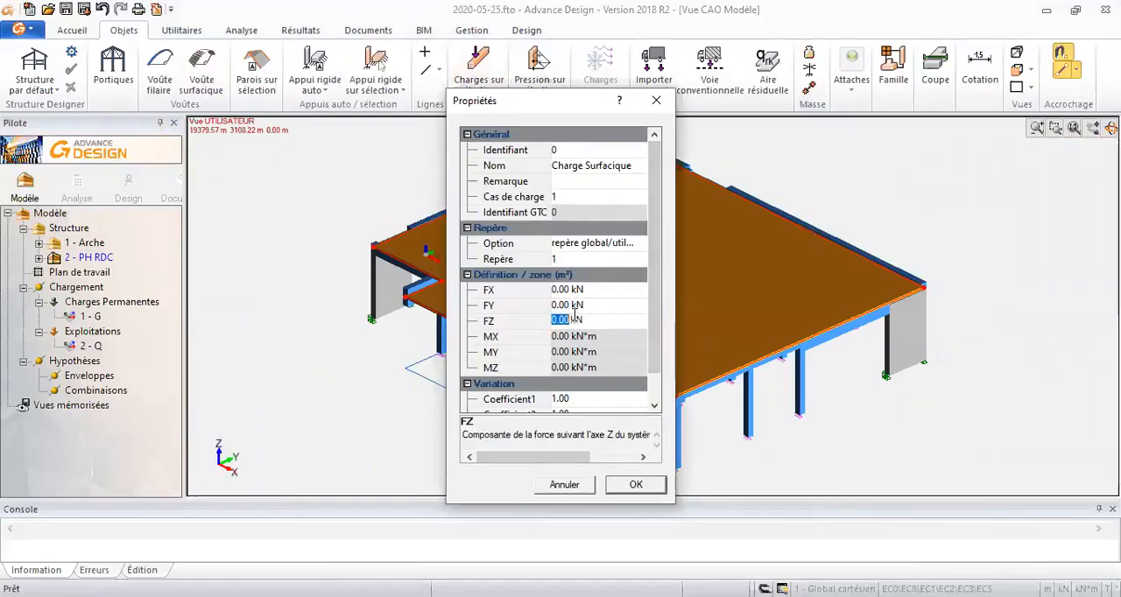
pyautogui.write('-')
pyautogui.press('BackSpace')
pyautogui.press('BackSpace')
pyautogui.press('BackSpace')
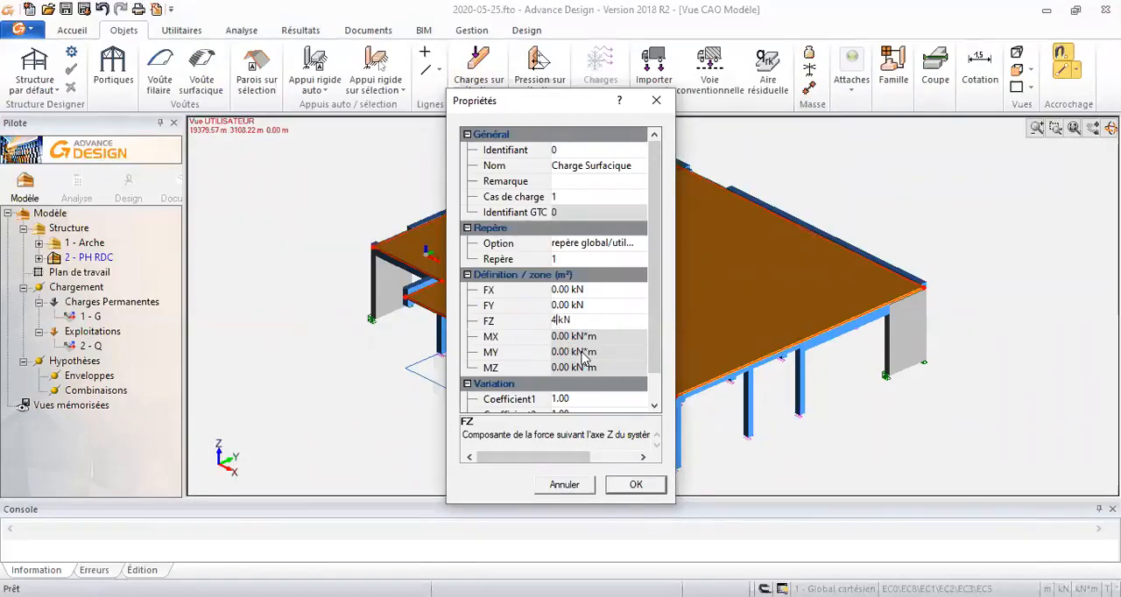
# - Set the FZ component of the slab's surface load in load case 1 to -4 kN and create the load
pyautogui.press('BackSpace')
pyautogui.write('-')
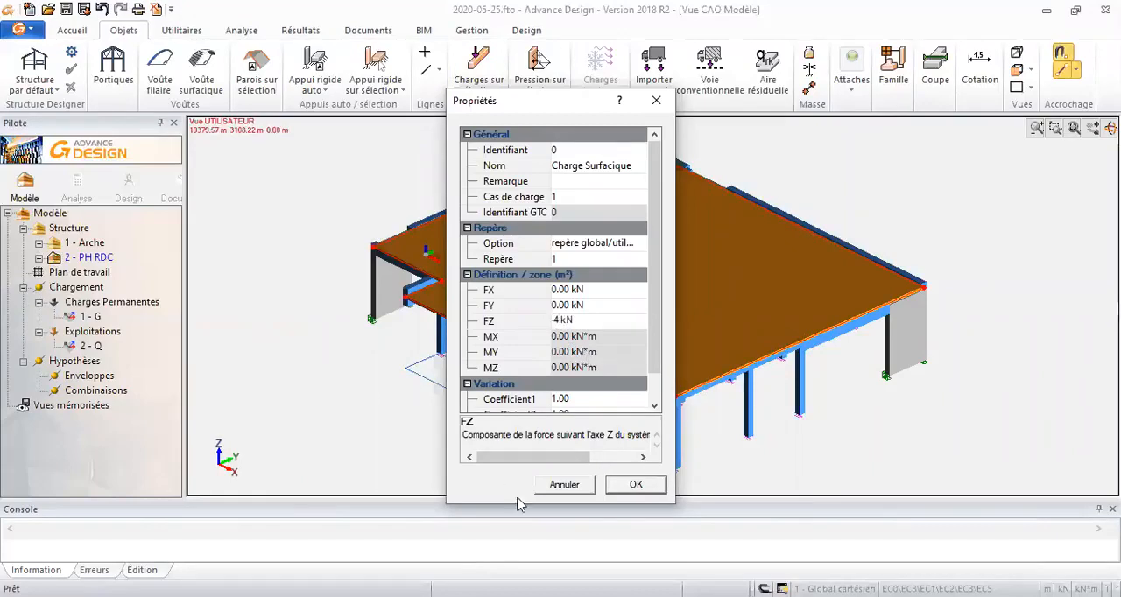
pyautogui.click(639, 488)
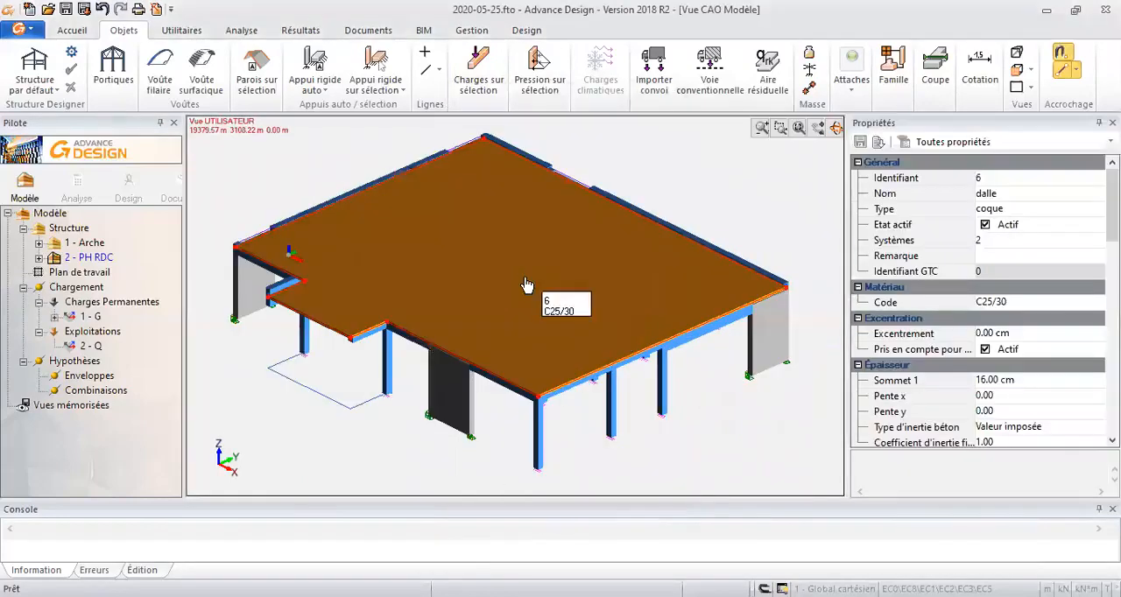
# - Clear the slab selection and apply automatic scaling to the displayed loads
pyautogui.rightClick(298, 184)
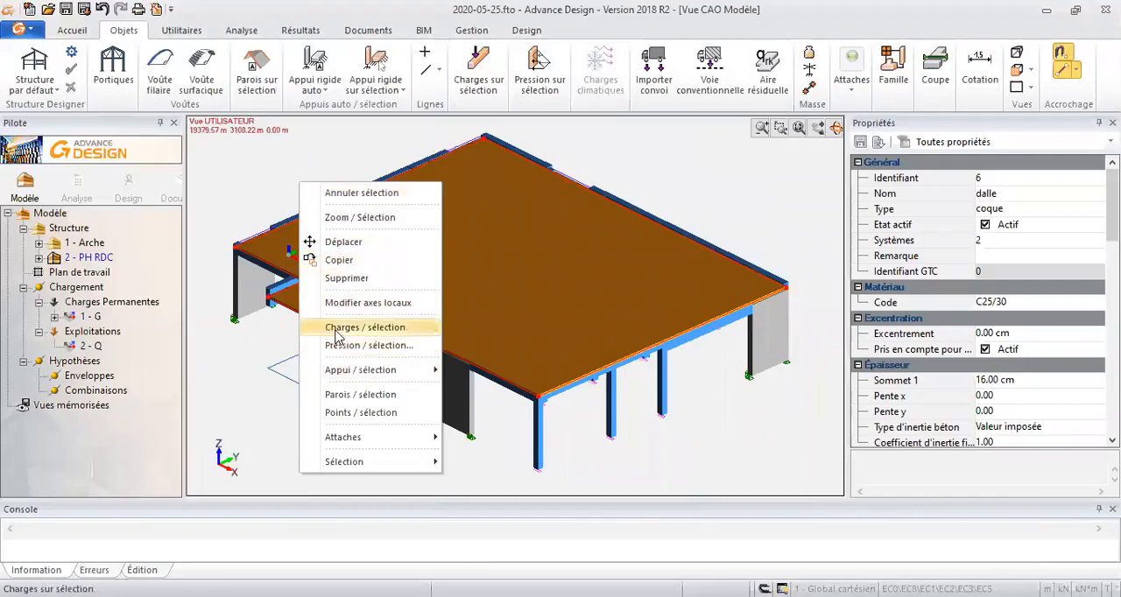
pyautogui.click(284, 193)
pyautogui.click(284, 192)
pyautogui.rightClick(284, 192)
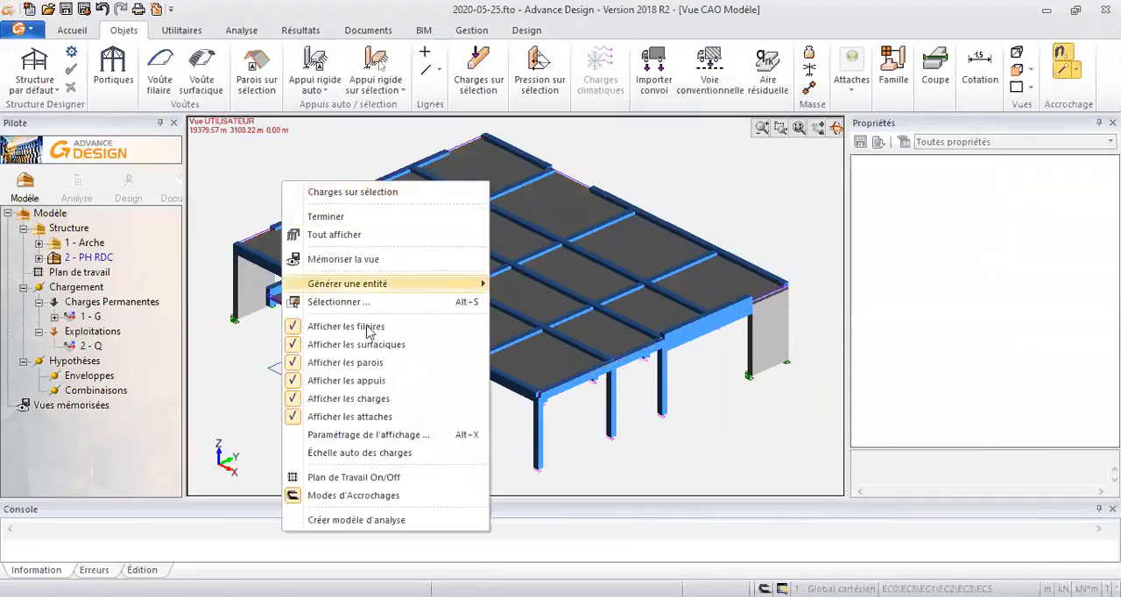
pyautogui.click(381, 453)
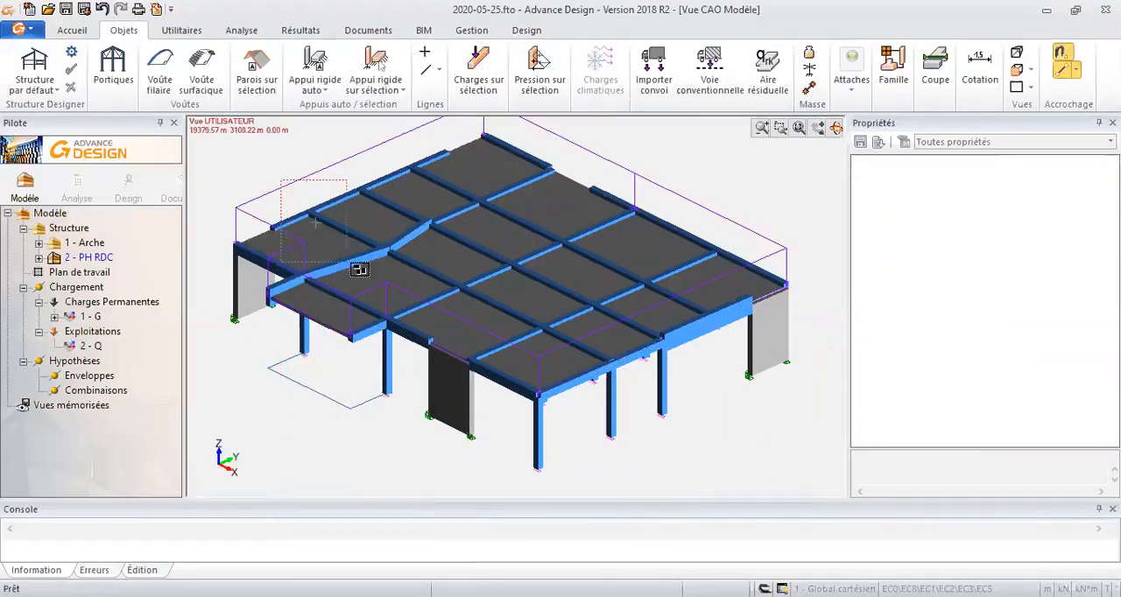
# - Add a surface load to the floor slab in load case 2 with FZ of -1.50 kN, and clear the selection
pyautogui.click(336, 250)
pyautogui.rightClick(335, 250)
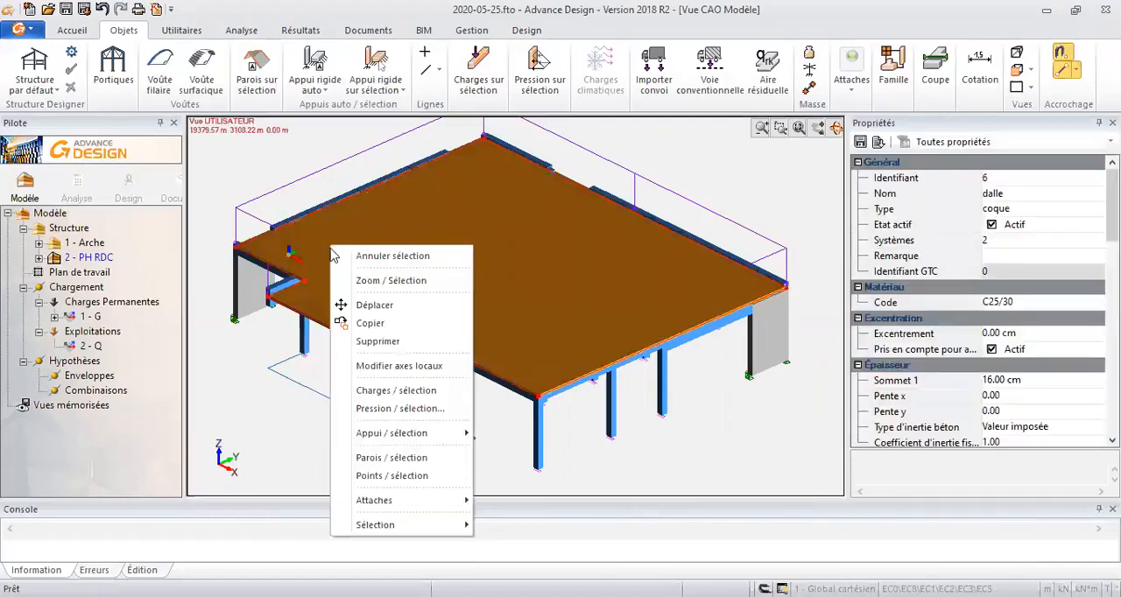
pyautogui.click(411, 409)
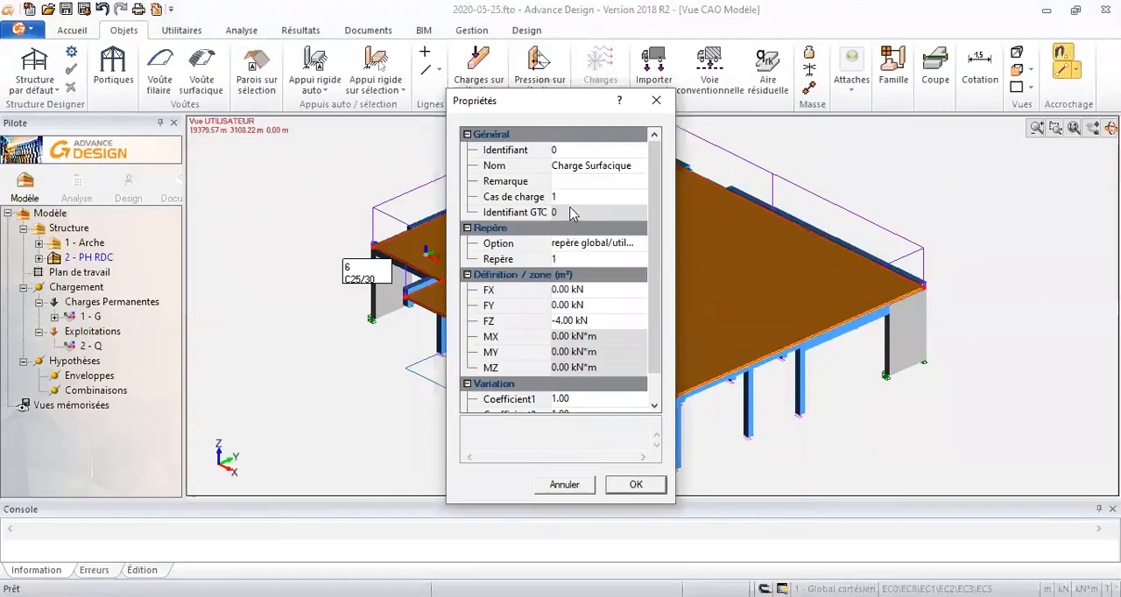
pyautogui.click(571, 198)
pyautogui.click(557, 320)
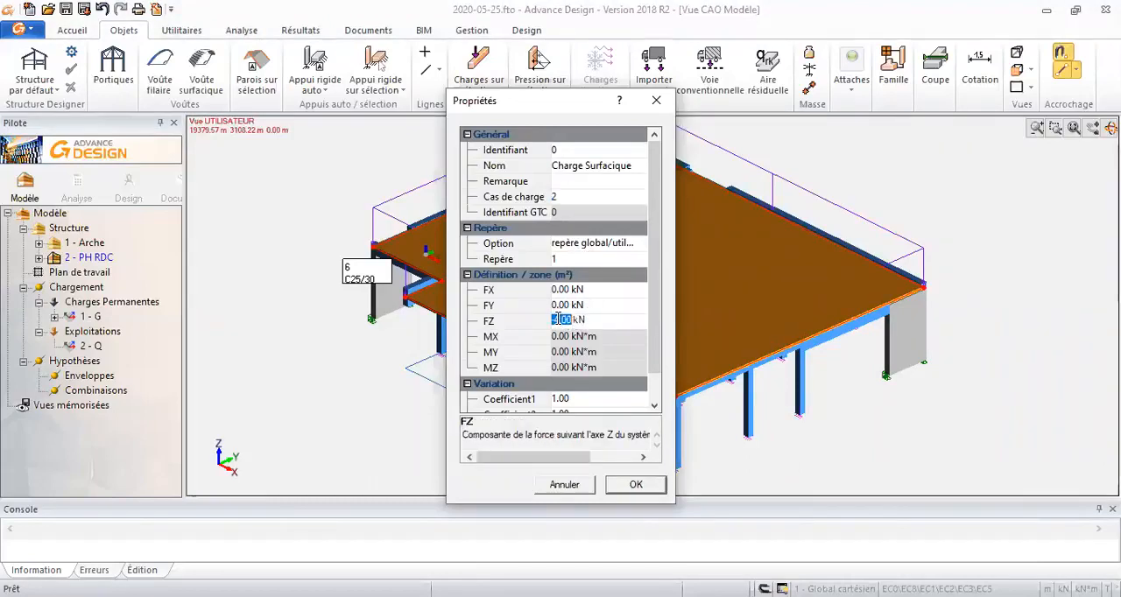
pyautogui.write('-1.')
pyautogui.click(636, 484)
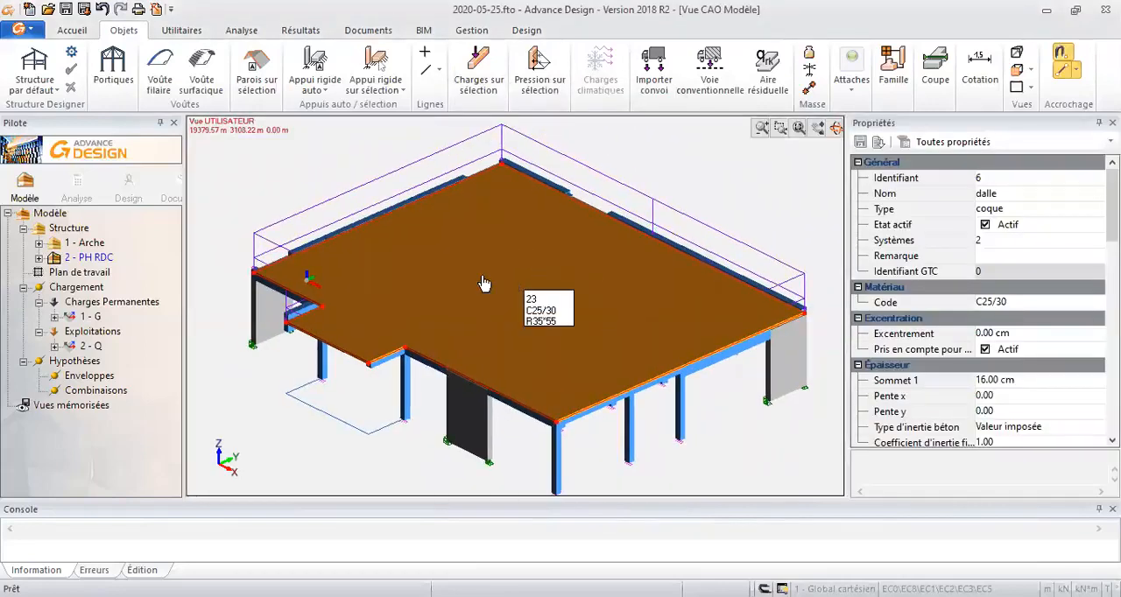
pyautogui.click(277, 254)
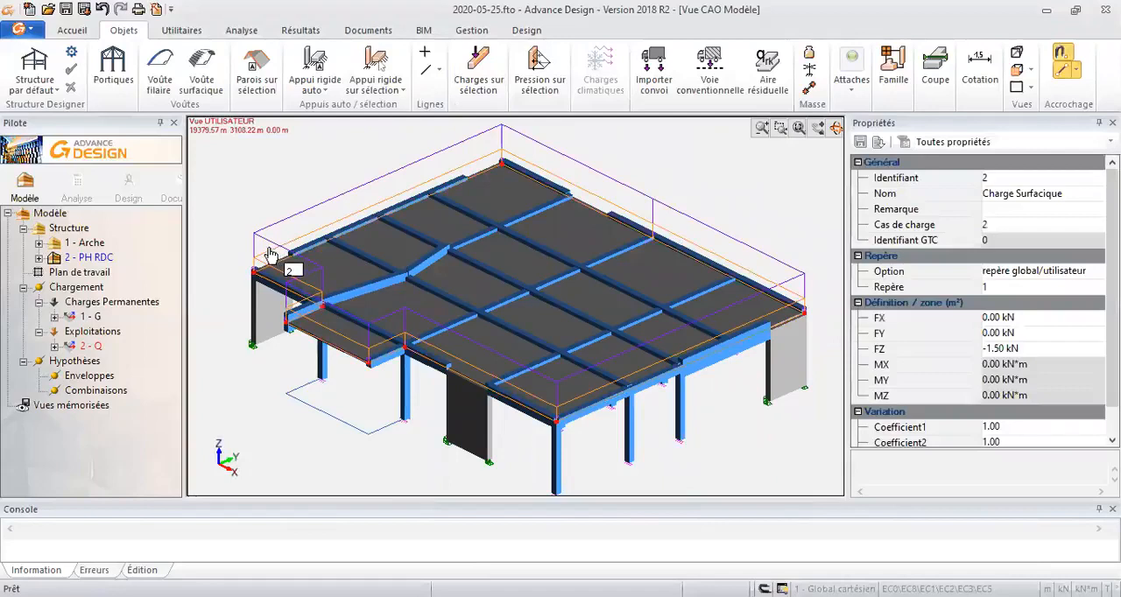
pyautogui.press('Escape')
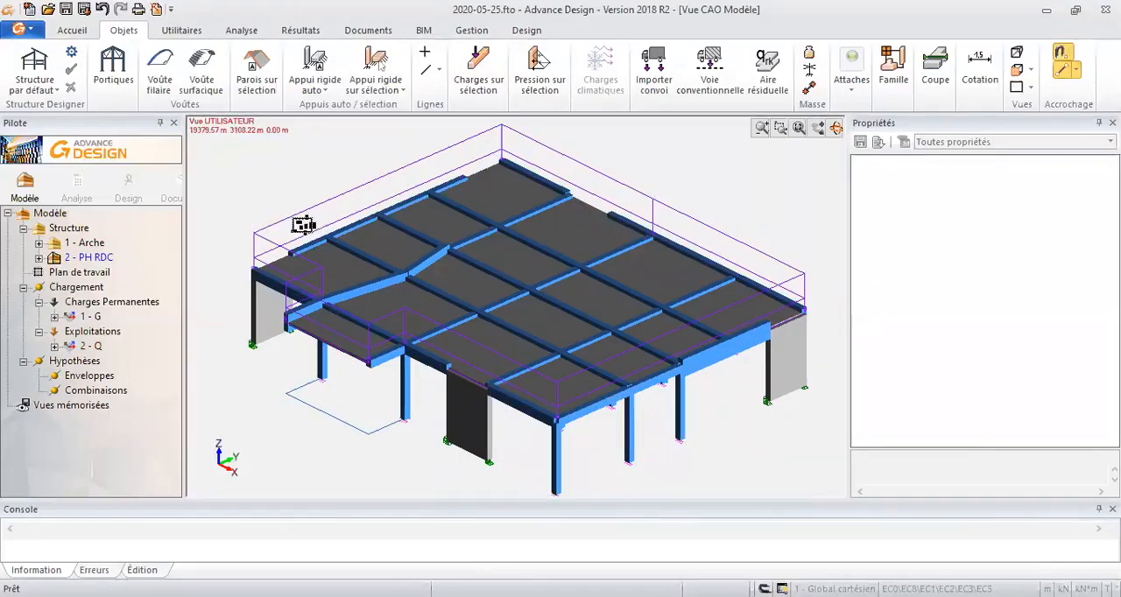
pyautogui.click(282, 217)
pyautogui.press('Escape')
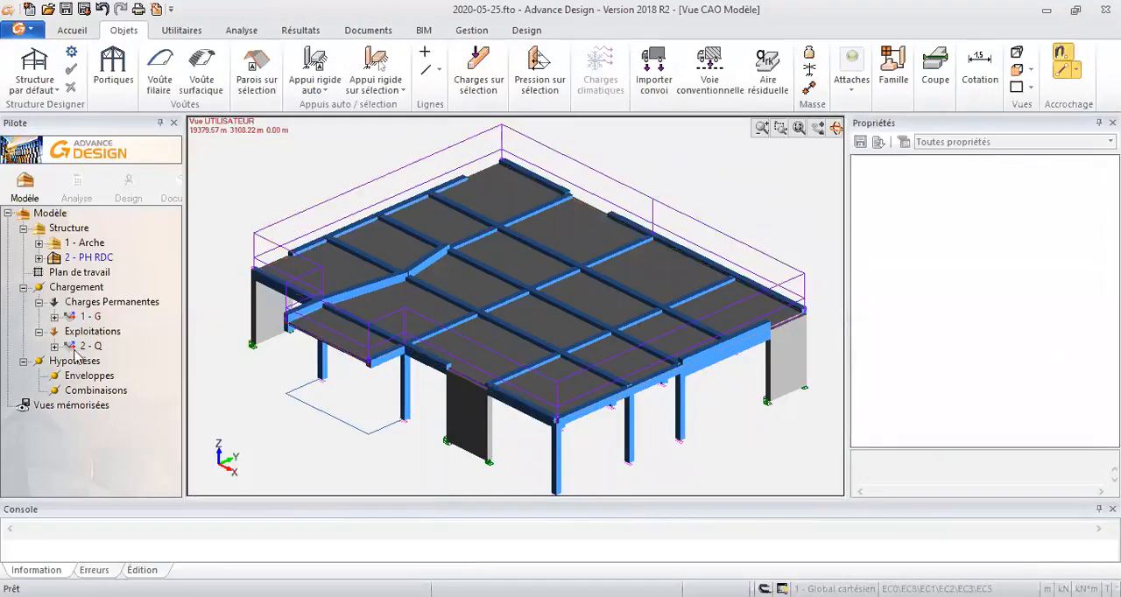
# - Generate simplified load combinations for ELU STR/GEO and ELS characteristic and quasi-permanent, with category A live loads
pyautogui.rightClick(84, 396)
pyautogui.click(74, 395)
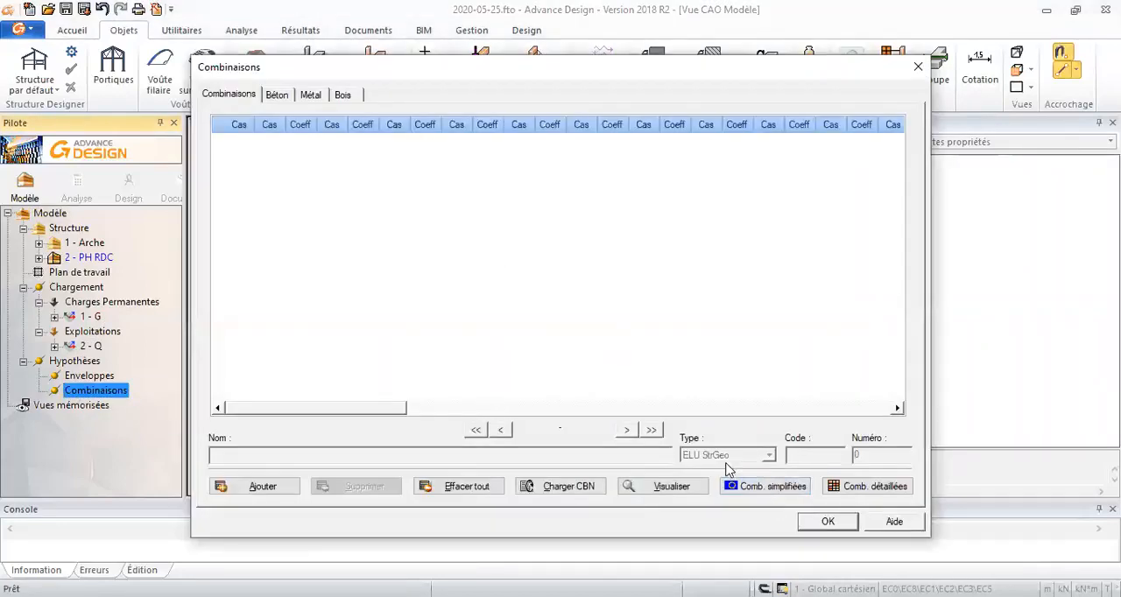
pyautogui.click(739, 486)
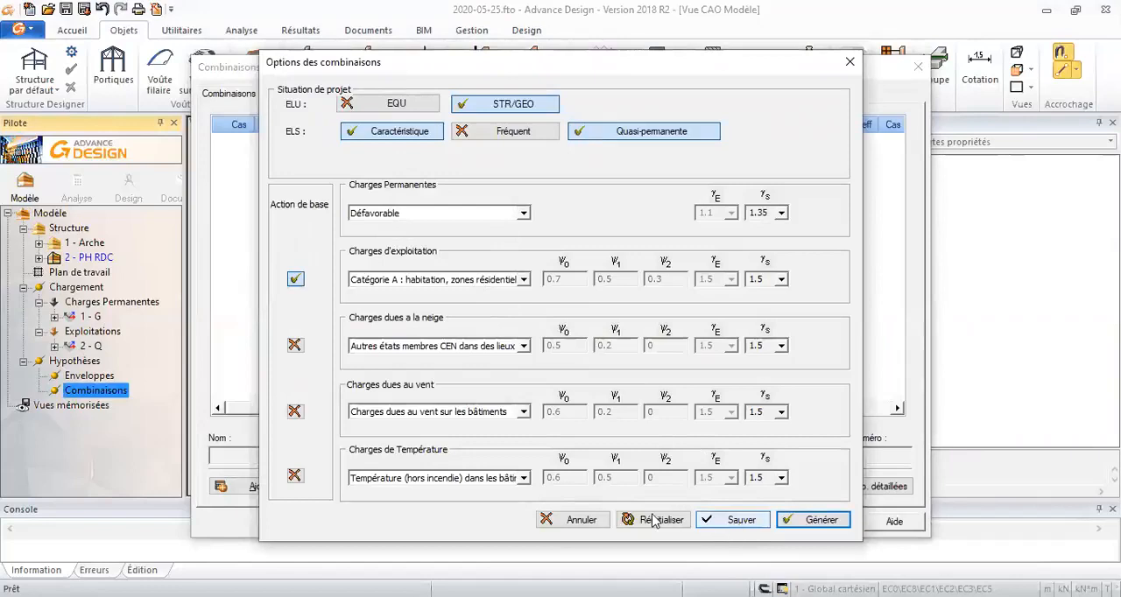
pyautogui.click(821, 522)
pyautogui.click(823, 529)
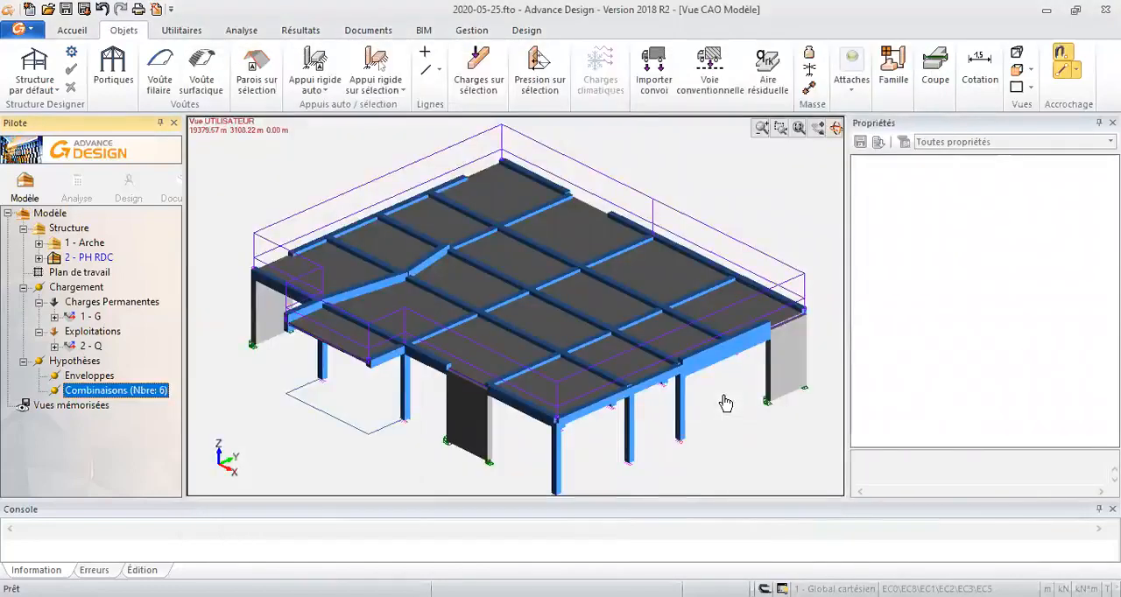
# - Accept Grille mesh options with a 0.6 m default element size and run a new analysis model with finite element calculation
pyautogui.moveTo(459, 160); pyautogui.dragTo(452, 162, button='middle')
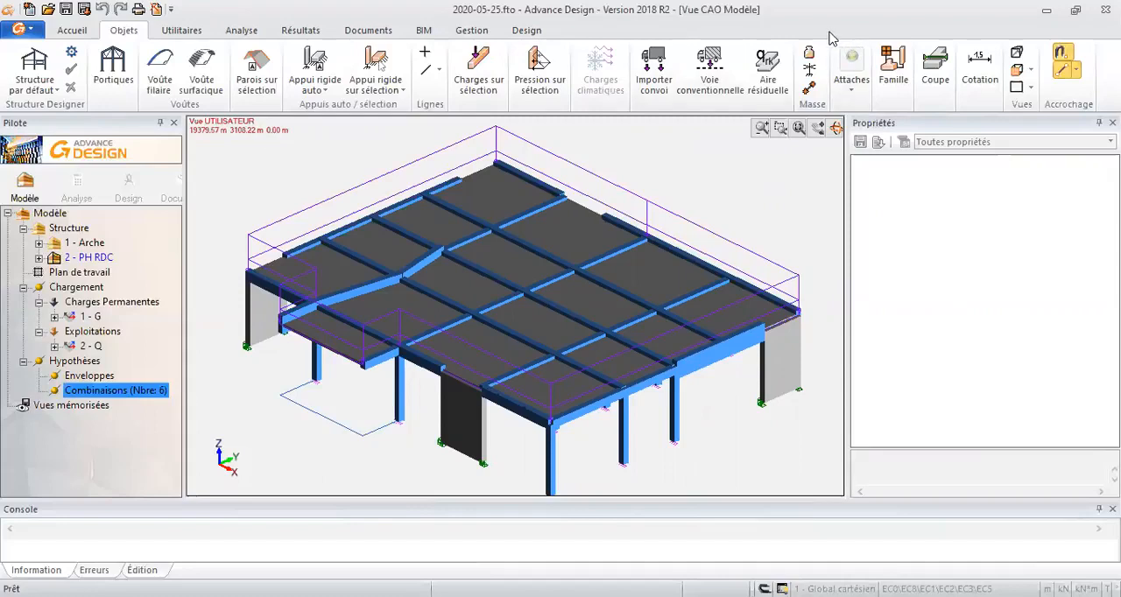
pyautogui.click(241, 30)
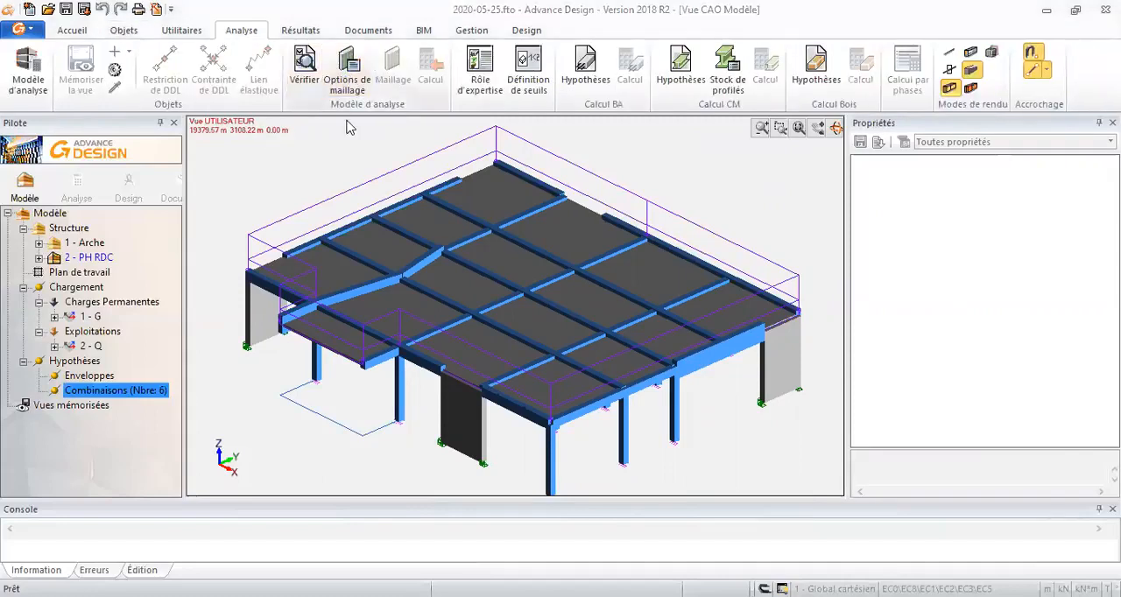
pyautogui.click(347, 70)
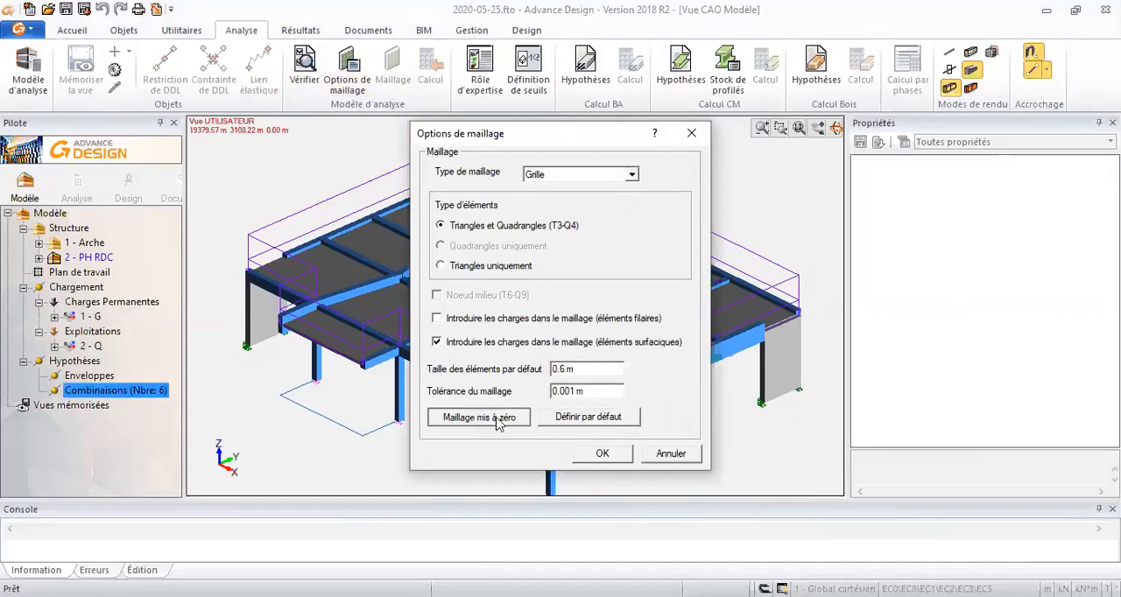
pyautogui.click(595, 453)
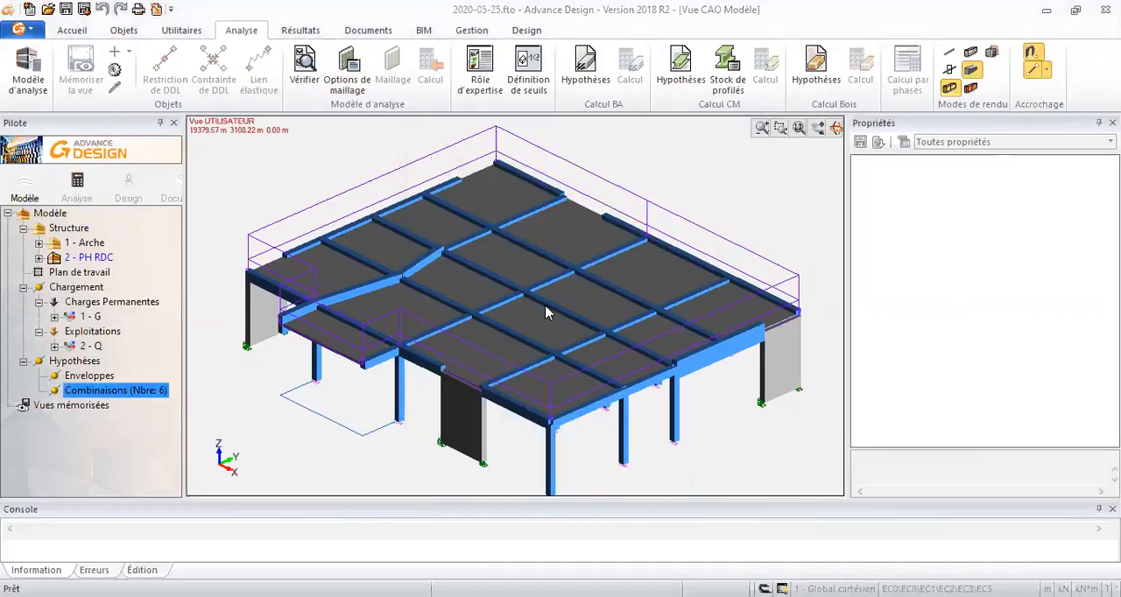
pyautogui.click(511, 327)
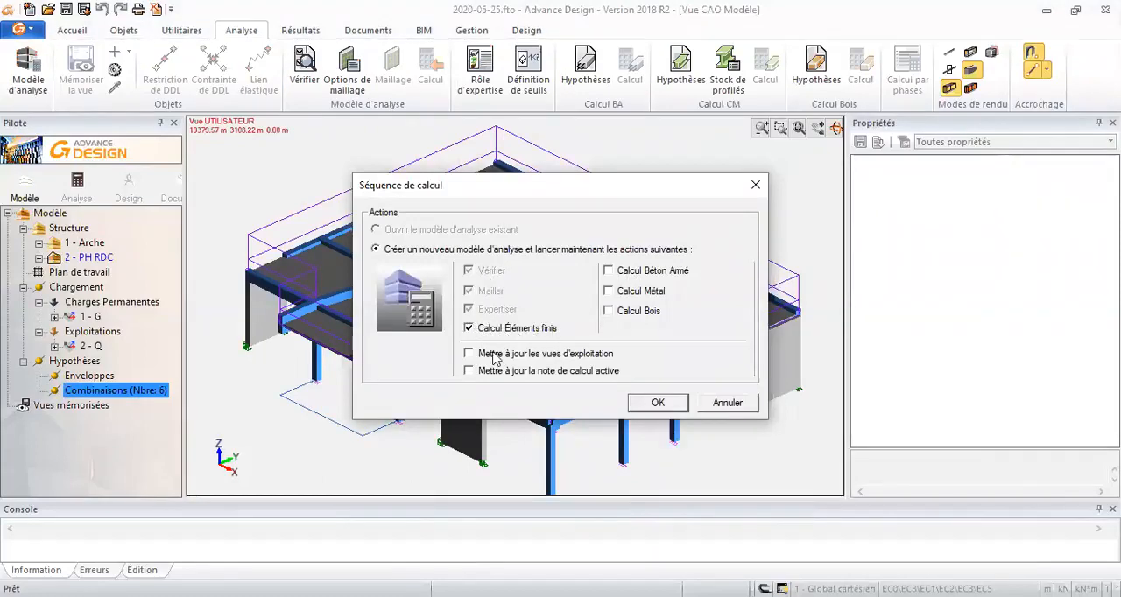
pyautogui.click(653, 404)
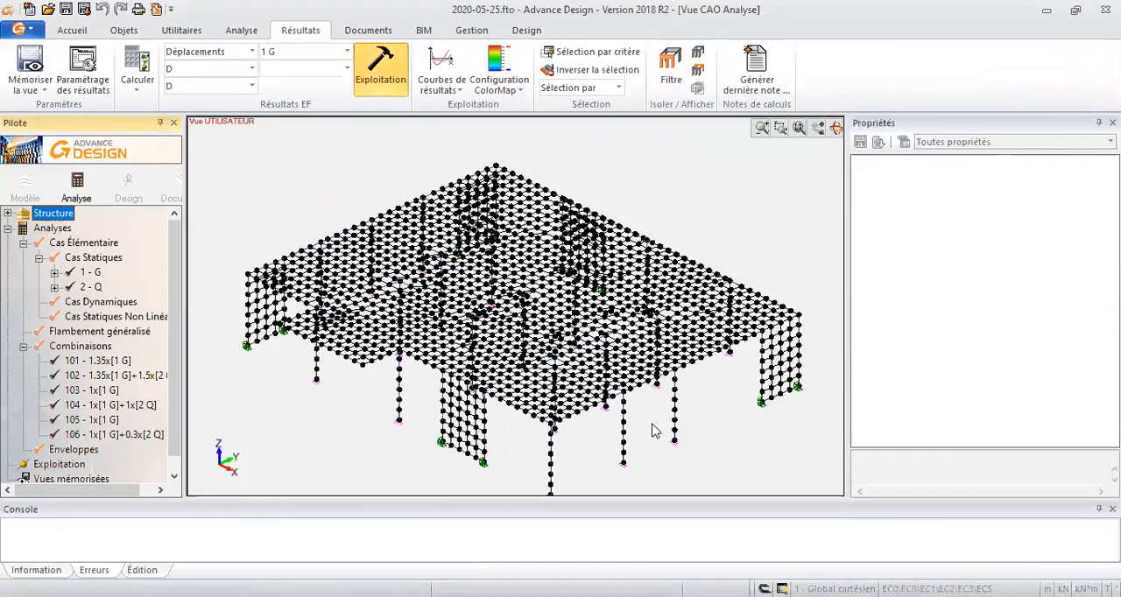
# - Display the nodal DZ displacement results on the analysis model for load case 1 - G and examine the slab
pyautogui.hotkey('alt', 'z')
pyautogui.click(419, 175)
pyautogui.click(418, 174)
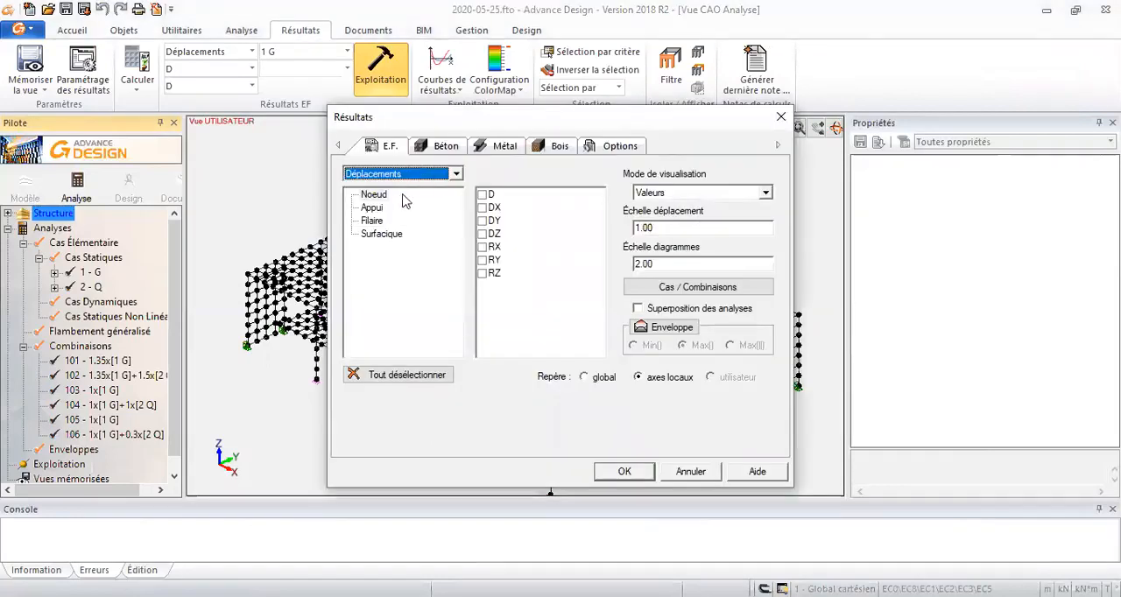
pyautogui.click(375, 194)
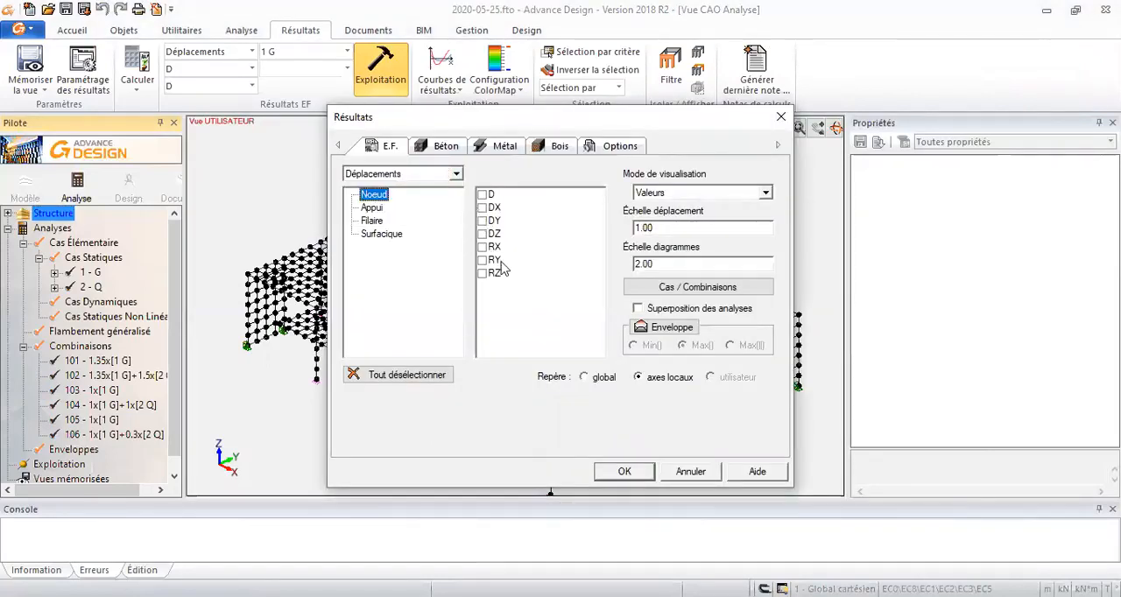
pyautogui.click(494, 235)
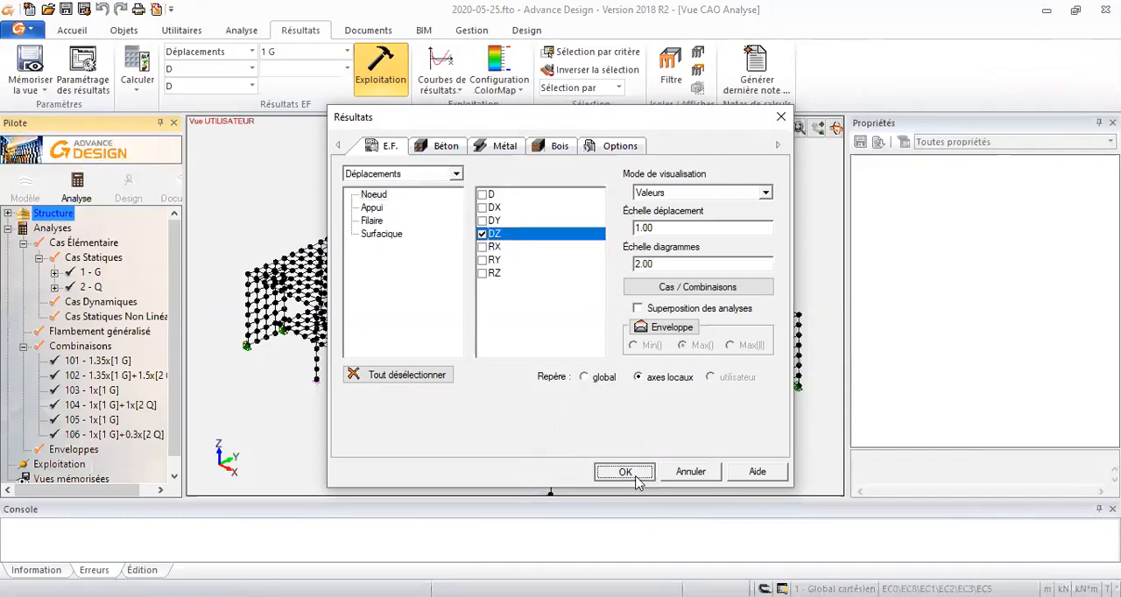
pyautogui.click(625, 473)
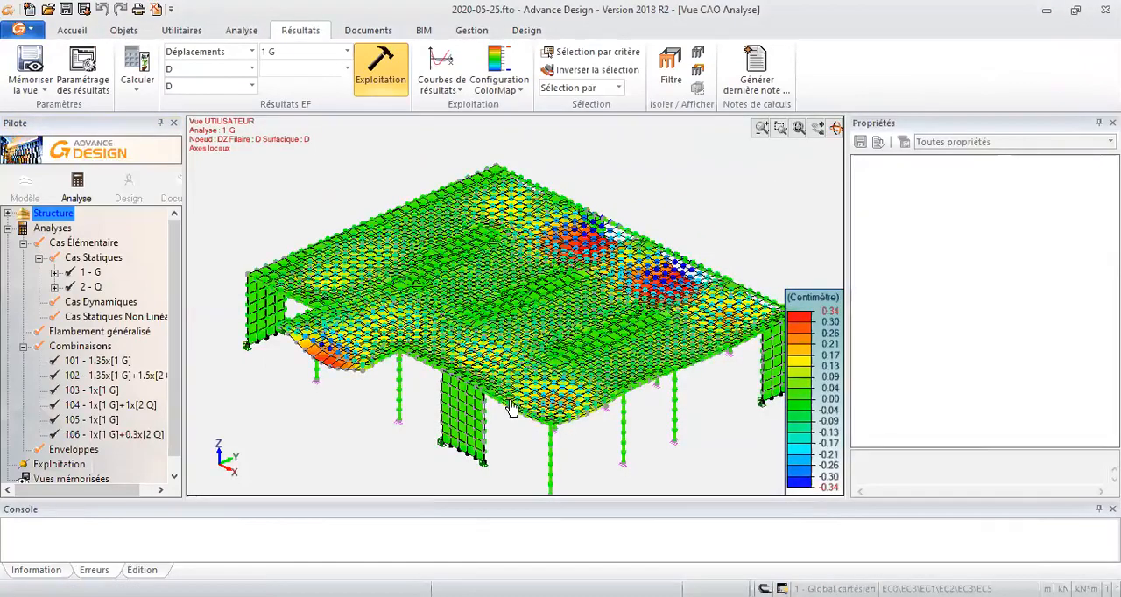
pyautogui.moveTo(467, 382); pyautogui.dragTo(487, 342, button='middle')
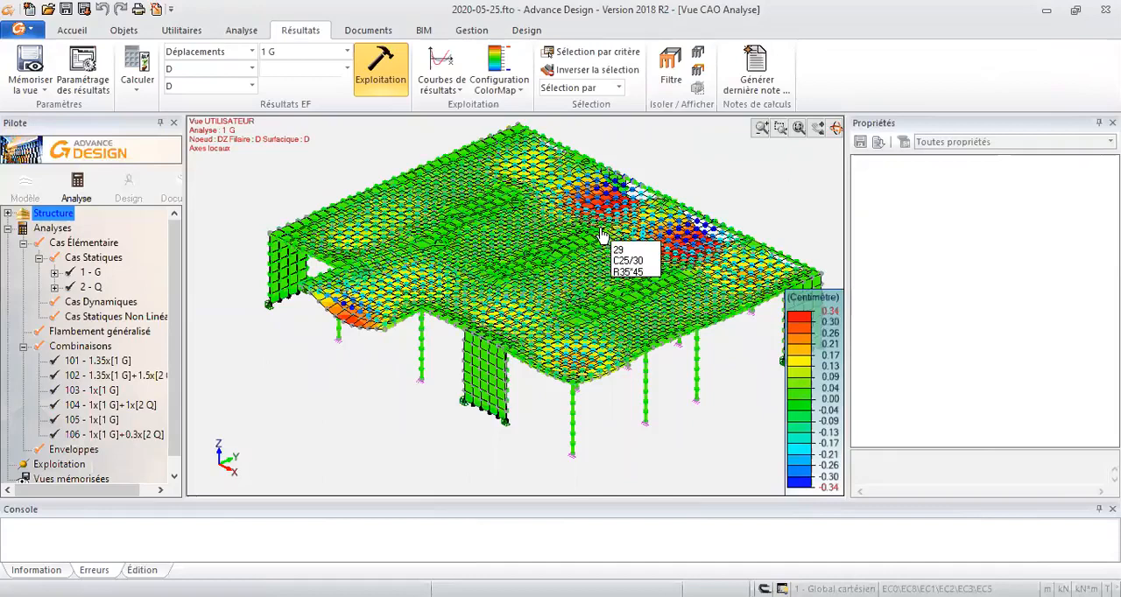
# - Return to the CAD model, select the whole structure in front view and set up a multiple copy with translation vector 0, 0, 4
pyautogui.click(24, 182)
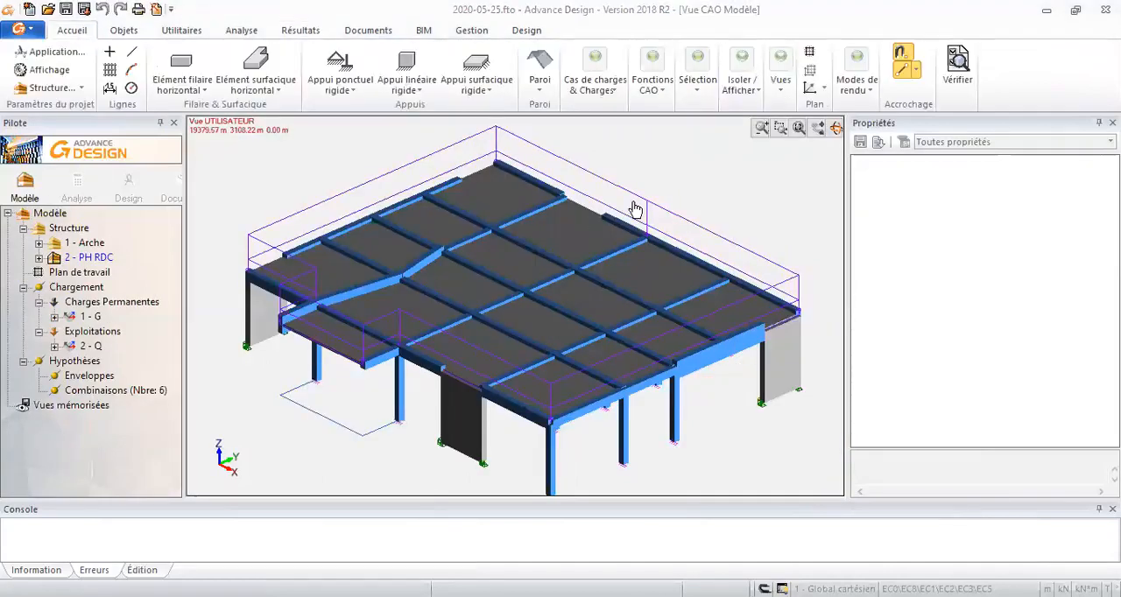
pyautogui.keyDown('shift'); pyautogui.moveTo(646, 275); pyautogui.dragTo(698, 260, button='middle'); pyautogui.keyUp('shift')
pyautogui.moveTo(779, 230); pyautogui.dragTo(234, 313)
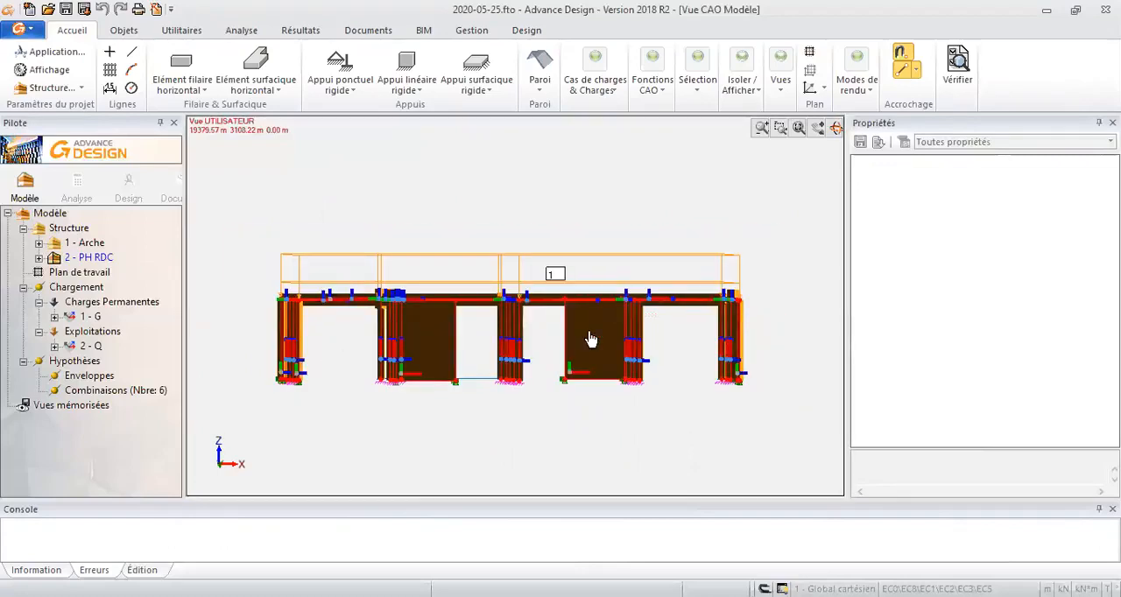
pyautogui.rightClick(427, 228)
pyautogui.click(505, 306)
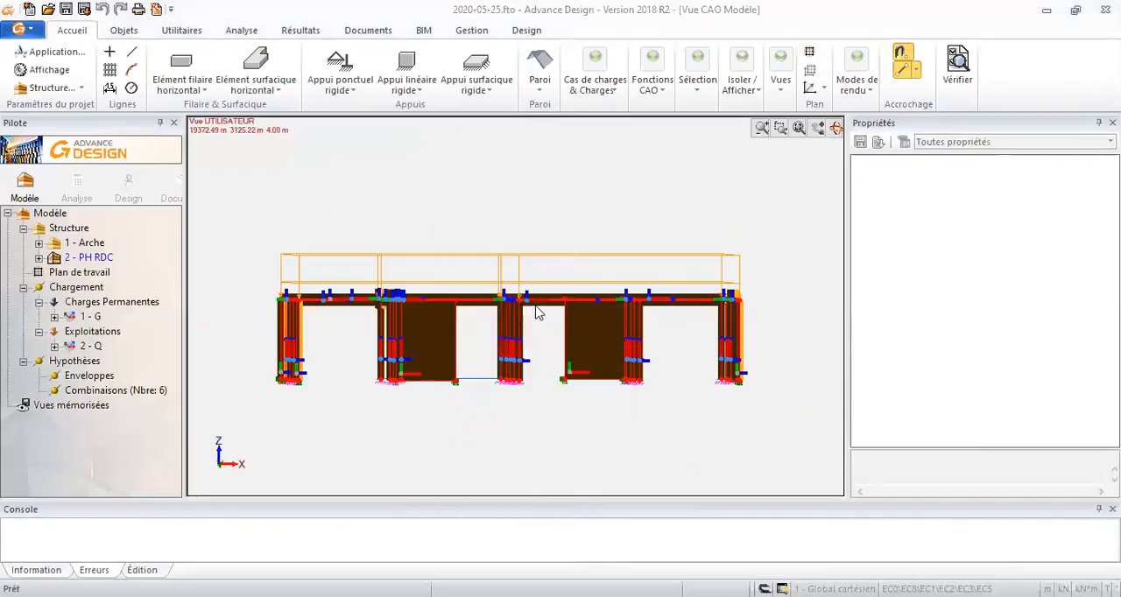
pyautogui.click(232, 411)
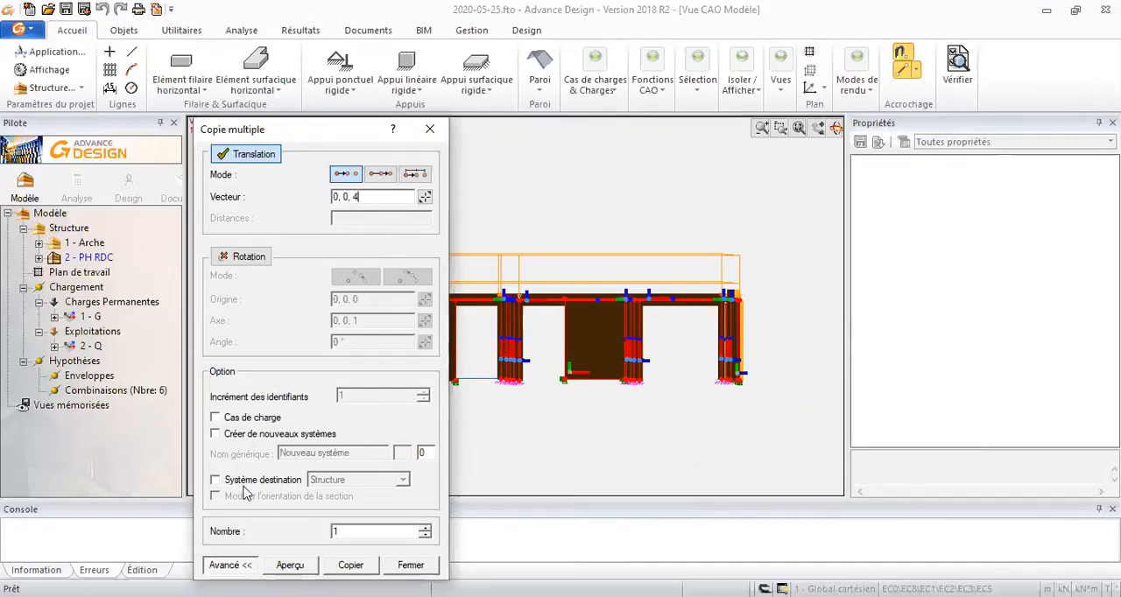
# - Enable creating new systems for the multiple copy, with generic name PH and both numbering values set to 1
pyautogui.click(250, 435)
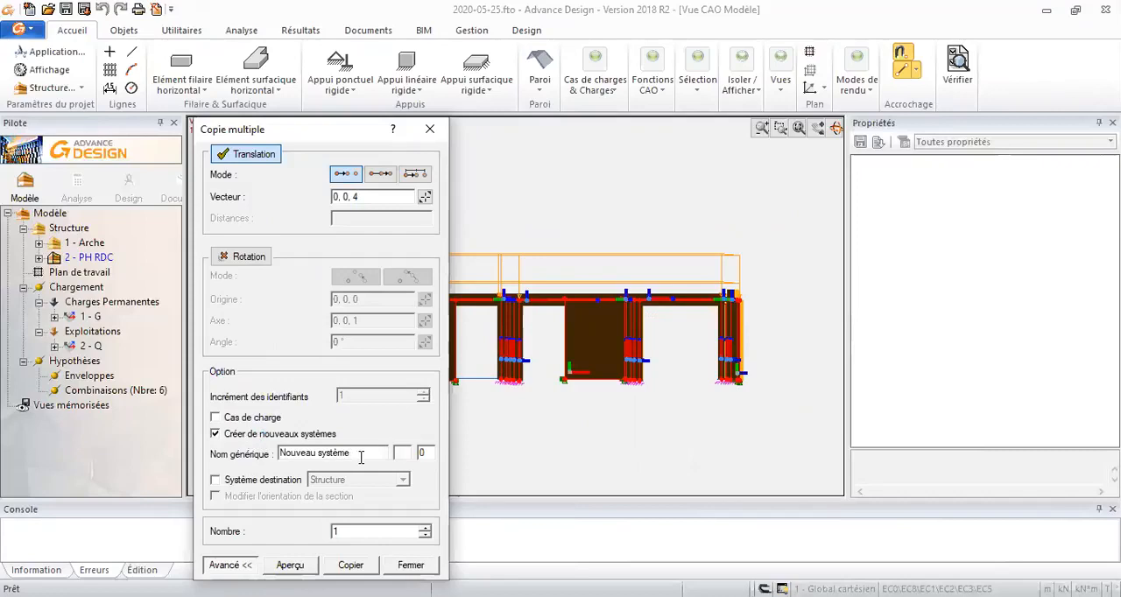
pyautogui.moveTo(328, 454); pyautogui.dragTo(260, 453)
pyautogui.write('PH')
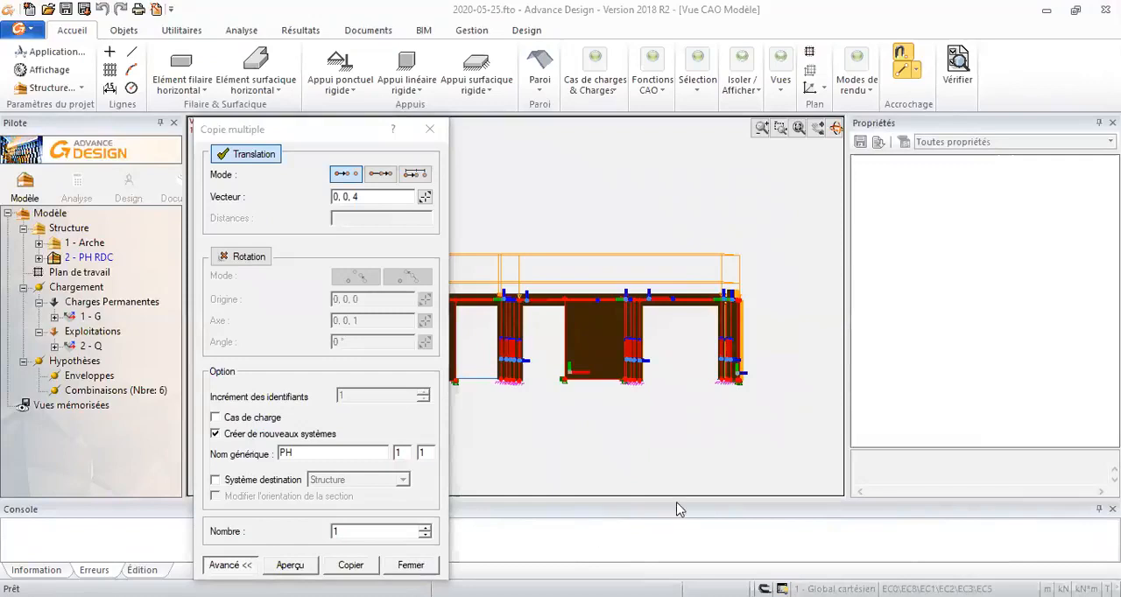
pyautogui.hotkey('alt', 'Tab')
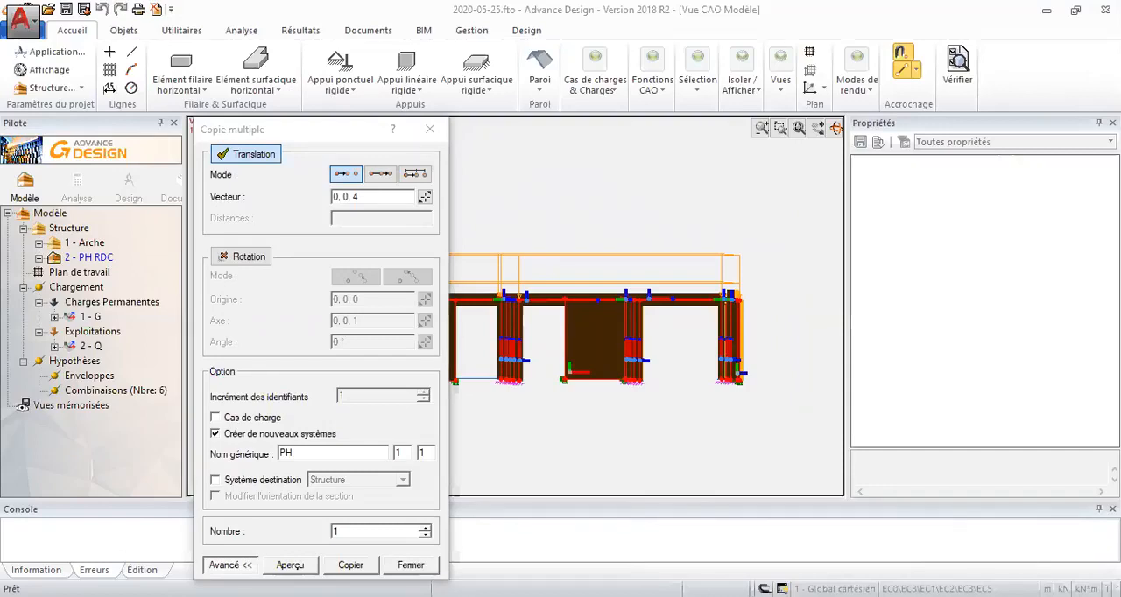
# - Set the number of copies to 5, preview the stacked storeys, create the copies and close the multiple copy dialog
pyautogui.doubleClick(344, 531)
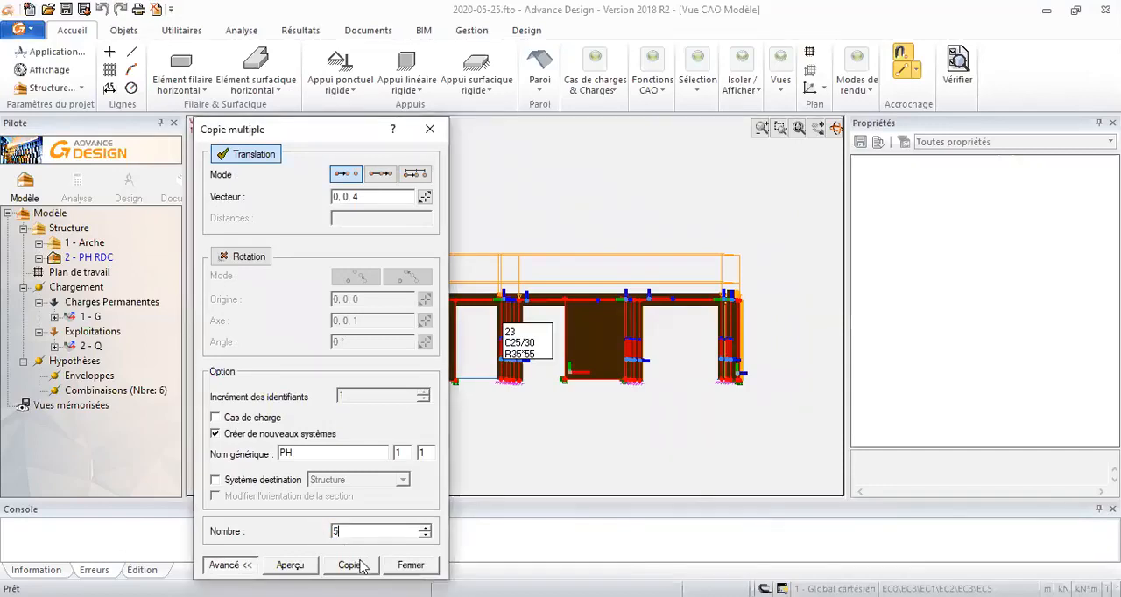
pyautogui.click(297, 565)
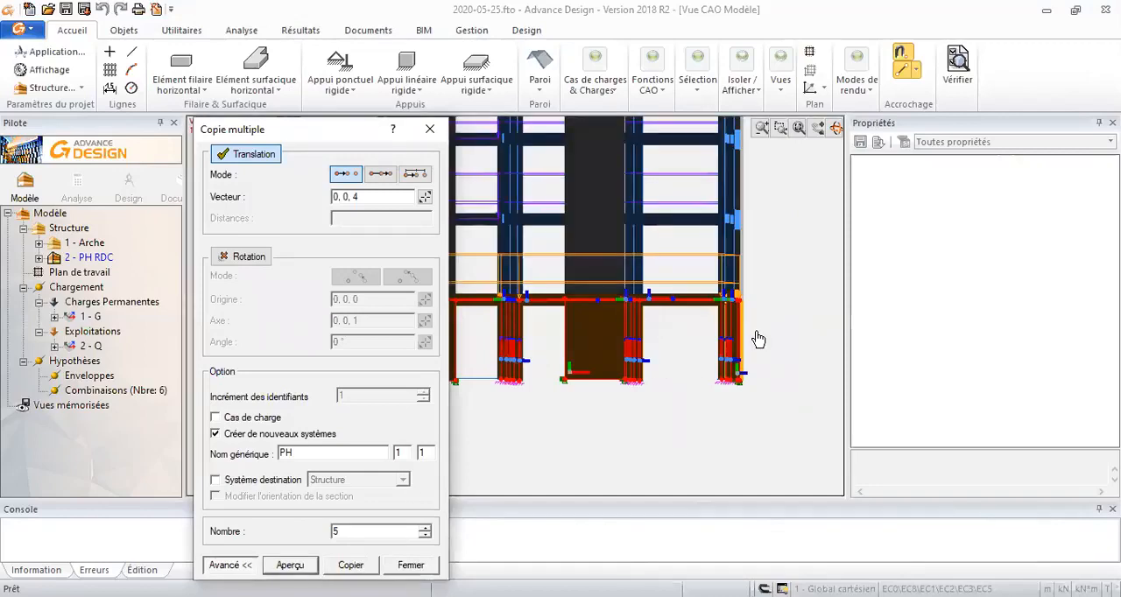
pyautogui.scroll(-5, 744, 328)
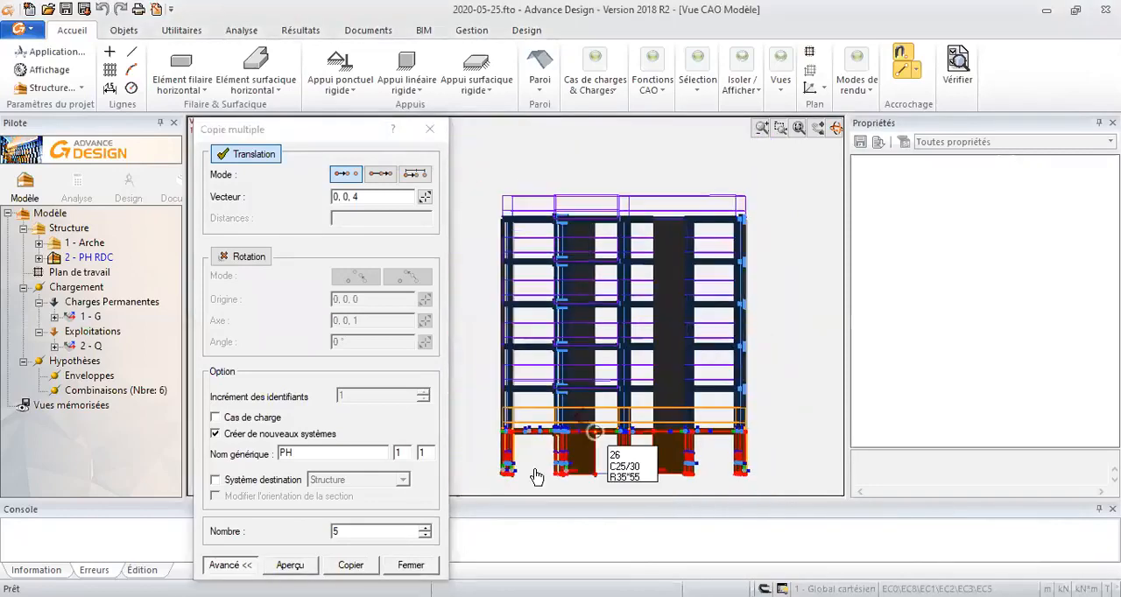
pyautogui.click(375, 566)
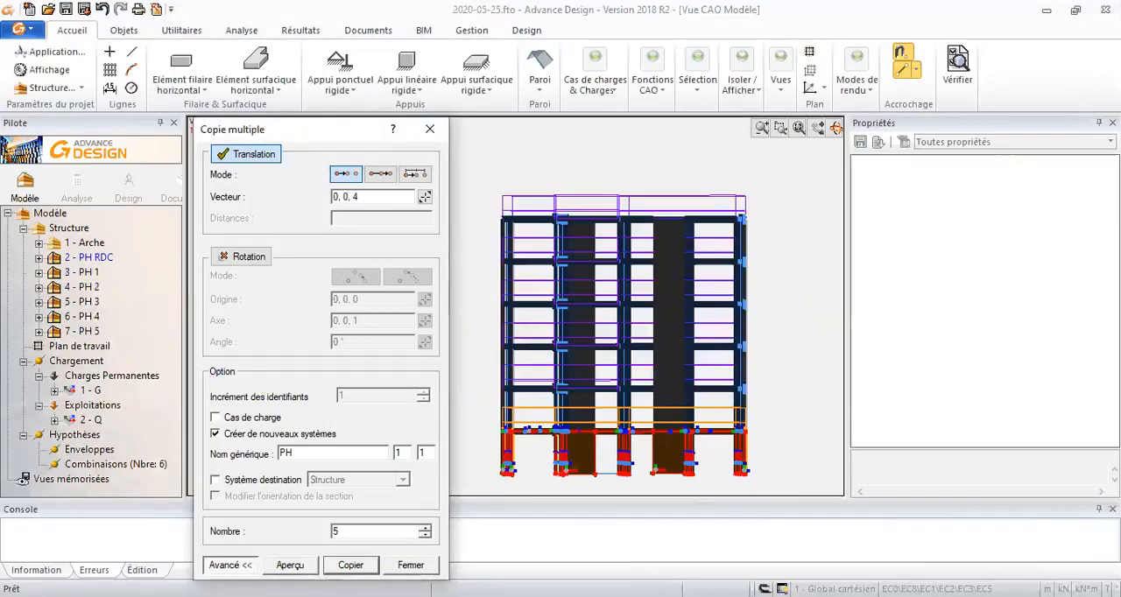
pyautogui.click(411, 564)
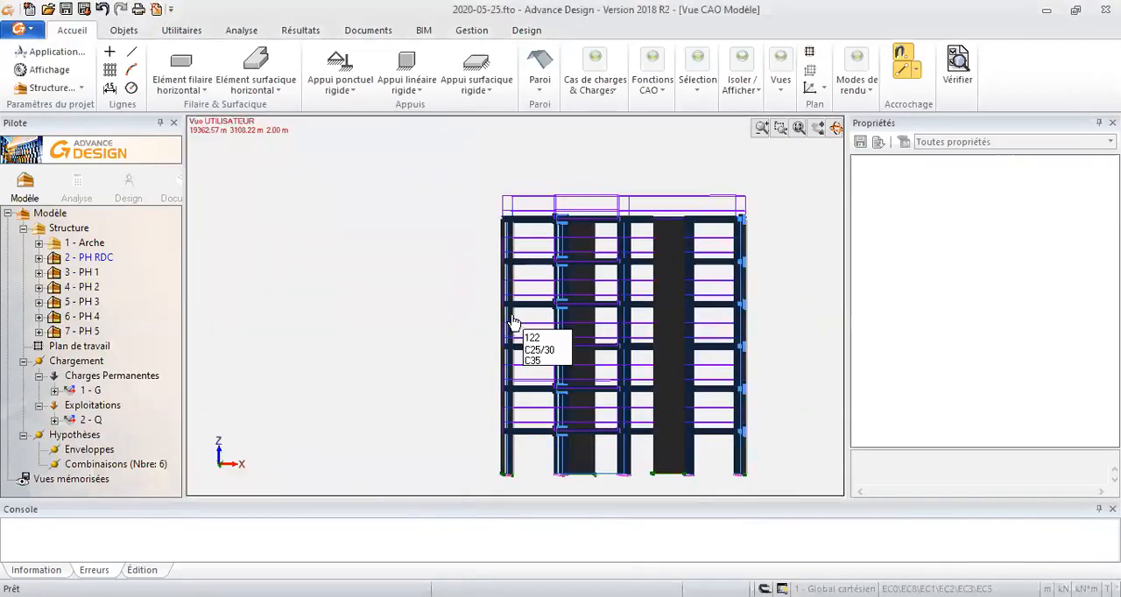
pyautogui.moveTo(472, 316); pyautogui.dragTo(358, 222)
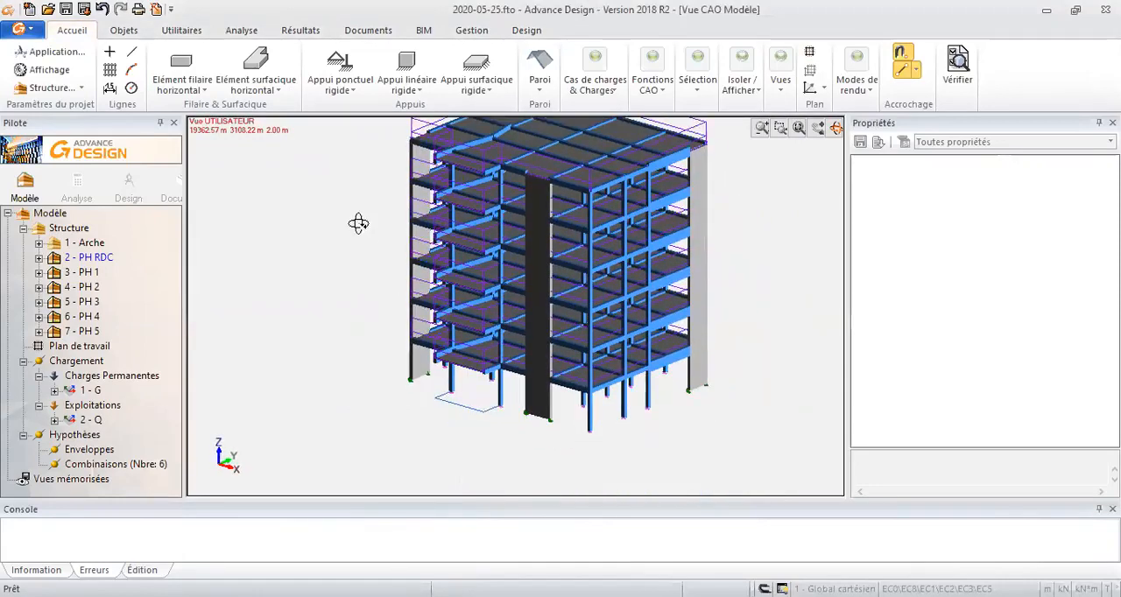
pyautogui.moveTo(295, 245); pyautogui.dragTo(360, 232)
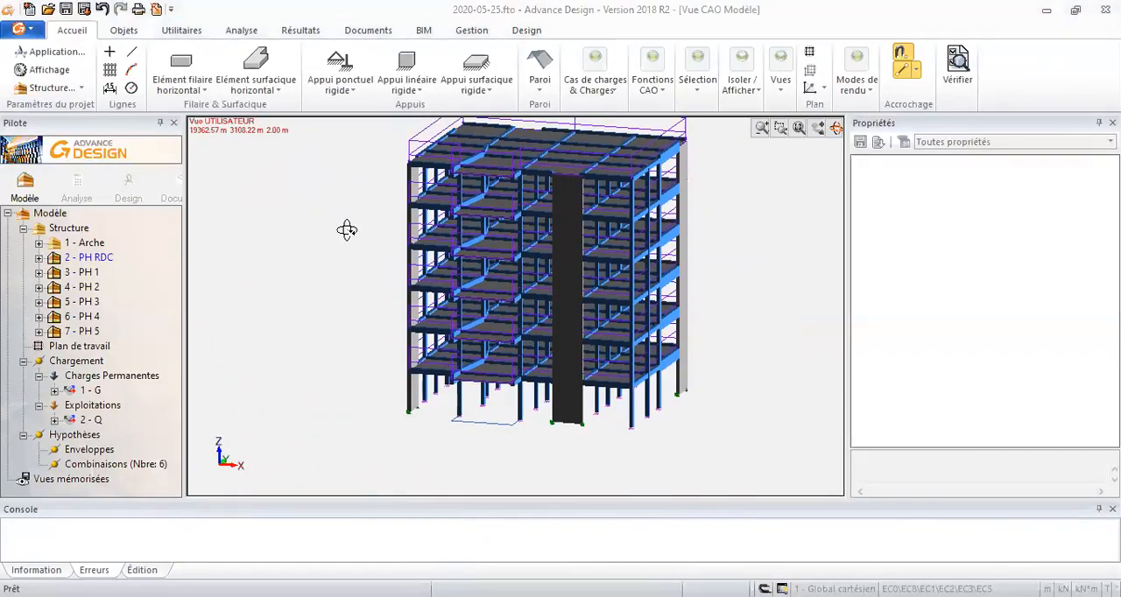
# - Select all linear elements (Filaire) of the building and change their material to C35/45
pyautogui.hotkey('alt', 's')
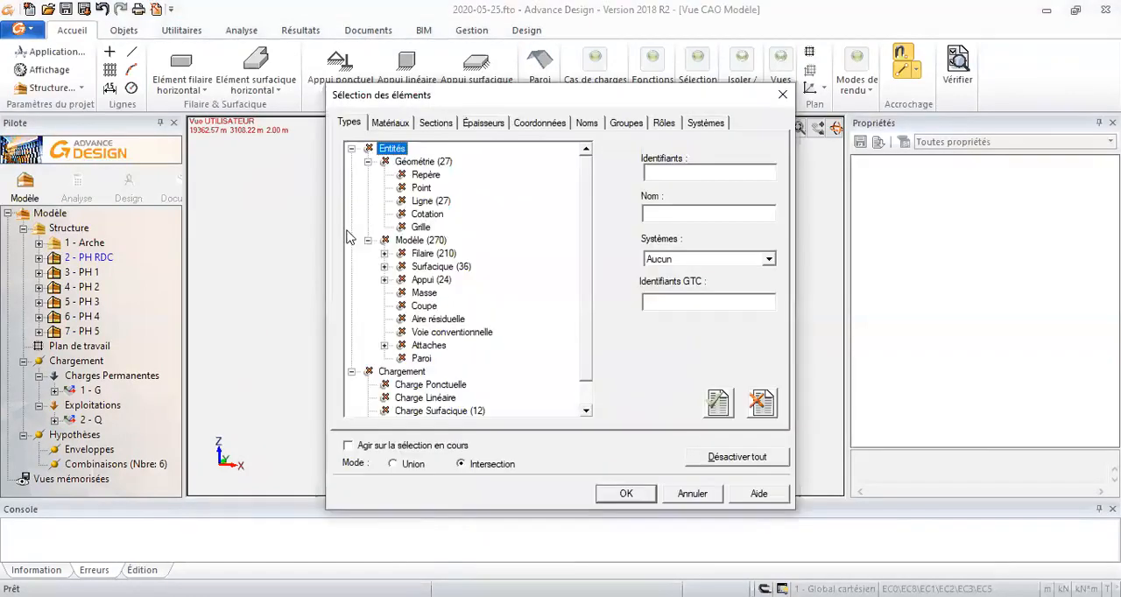
pyautogui.click(422, 254)
pyautogui.click(627, 493)
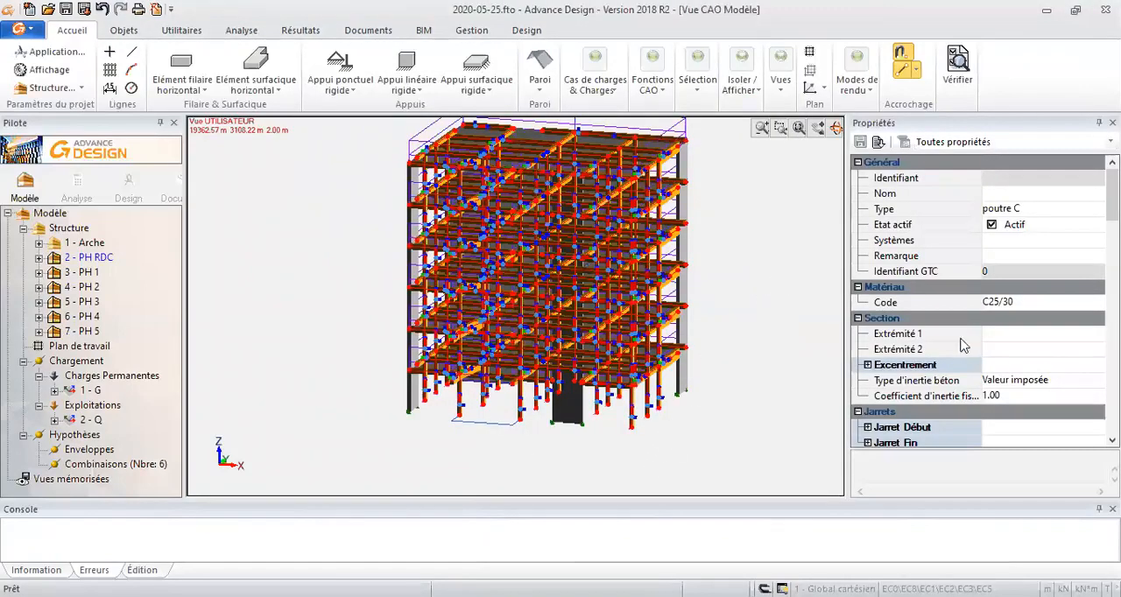
pyautogui.click(1033, 303)
pyautogui.click(1095, 303)
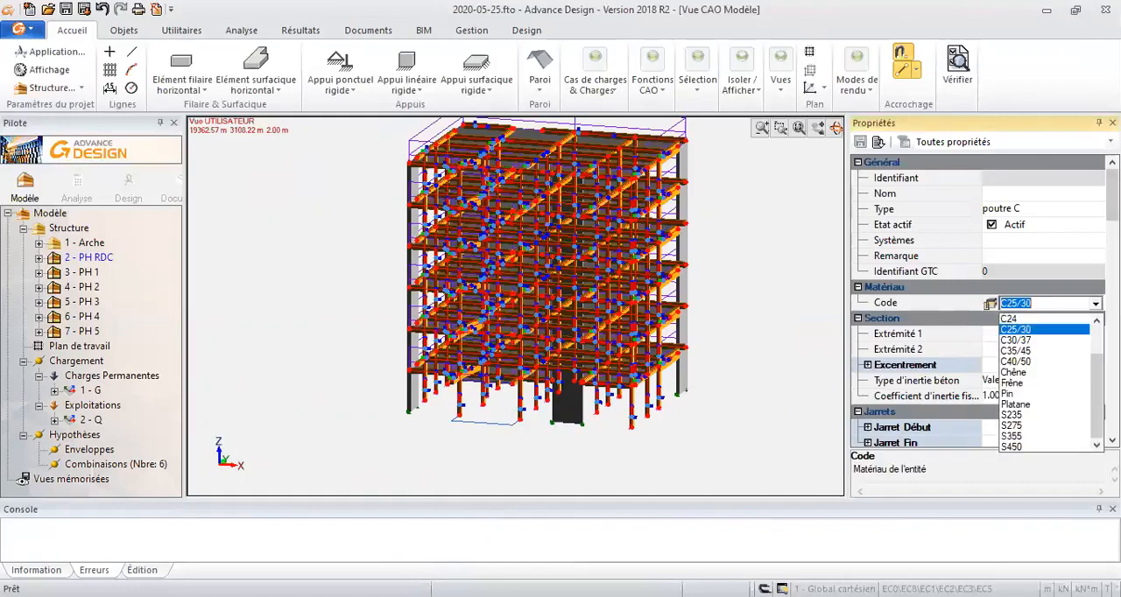
pyautogui.click(1016, 350)
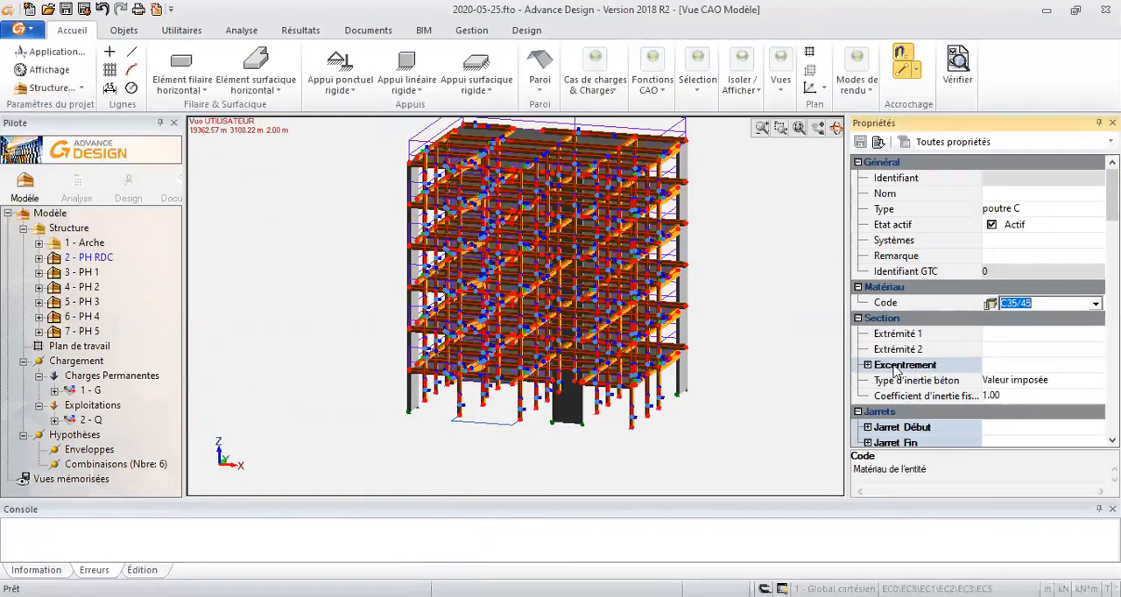
pyautogui.click(783, 325)
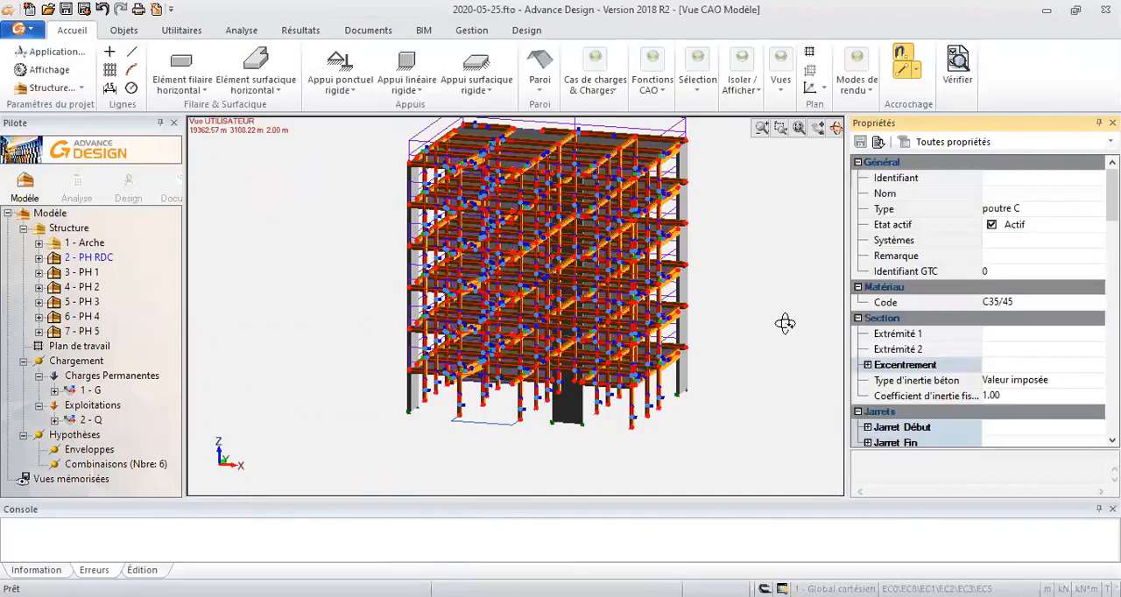
pyautogui.press('Escape')
pyautogui.moveTo(735, 298); pyautogui.dragTo(706, 338, button='middle')
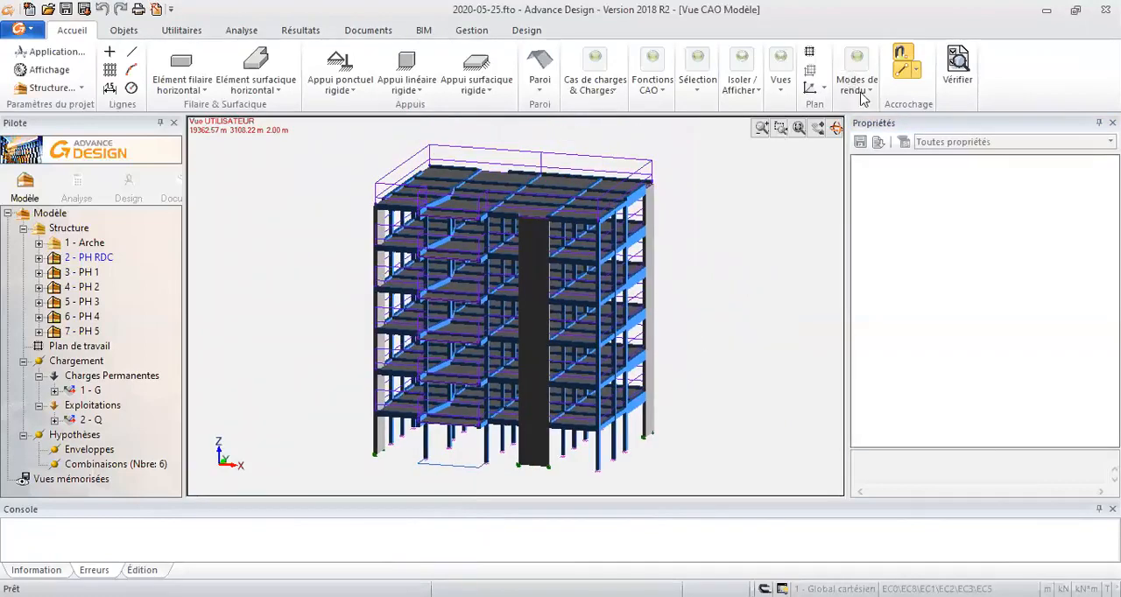
pyautogui.moveTo(661, 315); pyautogui.dragTo(683, 328, button='middle')
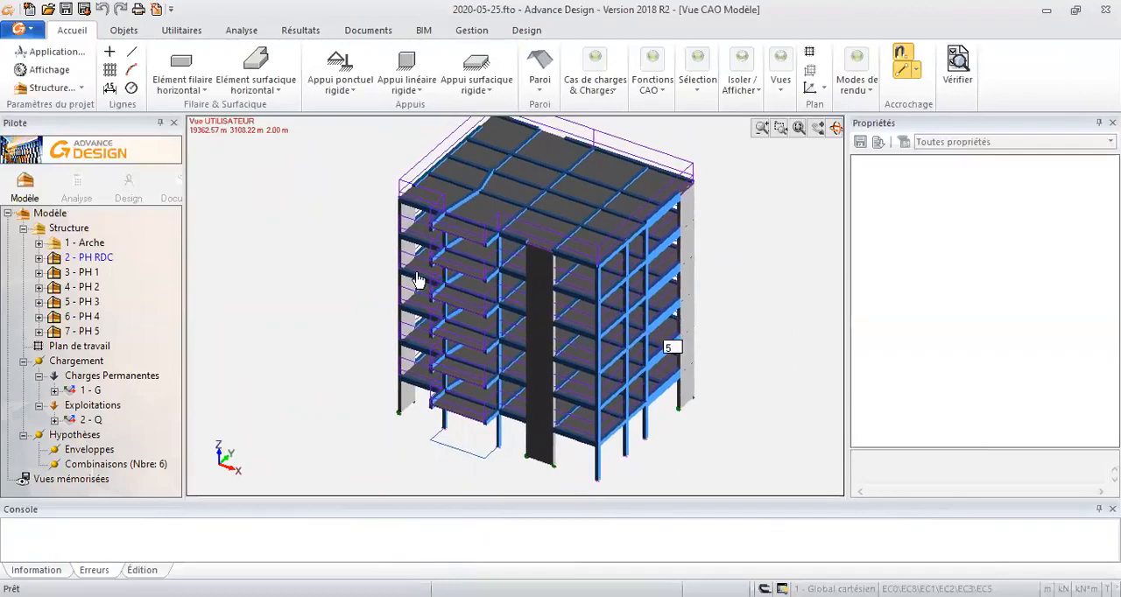
pyautogui.click(78, 185)
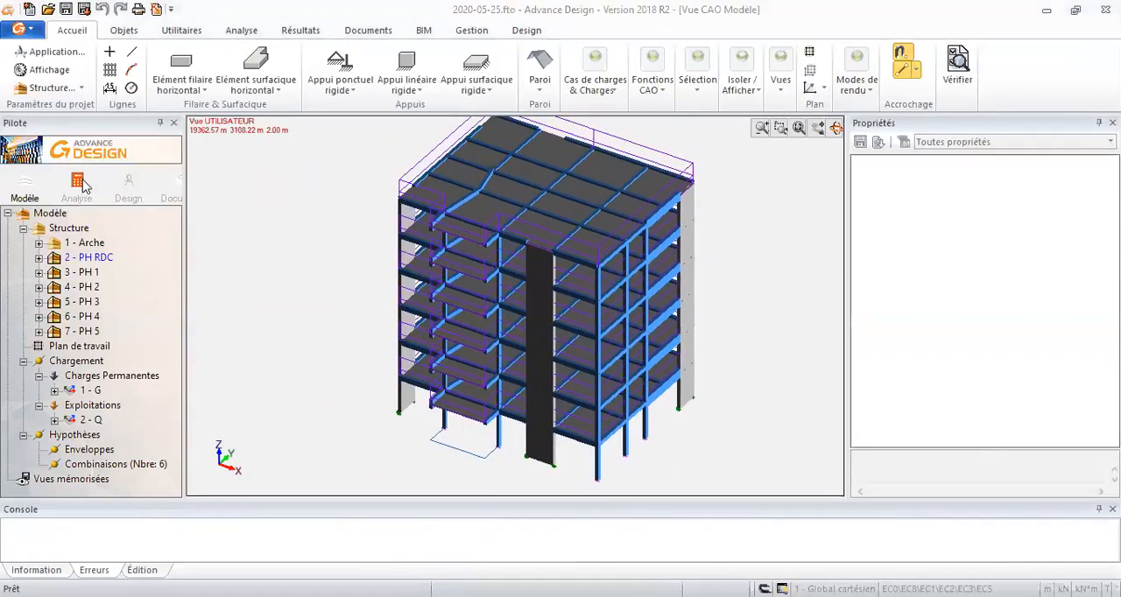
pyautogui.press('Escape')
pyautogui.moveTo(670, 333)
pyautogui.mouseDown(button='middle')
pyautogui.moveTo(728, 304)
pyautogui.moveTo(748, 273)
pyautogui.moveTo(675, 324)
pyautogui.mouseUp(button='middle')
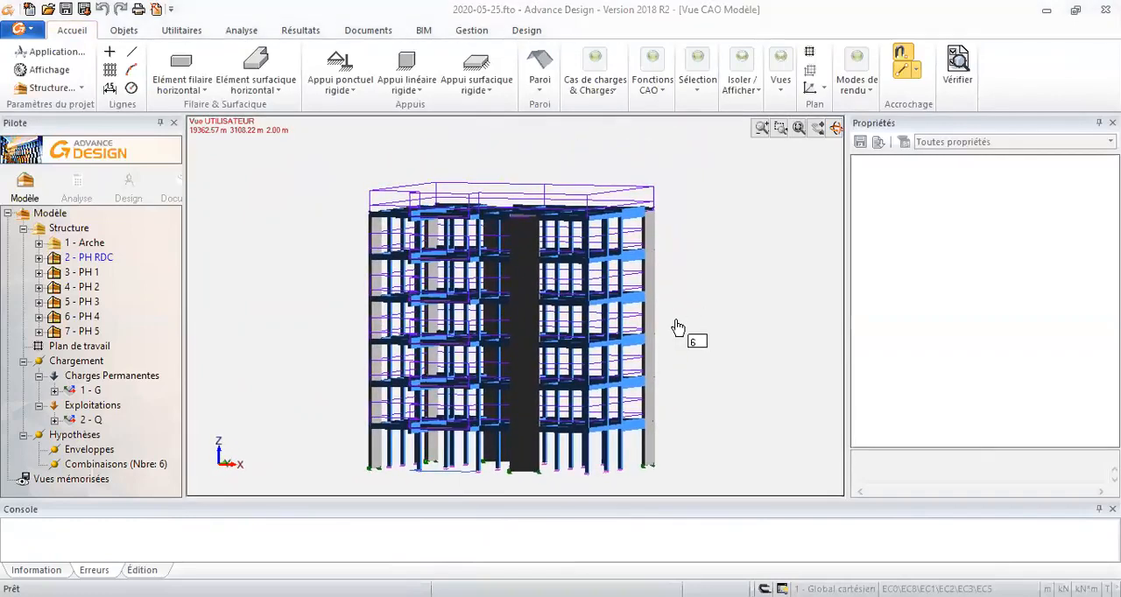
# - Select all linear elements again and review their properties through the concrete cover, shear and cracking settings
pyautogui.hotkey('alt', 's')
pyautogui.click(445, 254)
pyautogui.click(625, 496)
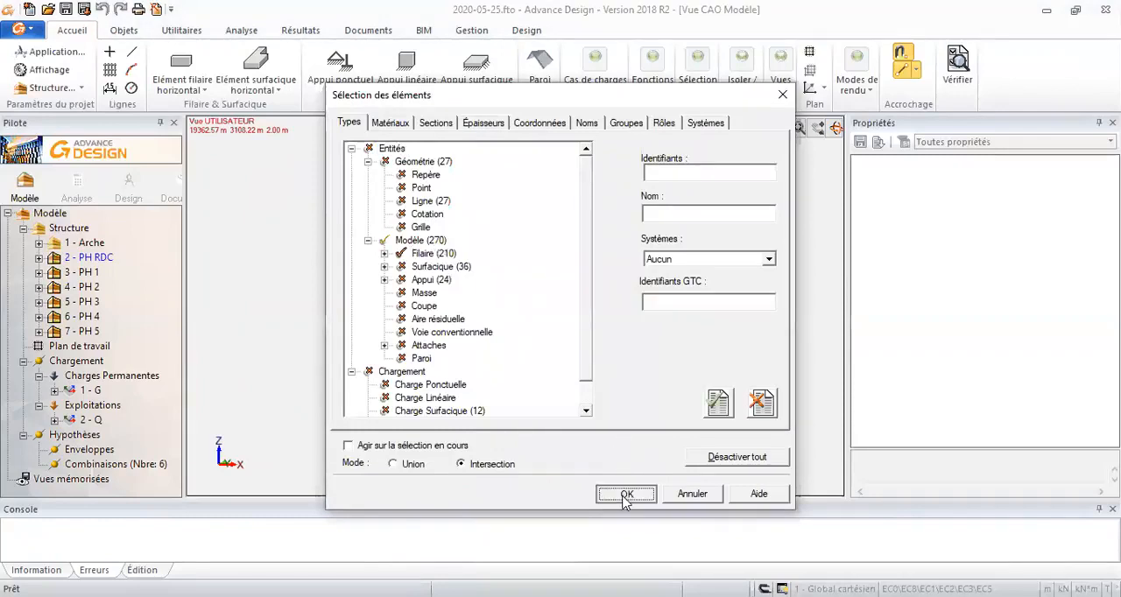
pyautogui.scroll(-10, 857, 362)
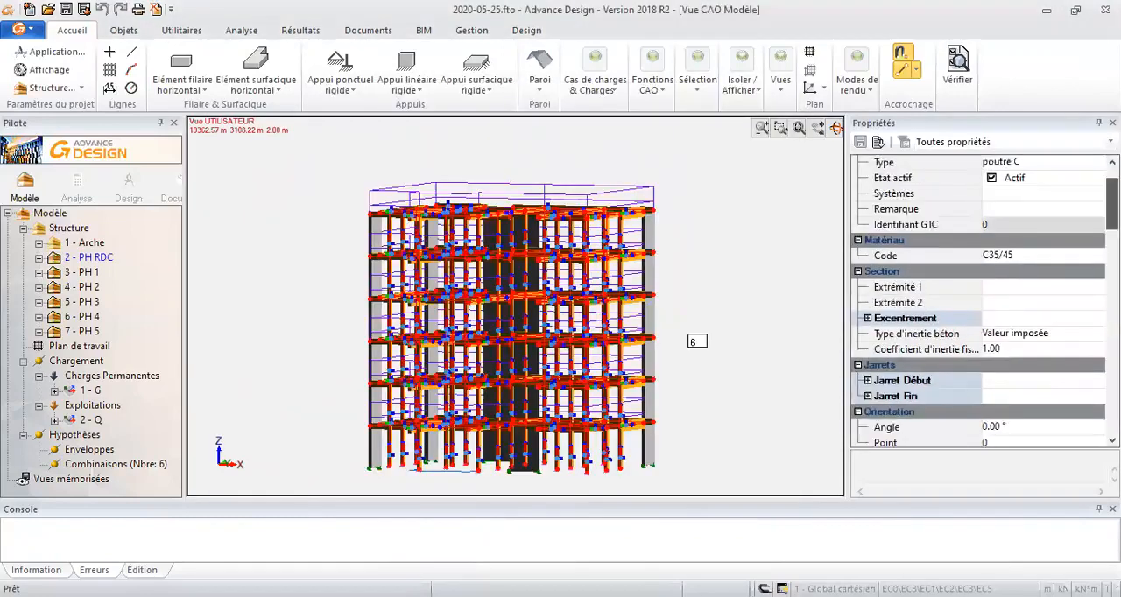
pyautogui.scroll(8, 980, 301)
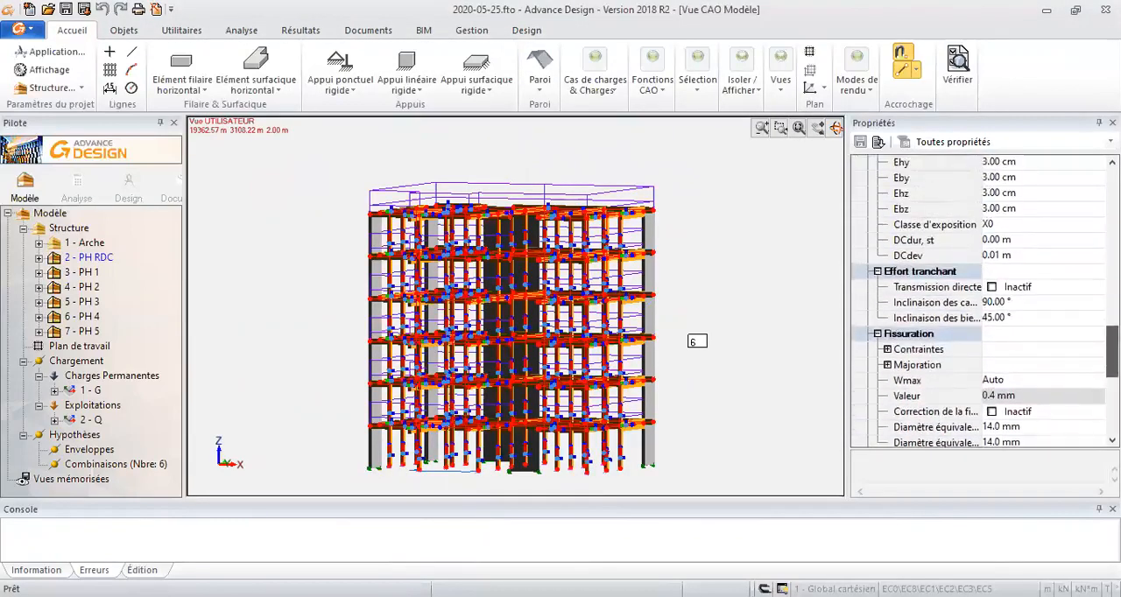
pyautogui.scroll(2, 861, 300)
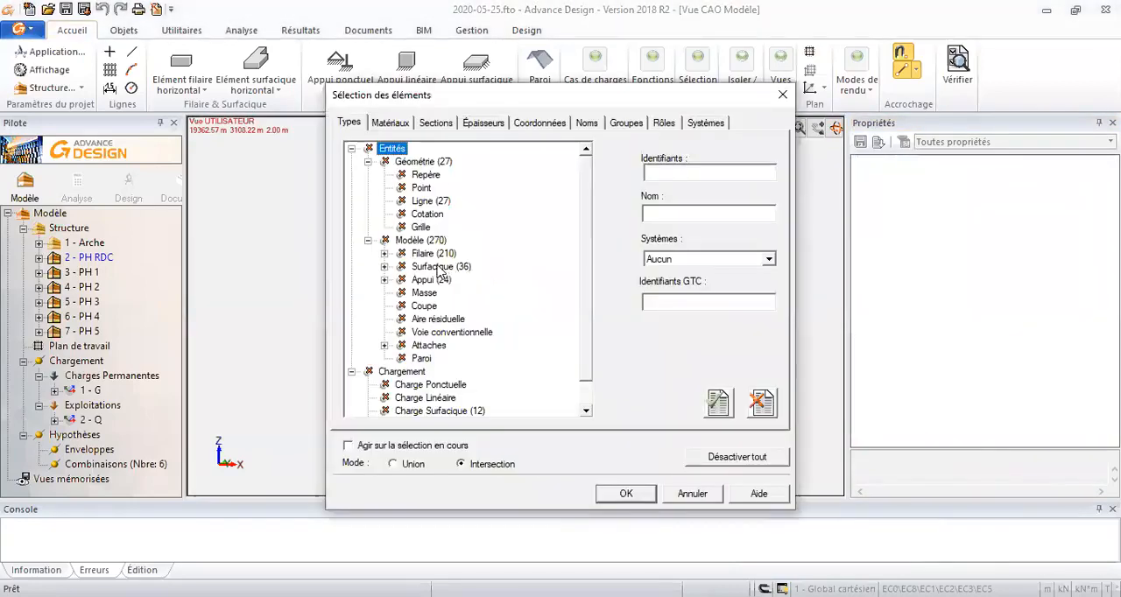
# - Select all surface elements (Surfacique) and toggle their À calculer option under Expert Béton
pyautogui.doubleClick(439, 270)
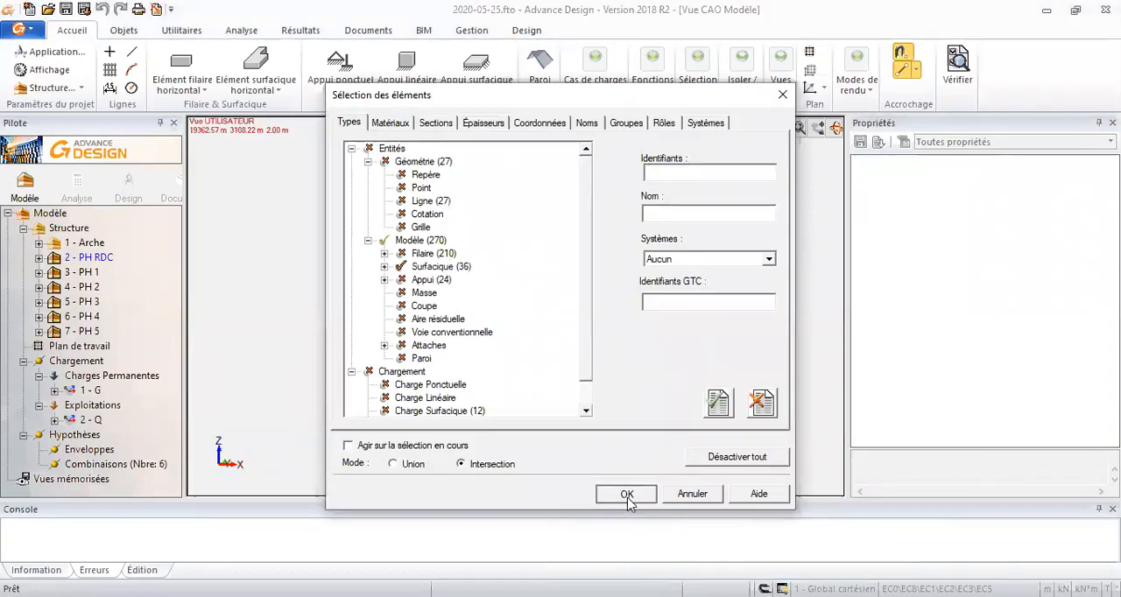
pyautogui.click(626, 495)
pyautogui.scroll(-10, 1054, 276)
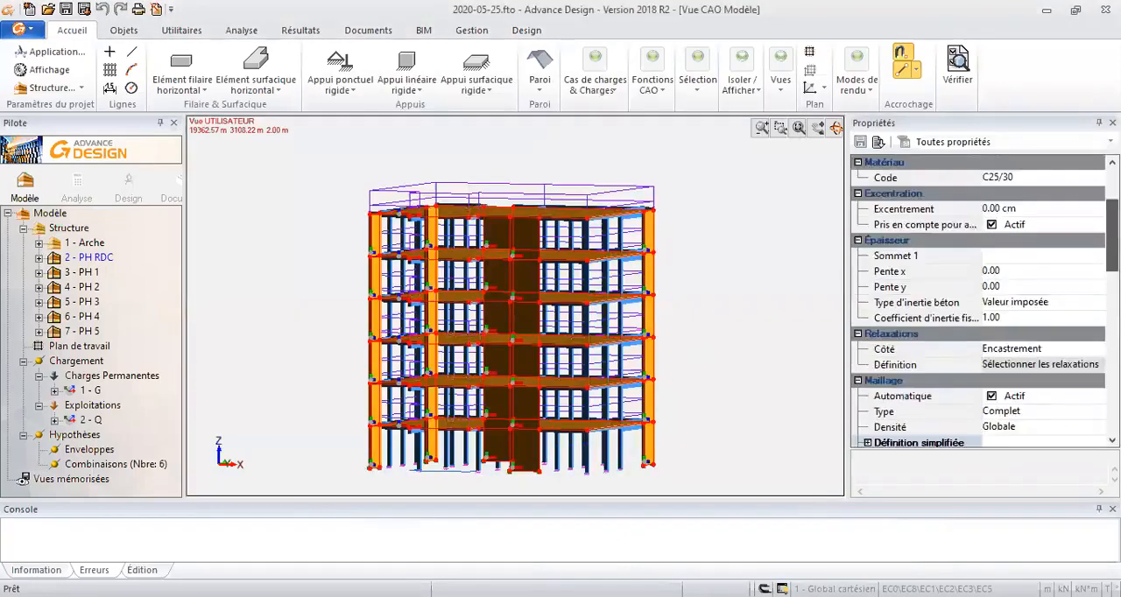
pyautogui.scroll(4, 1007, 298)
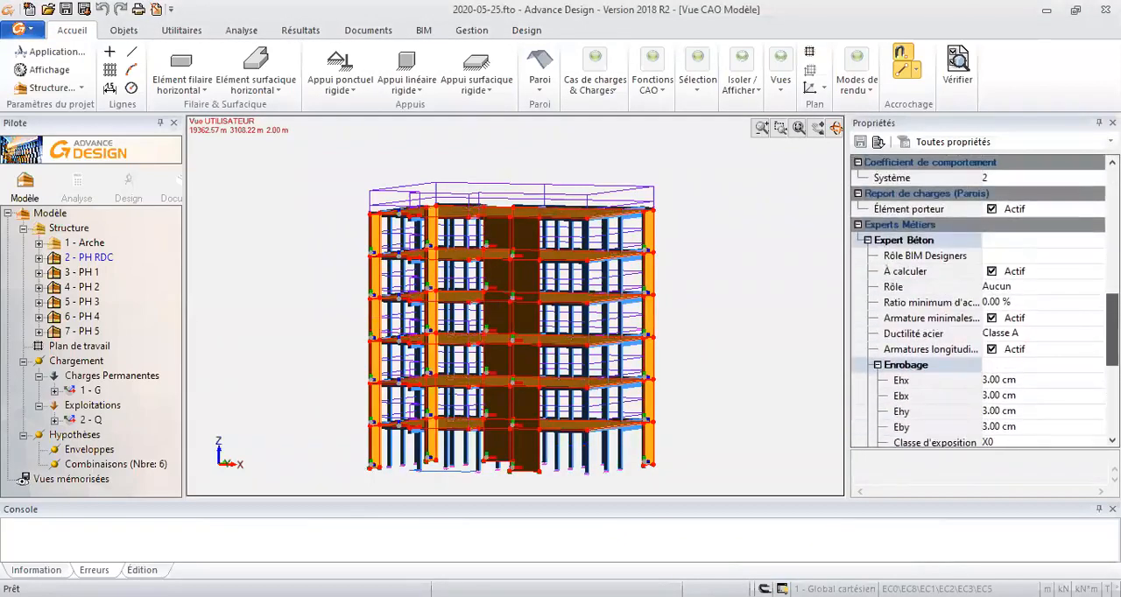
pyautogui.click(992, 271)
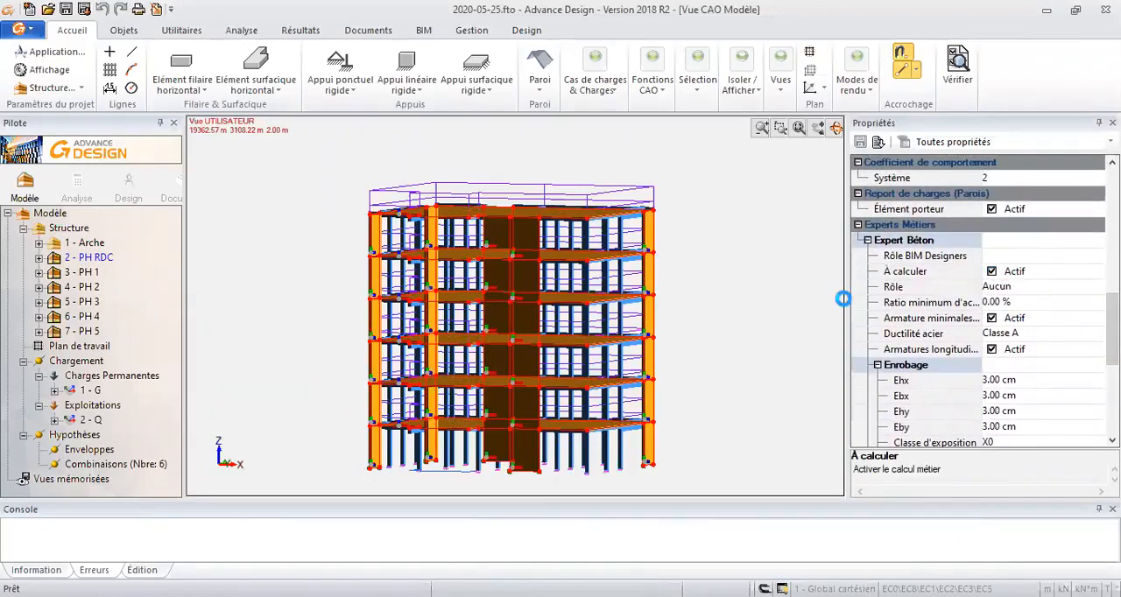
pyautogui.press('Escape')
# - Select the elements of the topmost storey, PH 5, with a selection window and isolate them in the view
pyautogui.moveTo(655, 345); pyautogui.dragTo(660, 405, button='middle')
pyautogui.scroll(3, 526, 359)
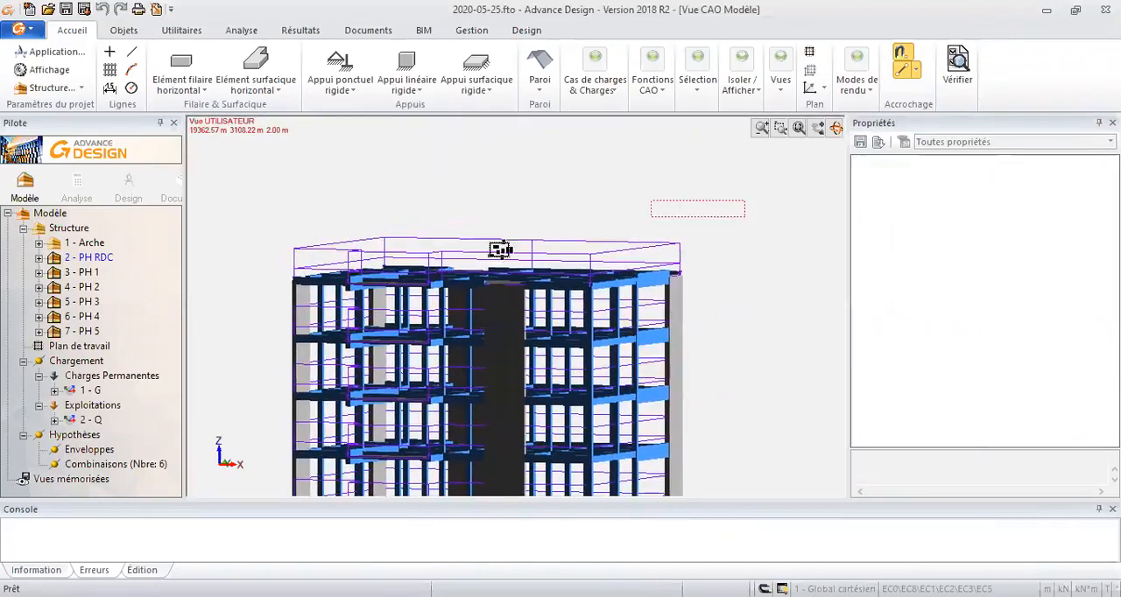
pyautogui.click(282, 307)
pyautogui.click(787, 95)
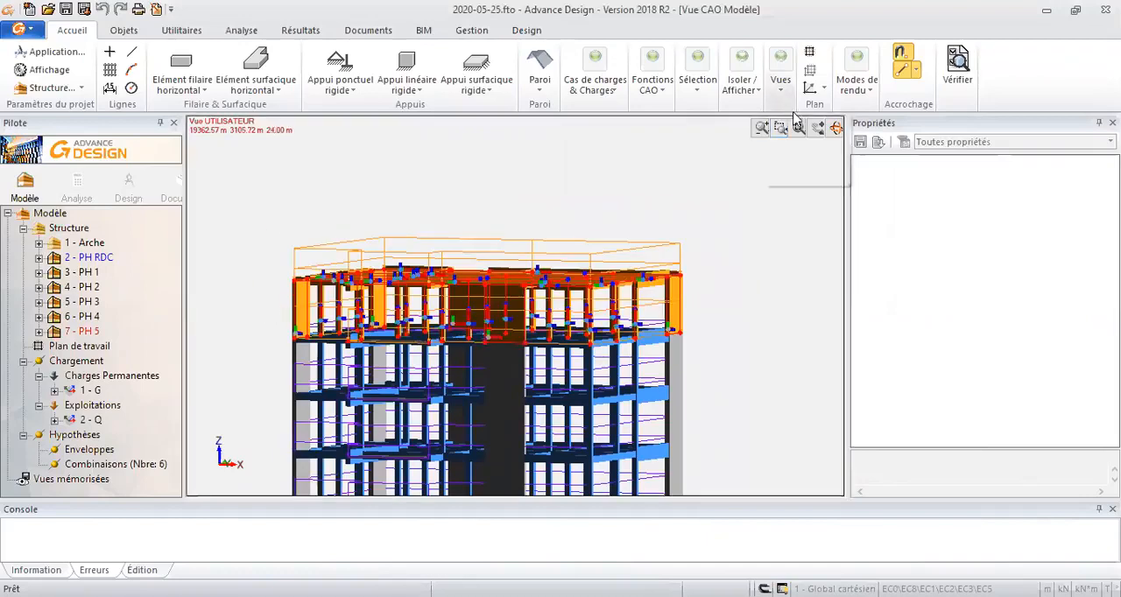
pyautogui.click(853, 95)
pyautogui.click(823, 89)
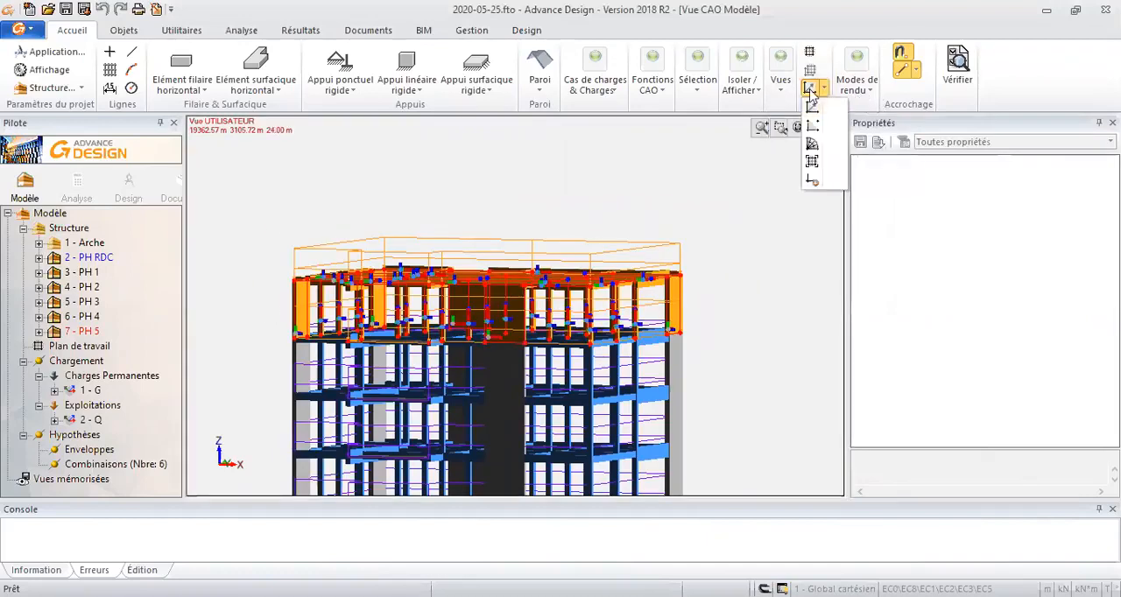
pyautogui.click(732, 97)
pyautogui.click(736, 132)
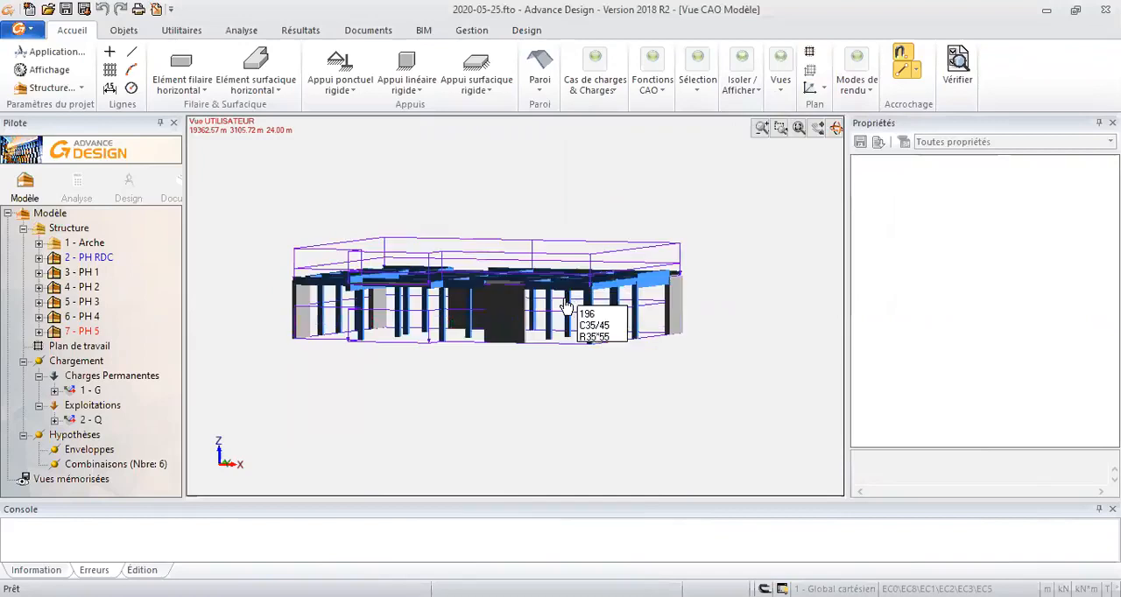
# - Select the isolated storey's surface elements, clear the selection and examine its slab from above
pyautogui.moveTo(528, 375); pyautogui.dragTo(540, 386, button='middle')
pyautogui.moveTo(559, 379); pyautogui.dragTo(524, 376, button='middle')
pyautogui.hotkey('alt', 's')
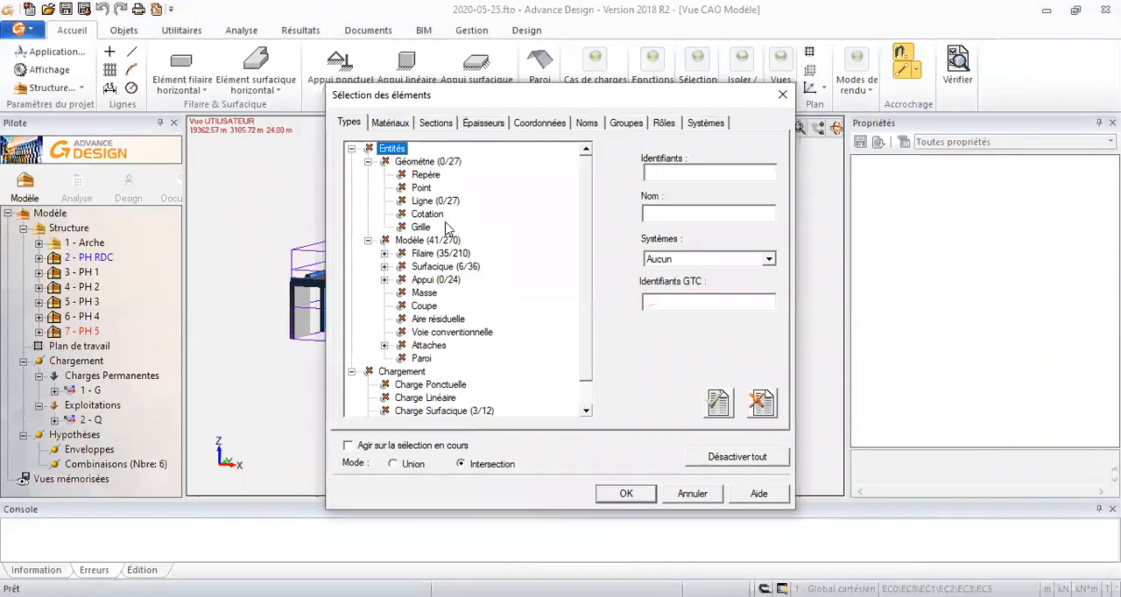
pyautogui.click(438, 266)
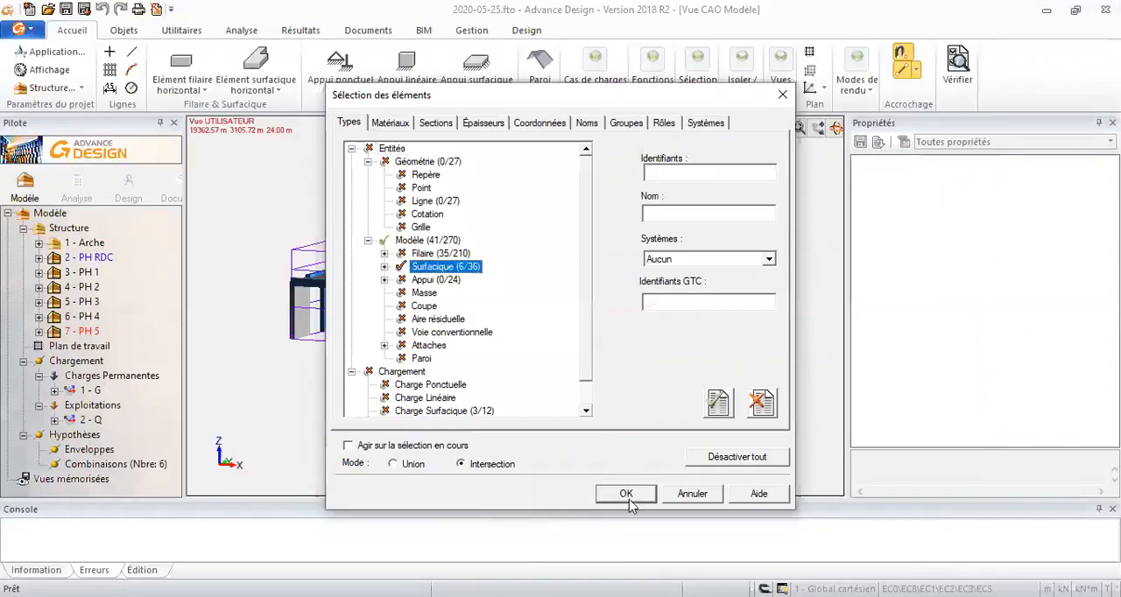
pyautogui.click(626, 493)
pyautogui.press('Escape')
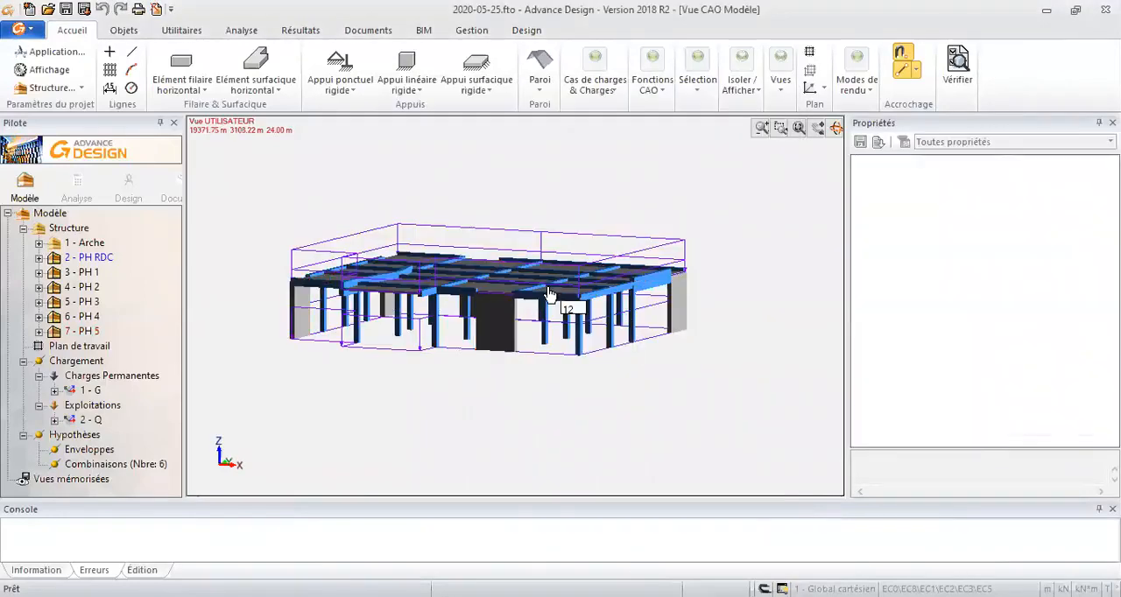
pyautogui.keyDown('shift'); pyautogui.moveTo(492, 299); pyautogui.dragTo(496, 320, button='middle'); pyautogui.keyUp('shift')
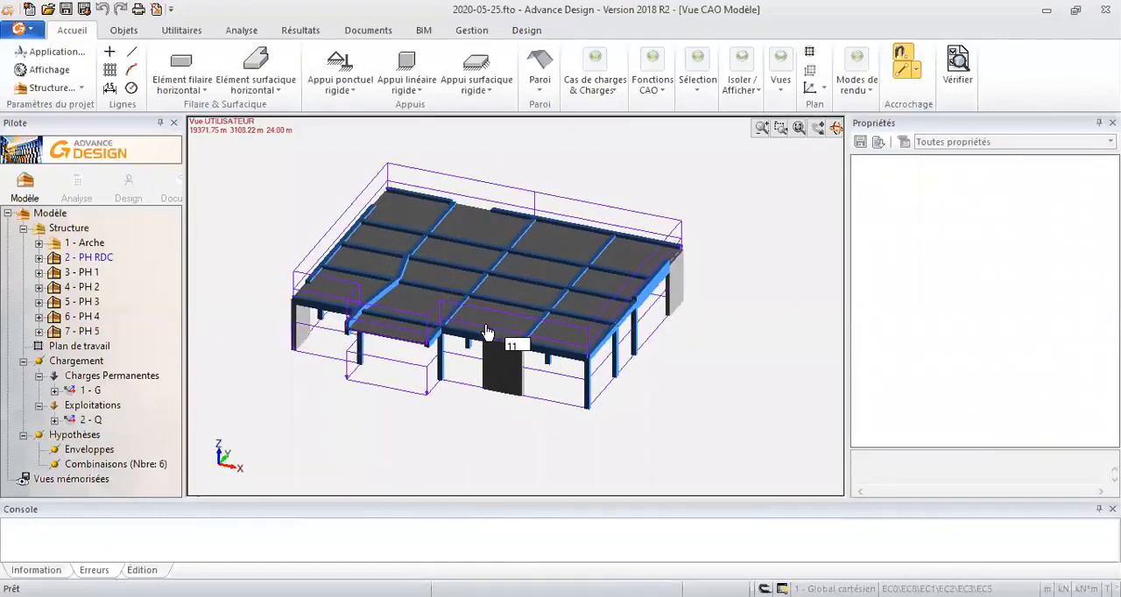
# - Select the PH 5 slab, enable its À calculer option under Expert Béton and set its steel ductility to Classe B
pyautogui.click(533, 279)
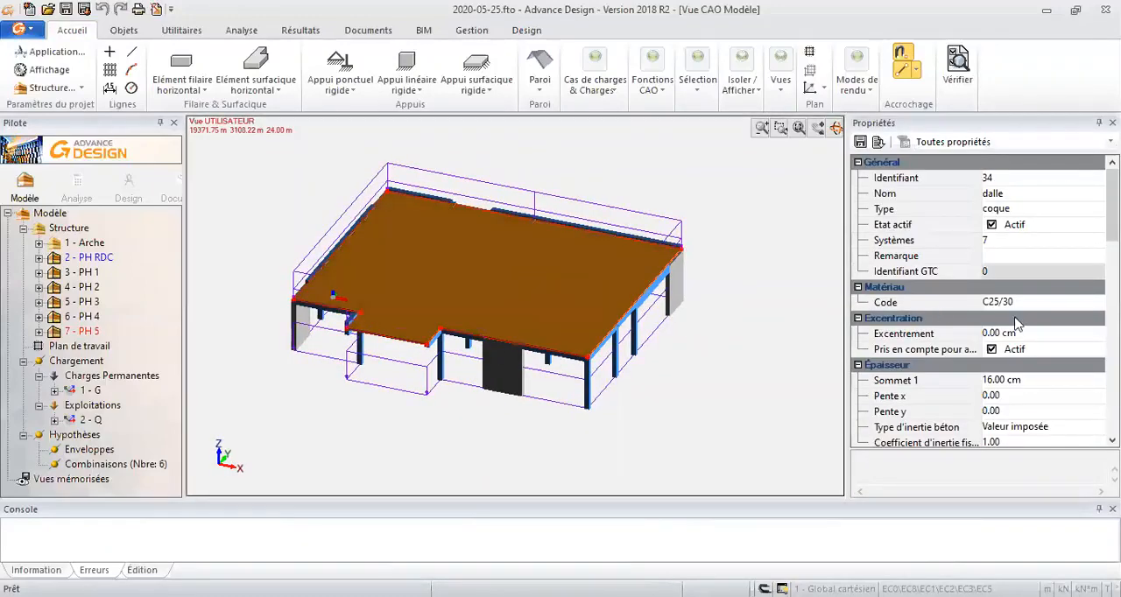
pyautogui.moveTo(1112, 203); pyautogui.dragTo(1055, 320)
pyautogui.click(991, 240)
pyautogui.click(1024, 287)
pyautogui.click(1050, 286)
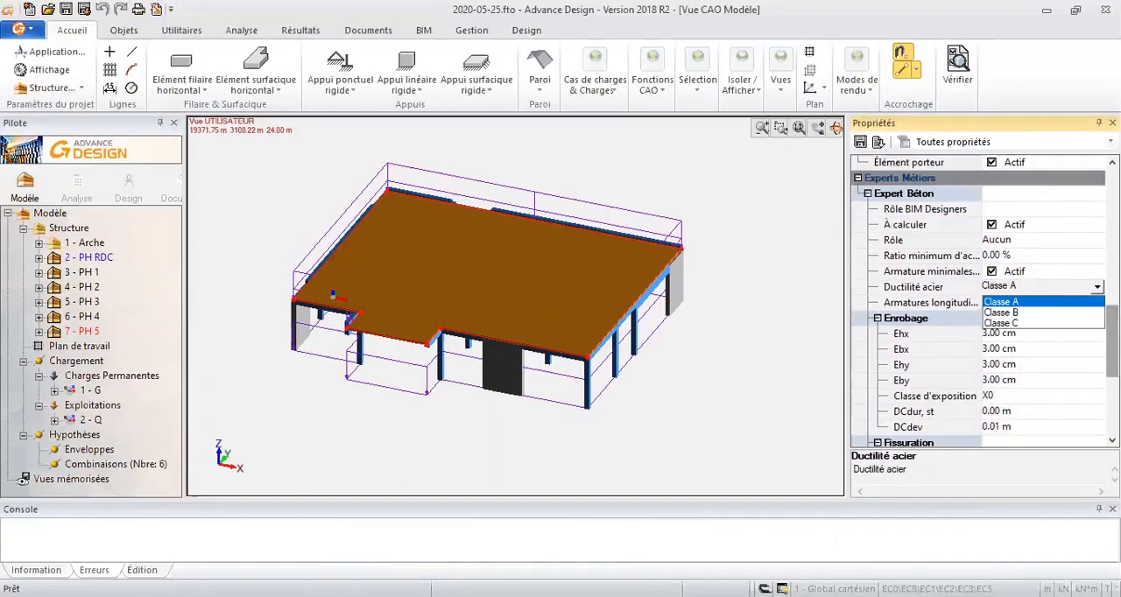
pyautogui.click(1026, 312)
pyautogui.scroll(-2, 1022, 342)
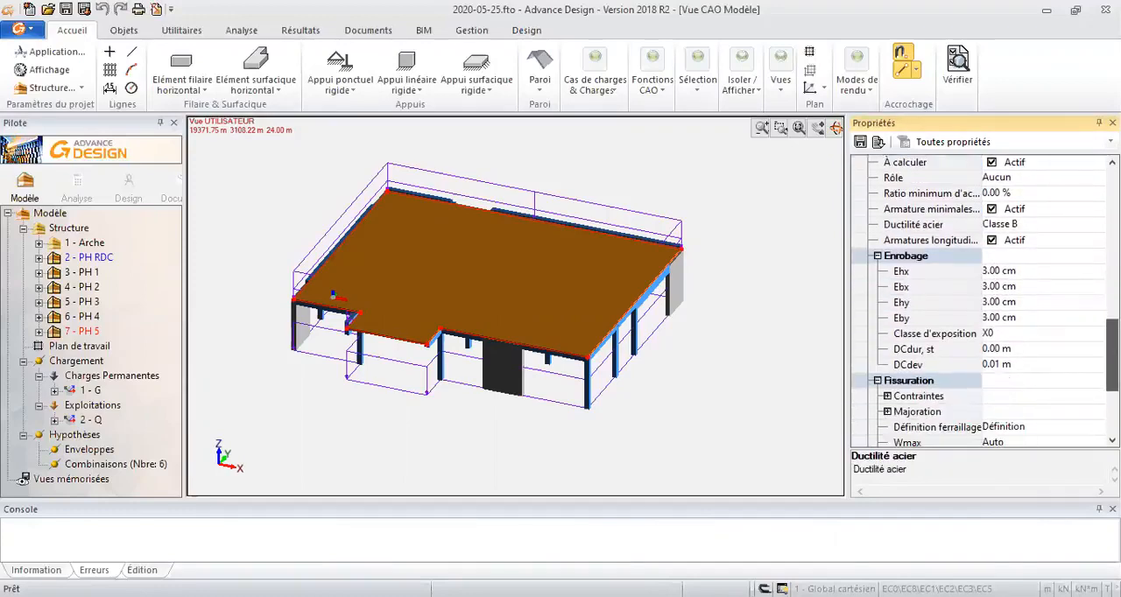
# - Set the slab's exposure class to XC2 and activate its Correction de la fissuration option, leaving nothing selected
pyautogui.click(1068, 334)
pyautogui.click(1068, 338)
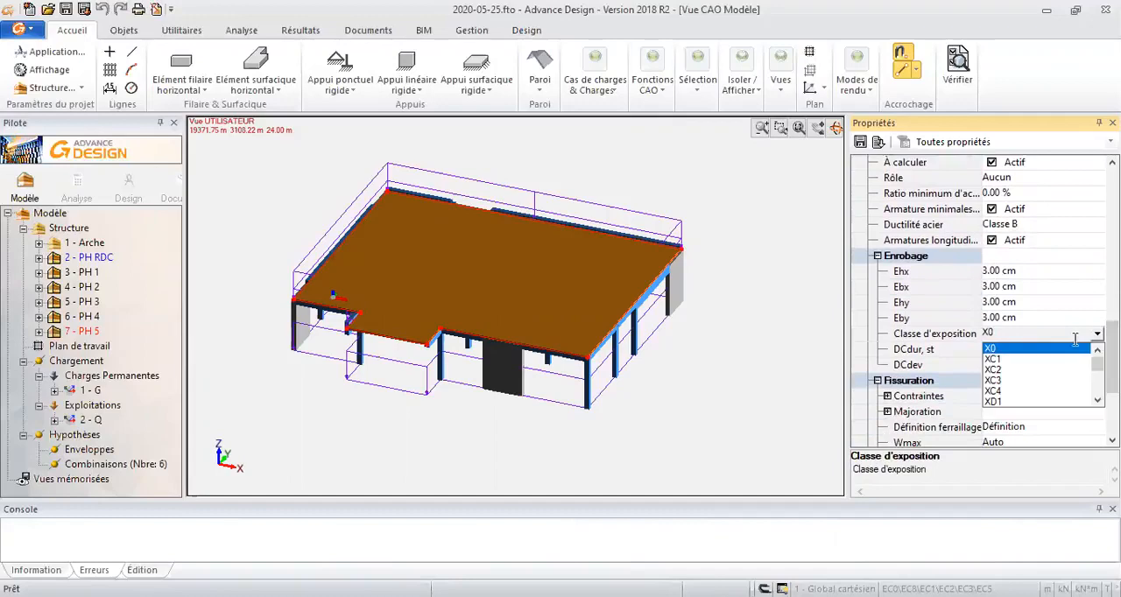
pyautogui.click(1002, 367)
pyautogui.scroll(-5, 985, 301)
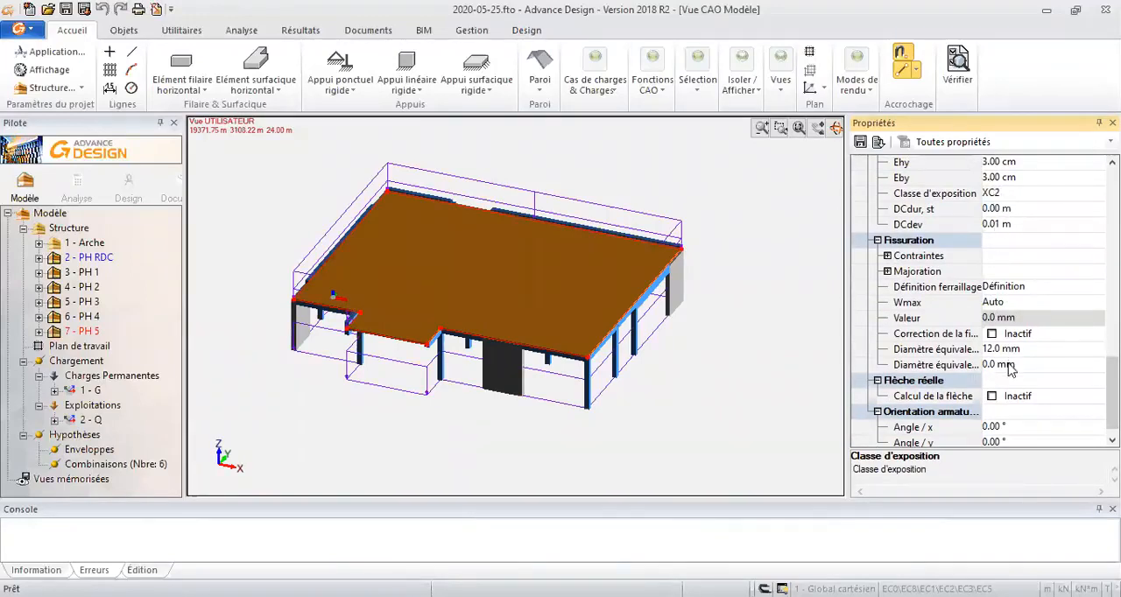
pyautogui.click(991, 334)
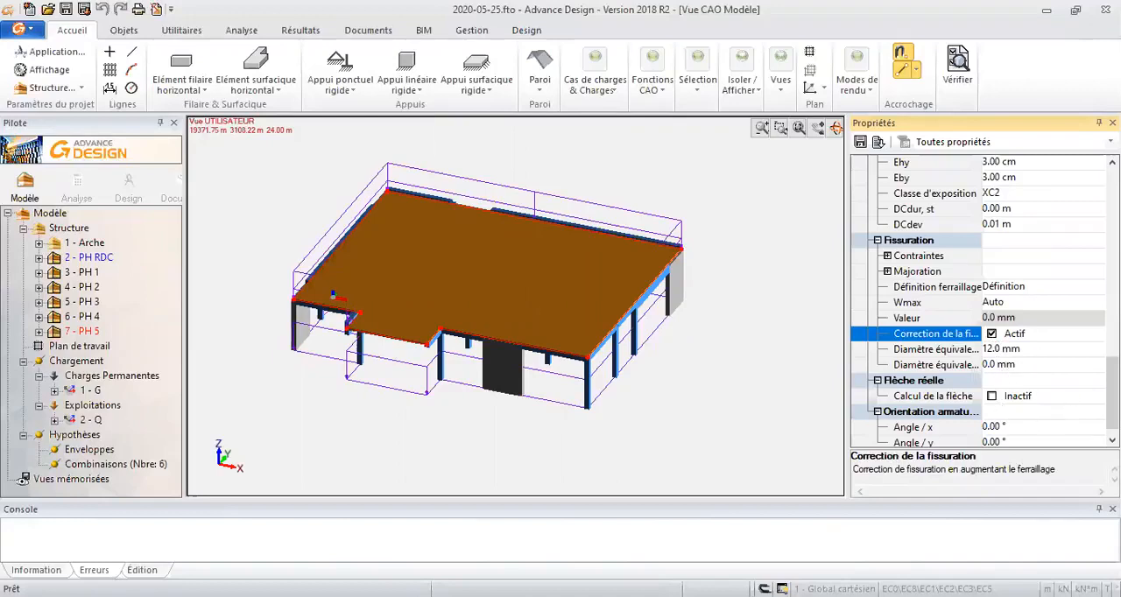
pyautogui.scroll(-1, 1111, 394)
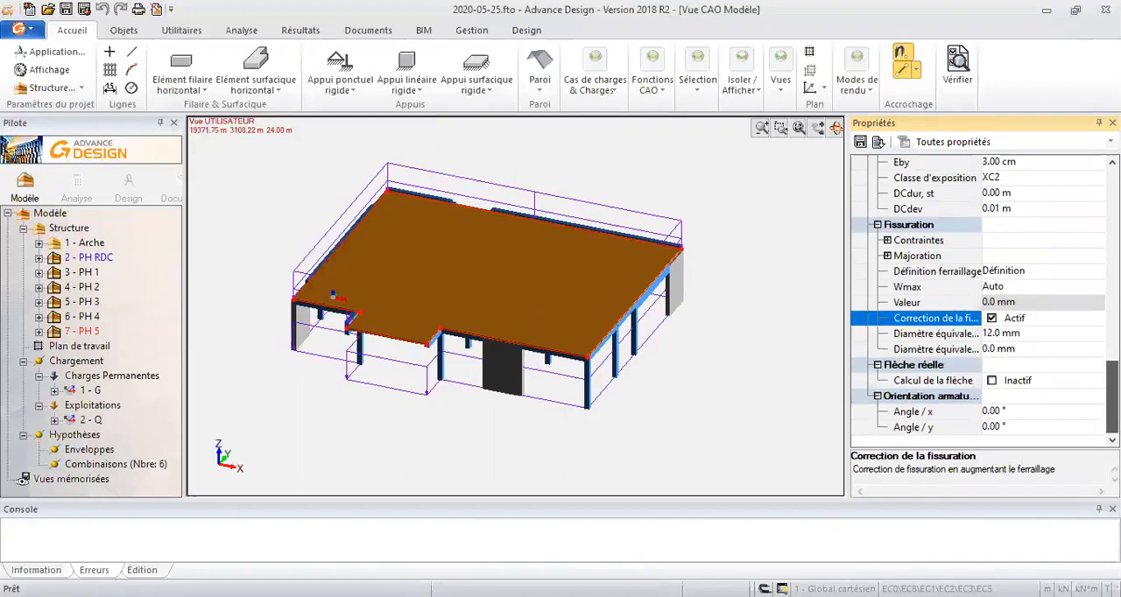
pyautogui.scroll(5, 867, 302)
pyautogui.click(753, 348)
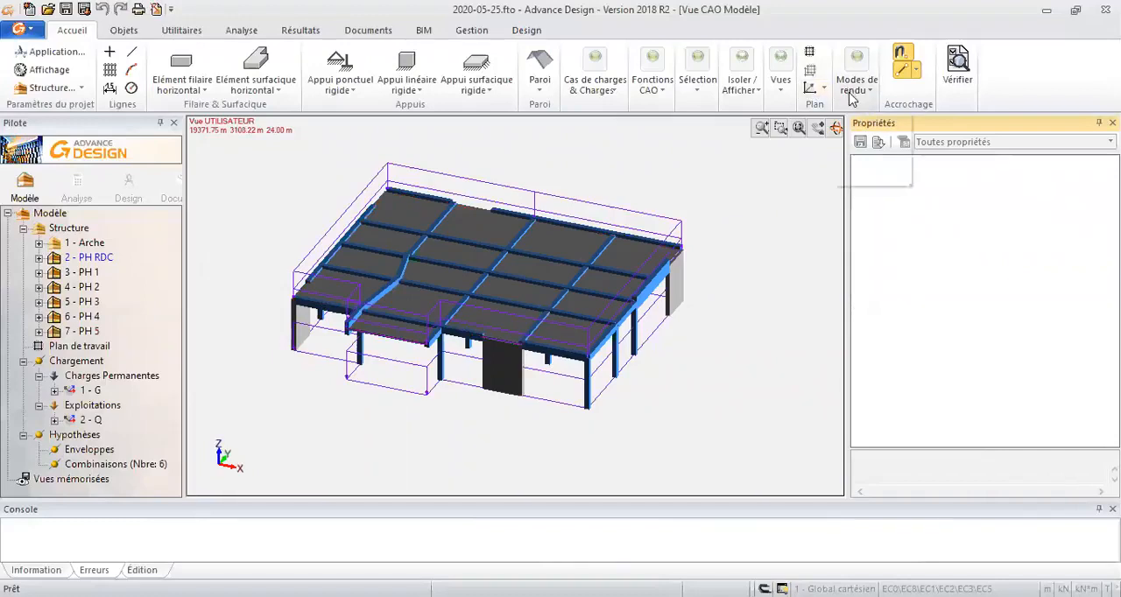
# - Redisplay the whole building and create a new analysis model, running the finite element and reinforced concrete (Calcul Béton Armé) calculations
pyautogui.click(741, 86)
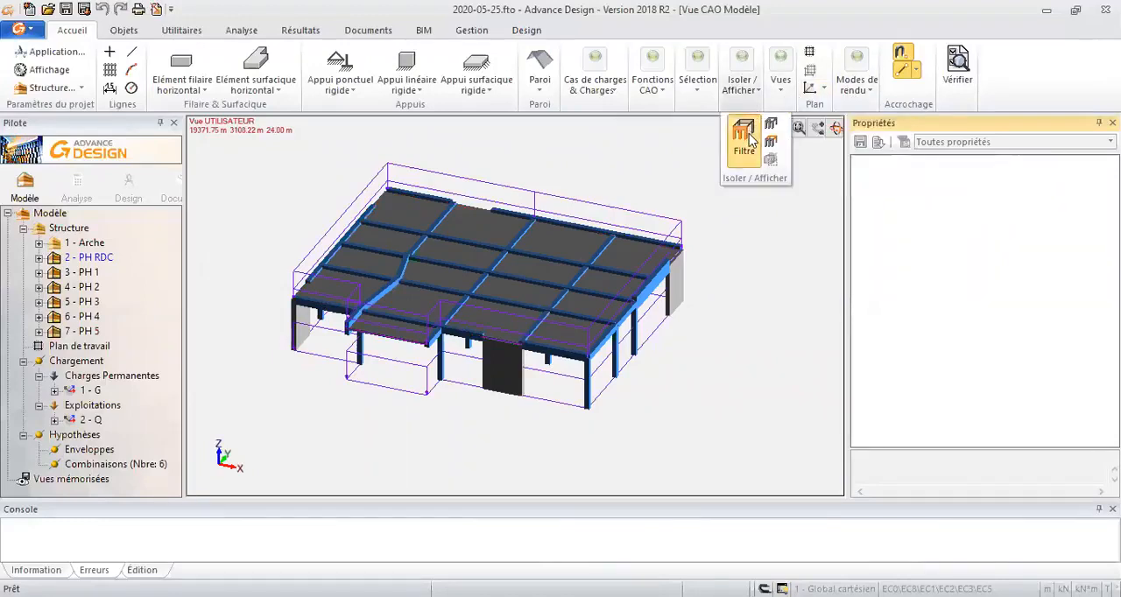
pyautogui.click(744, 138)
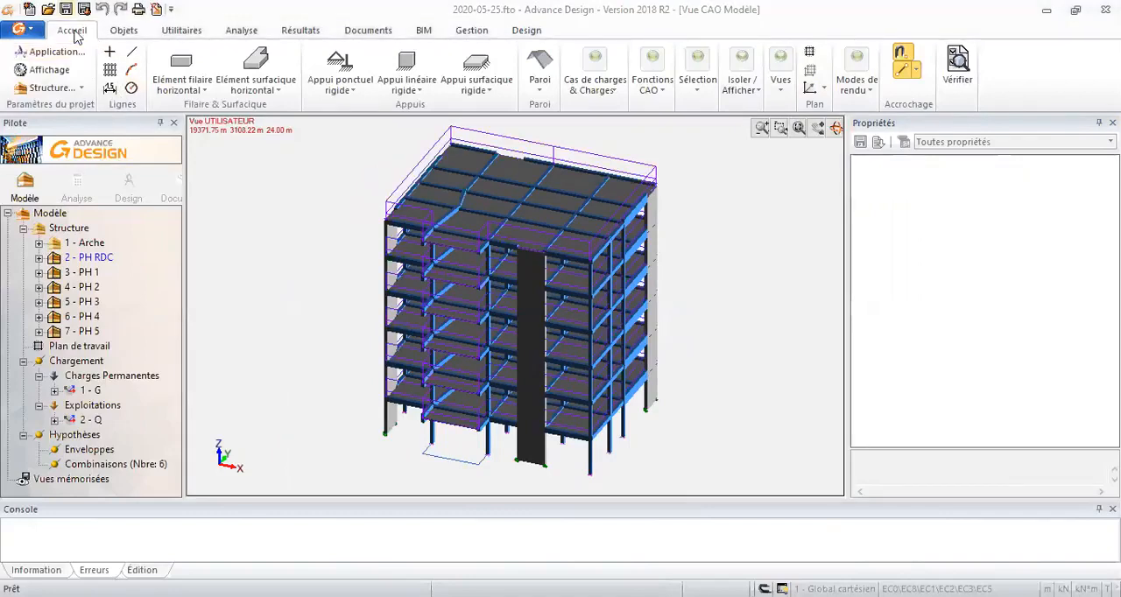
pyautogui.click(79, 179)
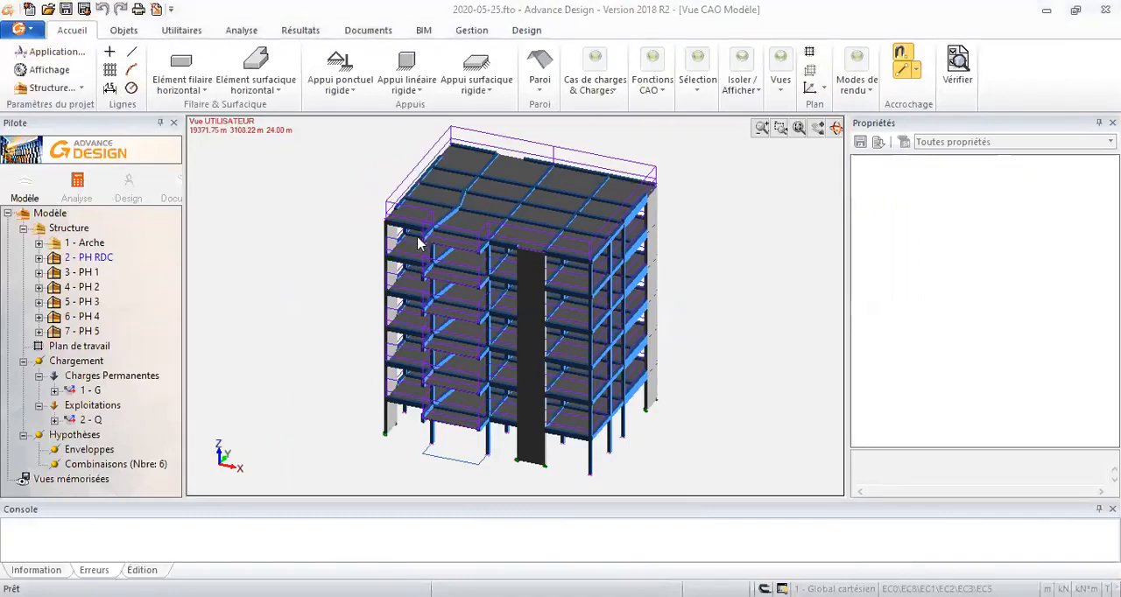
pyautogui.click(608, 270)
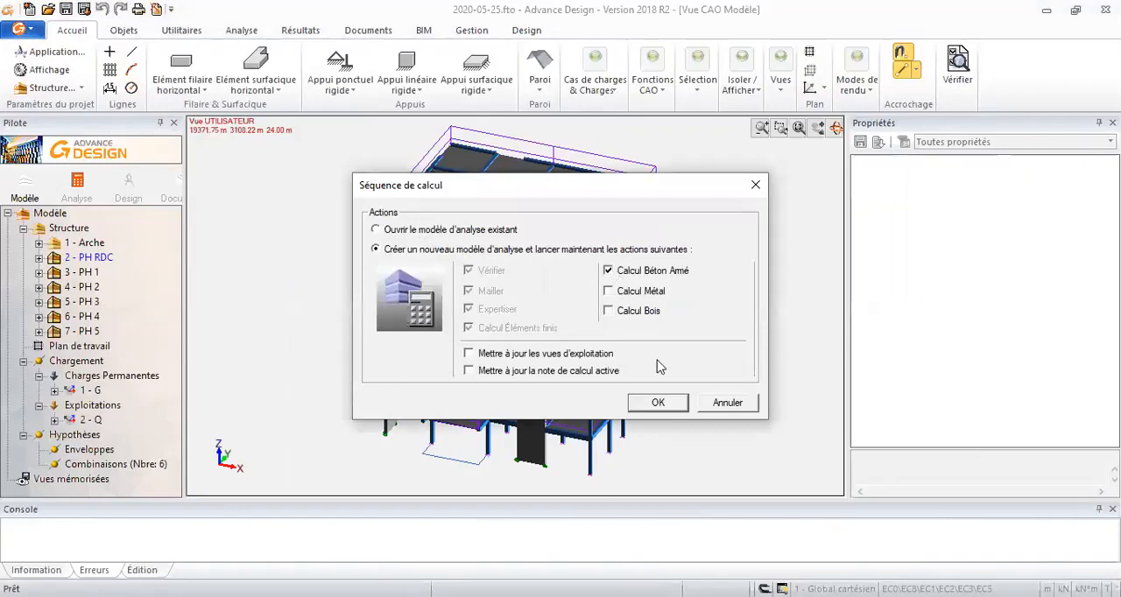
pyautogui.click(671, 404)
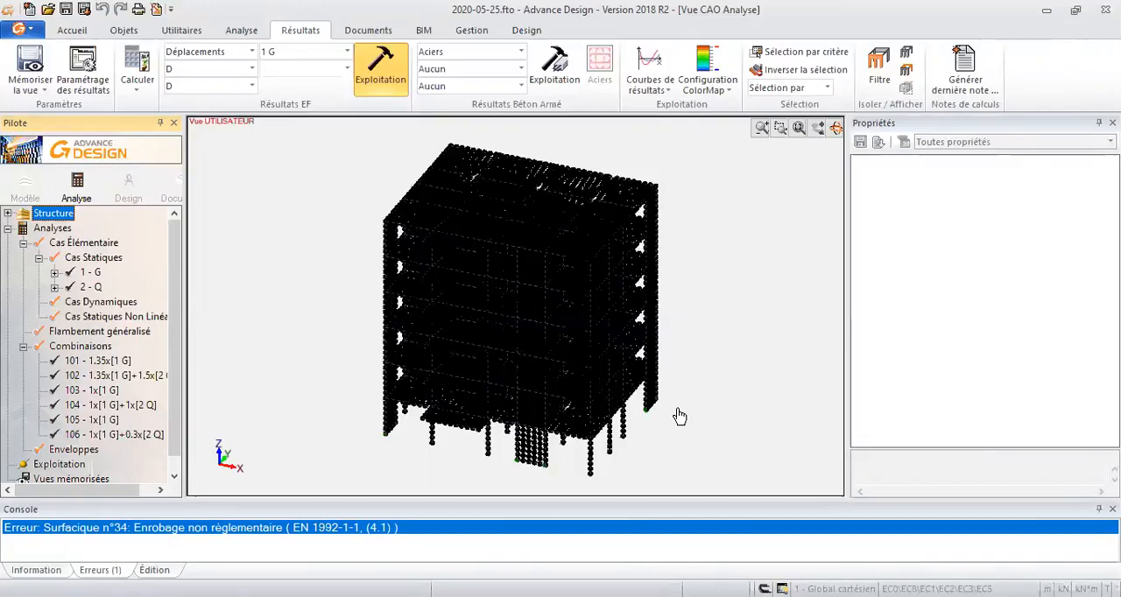
# - Hide the nodes in the analysis model so that only the element mesh is displayed
pyautogui.moveTo(679, 416); pyautogui.dragTo(717, 332, button='middle')
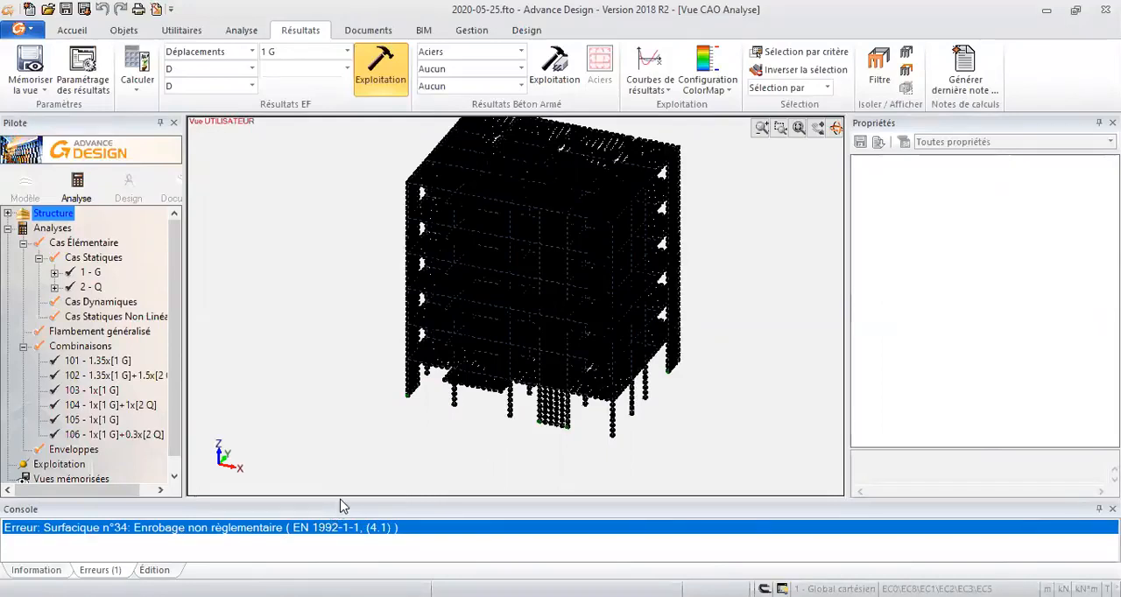
pyautogui.moveTo(604, 324); pyautogui.dragTo(599, 349, button='middle')
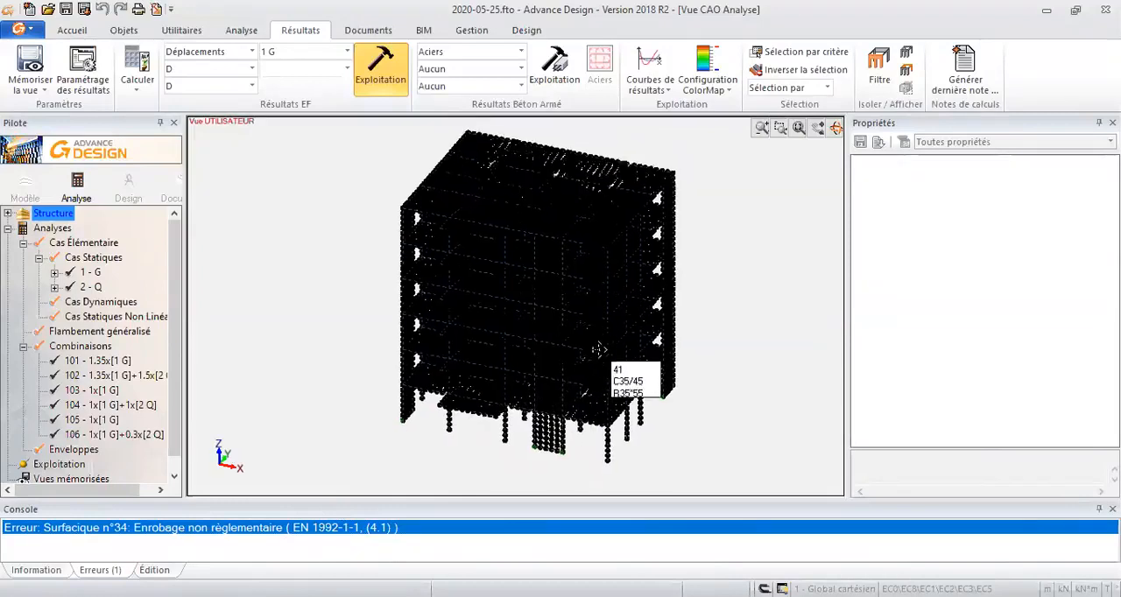
pyautogui.rightClick(742, 310)
pyautogui.click(792, 231)
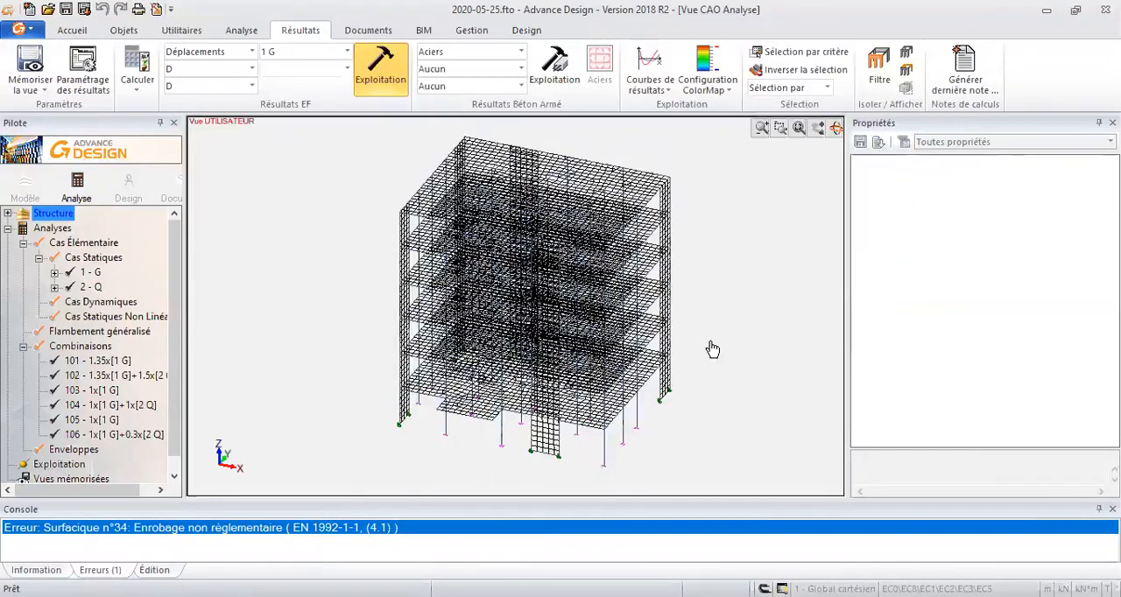
pyautogui.moveTo(704, 317)
pyautogui.keyDown('shift'); pyautogui.mouseDown(button='middle')
pyautogui.moveTo(714, 301)
pyautogui.moveTo(719, 326)
pyautogui.mouseUp(button='middle'); pyautogui.keyUp('shift')
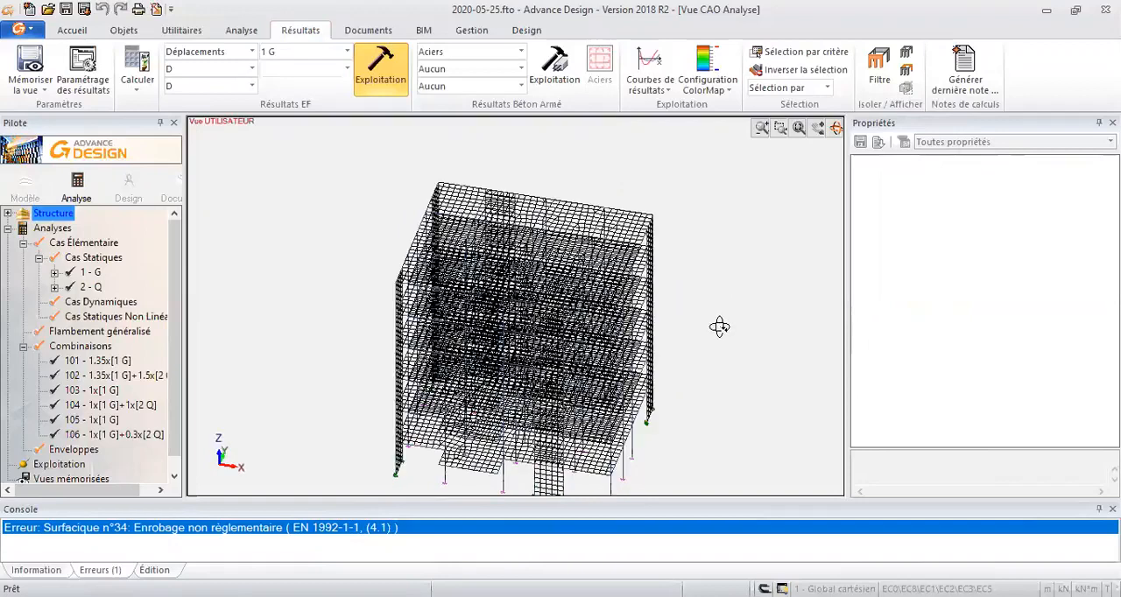
# - Isolate storey PH 5 in the analysis model and view its slab mesh obliquely from above
pyautogui.click(556, 202)
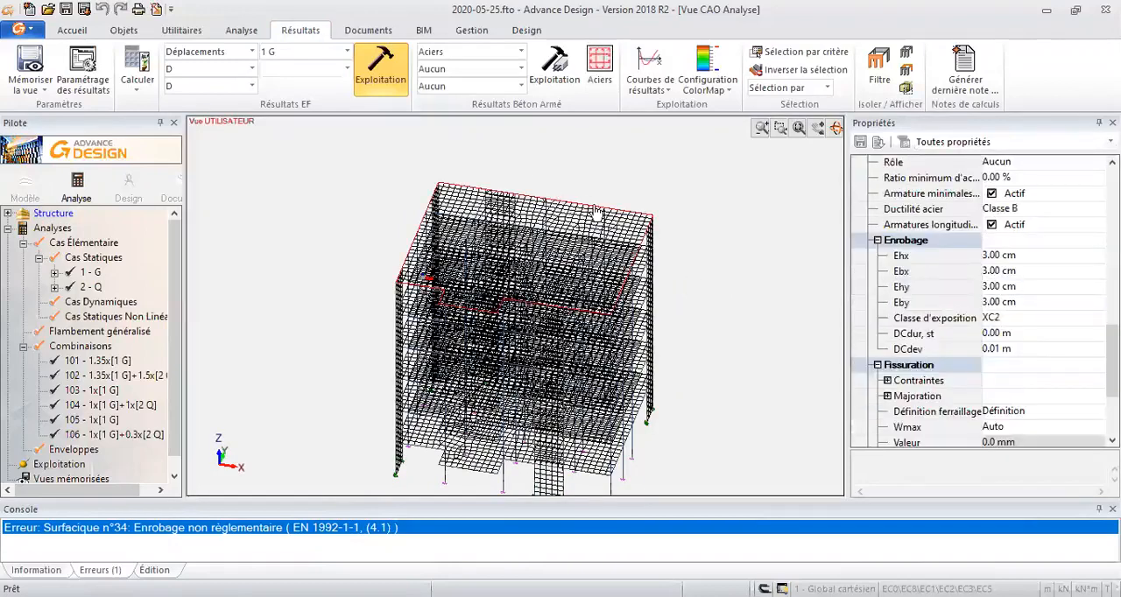
pyautogui.click(696, 220)
pyautogui.keyDown('shift'); pyautogui.moveTo(690, 246); pyautogui.dragTo(690, 241, button='middle'); pyautogui.keyUp('shift')
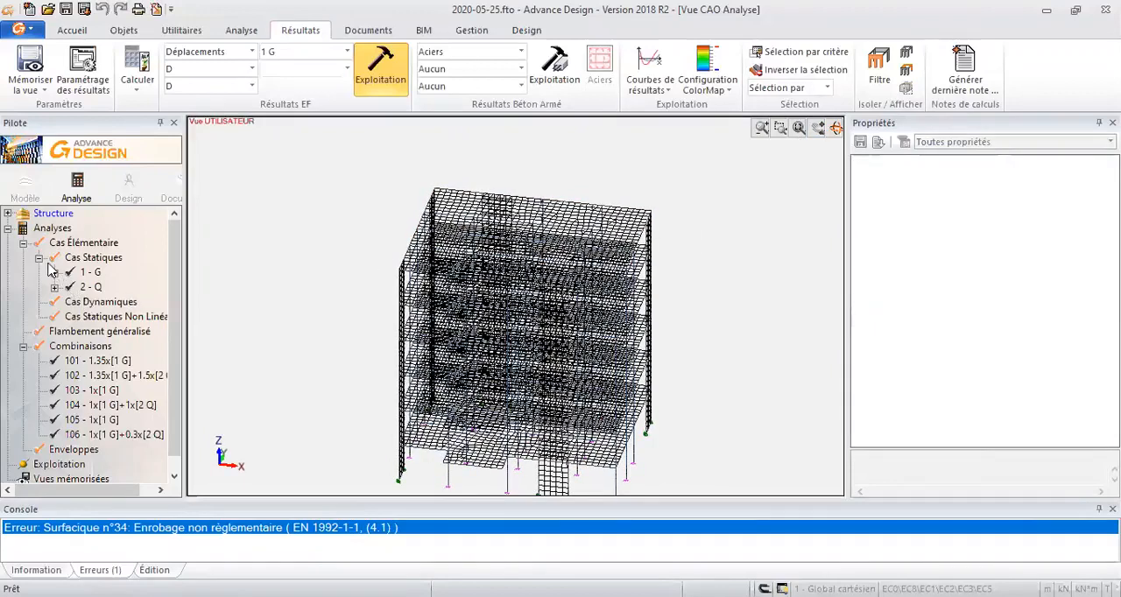
pyautogui.click(7, 215)
pyautogui.click(65, 316)
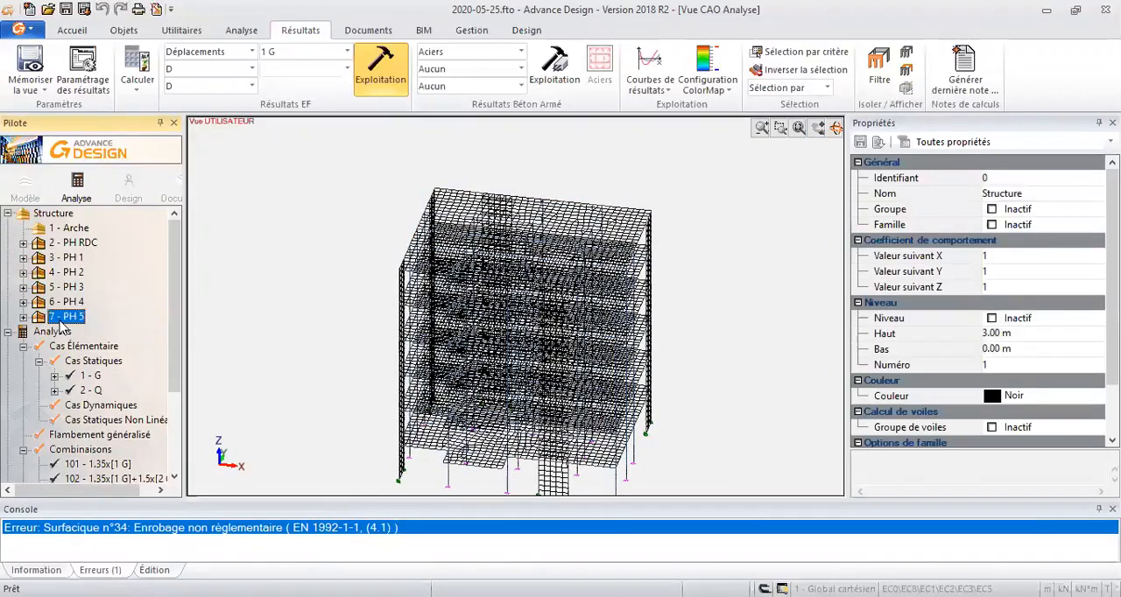
pyautogui.click(878, 68)
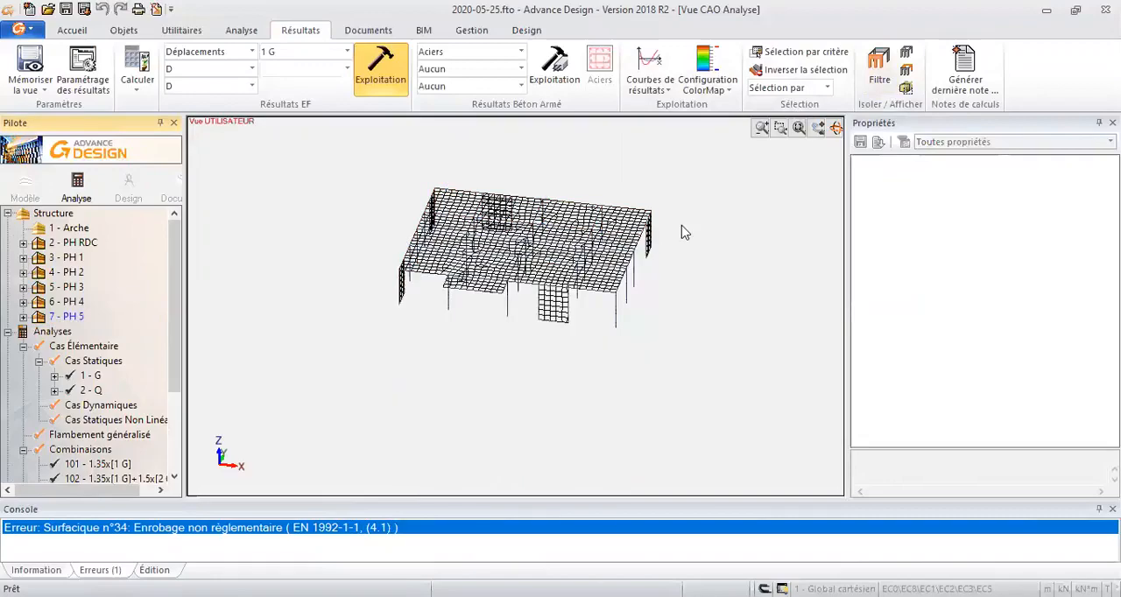
pyautogui.moveTo(611, 337); pyautogui.dragTo(552, 314, button='middle')
pyautogui.scroll(3, 528, 344)
pyautogui.scroll(3, 552, 314)
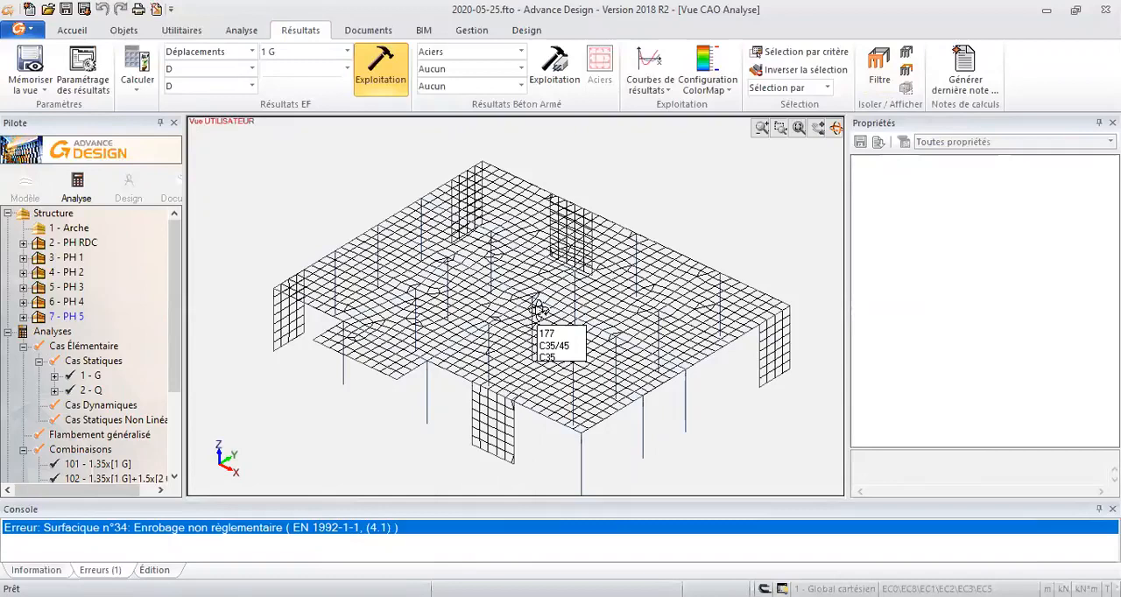
pyautogui.moveTo(579, 343); pyautogui.dragTo(584, 336, button='middle')
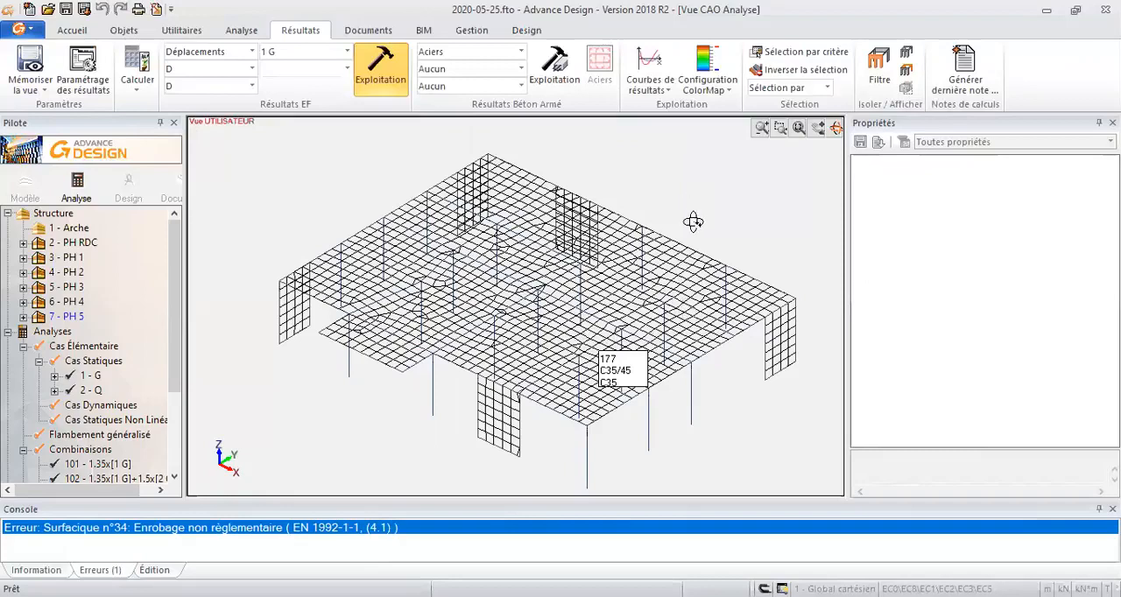
pyautogui.moveTo(679, 191); pyautogui.dragTo(671, 196)
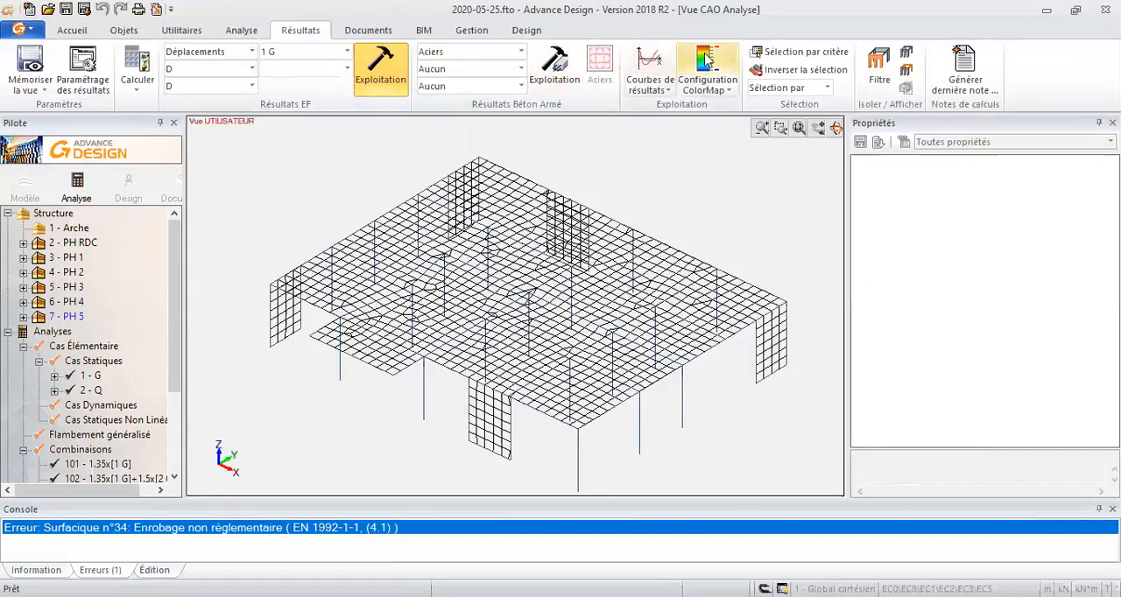
# - Open the reinforced concrete calculation assumptions and review the code, beam, column, reinforcement, Treillis, punching and calculation sequence settings
pyautogui.click(249, 34)
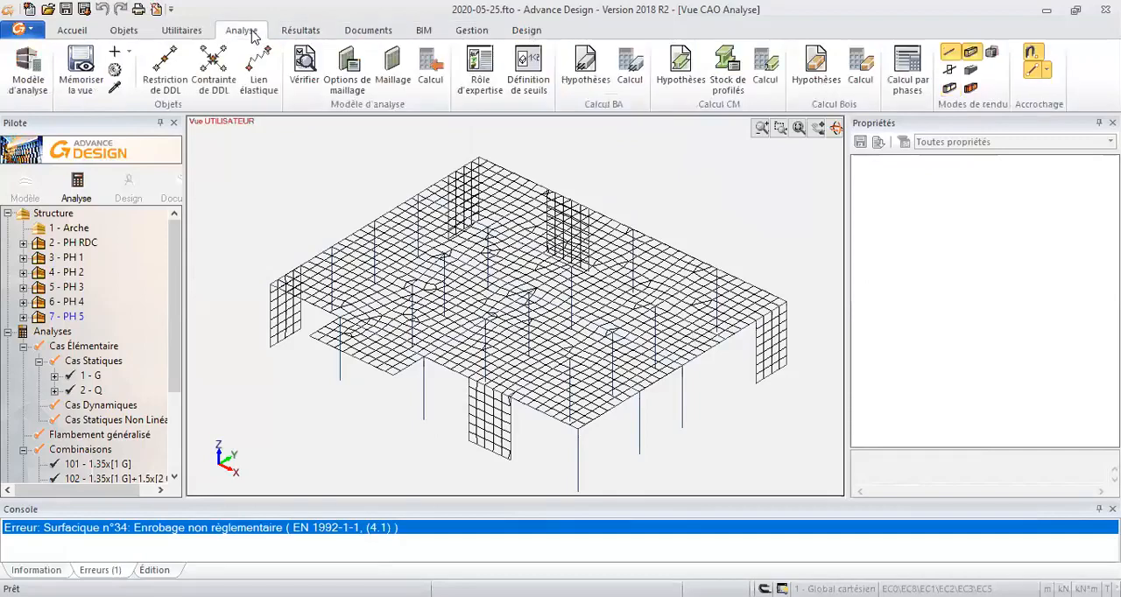
pyautogui.click(587, 68)
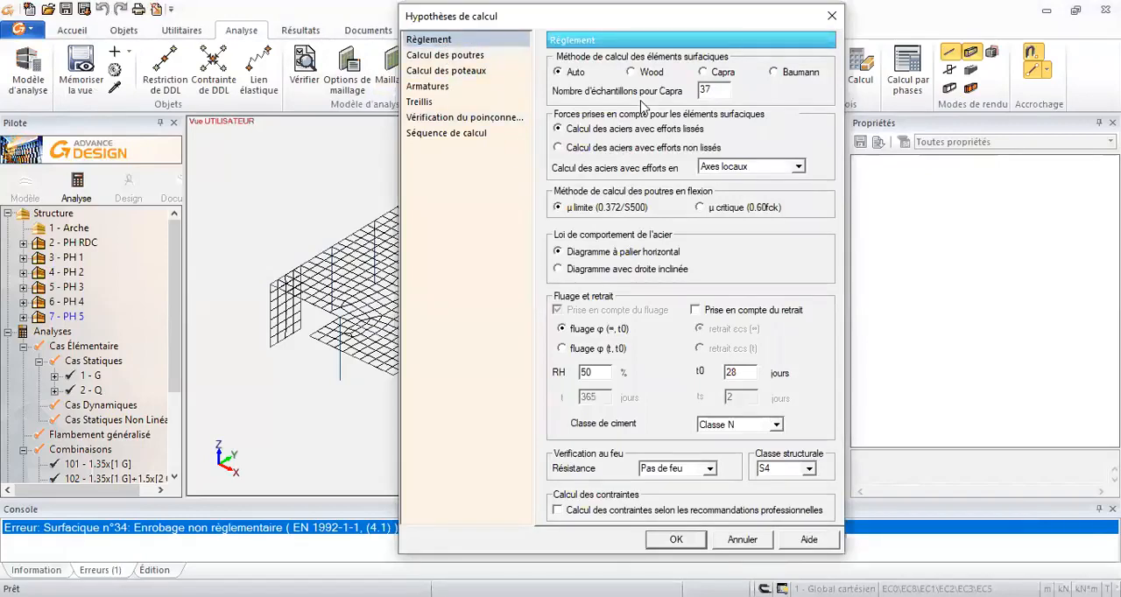
pyautogui.moveTo(674, 14); pyautogui.dragTo(661, 27)
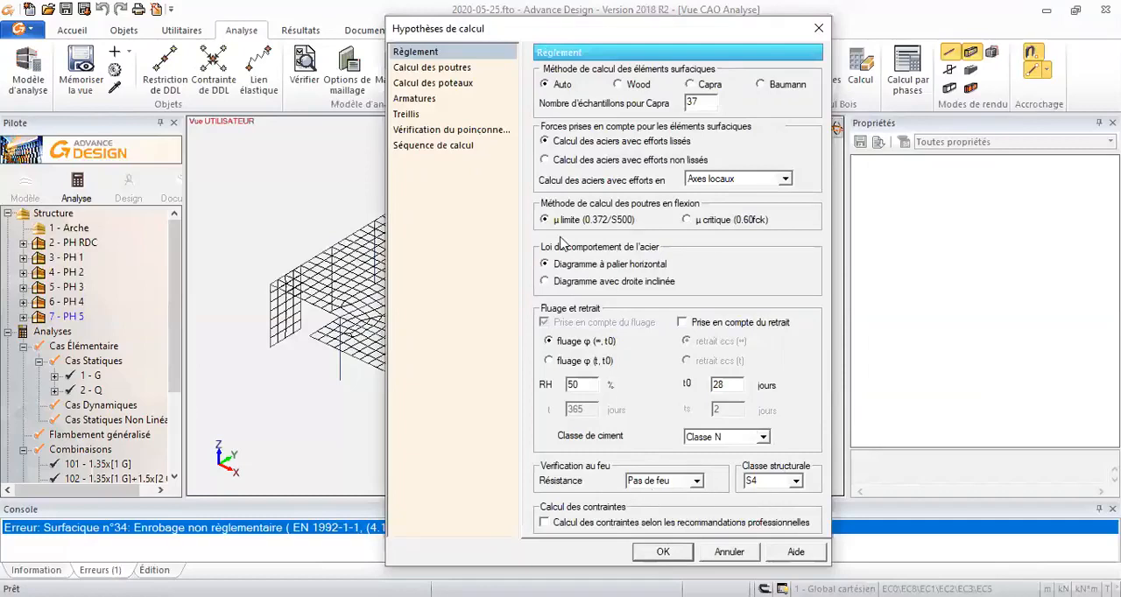
pyautogui.click(429, 83)
pyautogui.click(429, 70)
pyautogui.click(431, 100)
pyautogui.click(415, 117)
pyautogui.click(415, 131)
pyautogui.click(416, 147)
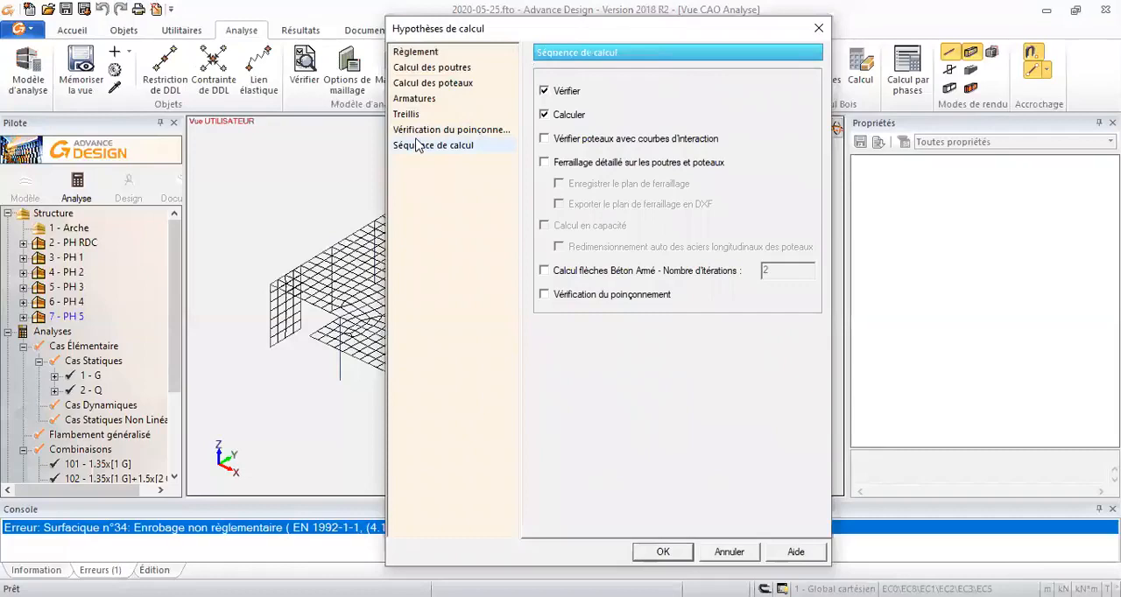
pyautogui.click(420, 130)
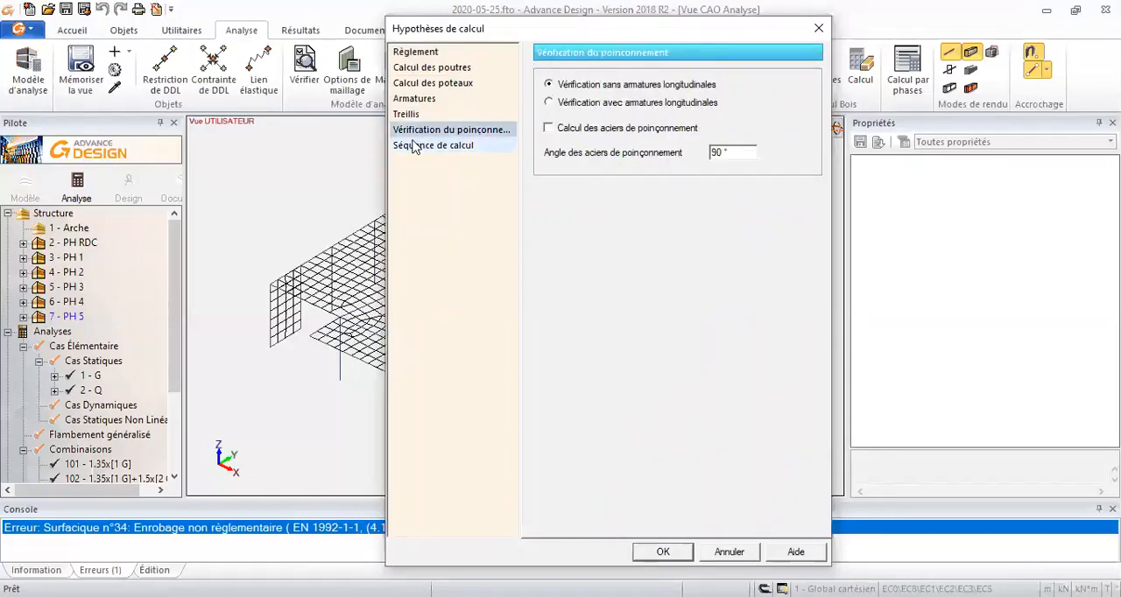
# - Enable the reinforced concrete deflection calculation (Calcul flèches Béton Armé) in the calculation sequence with 3 iterations
pyautogui.click(425, 147)
pyautogui.click(629, 271)
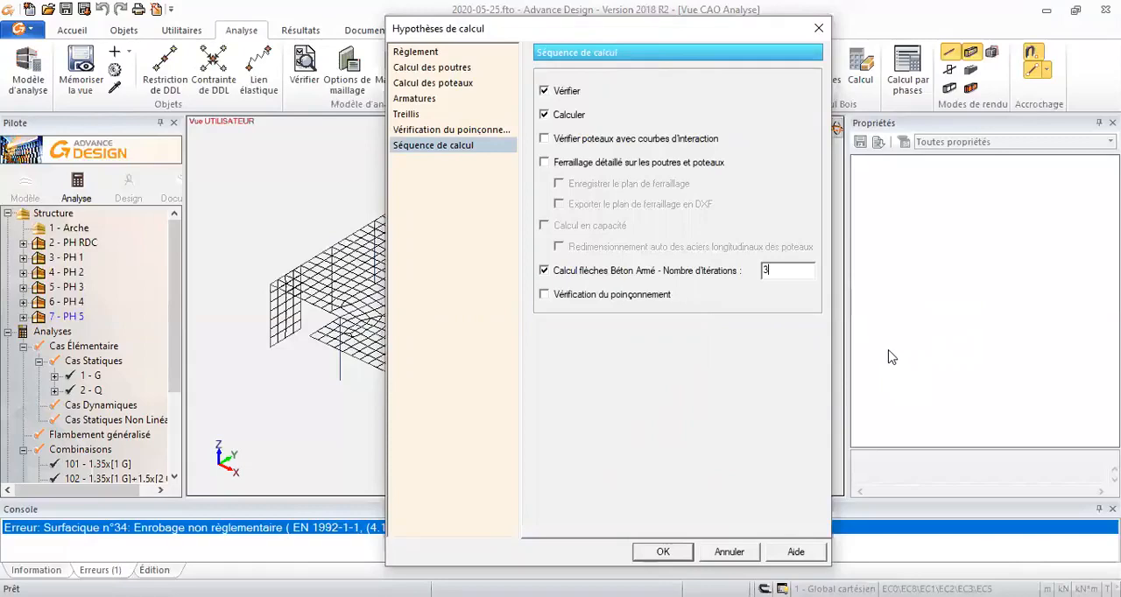
pyautogui.click(683, 556)
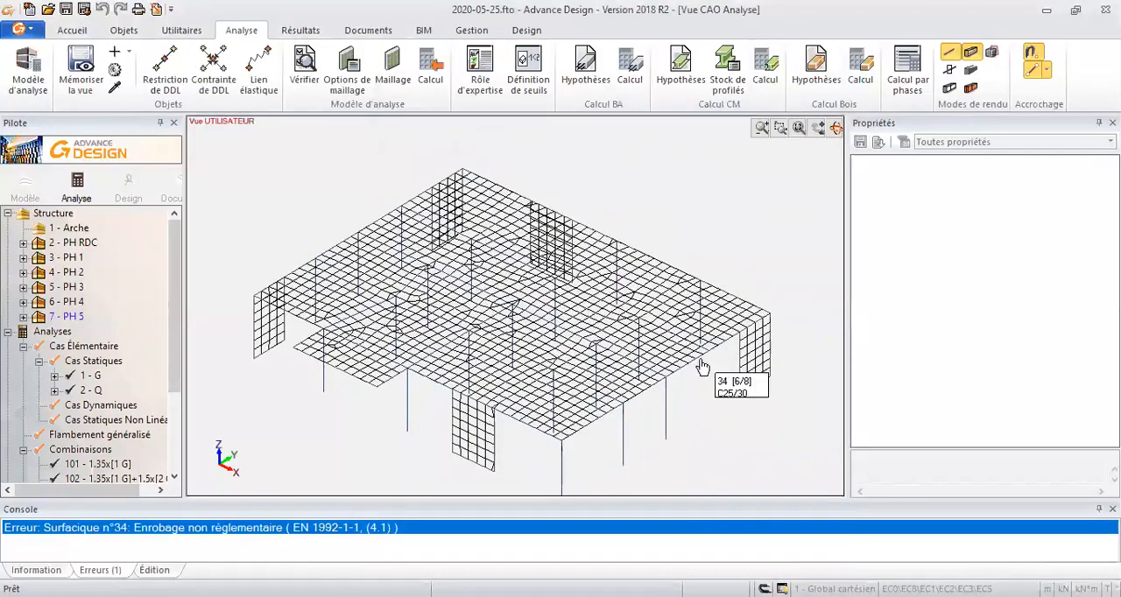
# - Select the PH 5 slab and display its surface reinforcement Axi (Aciers, Surfacique) in Régions Iso mode
pyautogui.click(584, 435)
pyautogui.hotkey('alt', 'z')
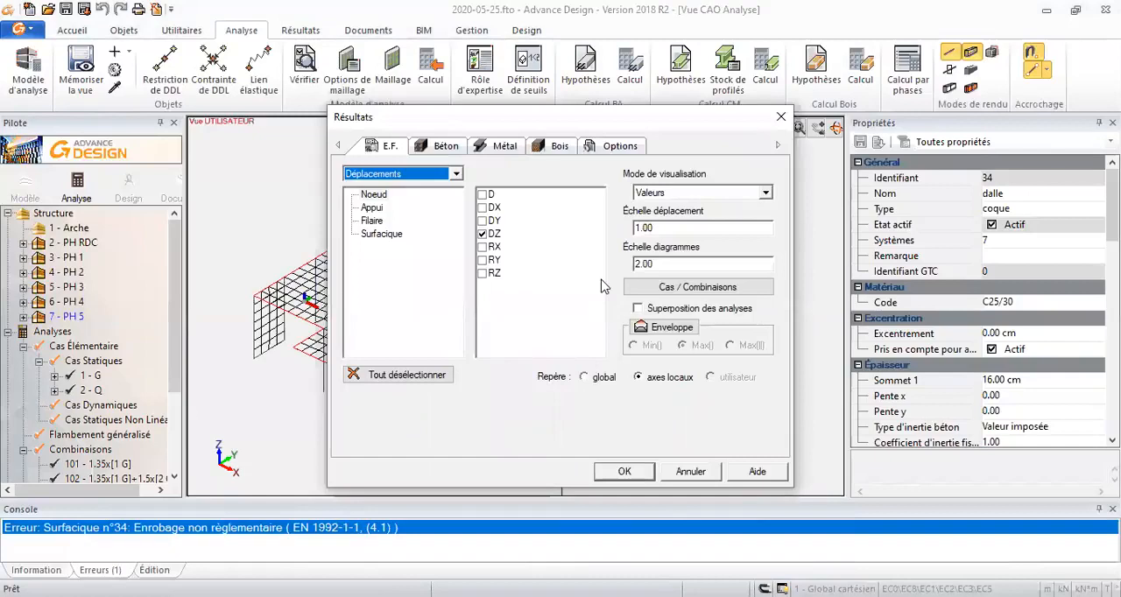
pyautogui.click(423, 153)
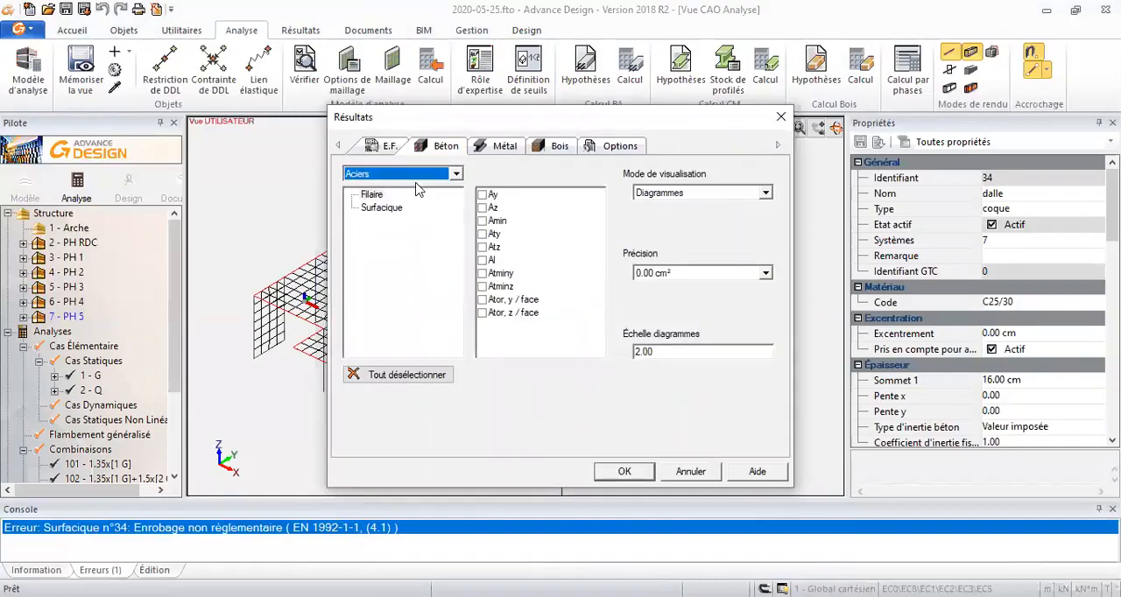
pyautogui.click(382, 207)
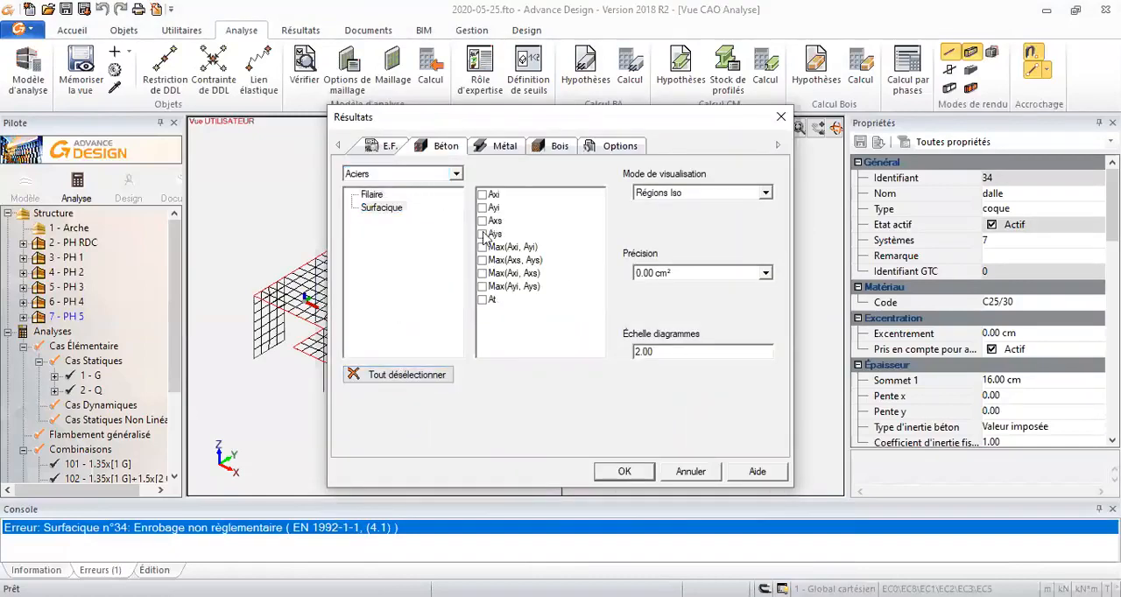
pyautogui.click(482, 207)
pyautogui.click(482, 195)
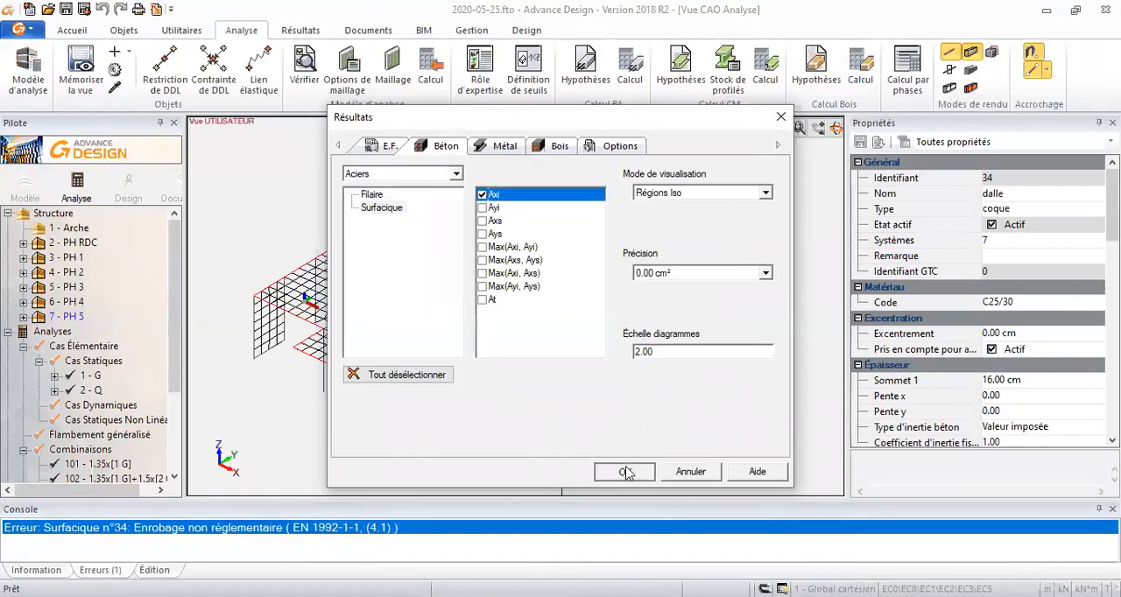
pyautogui.press('Return')
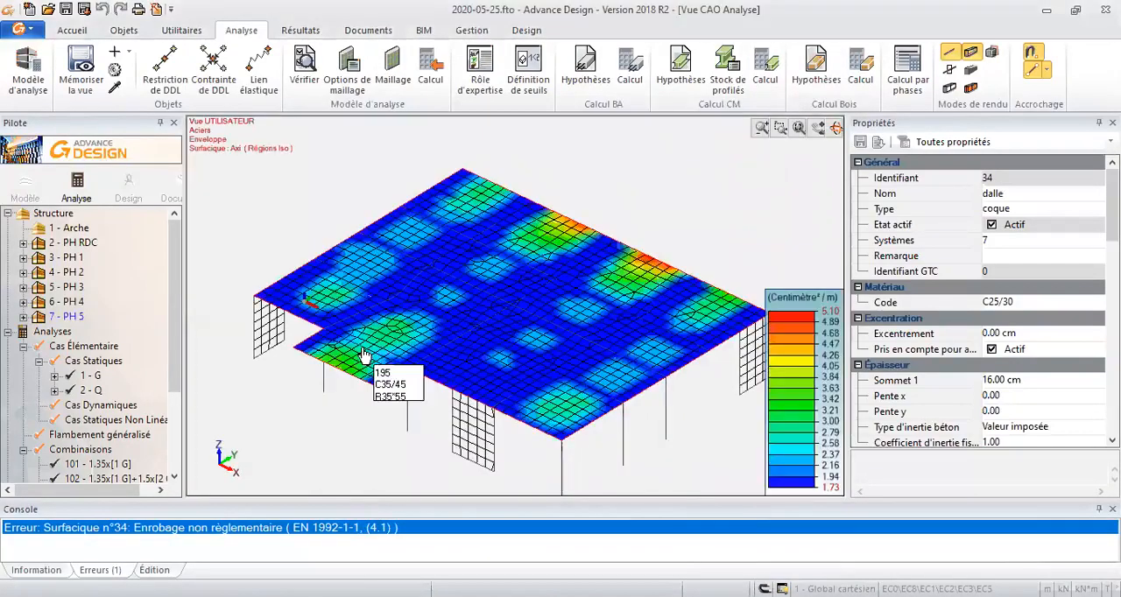
# - Examine the Axi reinforcement distribution over the PH 5 slab and the orientation of the slab's local axes
pyautogui.scroll(3, 360, 334)
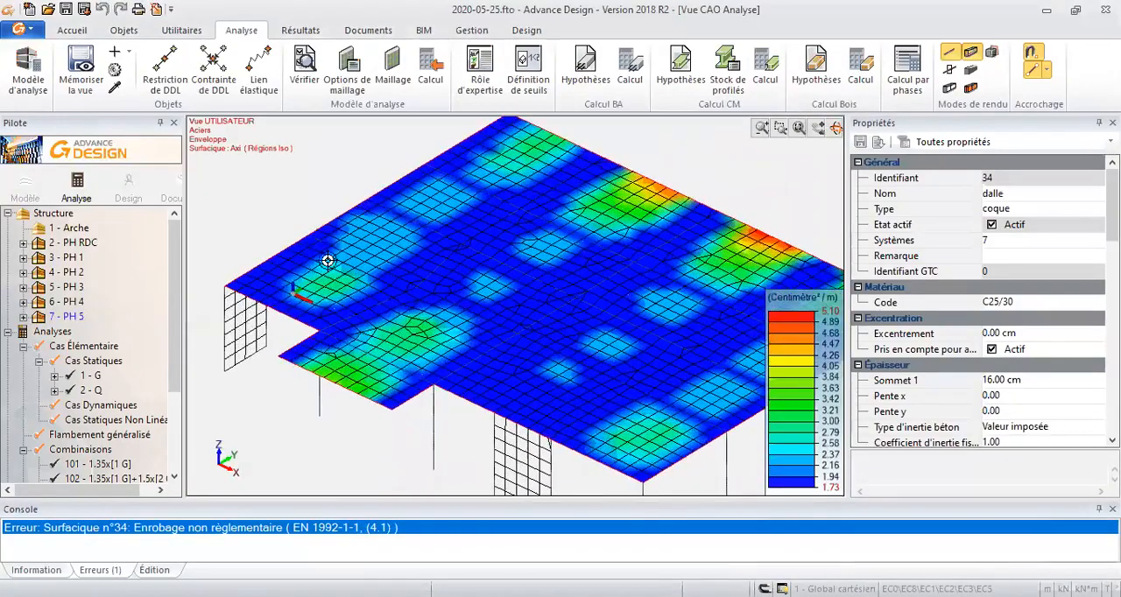
pyautogui.moveTo(424, 335)
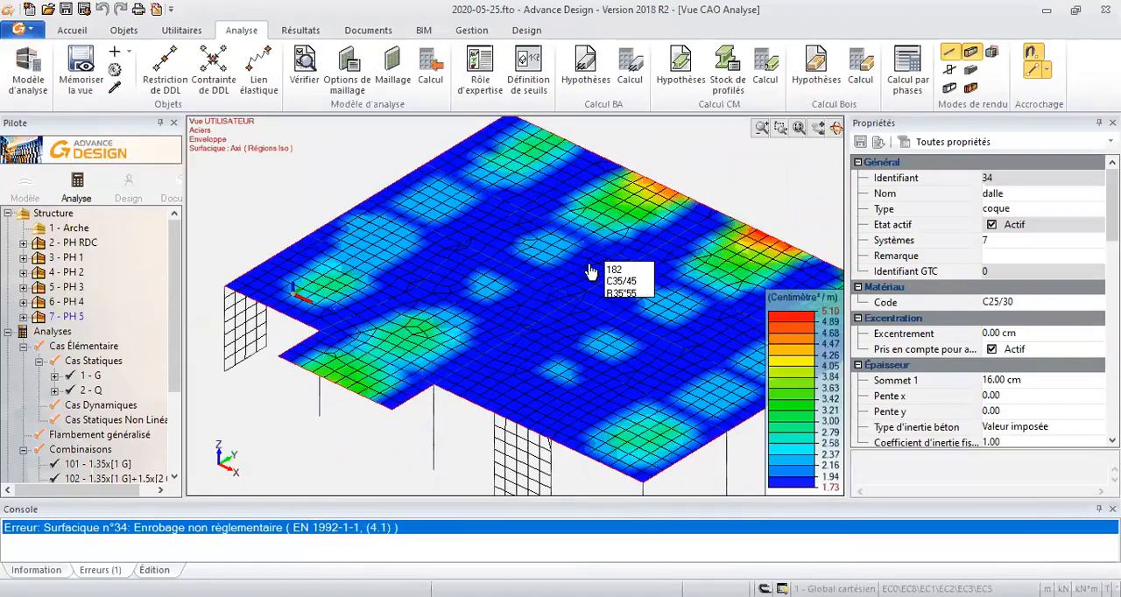
pyautogui.moveTo(606, 246); pyautogui.dragTo(587, 264, button='middle')
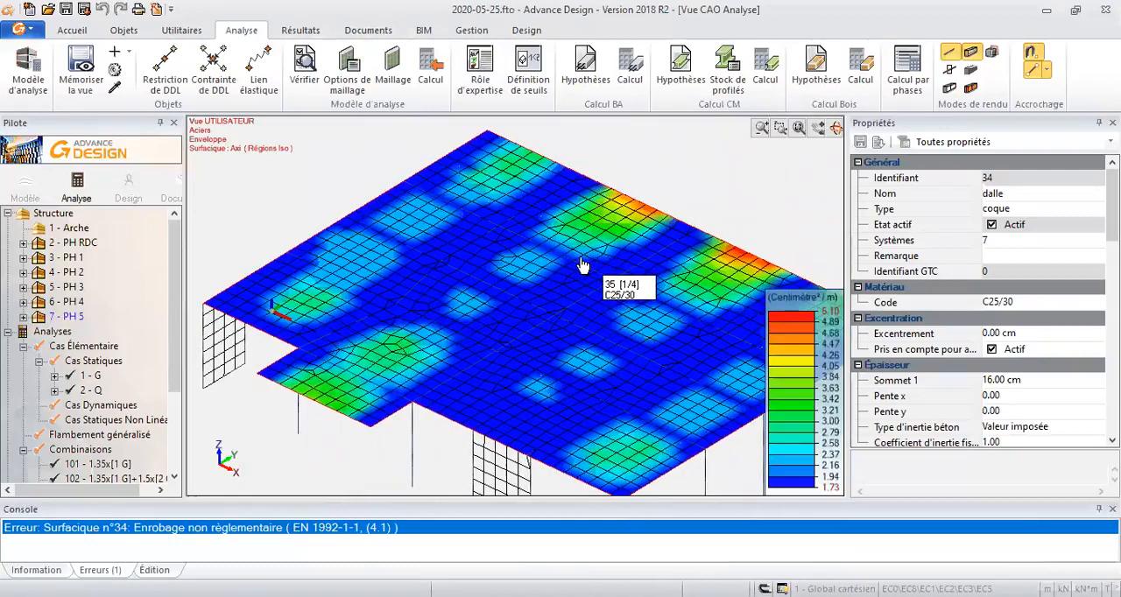
pyautogui.moveTo(635, 223); pyautogui.dragTo(625, 223, button='middle')
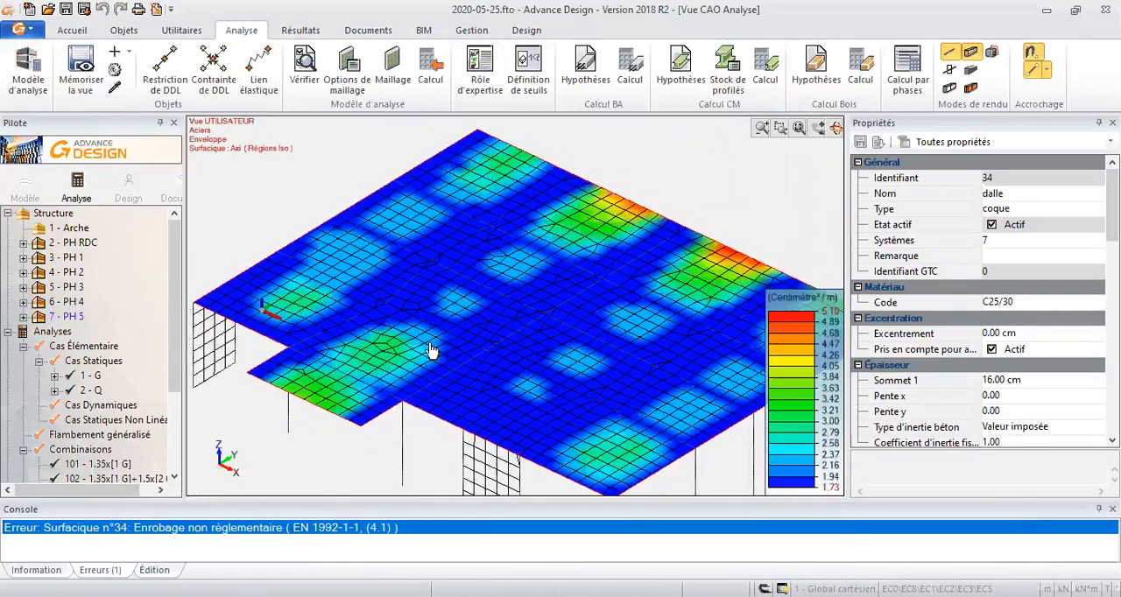
pyautogui.hotkey('alt', 'z')
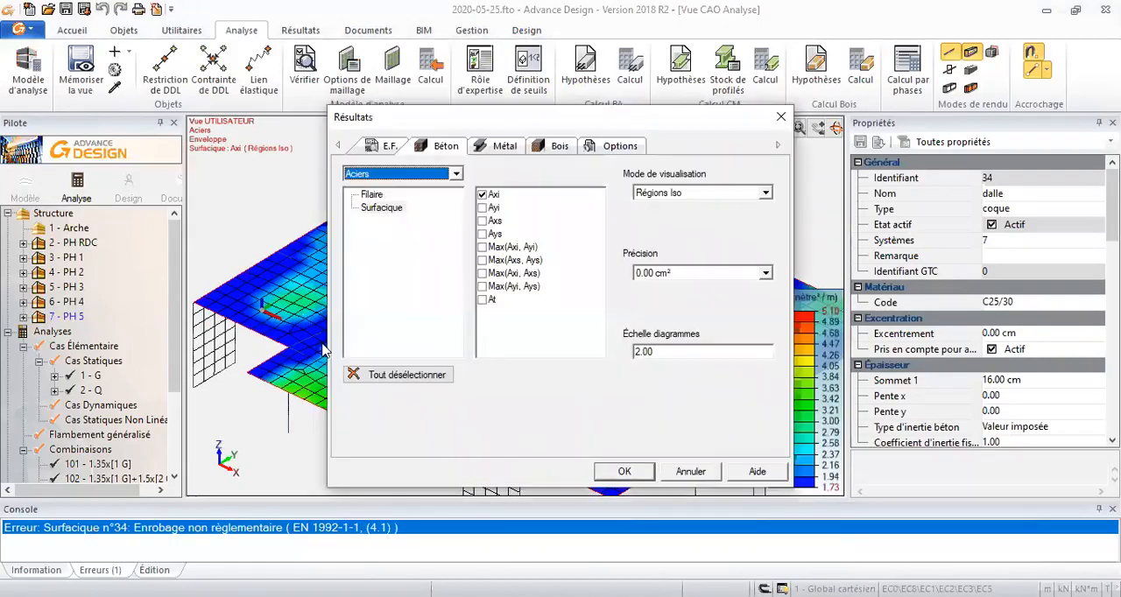
pyautogui.press('Escape')
pyautogui.press('Escape')
pyautogui.scroll(4, 273, 333)
pyautogui.moveTo(292, 337); pyautogui.dragTo(315, 316, button='middle')
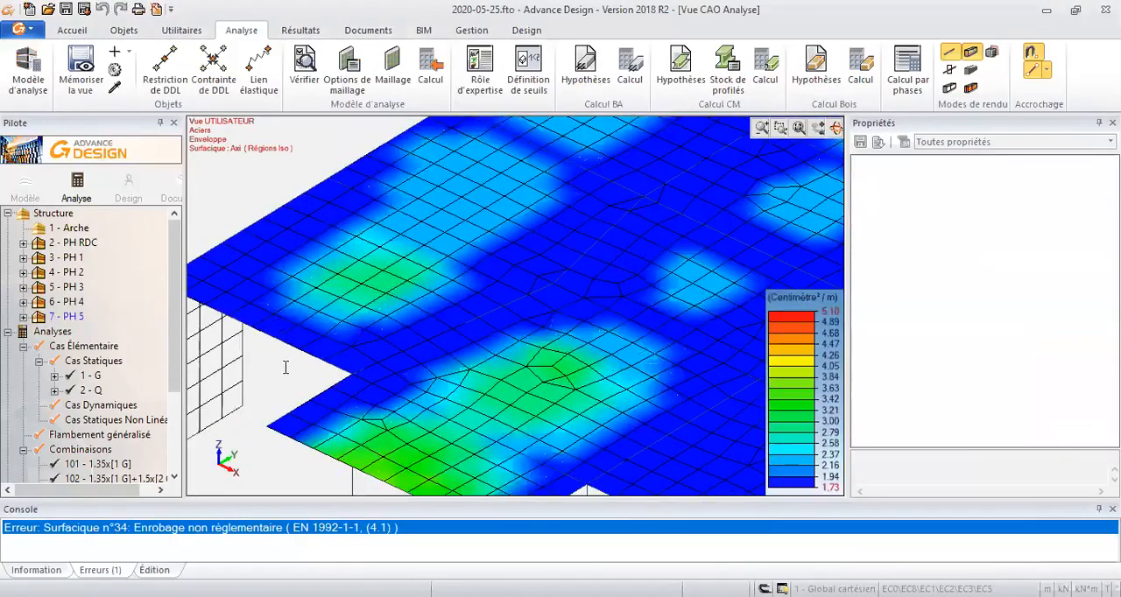
pyautogui.click(285, 367)
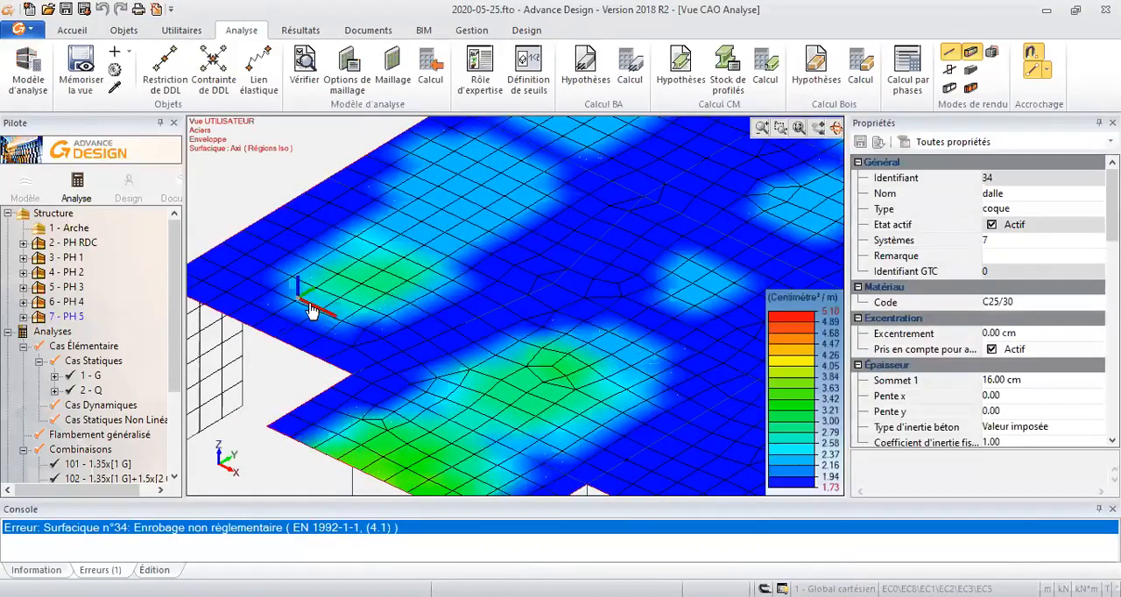
pyautogui.scroll(-5, 362, 317)
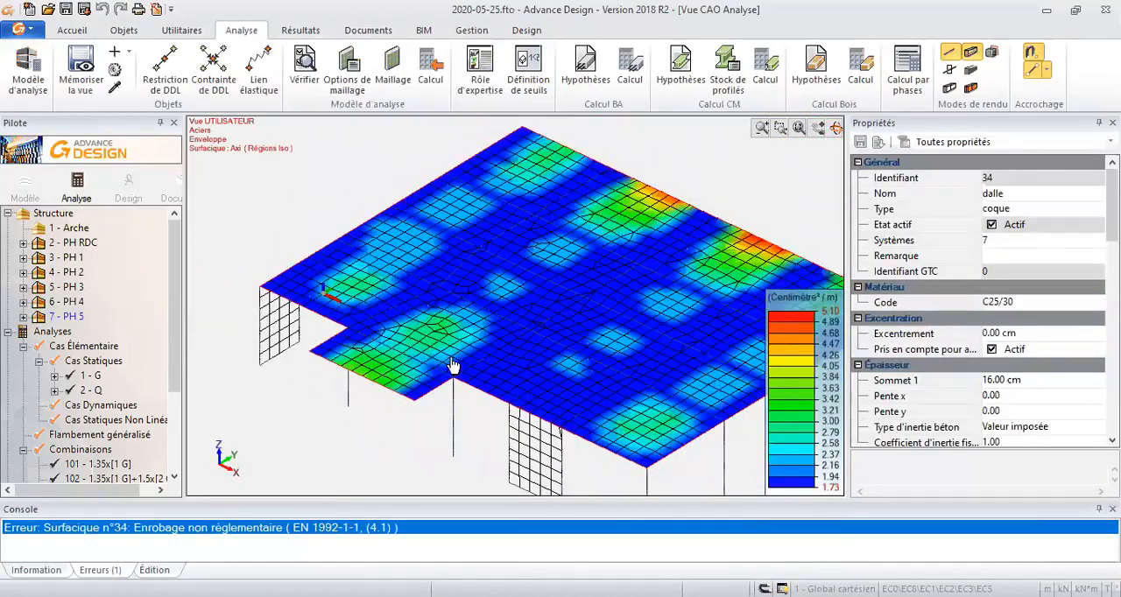
pyautogui.moveTo(512, 290); pyautogui.dragTo(490, 317, button='middle')
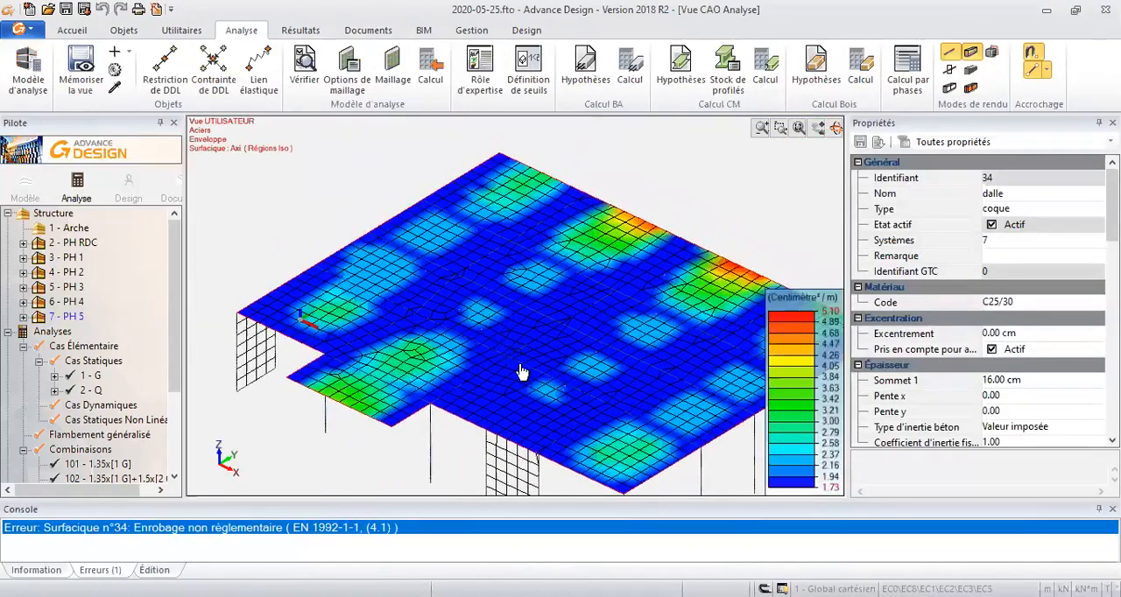
# - Replace the slab's Axi reinforcement display with Ayi and examine its distribution
pyautogui.hotkey('alt', 'z')
pyautogui.click(492, 211)
pyautogui.click(624, 471)
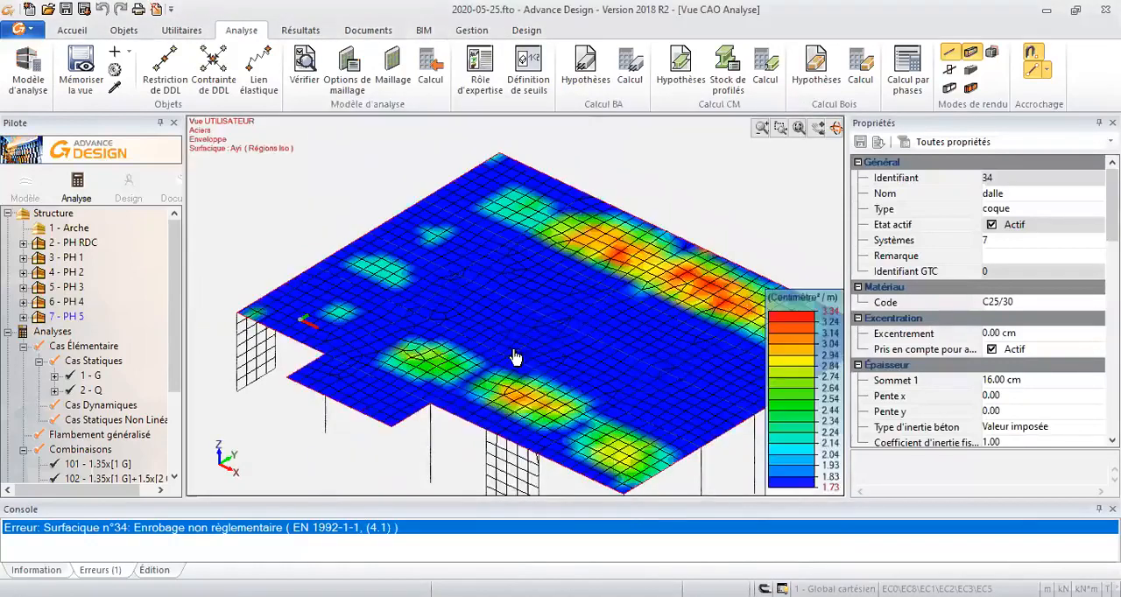
pyautogui.moveTo(618, 300); pyautogui.dragTo(560, 297, button='middle')
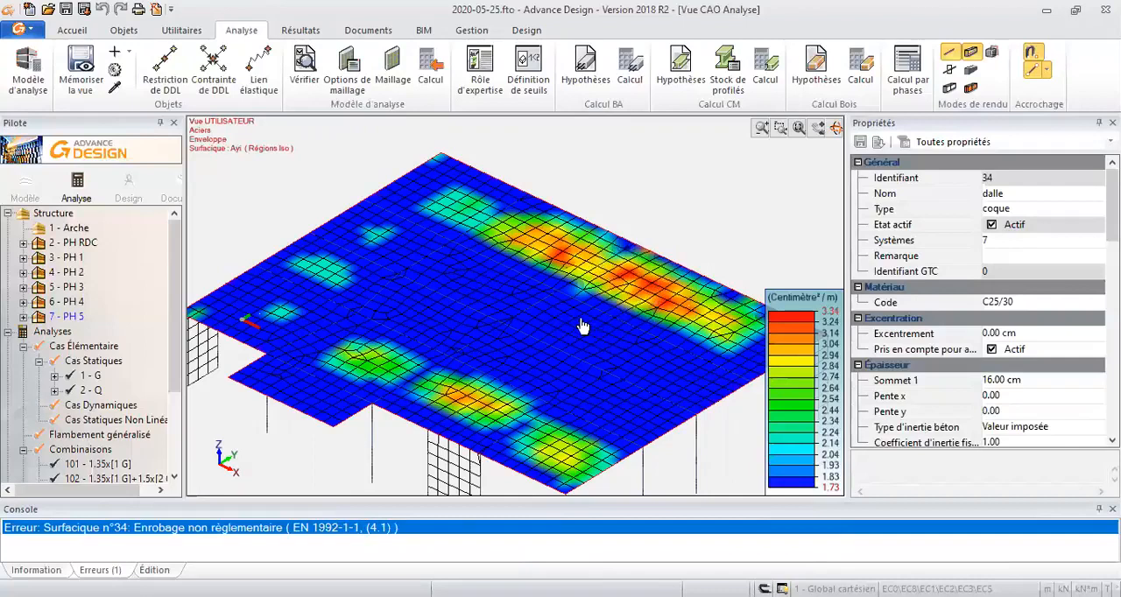
pyautogui.moveTo(572, 324); pyautogui.dragTo(552, 307, button='middle')
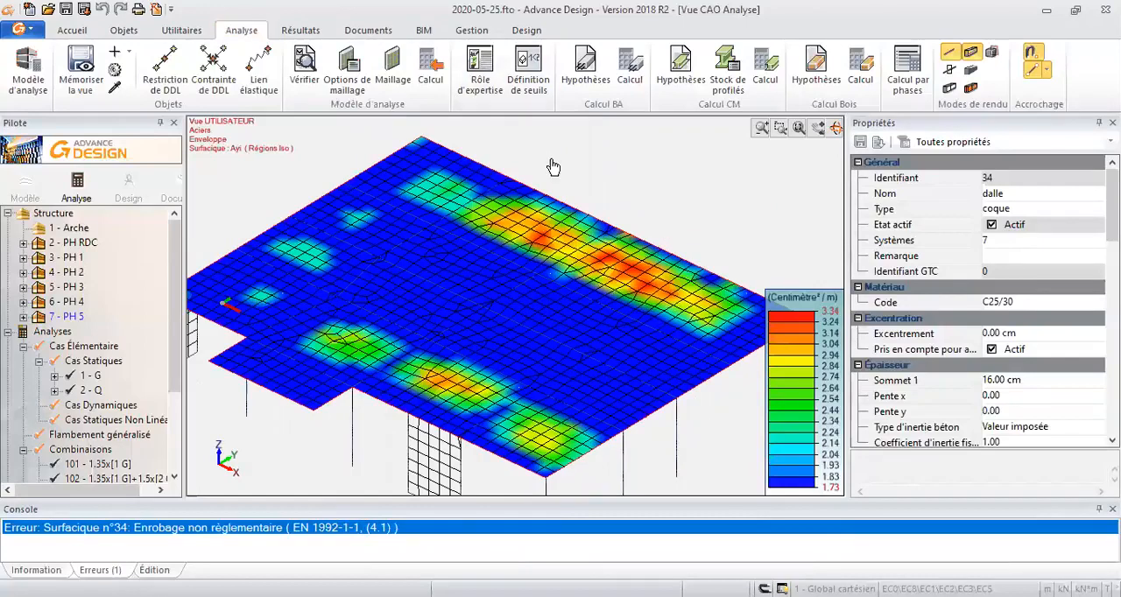
pyautogui.moveTo(510, 207); pyautogui.dragTo(513, 252, button='middle')
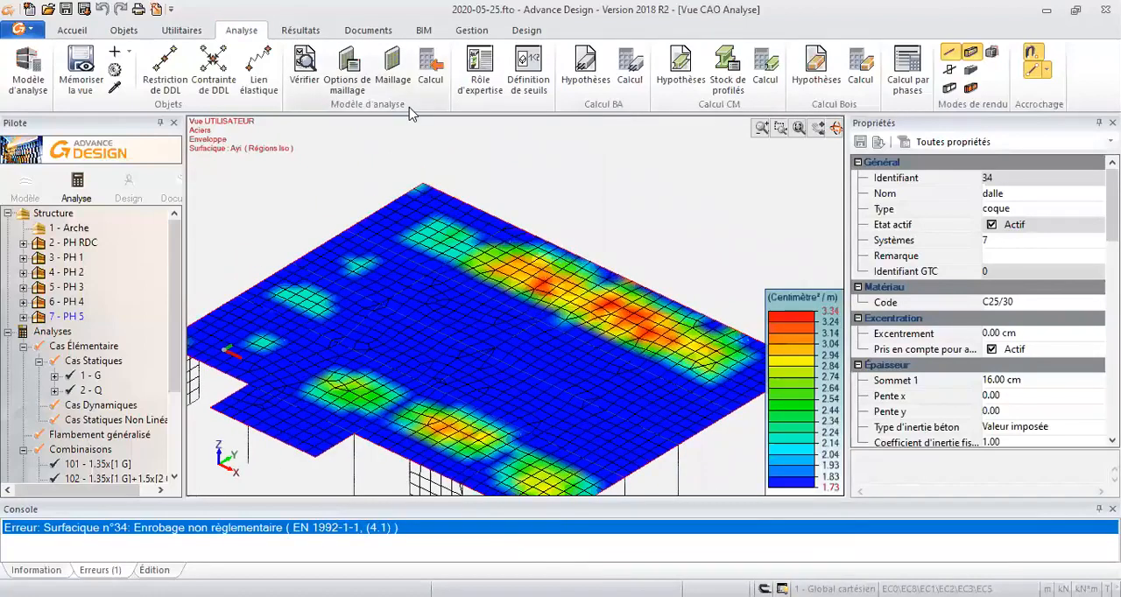
# - Try different rendering modes on the PH 5 model, ending with solid shaded slab, beams and columns
pyautogui.click(77, 32)
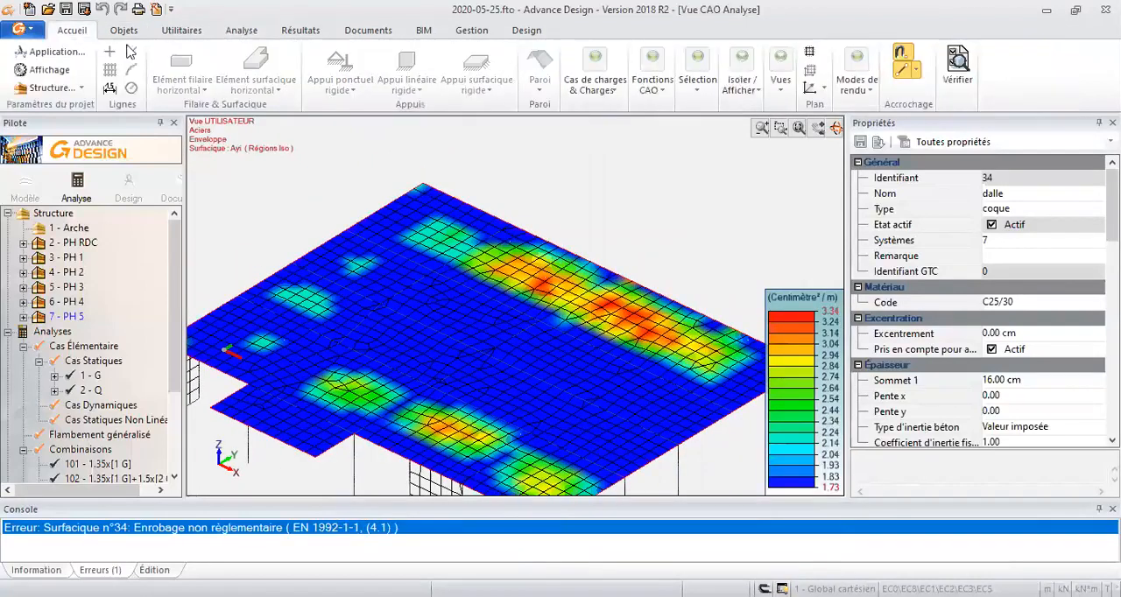
pyautogui.click(781, 95)
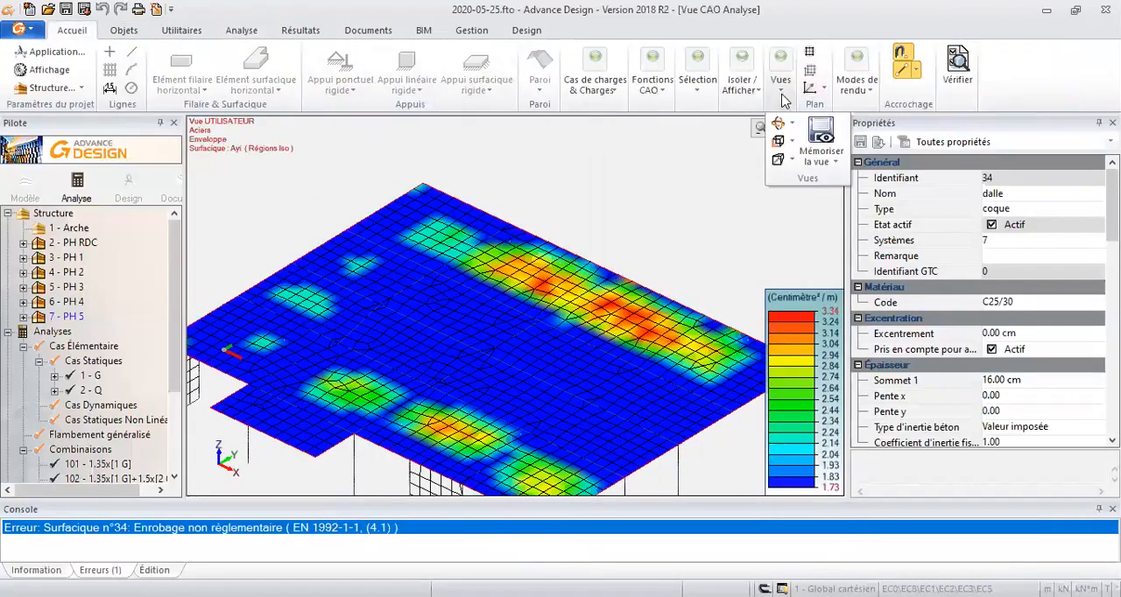
pyautogui.click(853, 83)
pyautogui.click(868, 140)
pyautogui.click(865, 89)
pyautogui.click(871, 154)
pyautogui.click(867, 99)
pyautogui.click(862, 165)
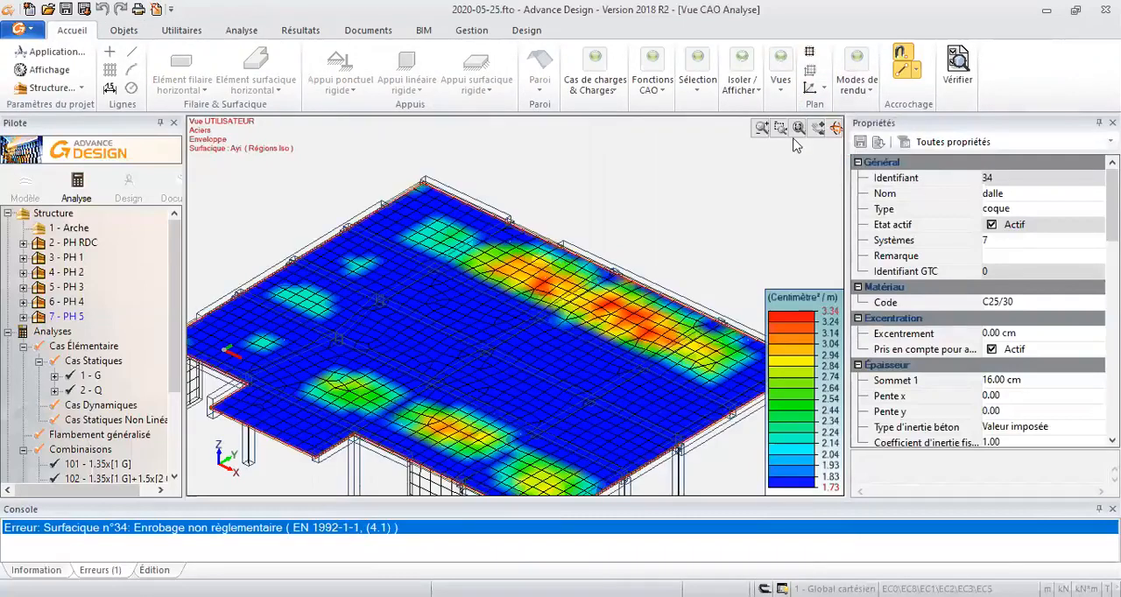
pyautogui.click(855, 83)
pyautogui.click(870, 160)
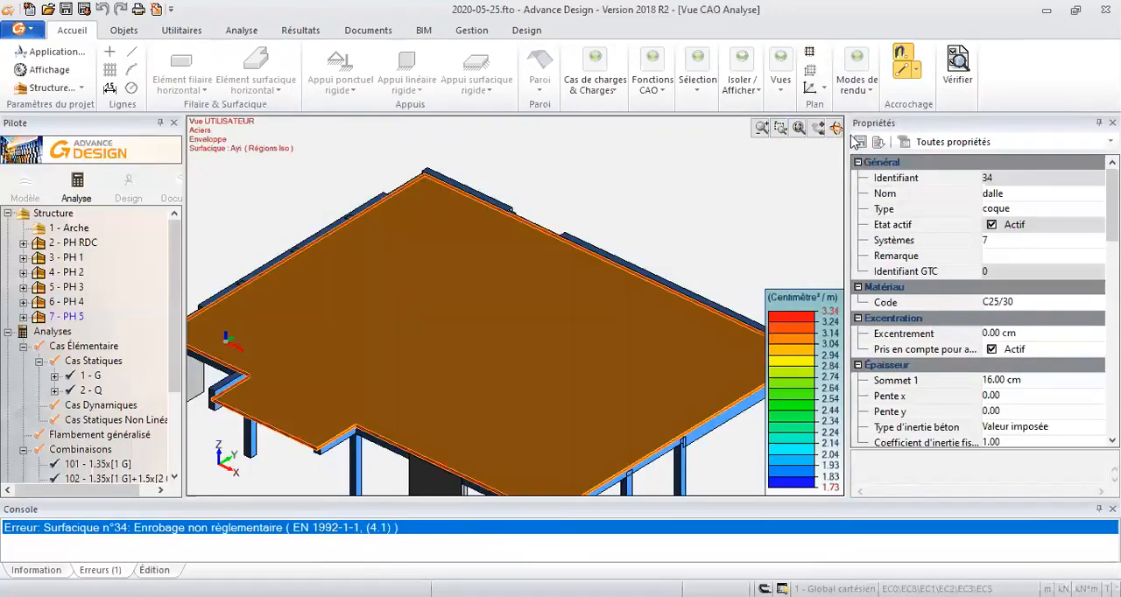
# - Inspect the slab and its beam grid in the solid rendering, then restore the simple mesh rendering
pyautogui.click(723, 202)
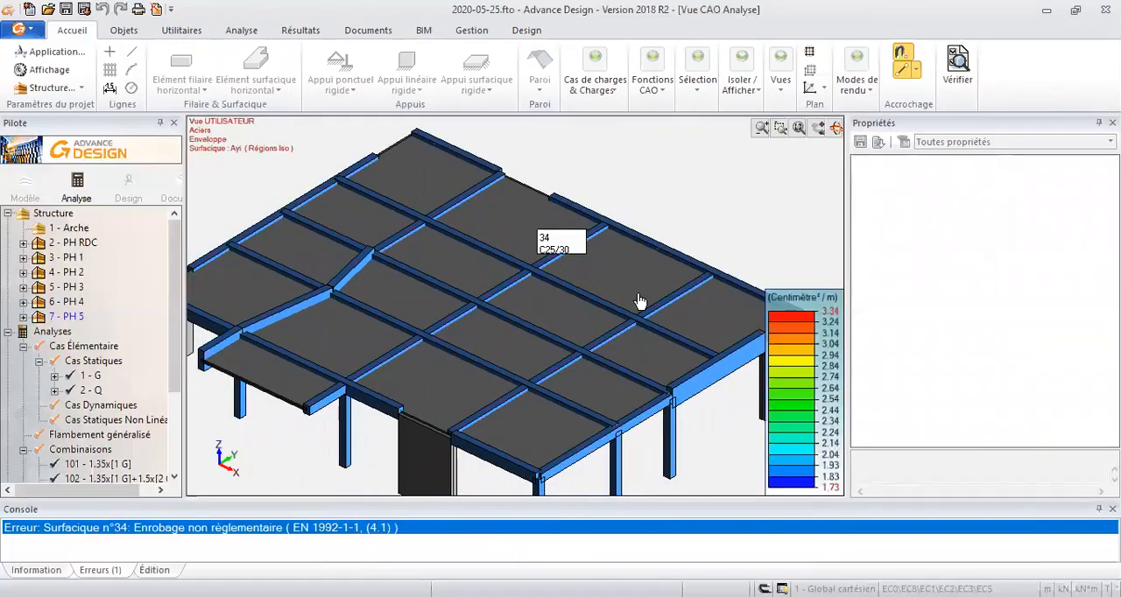
pyautogui.scroll(2, 487, 333)
pyautogui.click(458, 303)
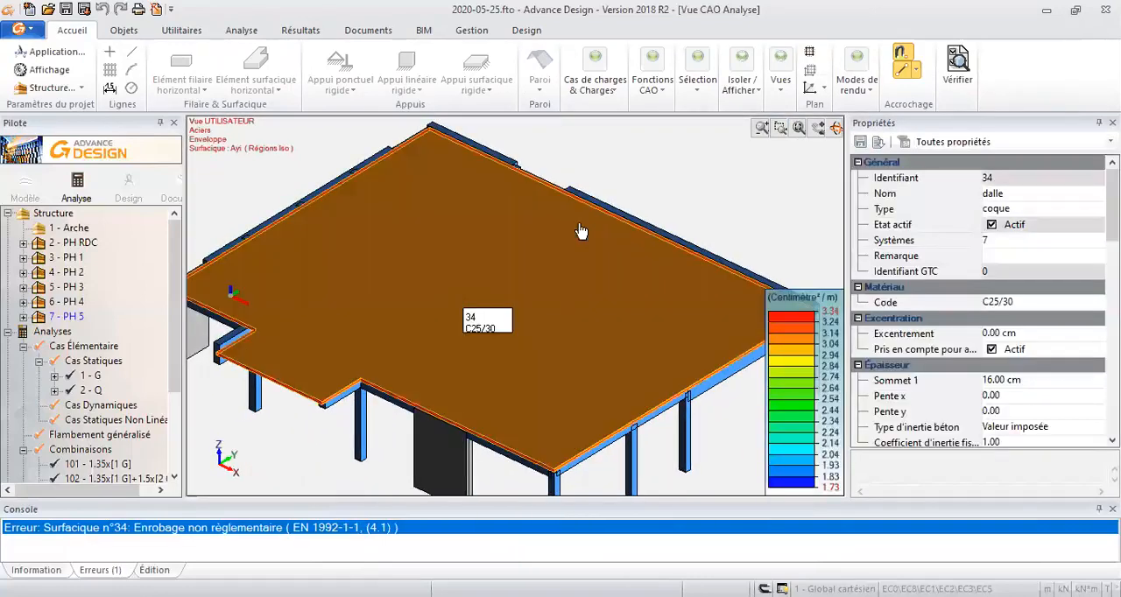
pyautogui.press('Escape')
pyautogui.click(855, 90)
pyautogui.click(850, 126)
# - Display the surface reinforcement Axs on the PH 5 slab as iso regions
pyautogui.moveTo(632, 236); pyautogui.dragTo(622, 240, button='middle')
pyautogui.hotkey('alt', 'z')
pyautogui.click(503, 221)
pyautogui.click(624, 472)
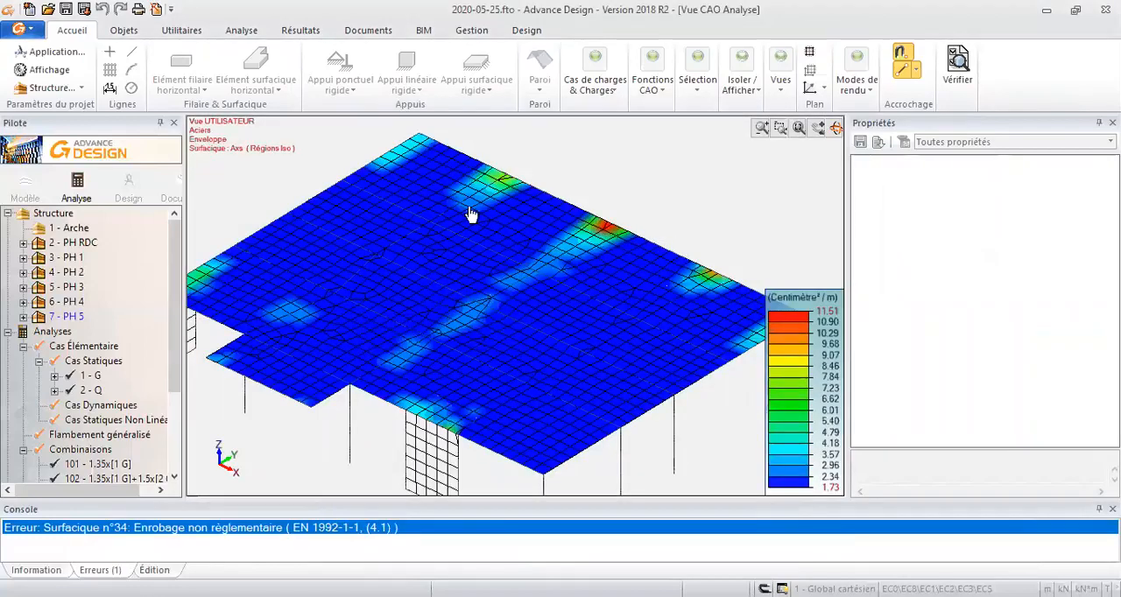
# - Display the surface reinforcement Ays on the PH 5 slab and examine its concentration above the front wall
pyautogui.hotkey('alt', 'z')
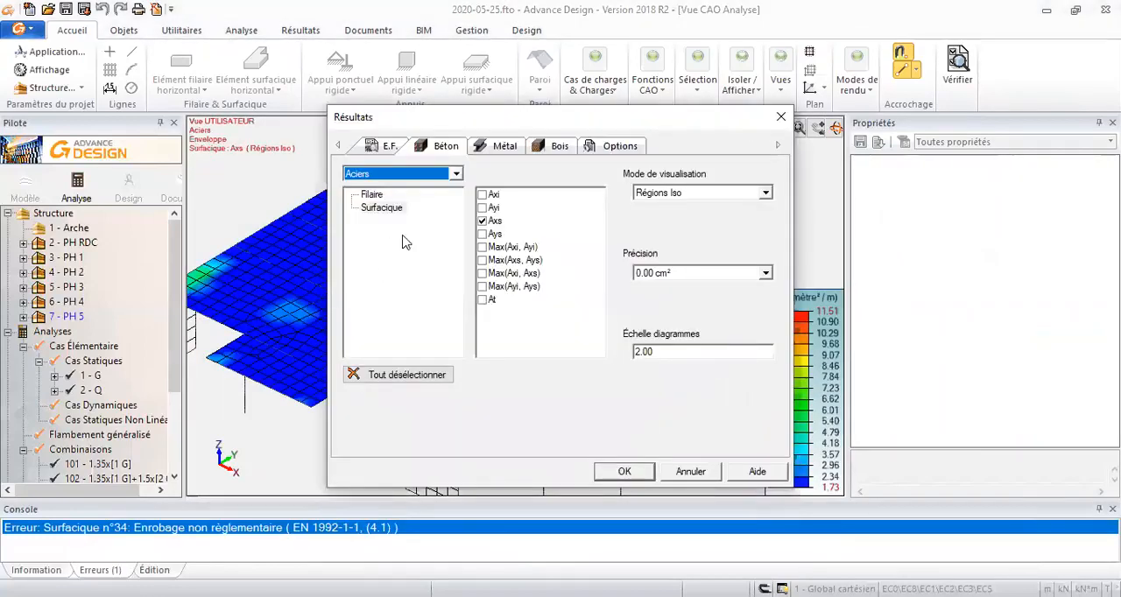
pyautogui.click(483, 235)
pyautogui.click(617, 470)
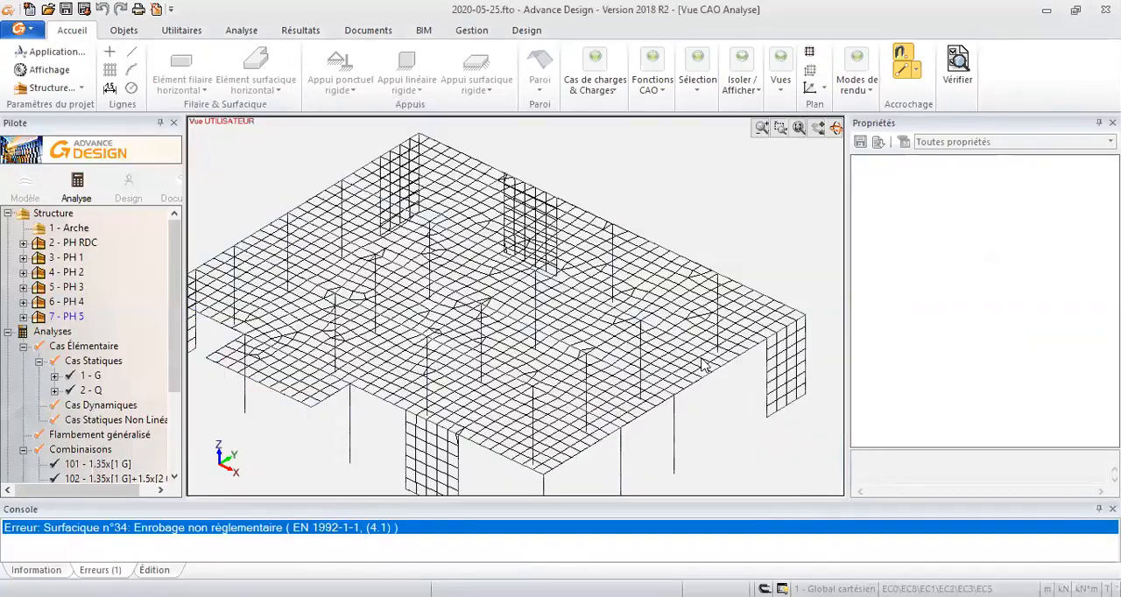
pyautogui.moveTo(629, 279); pyautogui.dragTo(638, 250, button='middle')
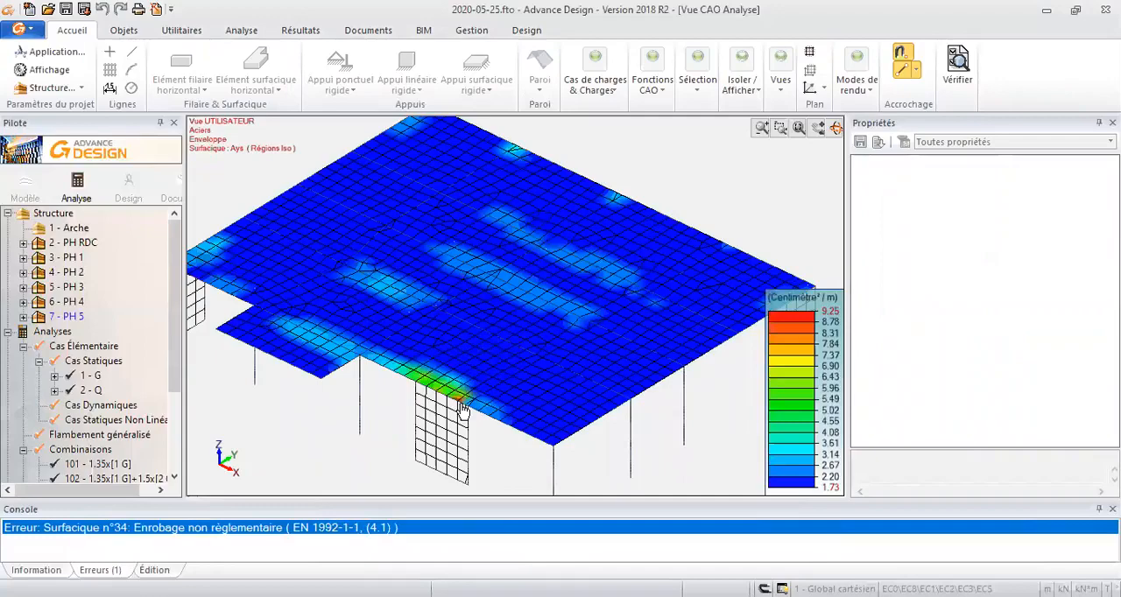
pyautogui.scroll(2, 444, 404)
pyautogui.scroll(4, 445, 404)
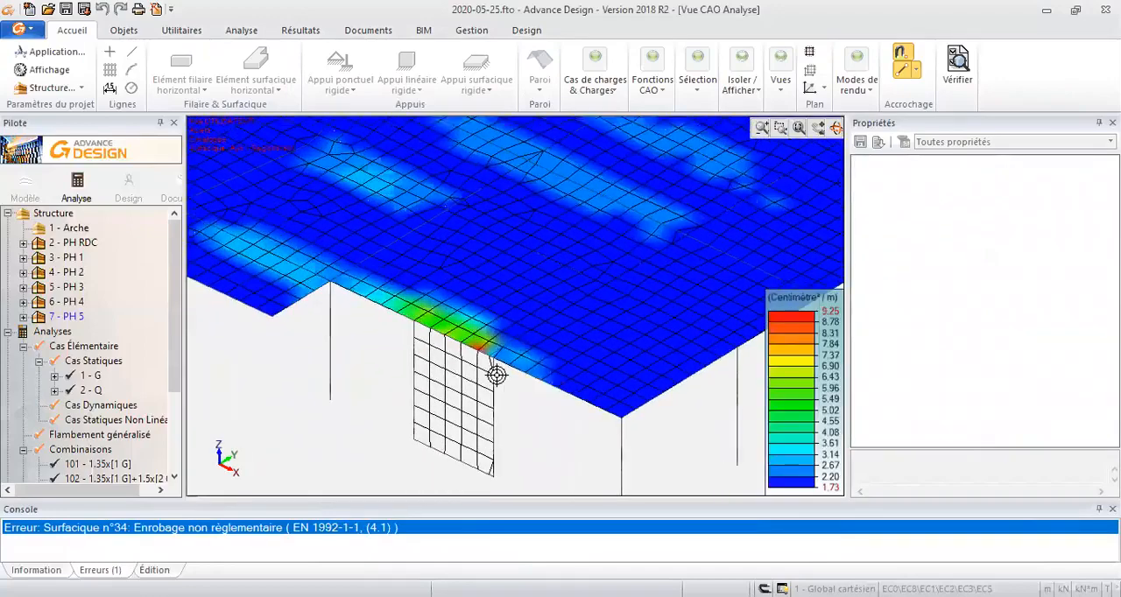
pyautogui.scroll(-6, 507, 348)
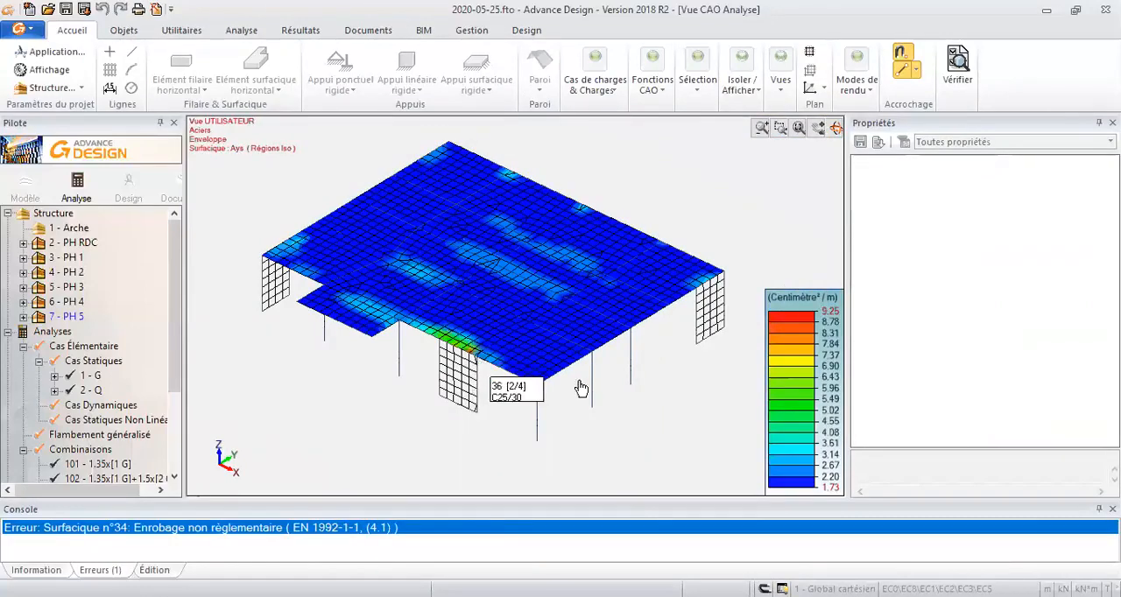
pyautogui.moveTo(526, 336); pyautogui.dragTo(544, 368, button='middle')
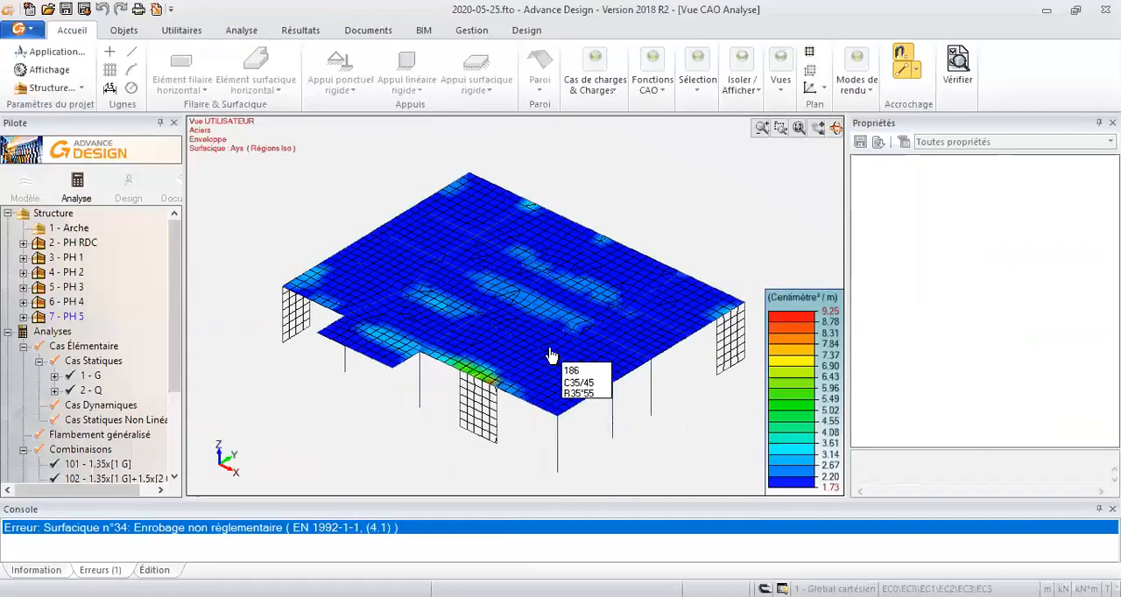
# - Select the PH 5 slab and open its reinforcement definition (Définition ferraillage)
pyautogui.click(583, 411)
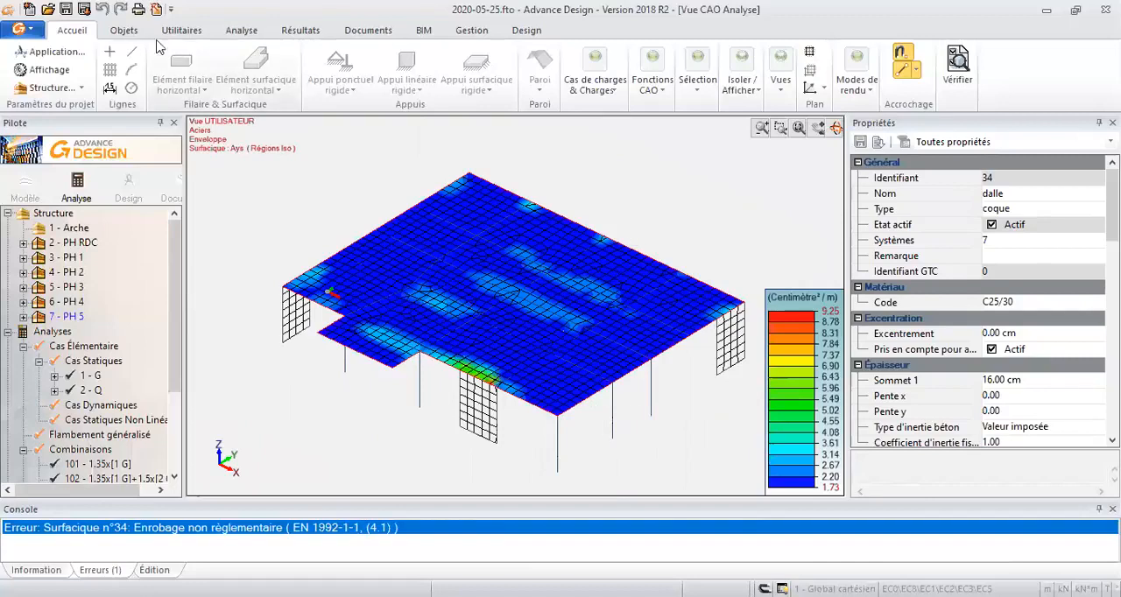
pyautogui.click(119, 32)
pyautogui.click(175, 32)
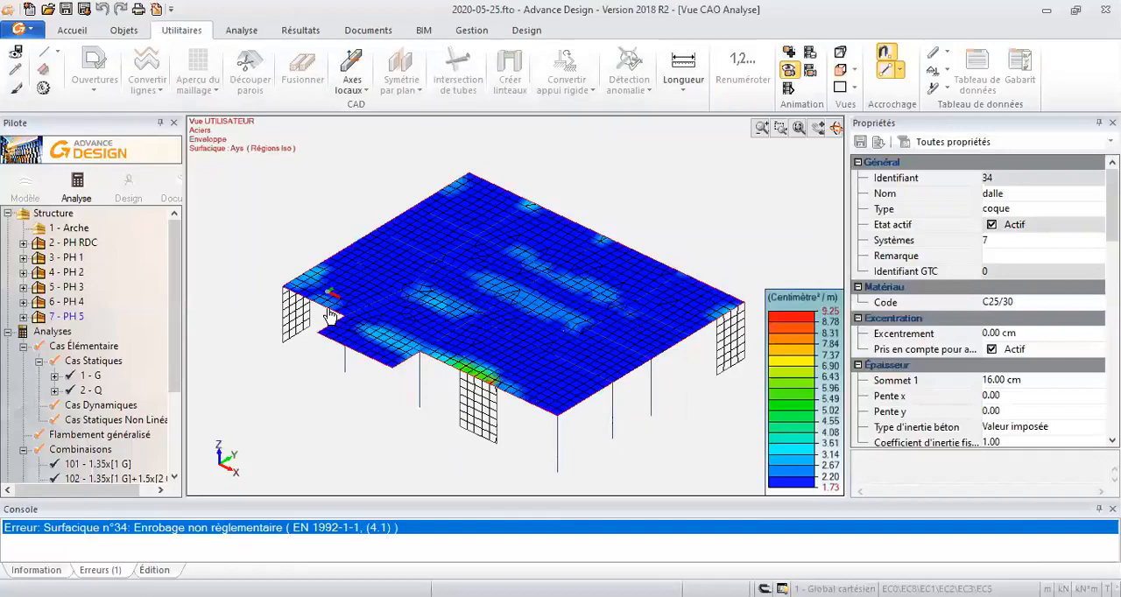
pyautogui.click(236, 33)
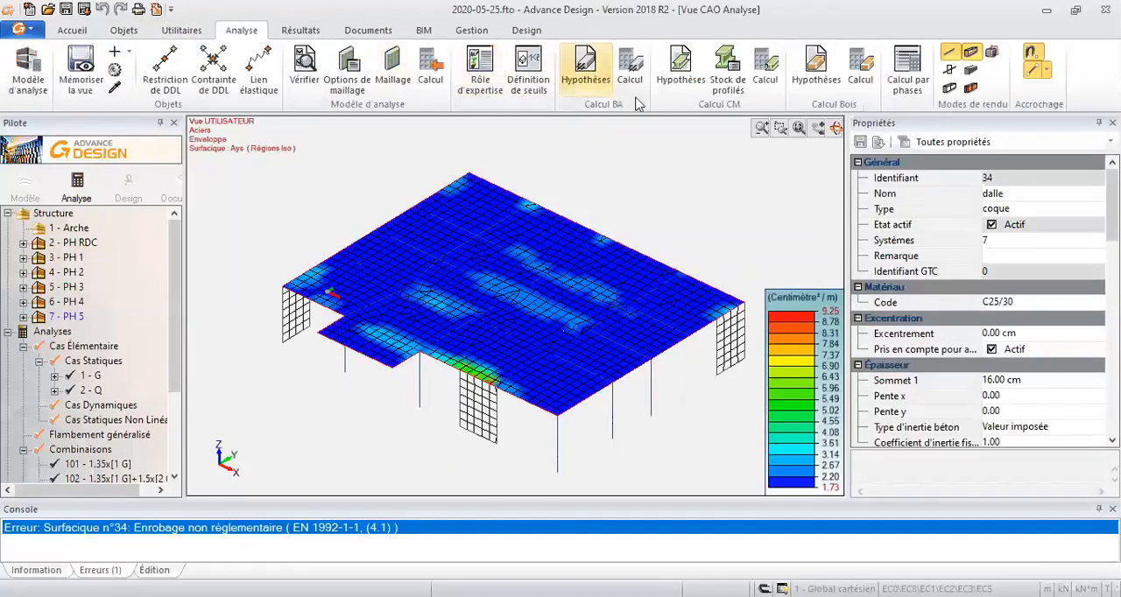
pyautogui.click(302, 32)
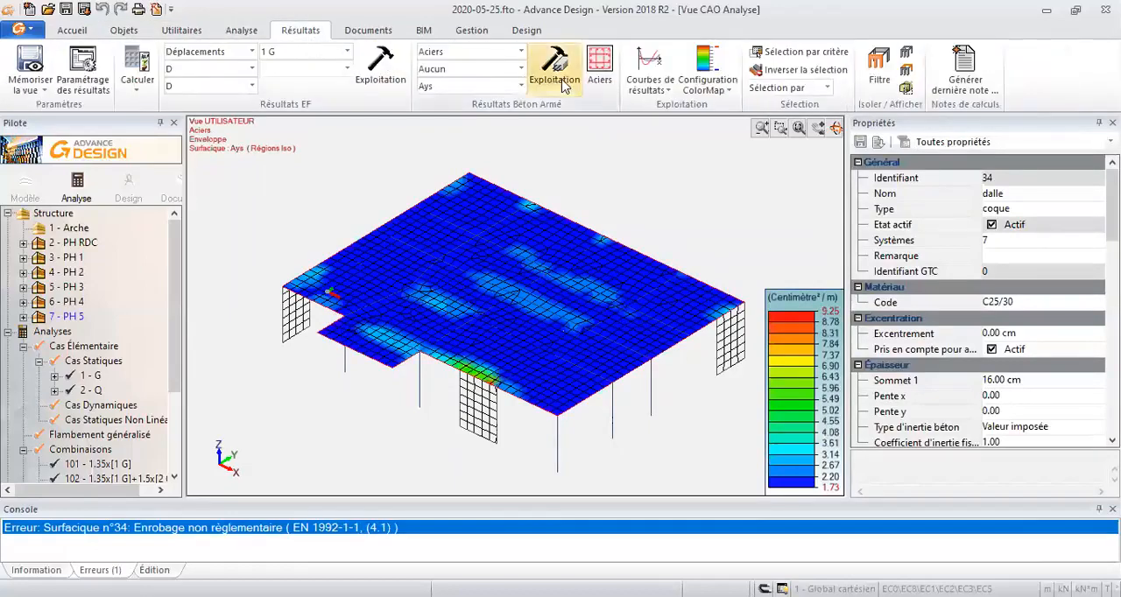
pyautogui.click(599, 69)
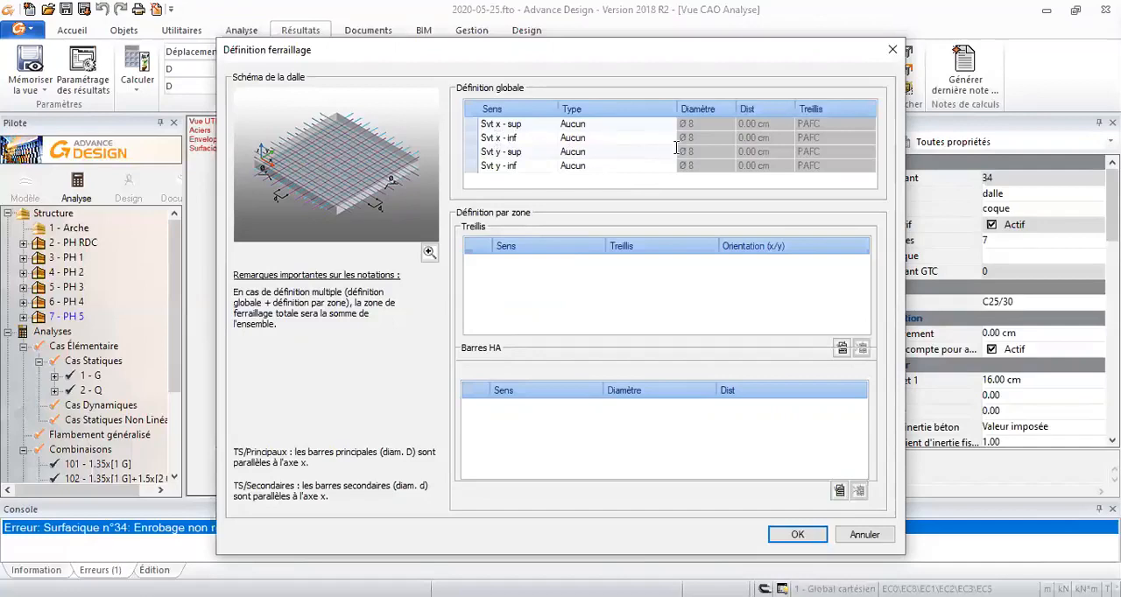
# - Set the global reinforcement type to Barres HA for the upper and lower layers in both x and y
pyautogui.click(714, 138)
pyautogui.click(578, 138)
pyautogui.click(670, 137)
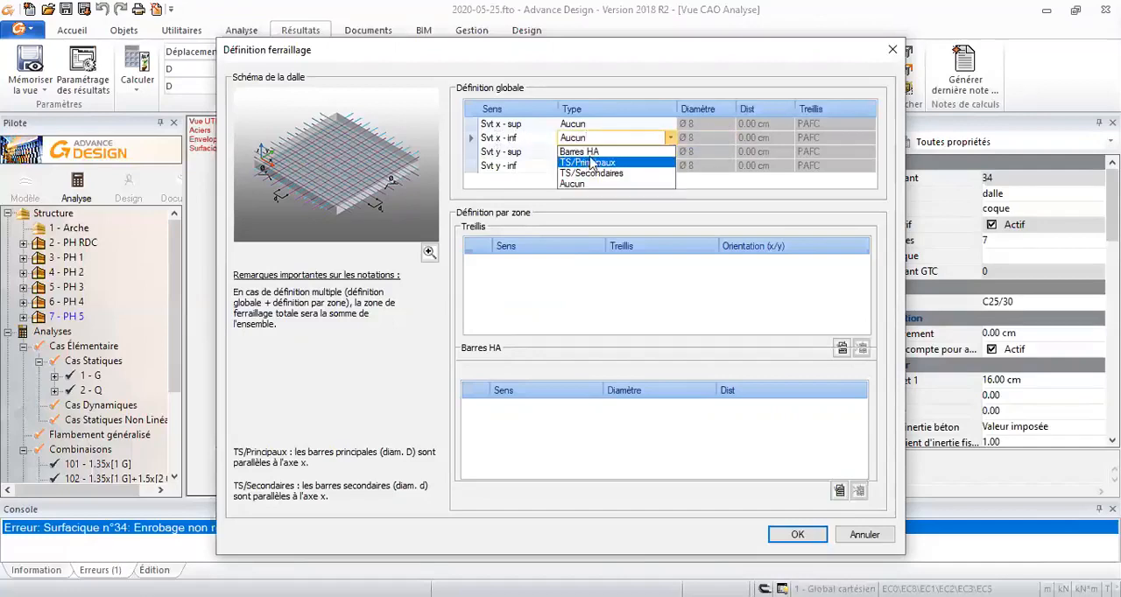
pyautogui.click(578, 152)
pyautogui.click(613, 124)
pyautogui.click(670, 124)
pyautogui.click(613, 137)
pyautogui.click(627, 151)
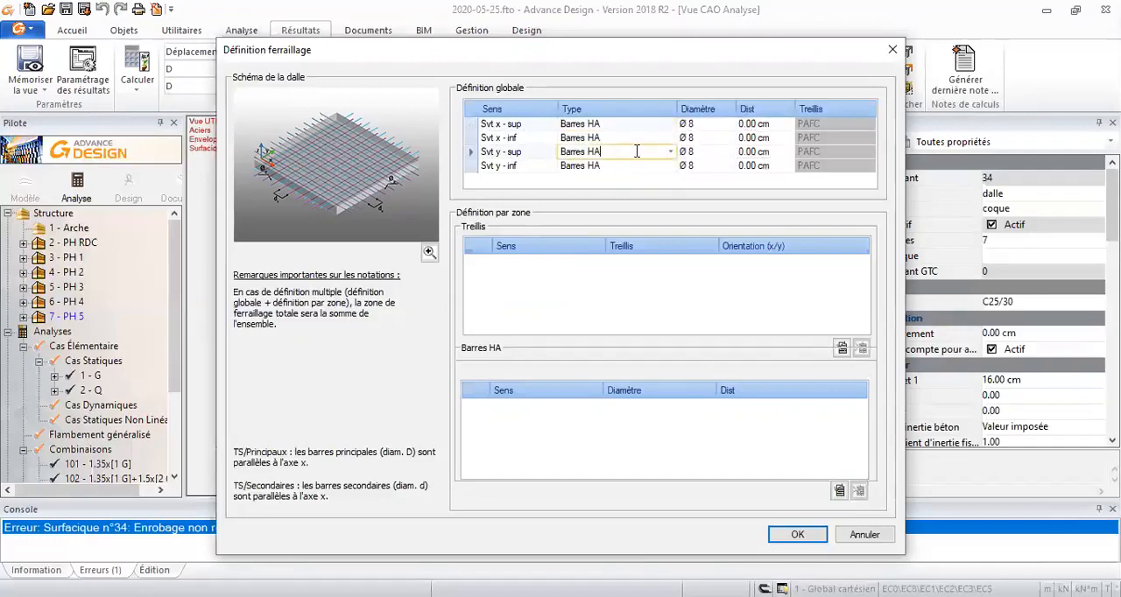
# - Define the lower x reinforcement (Svt x - inf) as Ø 12 bars at 20 cm spacing
pyautogui.click(705, 138)
pyautogui.click(730, 138)
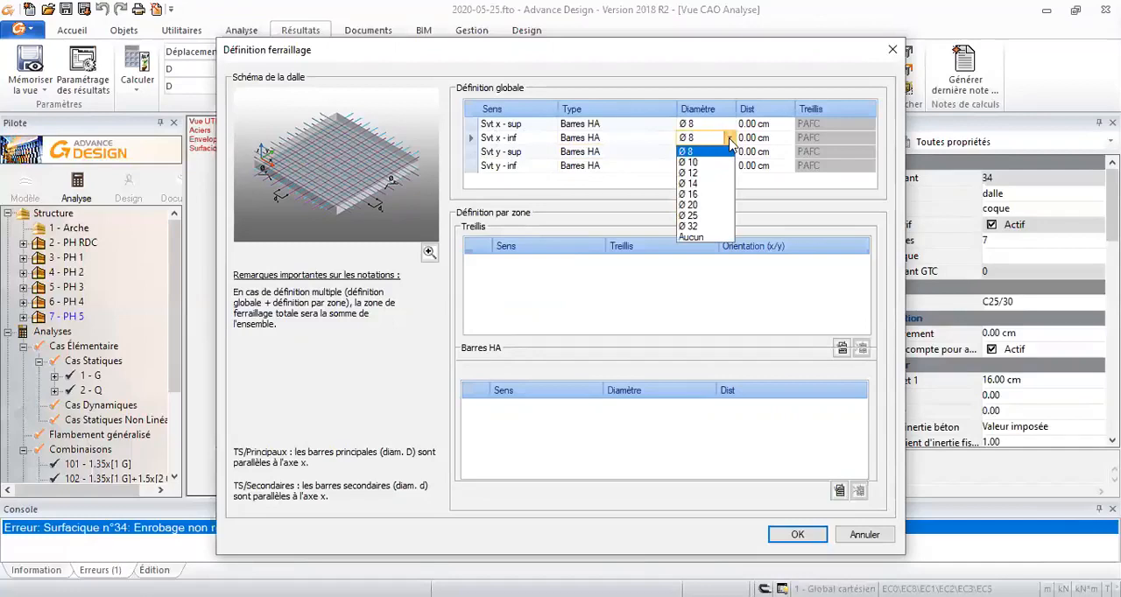
pyautogui.click(700, 172)
pyautogui.press('Tab')
pyautogui.write('2')
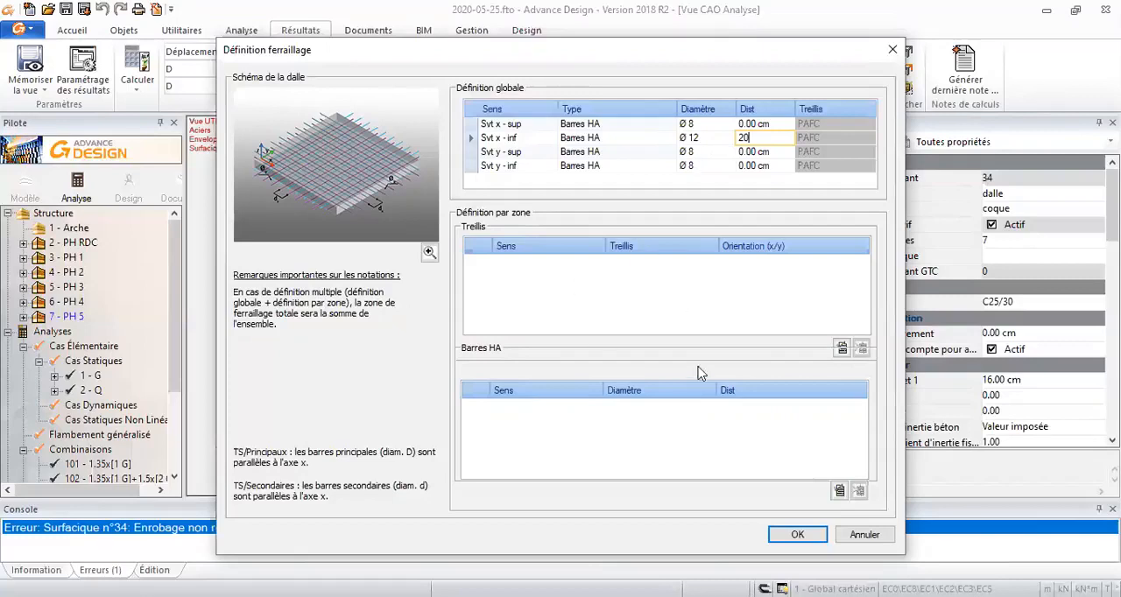
# - Define the upper y reinforcement (Svt y - sup) as Ø 12 bars at 20 cm spacing
pyautogui.click(769, 151)
pyautogui.click(711, 151)
pyautogui.click(710, 151)
pyautogui.click(692, 187)
pyautogui.click(774, 151)
pyautogui.write('20')
pyautogui.press('Return')
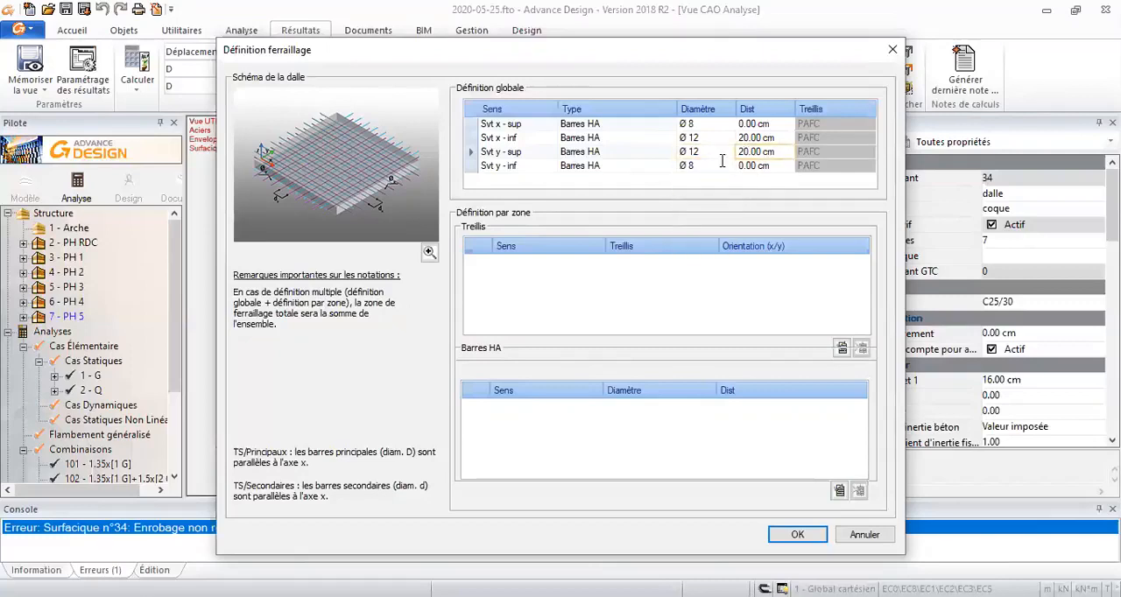
# - Define the upper x reinforcement (Svt x - sup) as Ø 10 bars at 20 cm spacing
pyautogui.click(688, 123)
pyautogui.click(691, 144)
pyautogui.click(735, 123)
pyautogui.write('20')
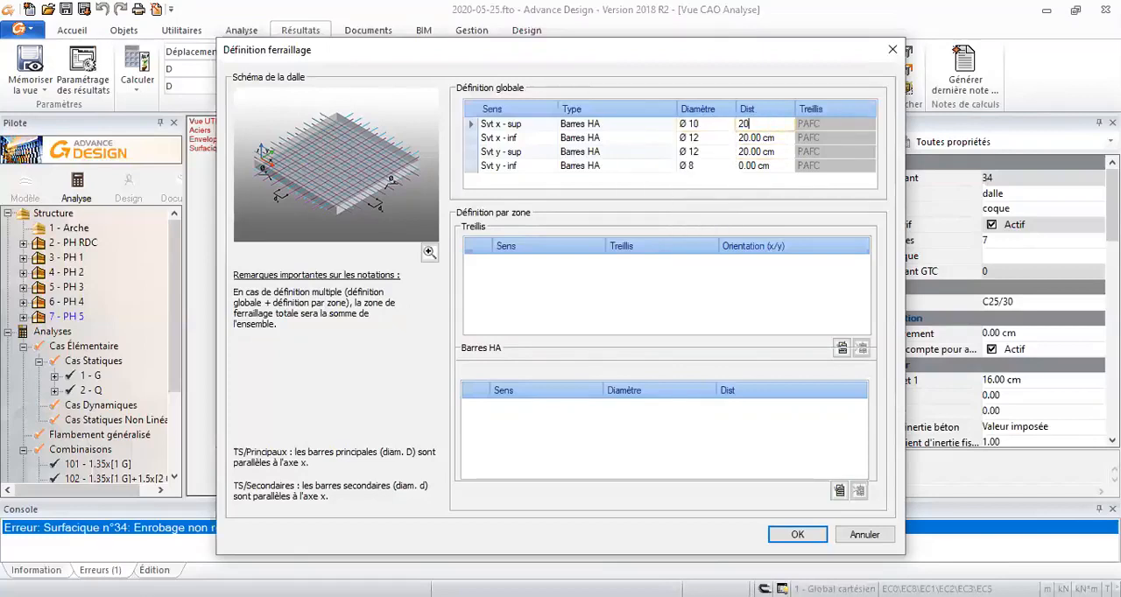
# - Define the lower y reinforcement (Svt y - inf) as Ø 10 bars at 20 cm spacing
pyautogui.click(710, 155)
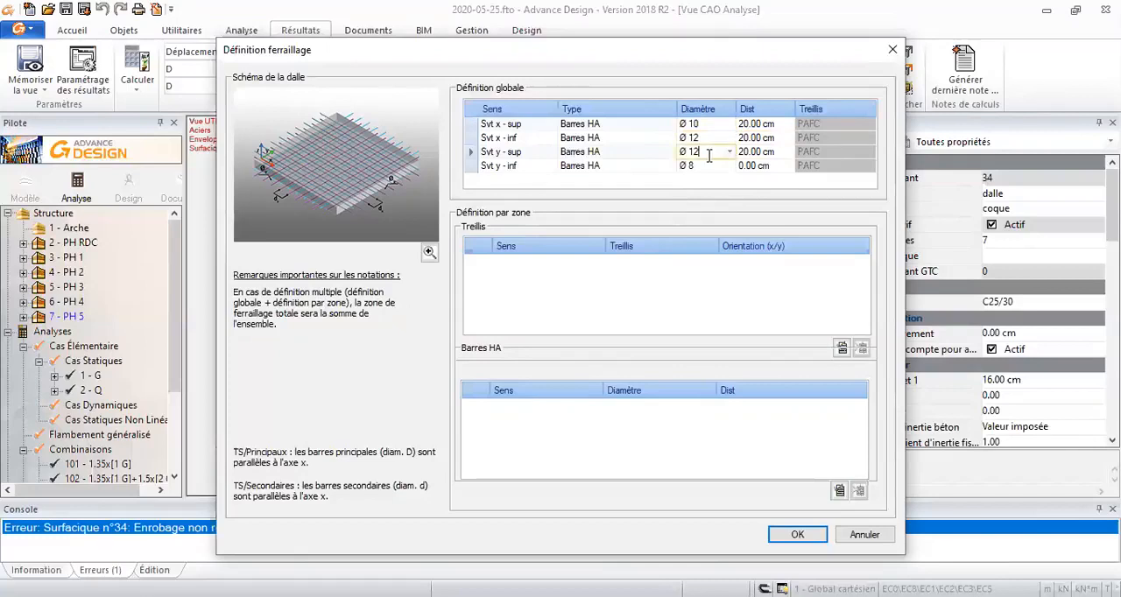
pyautogui.click(721, 166)
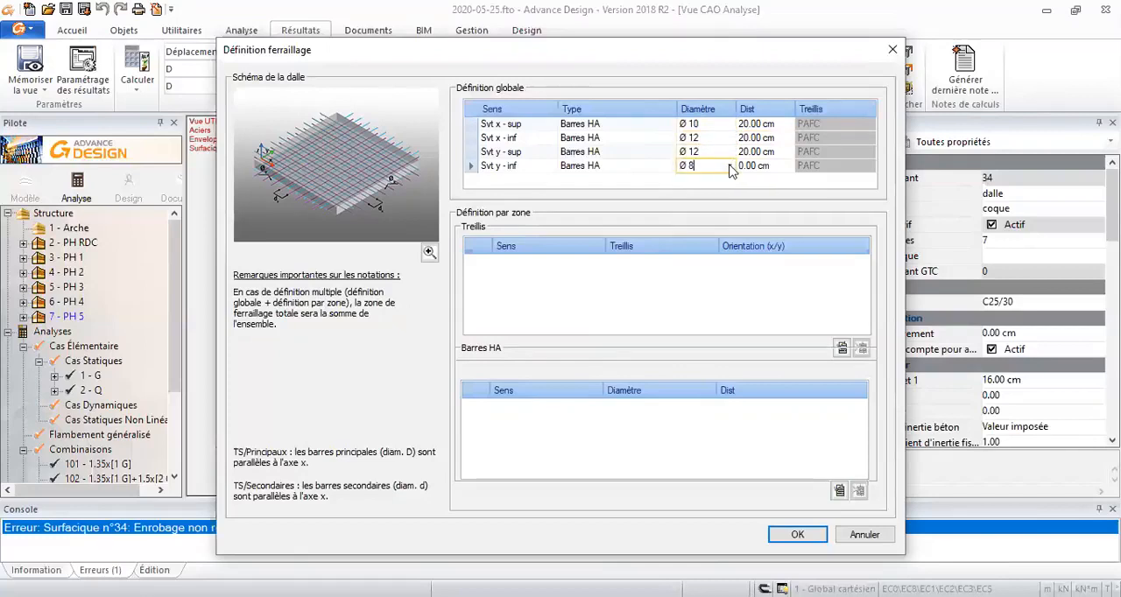
pyautogui.click(728, 165)
pyautogui.click(707, 189)
pyautogui.click(767, 165)
pyautogui.write('2')
pyautogui.press('Up')
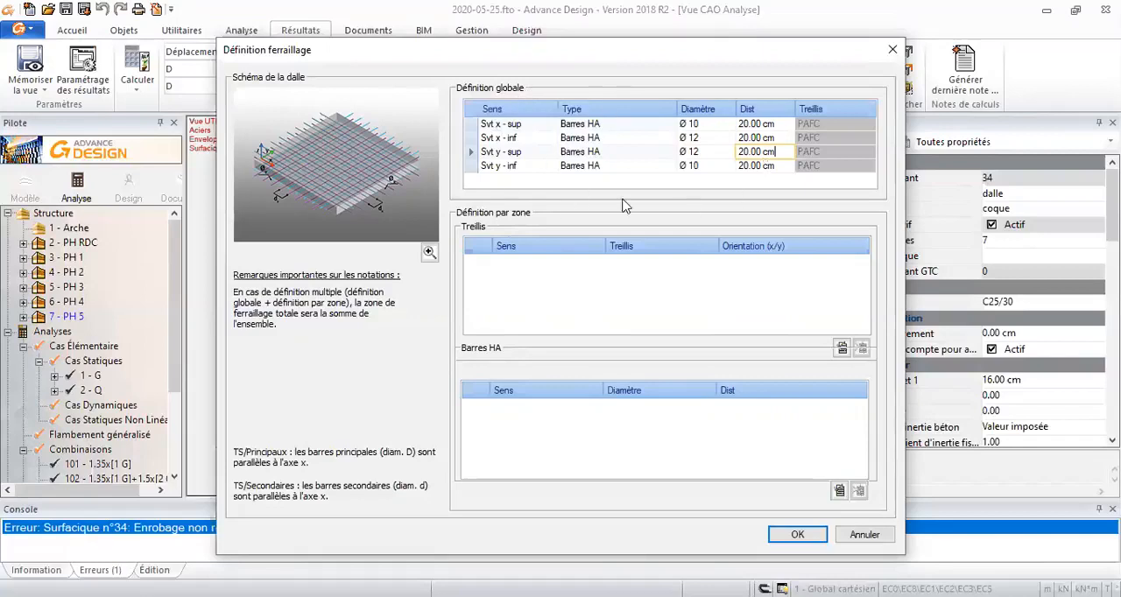
# - Change the upper x and lower y bars to Ø 12 and apply the slab reinforcement definition
pyautogui.click(731, 125)
pyautogui.click(730, 124)
pyautogui.click(707, 161)
pyautogui.click(710, 165)
pyautogui.click(730, 165)
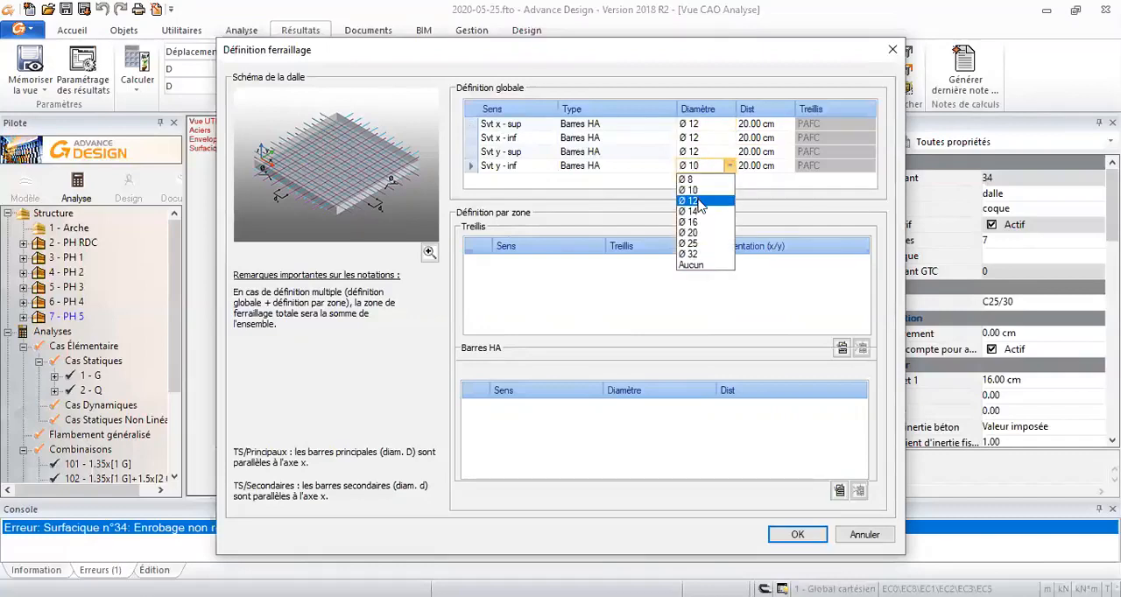
pyautogui.click(701, 203)
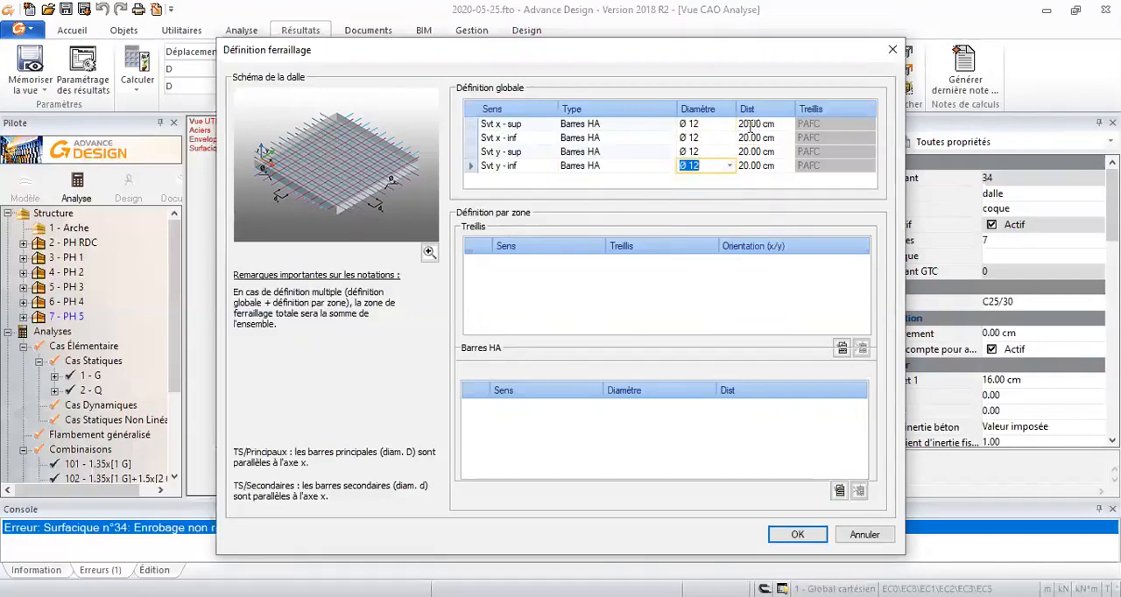
pyautogui.click(797, 538)
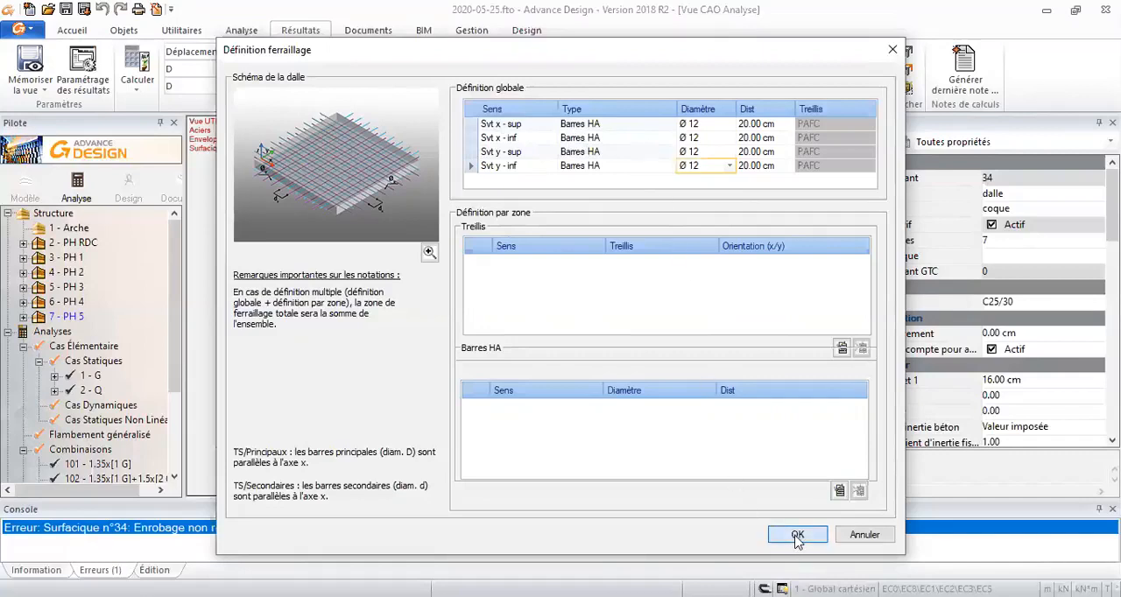
# - Run the reinforced concrete calculation (Calcul Béton Armé) with the defined slab reinforcement
pyautogui.moveTo(650, 410); pyautogui.dragTo(655, 378, button='middle')
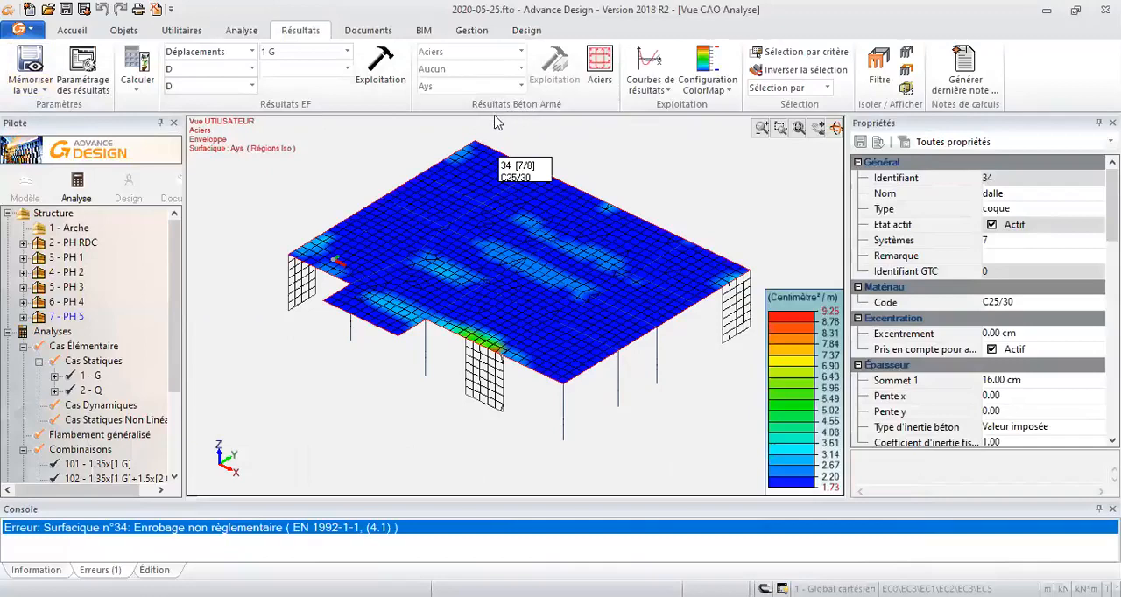
pyautogui.click(137, 81)
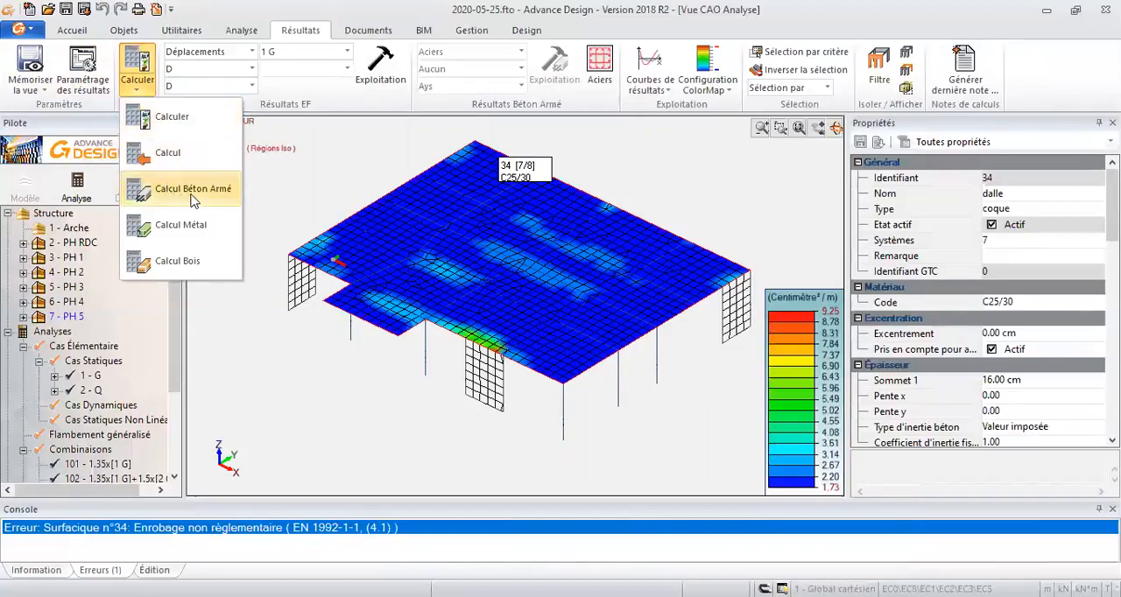
pyautogui.click(168, 191)
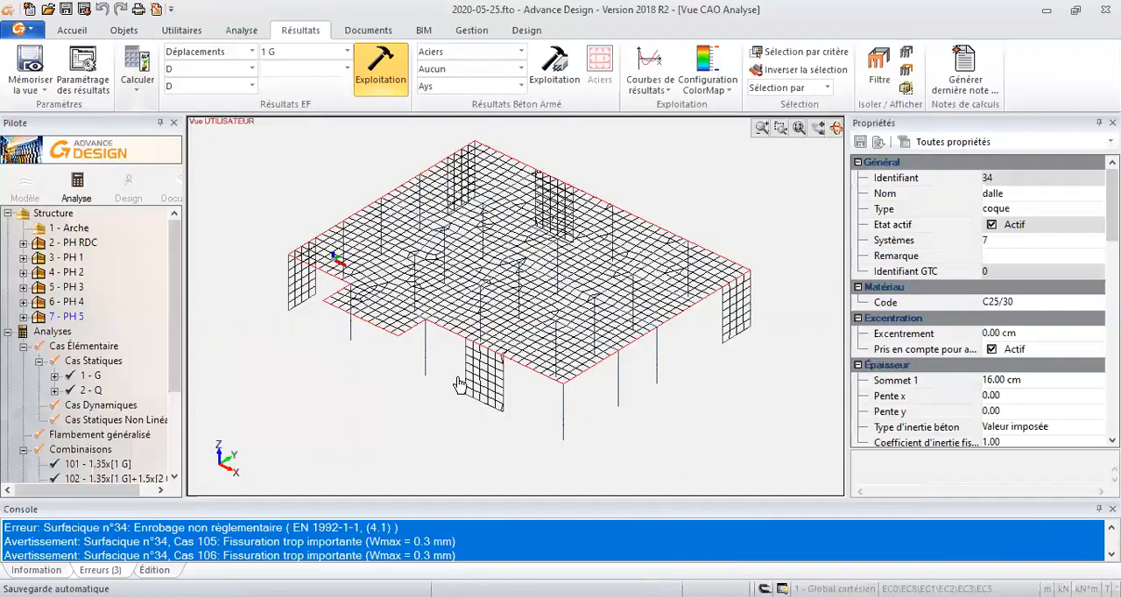
# - Reselect the PH 5 slab and choose Flèches Béton Armé as the concrete result category
pyautogui.scroll(1, 461, 384)
pyautogui.scroll(-1, 461, 384)
pyautogui.press('Escape')
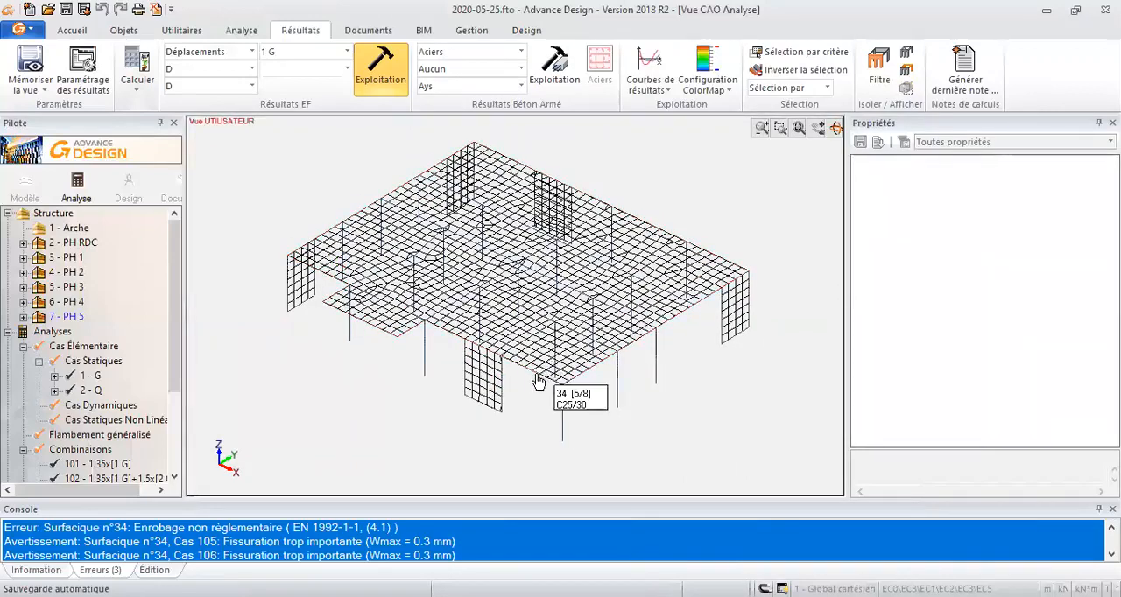
pyautogui.click(538, 381)
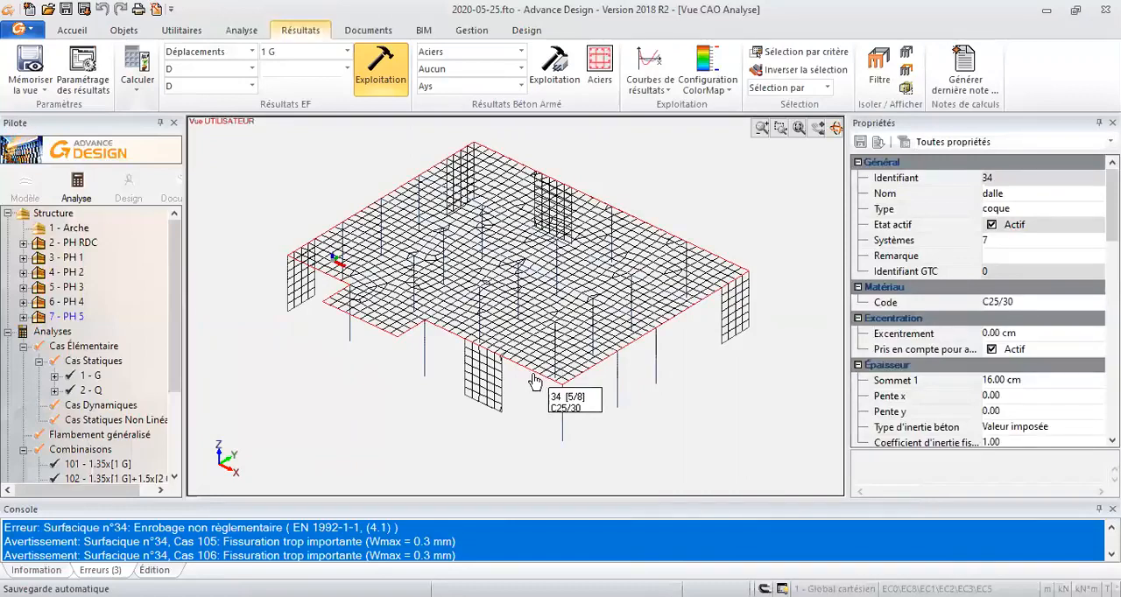
pyautogui.hotkey('alt', 'z')
pyautogui.click(444, 147)
pyautogui.click(429, 173)
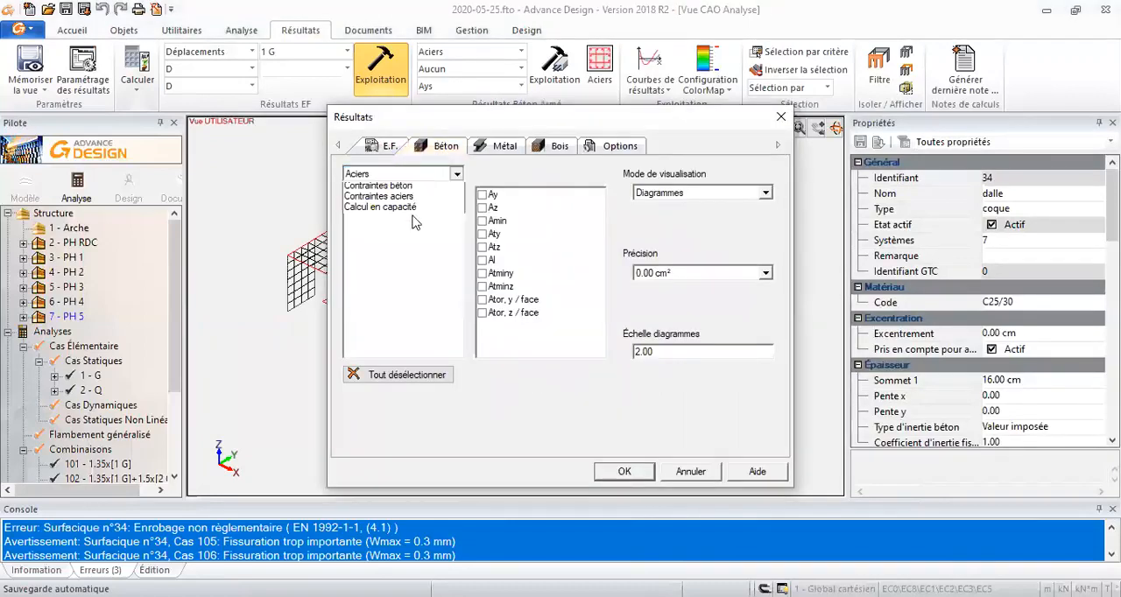
pyautogui.click(443, 171)
pyautogui.click(419, 171)
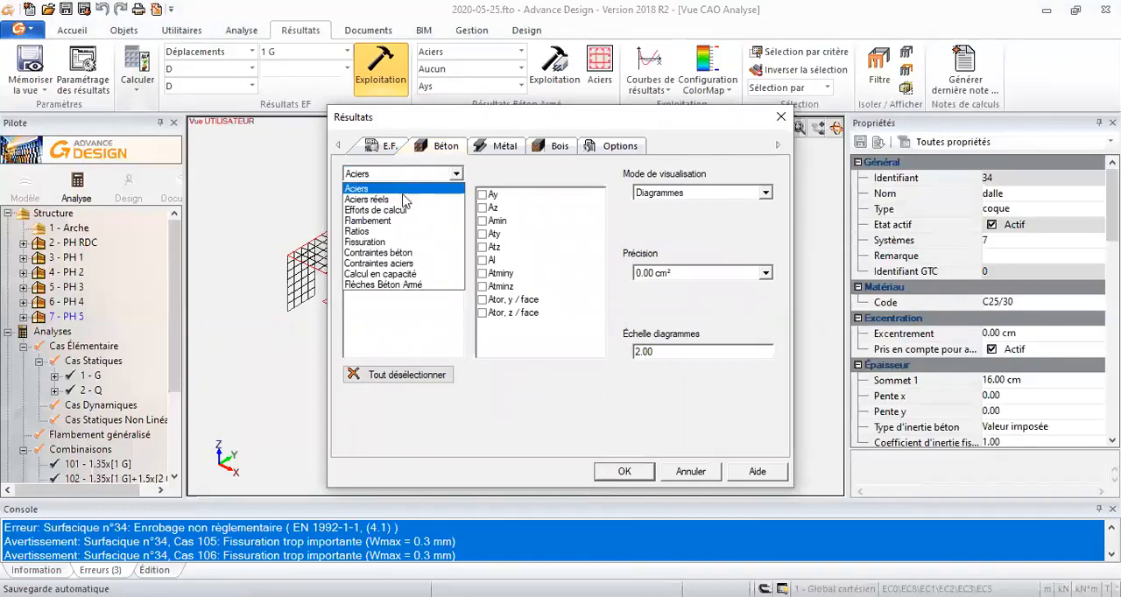
pyautogui.click(398, 291)
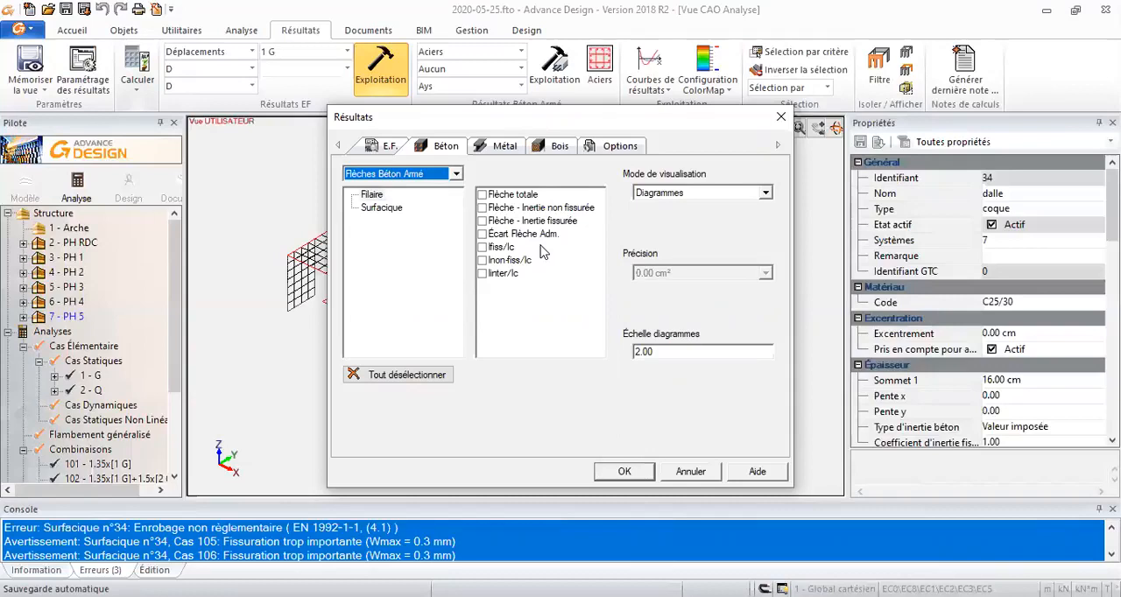
pyautogui.click(517, 197)
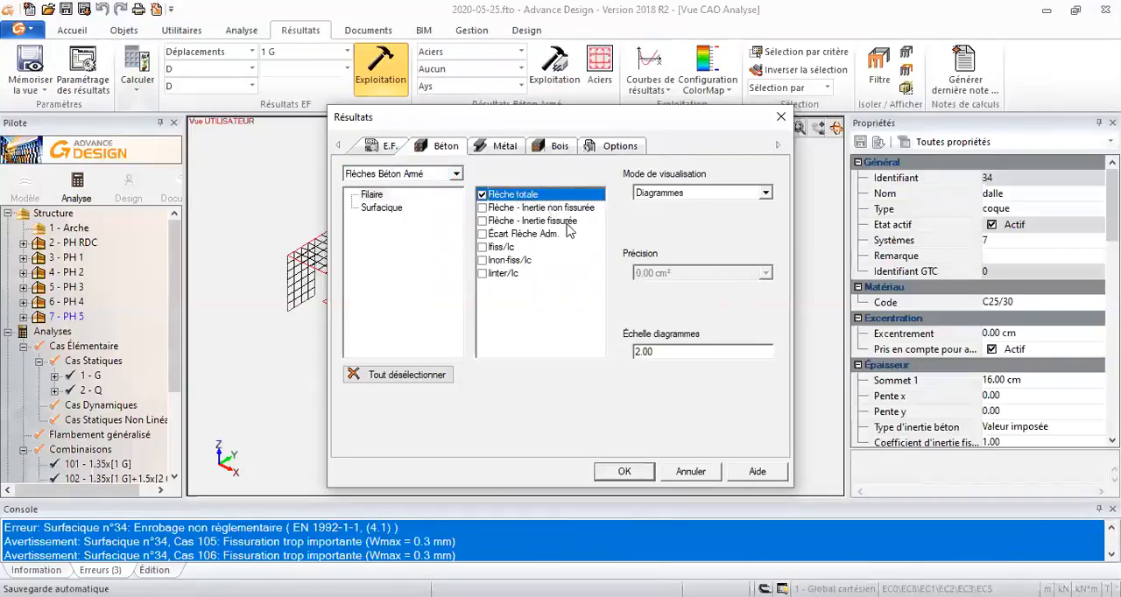
pyautogui.click(696, 194)
pyautogui.click(679, 218)
pyautogui.click(698, 194)
pyautogui.click(377, 207)
pyautogui.click(422, 374)
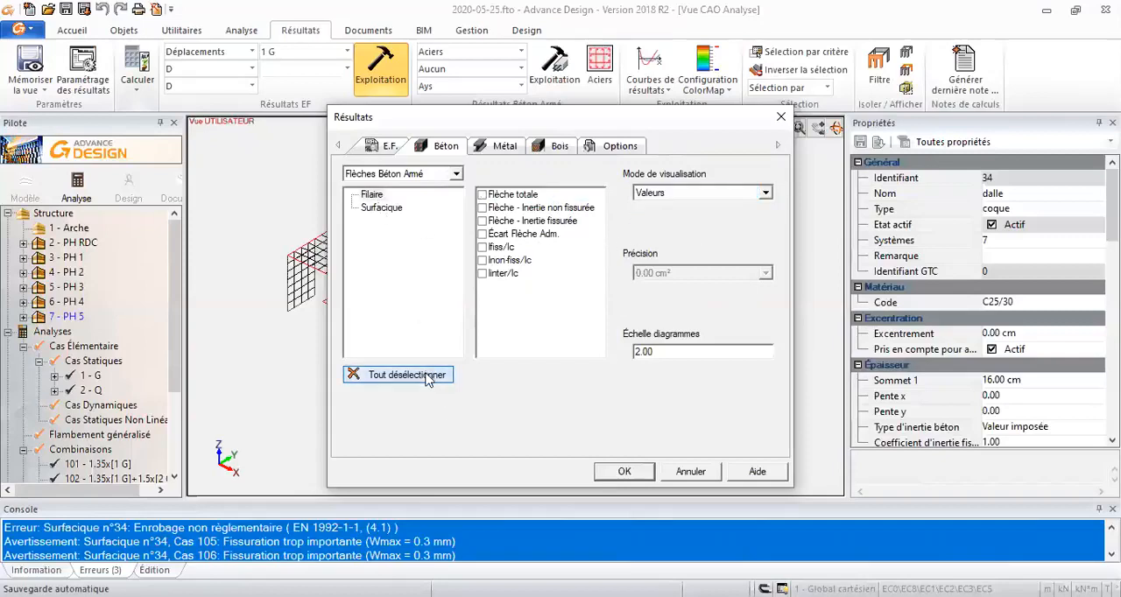
# - Display the surface total deflection (Flèche totale) as iso regions on the PH 5 slab and enlarge the console to read its messages
pyautogui.click(394, 211)
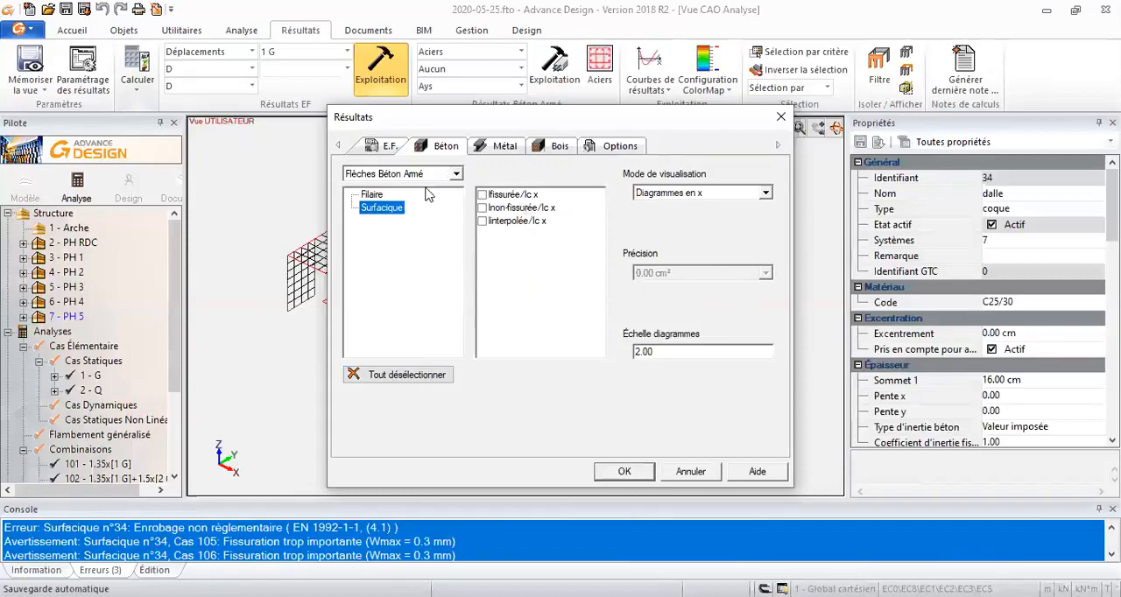
pyautogui.click(701, 192)
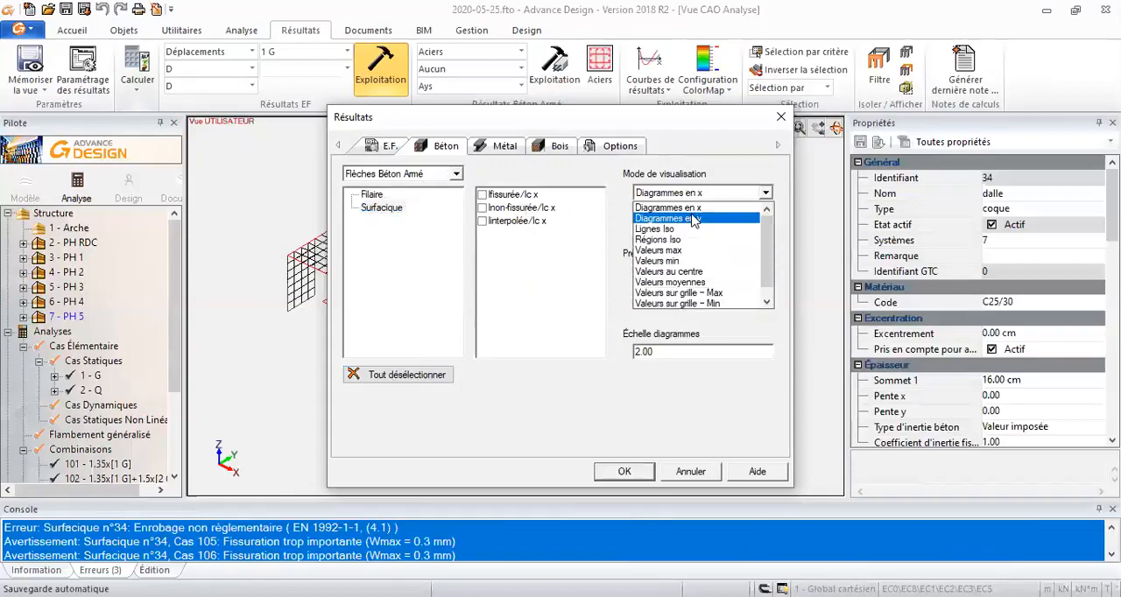
pyautogui.click(685, 242)
pyautogui.click(535, 194)
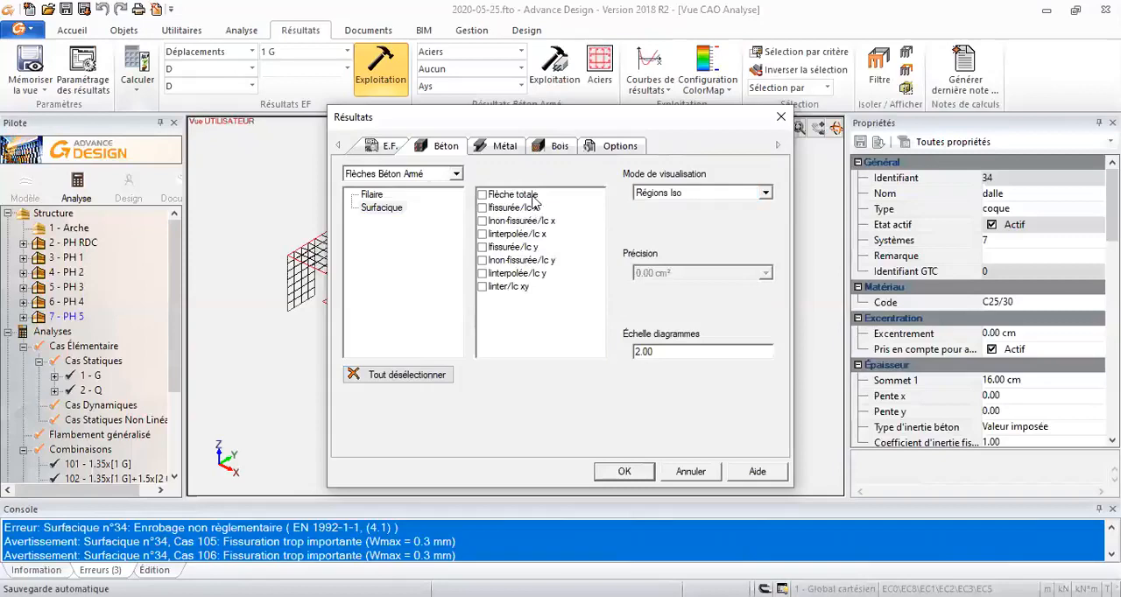
pyautogui.click(627, 471)
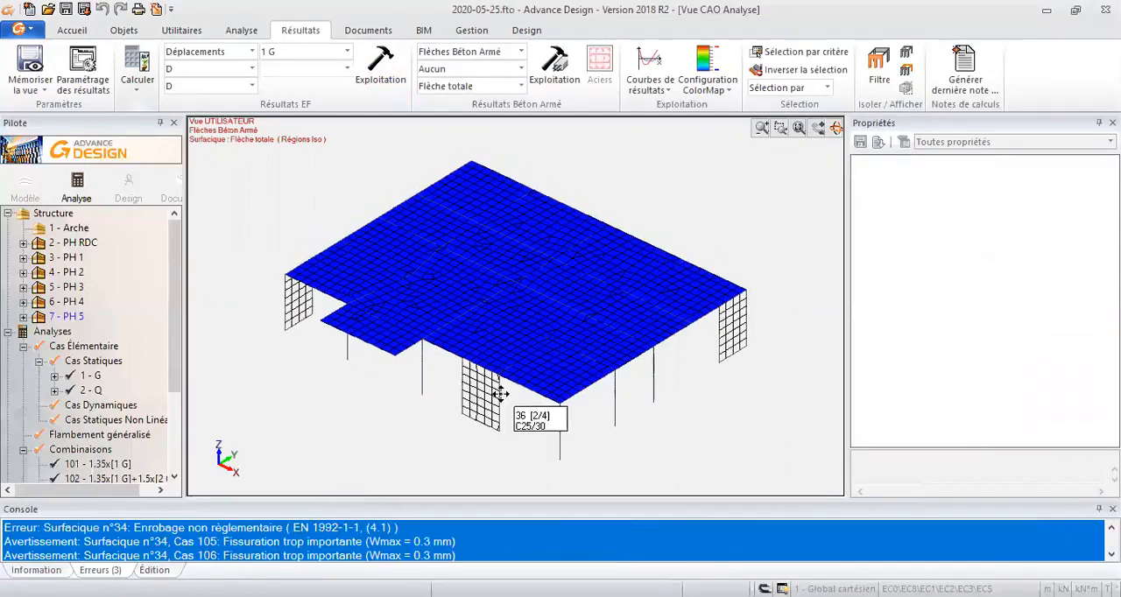
pyautogui.scroll(1, 491, 387)
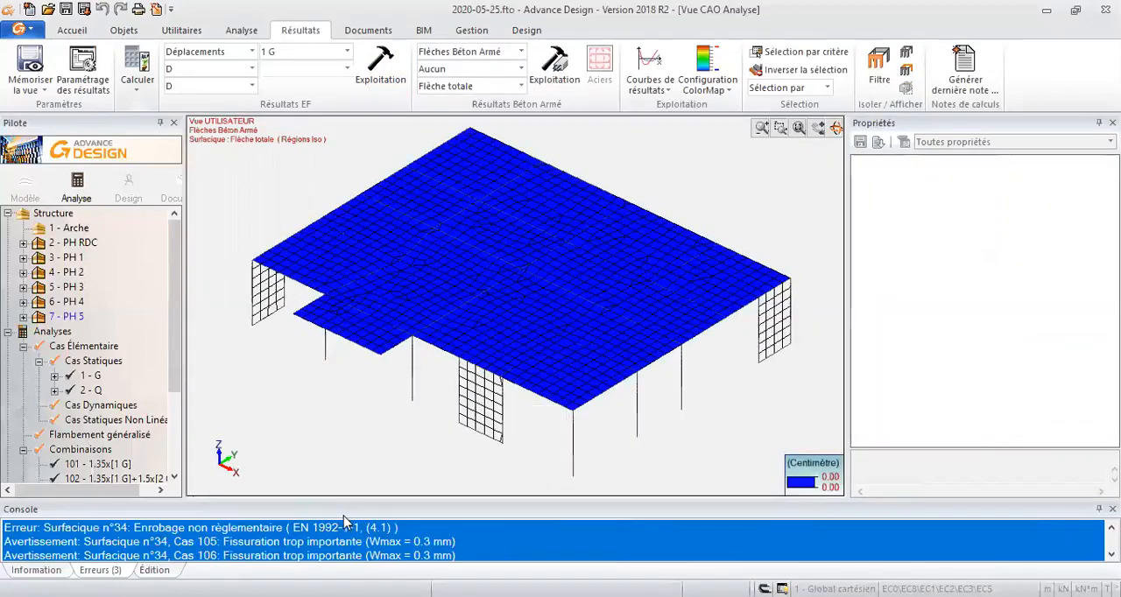
pyautogui.moveTo(343, 500); pyautogui.dragTo(348, 490)
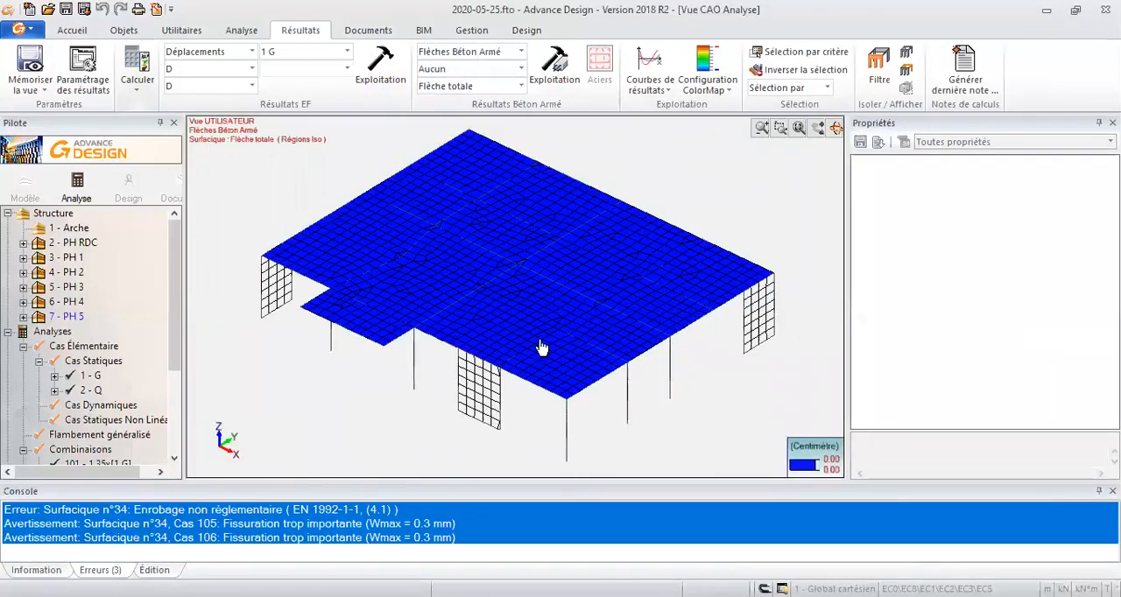
# - Deselect all the concrete deflection results displayed on the slab
pyautogui.hotkey('alt', 'z')
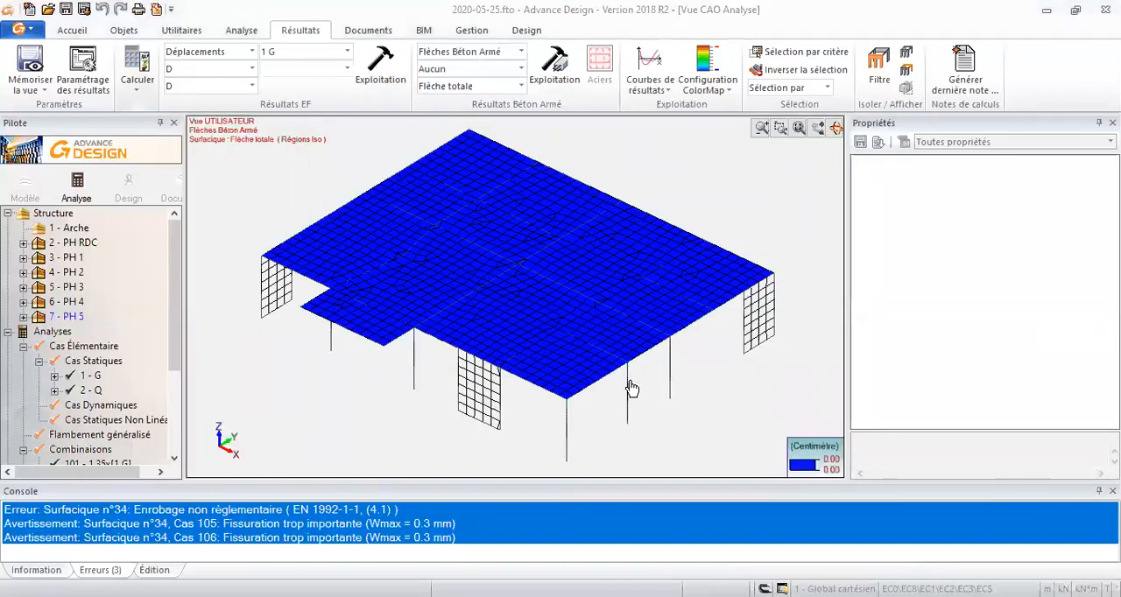
pyautogui.click(381, 208)
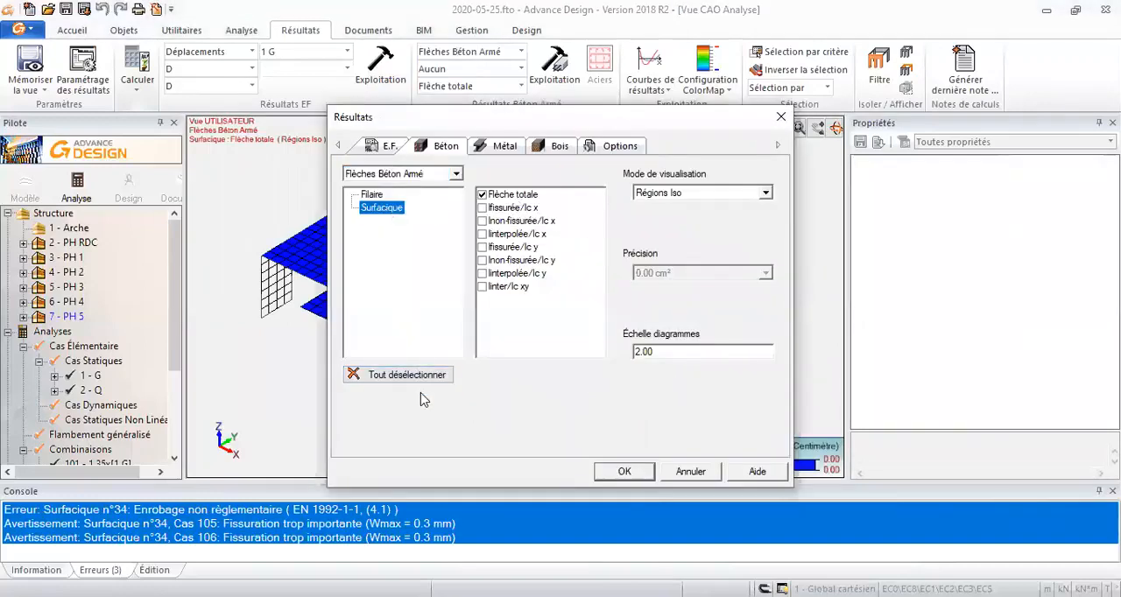
pyautogui.click(401, 374)
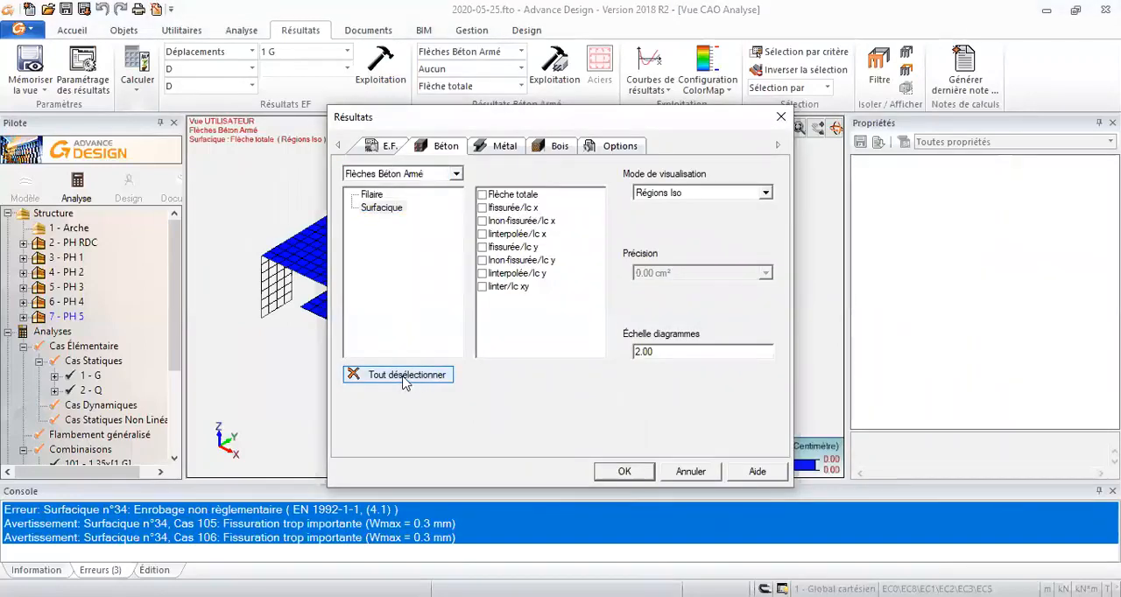
# - Select the PH 5 slab and examine its cracking (Fissuration) and real deflection (Flèche réelle) properties
pyautogui.click(297, 275)
pyautogui.scroll(-17, 991, 352)
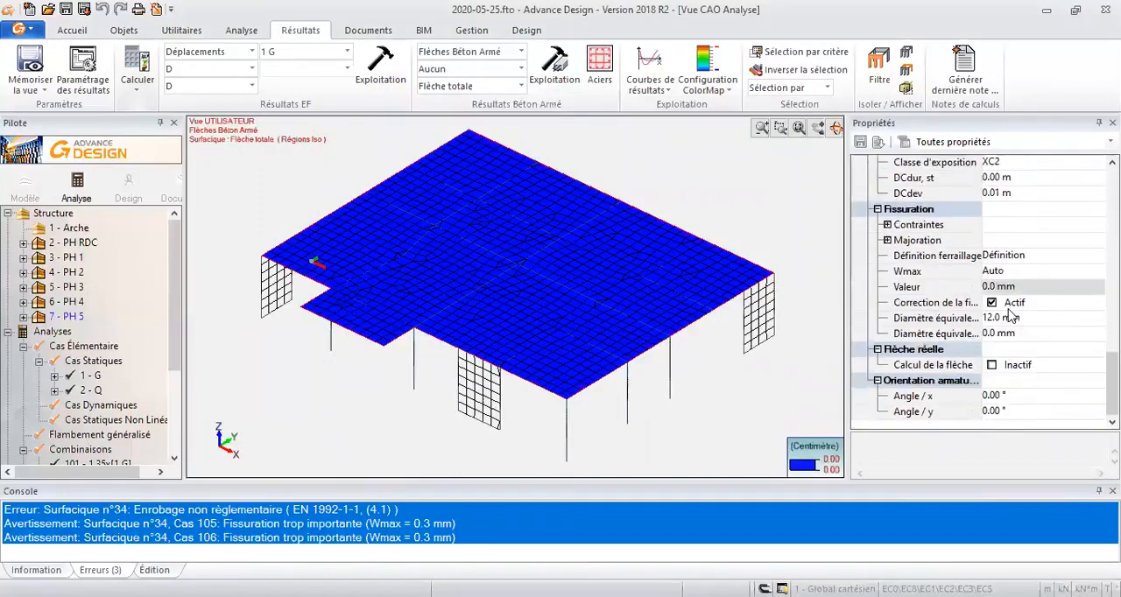
pyautogui.scroll(5, 1011, 319)
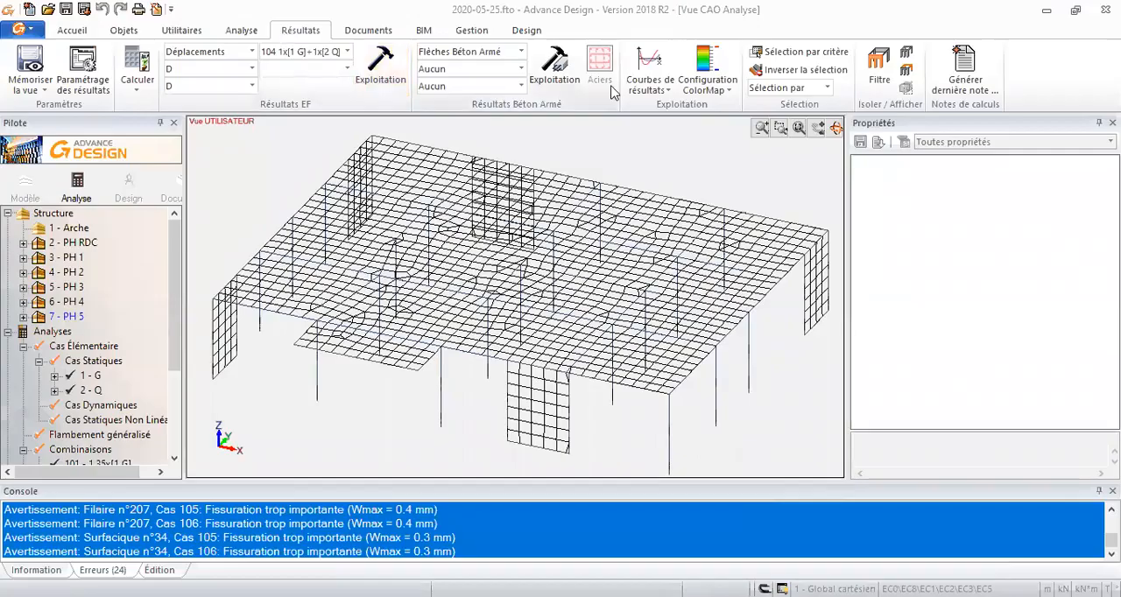
# - Activate the real deflection calculation (Calcul de la flèche) for the PH 5 slab and rerun the reinforced concrete calculation (Calcul Béton Armé)
pyautogui.click(688, 196)
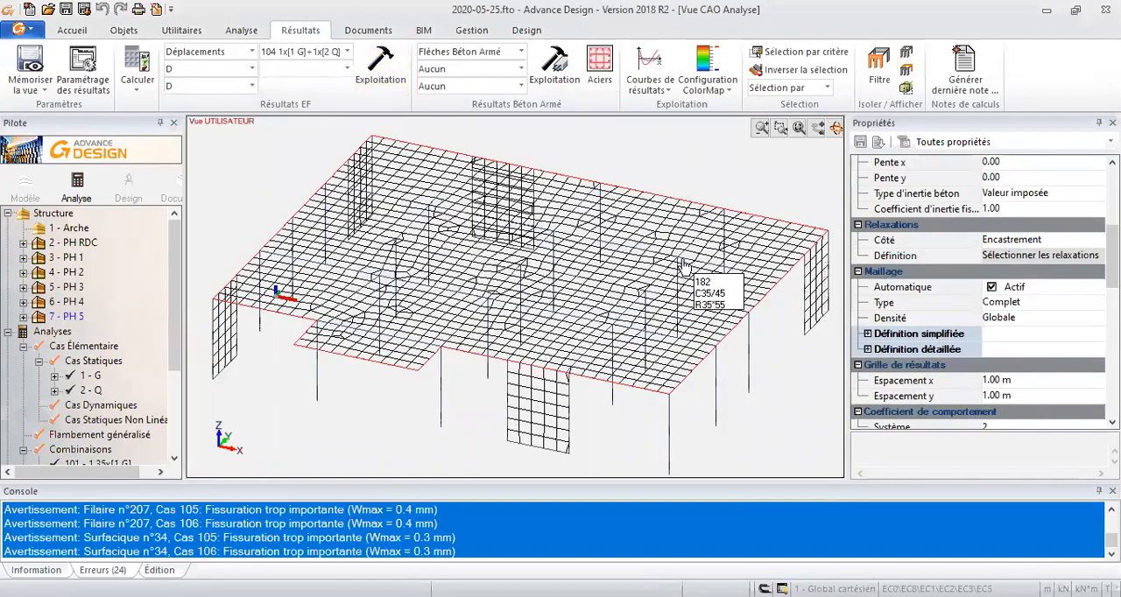
pyautogui.scroll(-2, 947, 304)
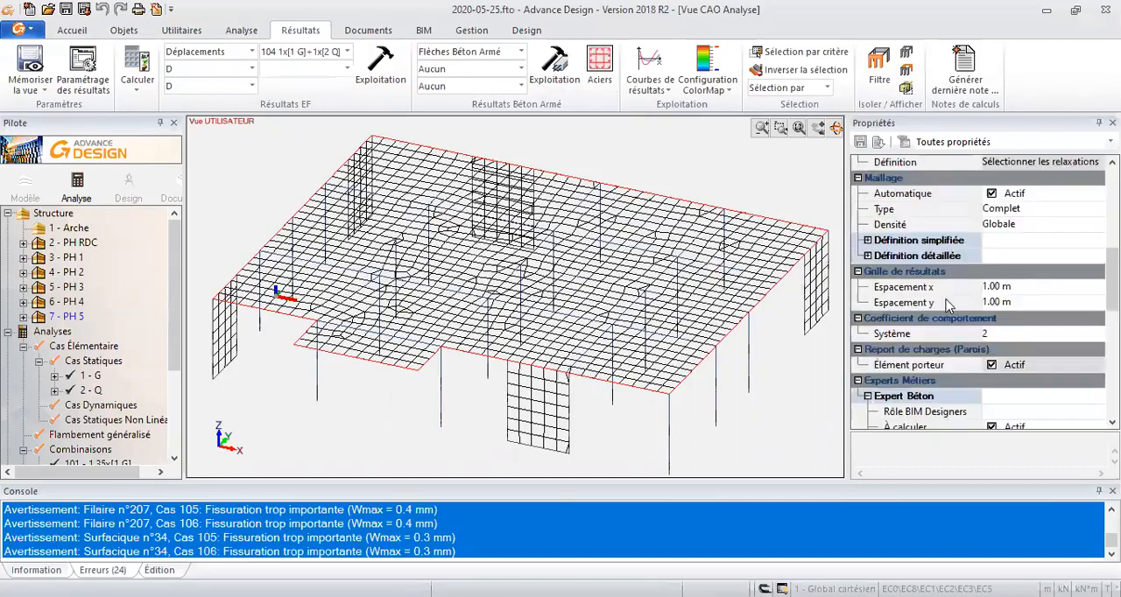
pyautogui.scroll(-6, 947, 306)
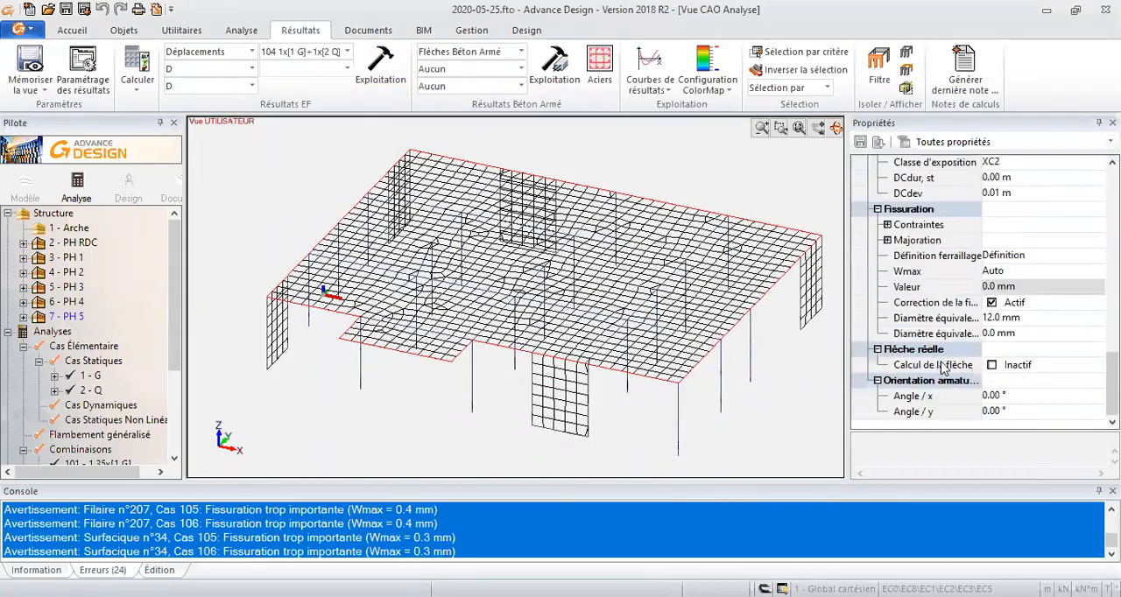
pyautogui.click(992, 366)
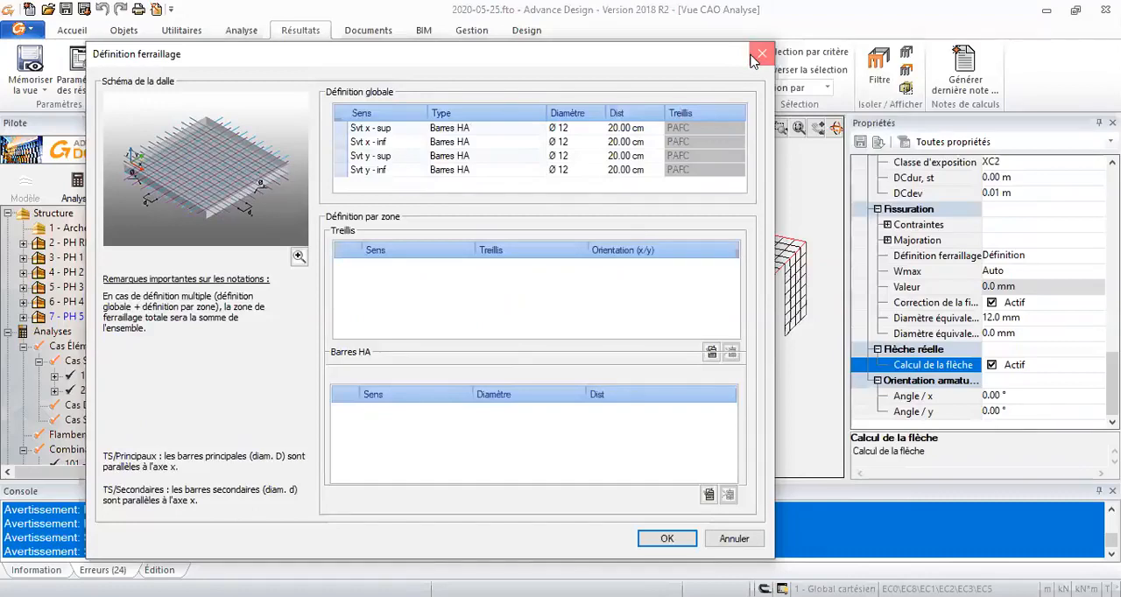
pyautogui.click(753, 56)
pyautogui.click(137, 74)
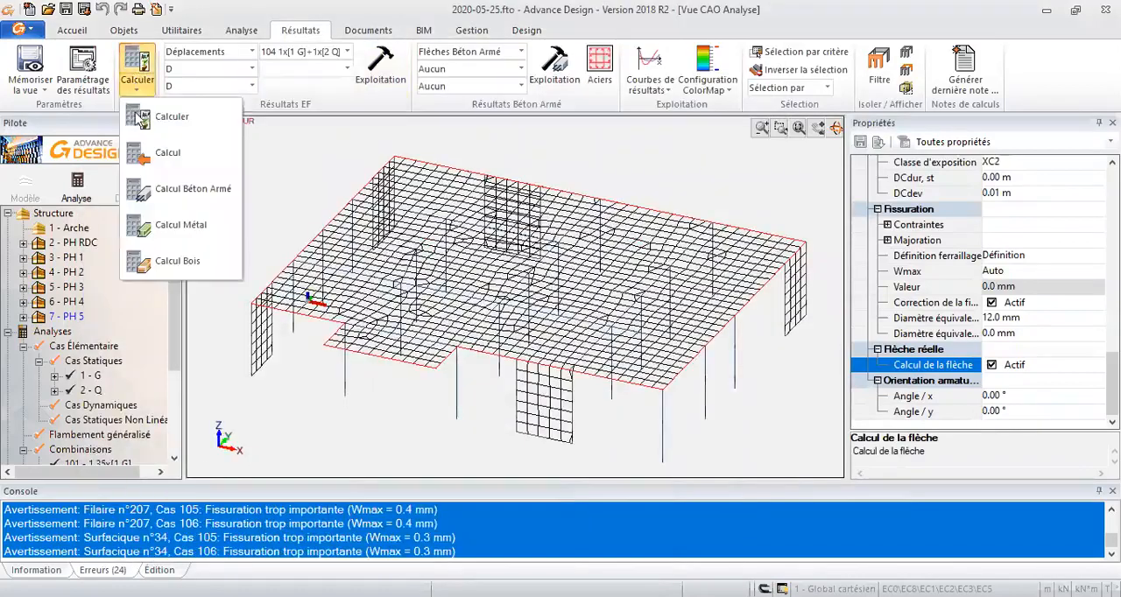
pyautogui.click(184, 191)
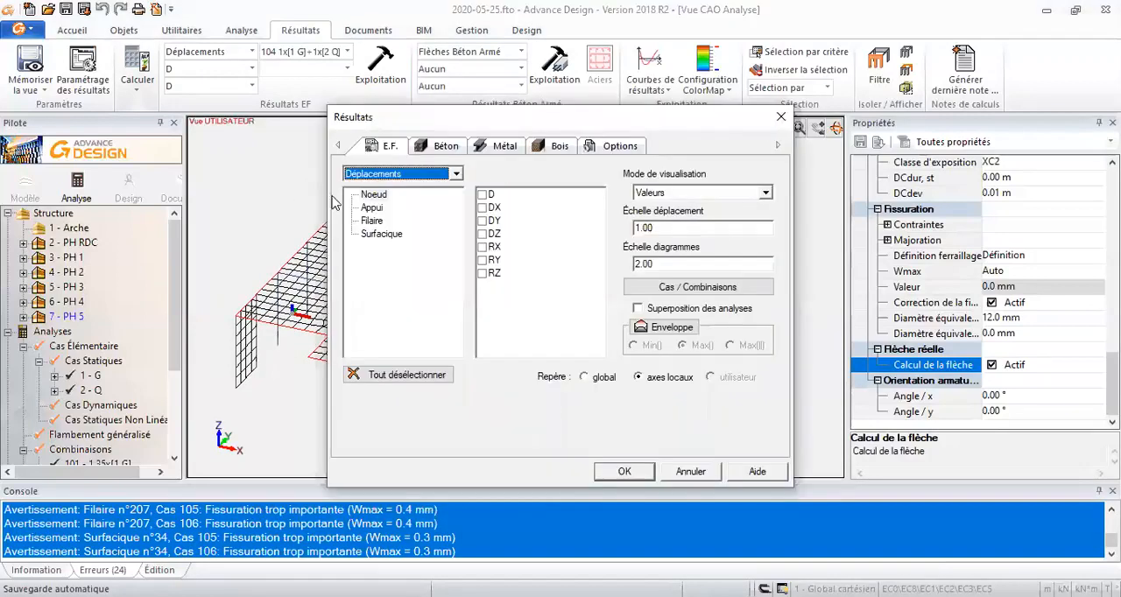
# - Display the surface displacement D of the selected slab as a deformed shape for combination 104 (1x[1 G]+1x[2 Q]) only
pyautogui.click(446, 146)
pyautogui.click(389, 146)
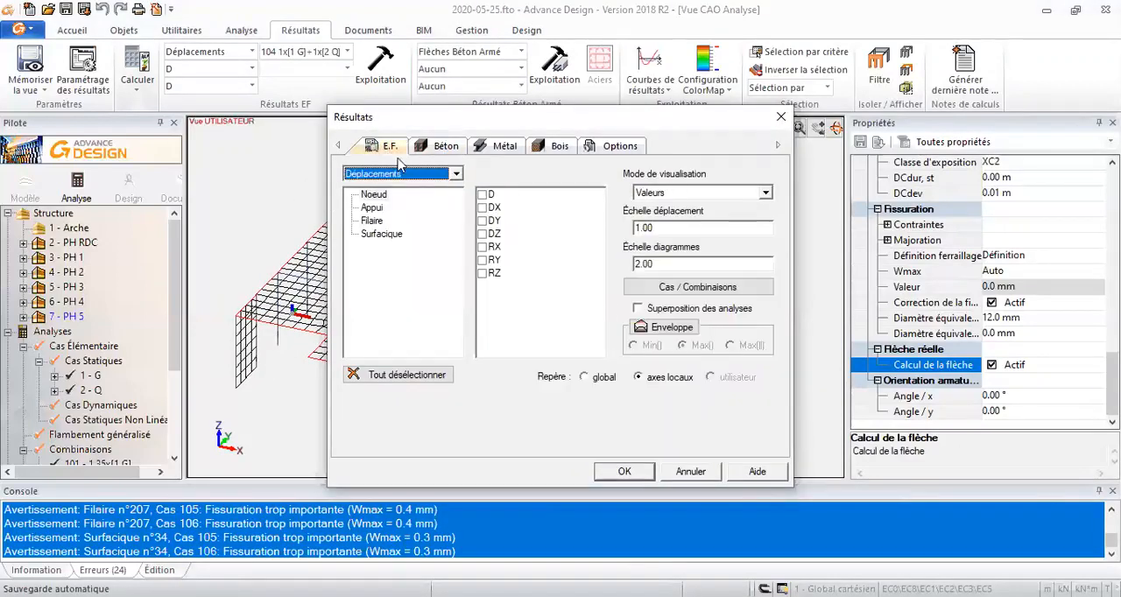
pyautogui.click(403, 175)
pyautogui.click(398, 191)
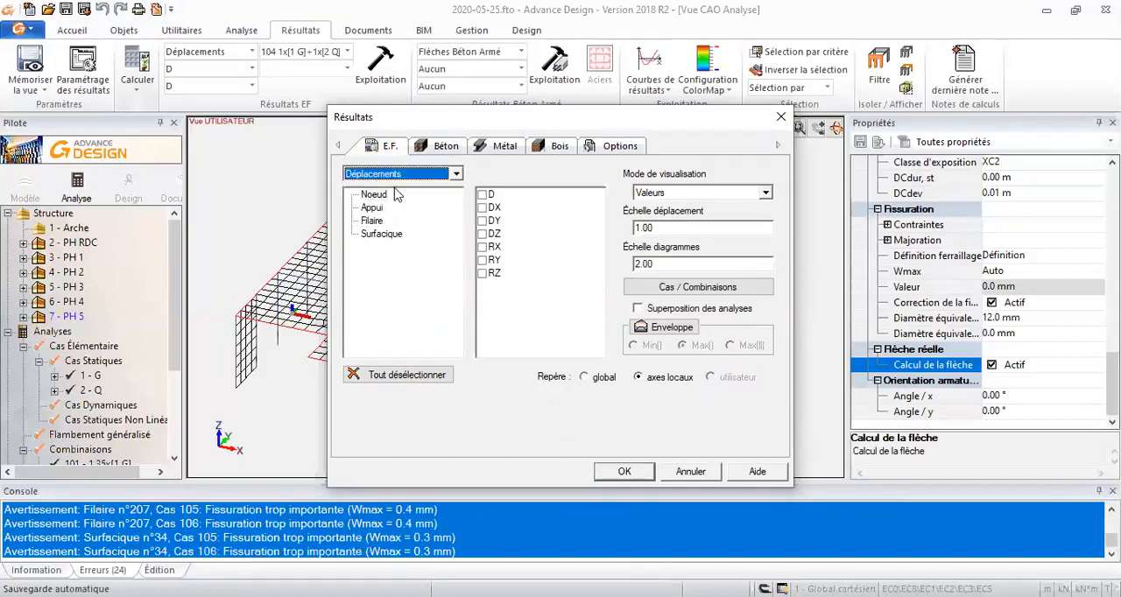
pyautogui.click(382, 234)
pyautogui.click(488, 197)
pyautogui.click(698, 287)
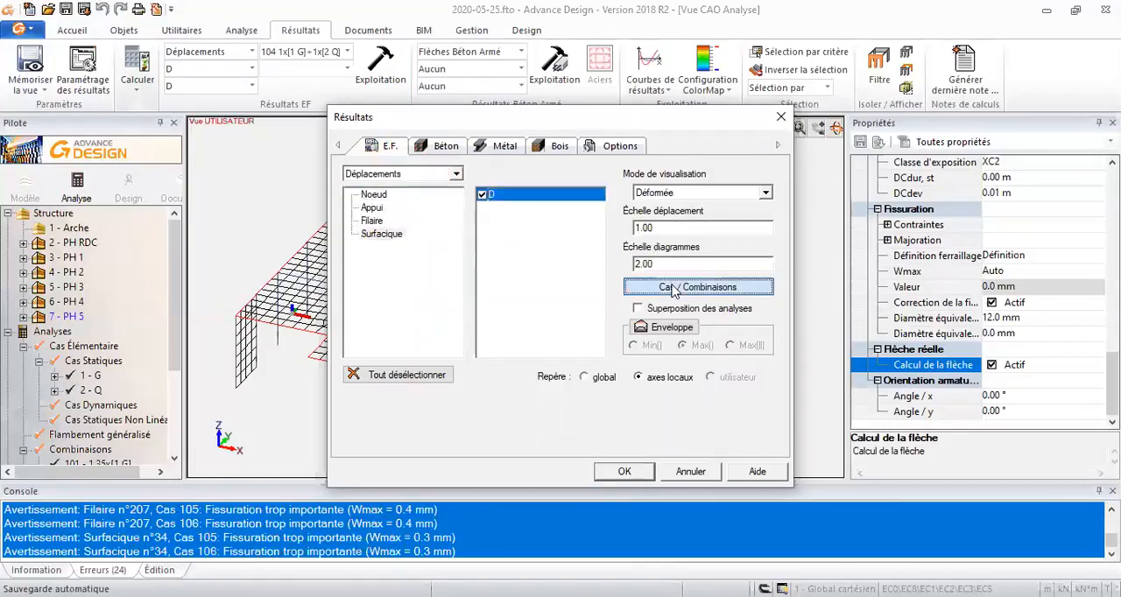
pyautogui.click(406, 402)
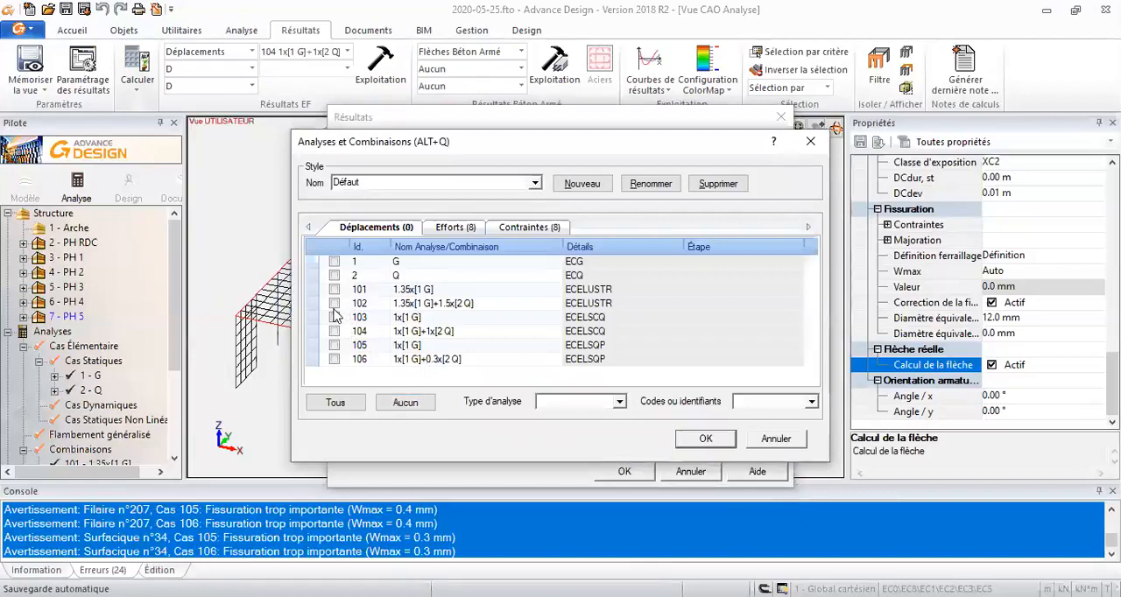
pyautogui.click(333, 332)
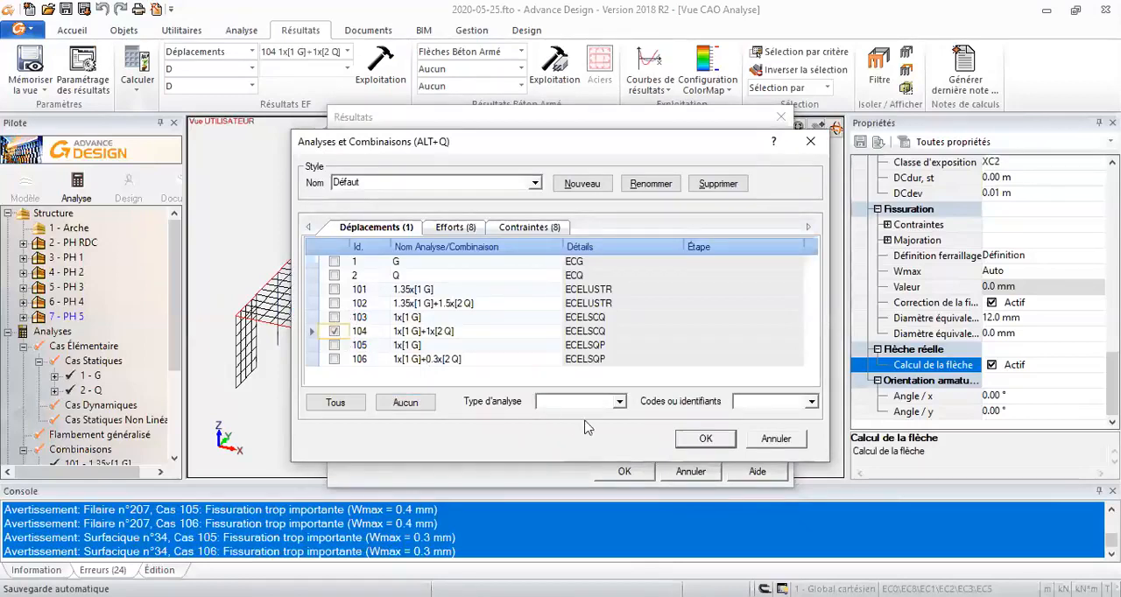
pyautogui.click(705, 439)
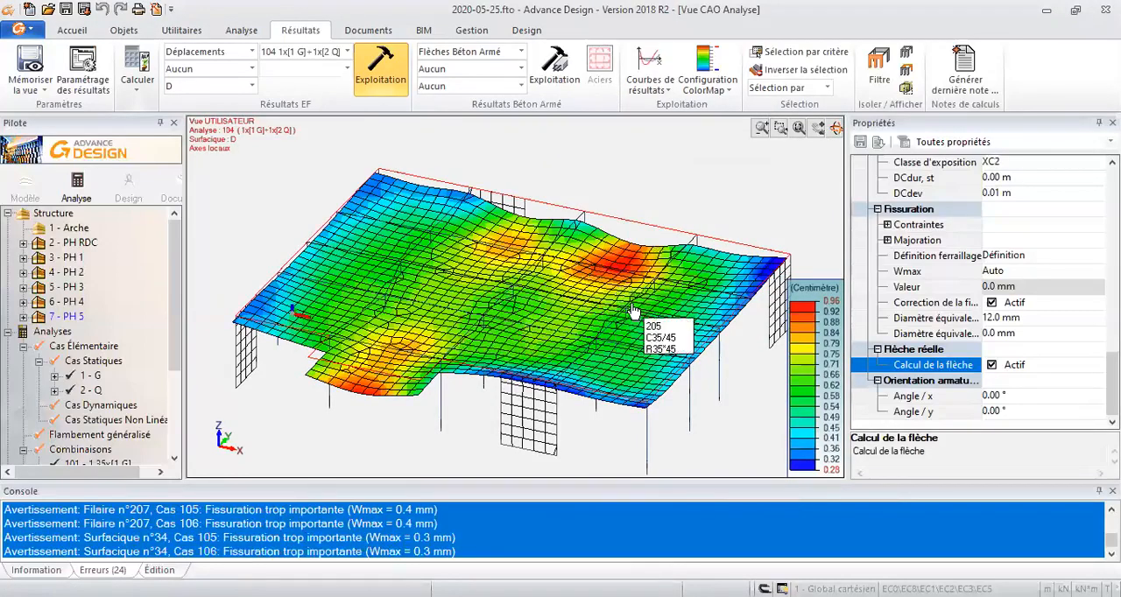
pyautogui.moveTo(665, 318); pyautogui.dragTo(667, 311, button='middle')
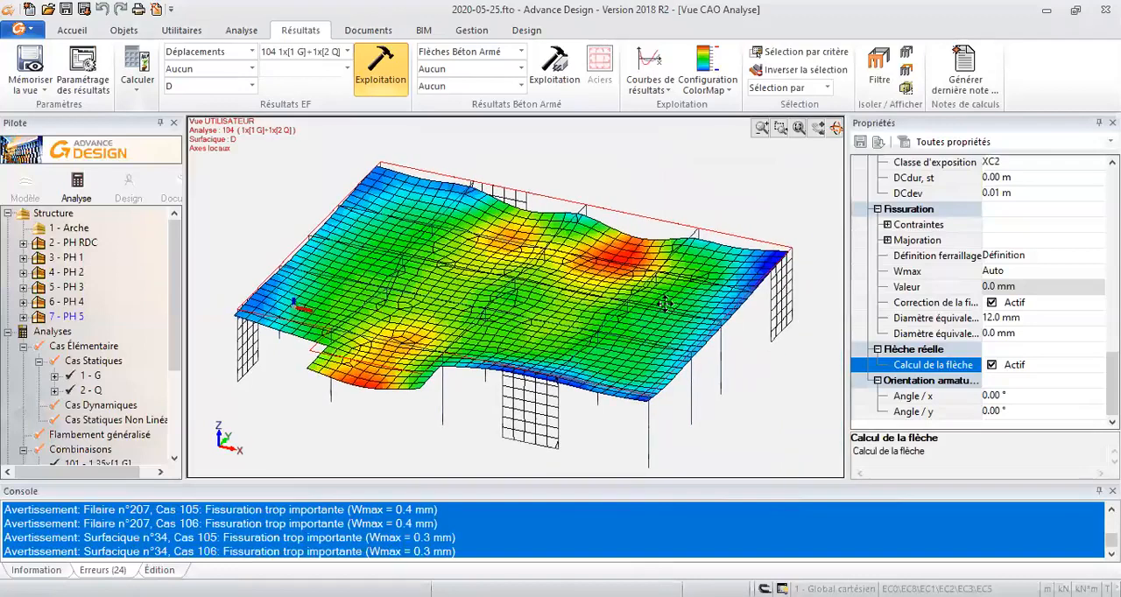
# - Clear the slab selection and display the surface total deflection (Flèche totale) from Flèches Béton Armé as iso regions
pyautogui.press('Escape')
pyautogui.hotkey('alt', 'z')
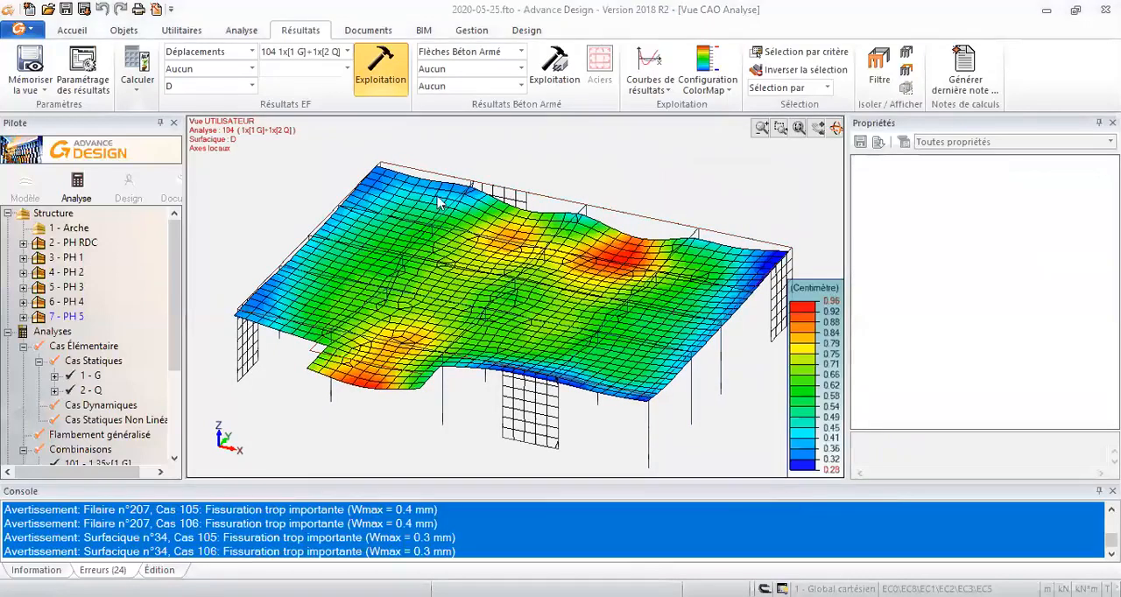
pyautogui.click(439, 141)
pyautogui.click(408, 178)
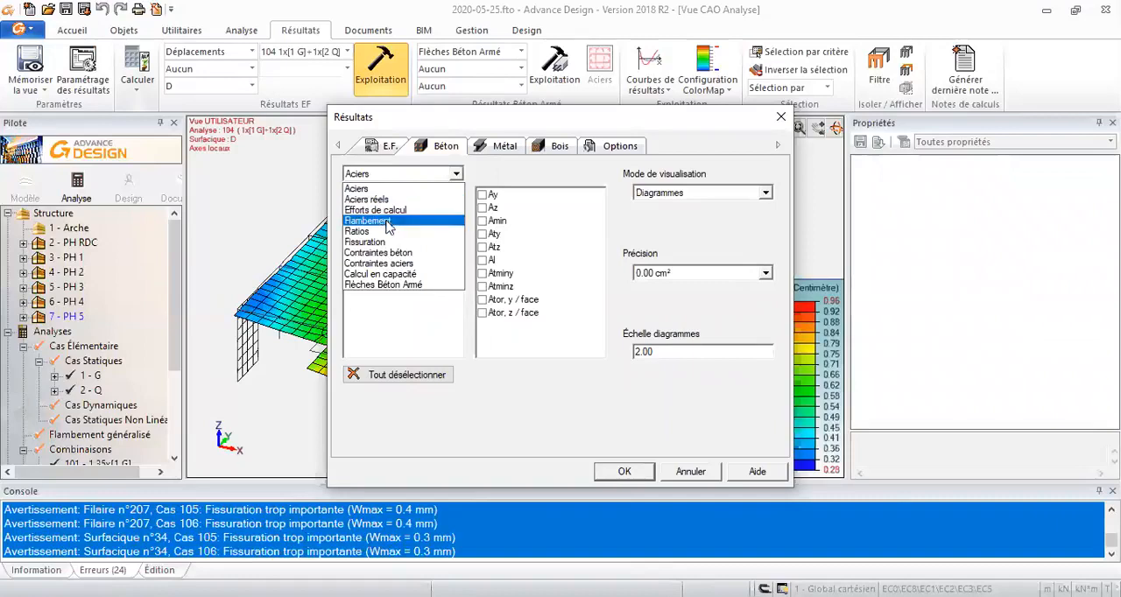
pyautogui.click(395, 291)
pyautogui.click(401, 209)
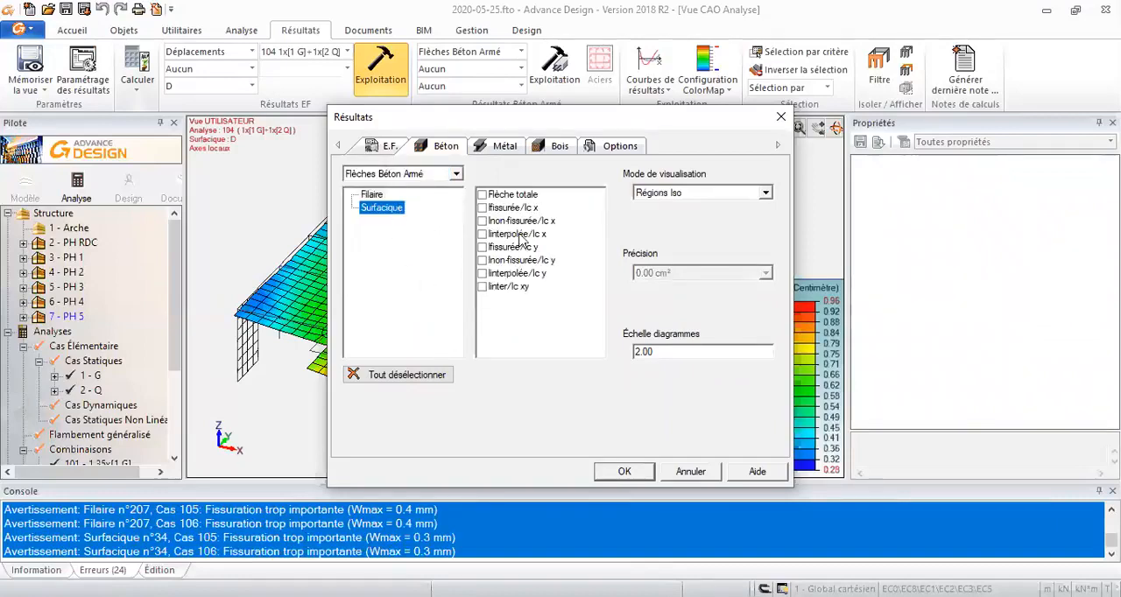
pyautogui.click(522, 196)
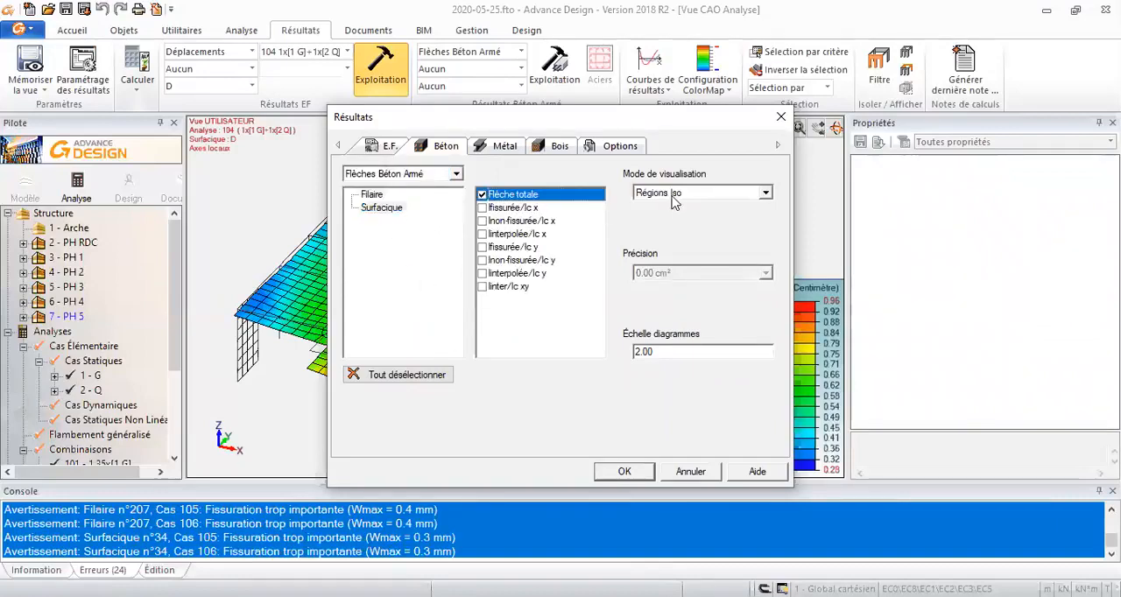
pyautogui.click(622, 471)
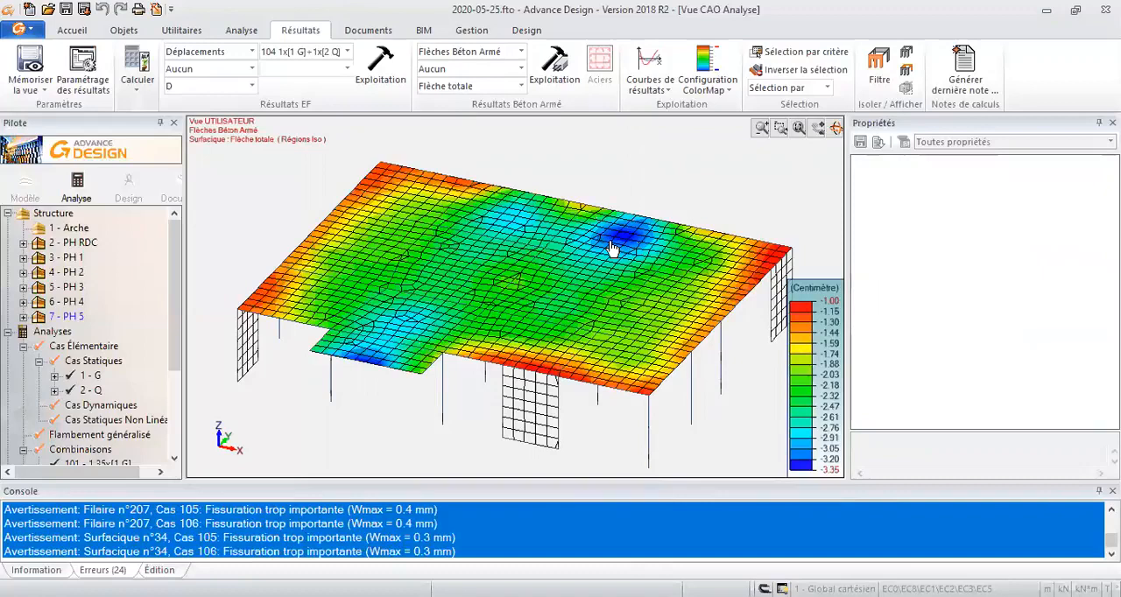
# - Store the displayed total deflection results as a saved view (Mémoriser la vue) and check the options available for the stored result
pyautogui.moveTo(649, 216); pyautogui.dragTo(631, 241, button='middle')
pyautogui.moveTo(631, 197); pyautogui.dragTo(608, 175, button='middle')
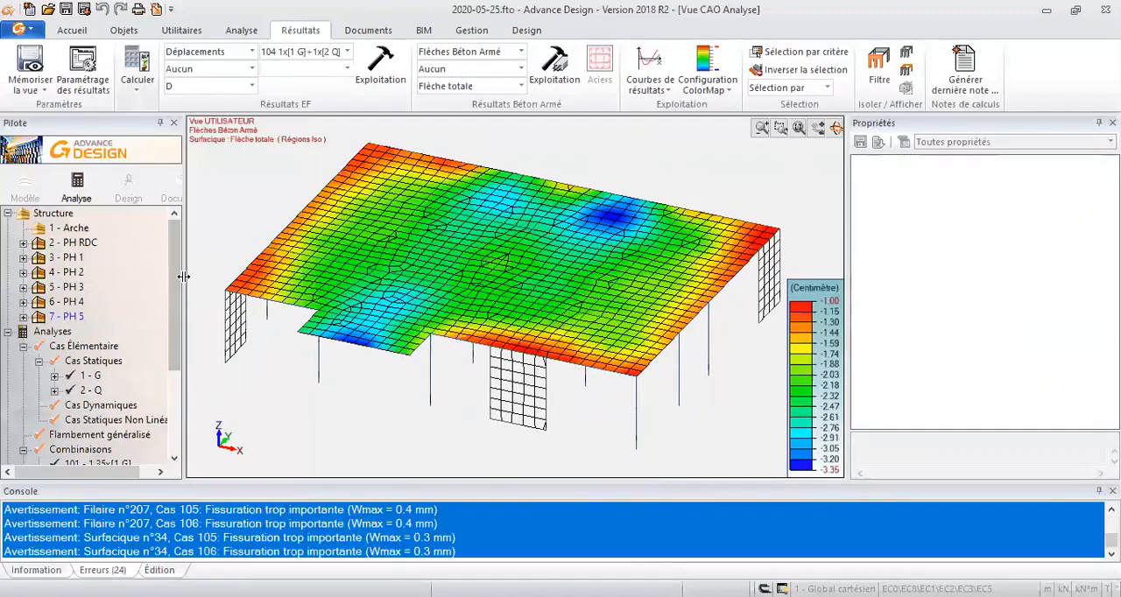
pyautogui.moveTo(184, 333); pyautogui.dragTo(166, 440)
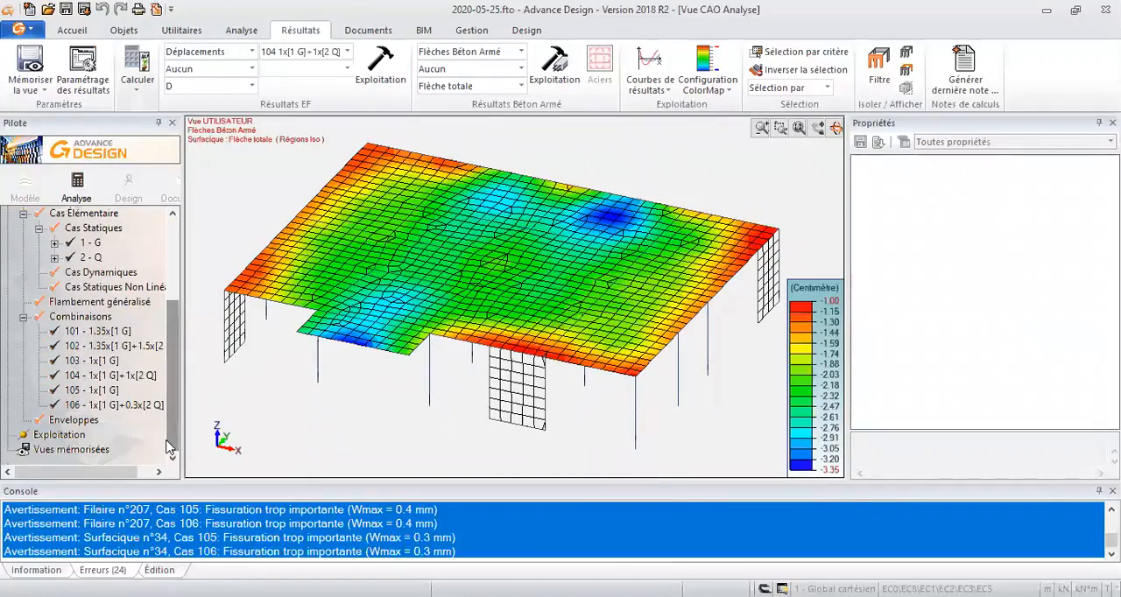
pyautogui.click(39, 91)
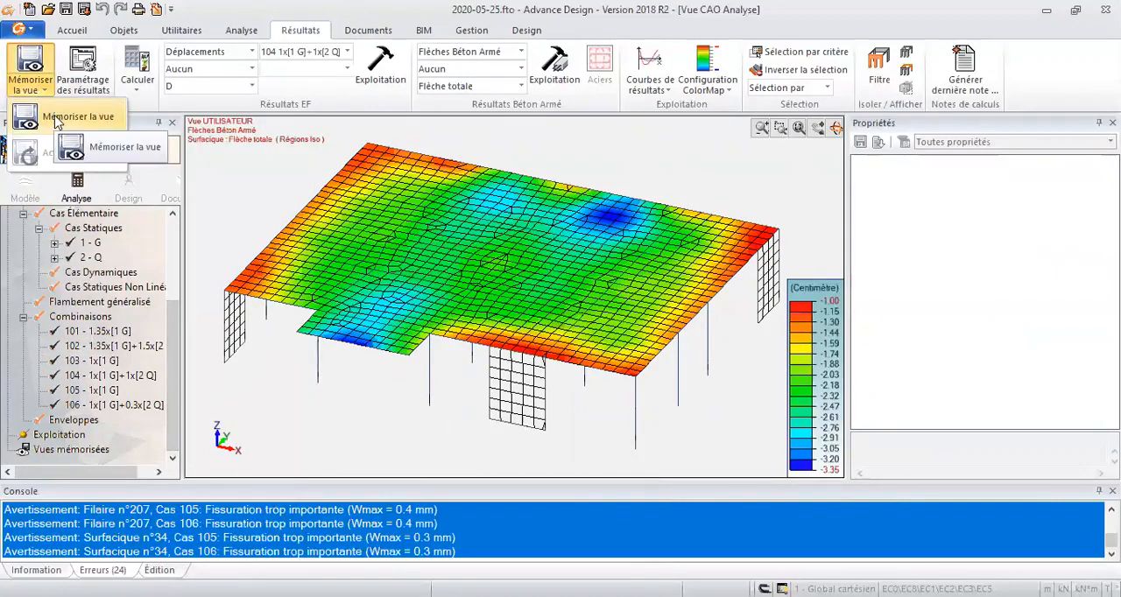
pyautogui.click(56, 121)
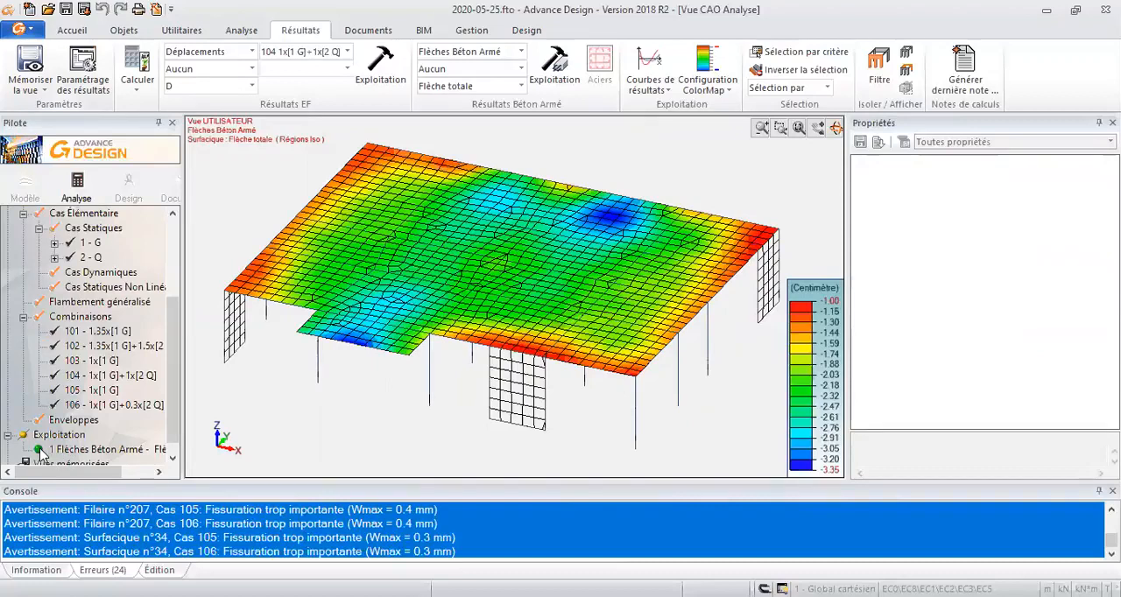
pyautogui.rightClick(39, 453)
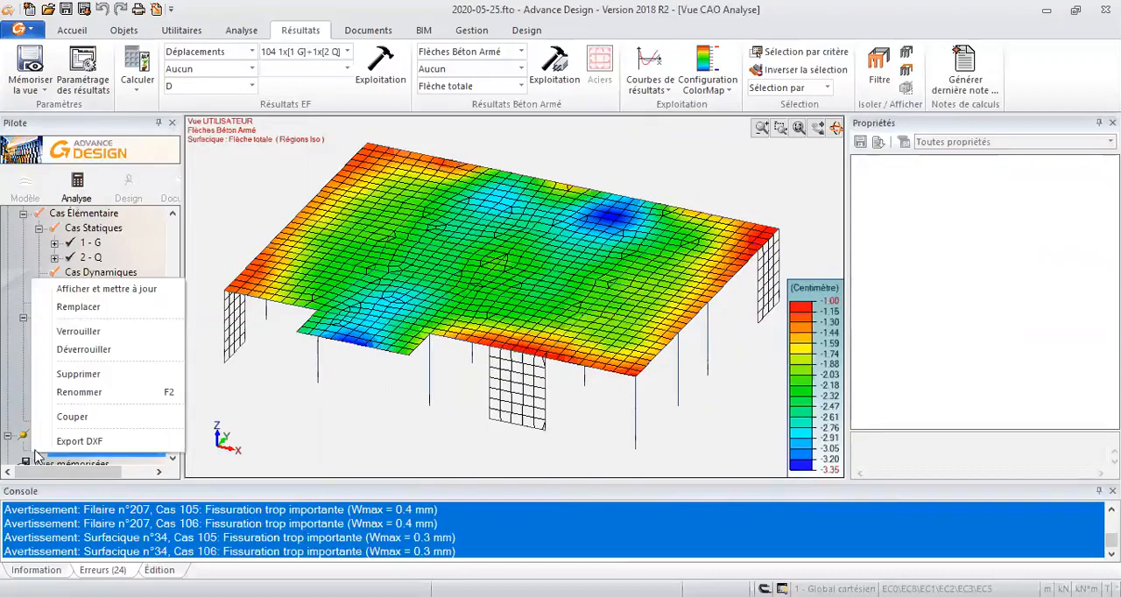
pyautogui.click(154, 464)
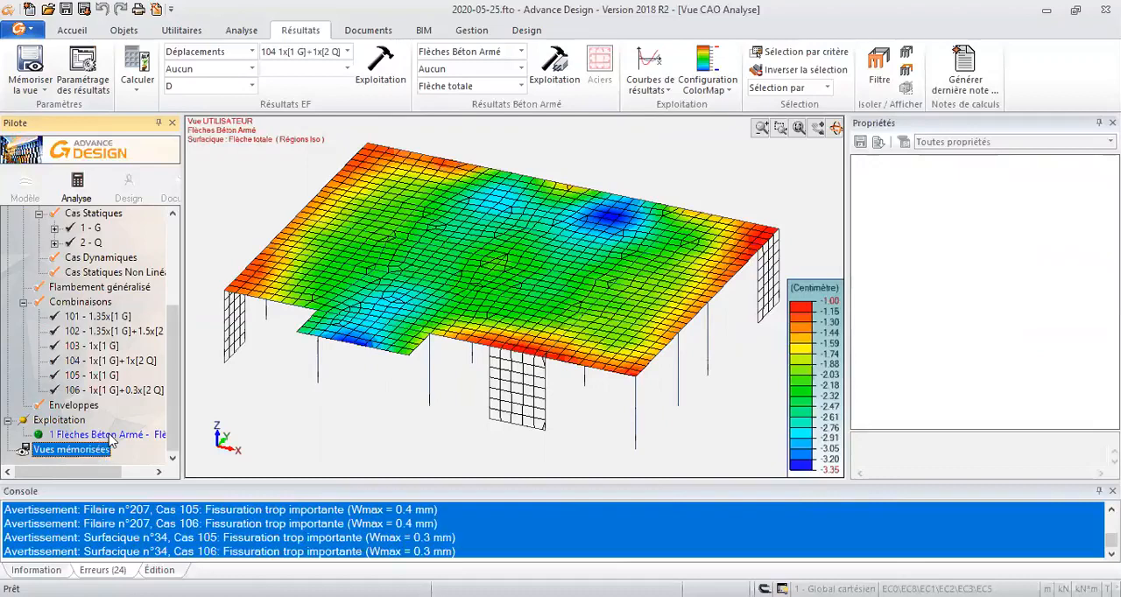
# - Replace the concrete deflection display with the surface displacement D as a deformed shape for combination 104
pyautogui.hotkey('alt', 'z')
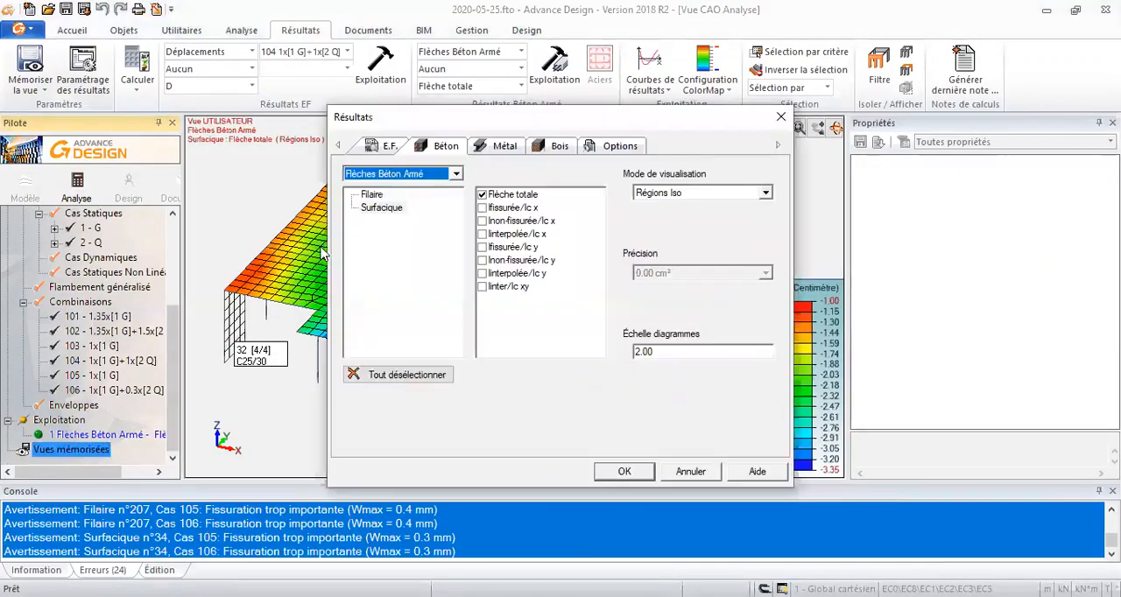
pyautogui.click(389, 147)
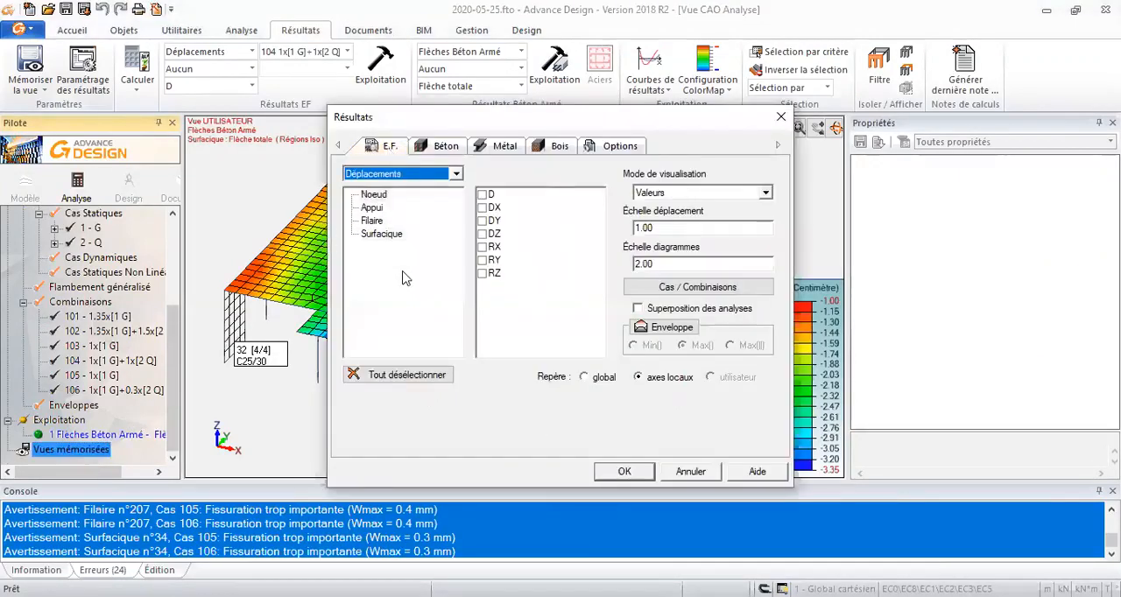
pyautogui.click(401, 376)
pyautogui.click(382, 233)
pyautogui.click(483, 196)
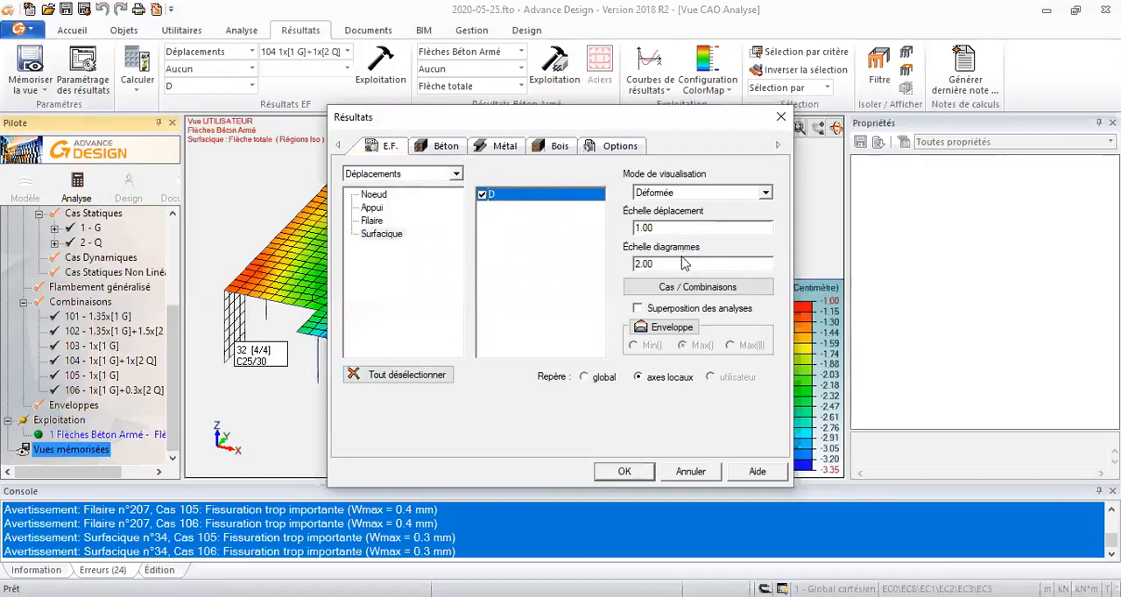
pyautogui.click(670, 289)
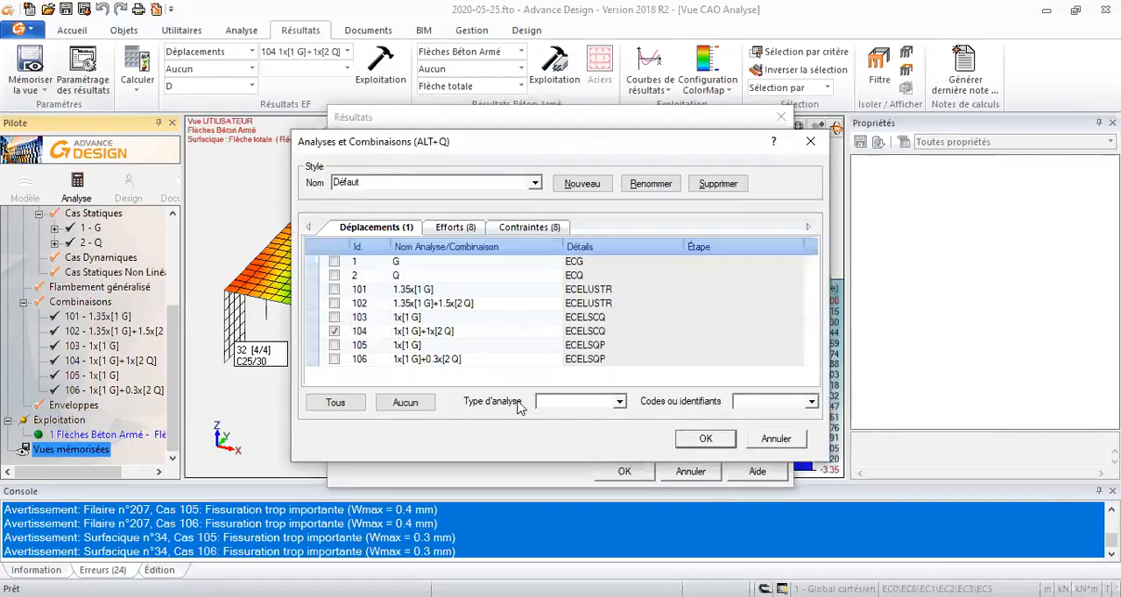
pyautogui.click(705, 438)
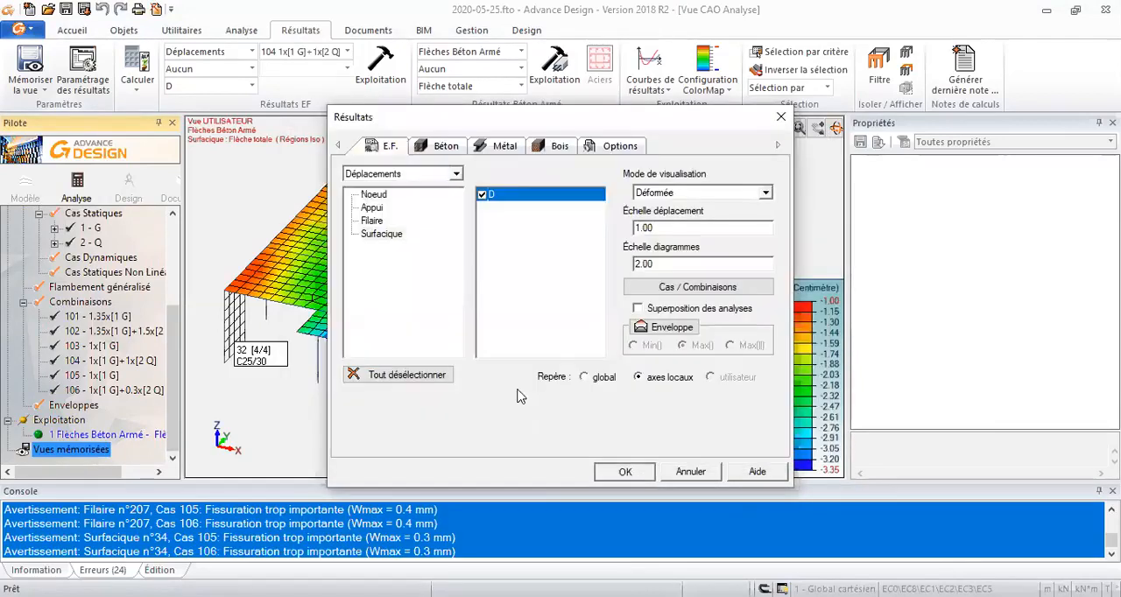
pyautogui.click(623, 471)
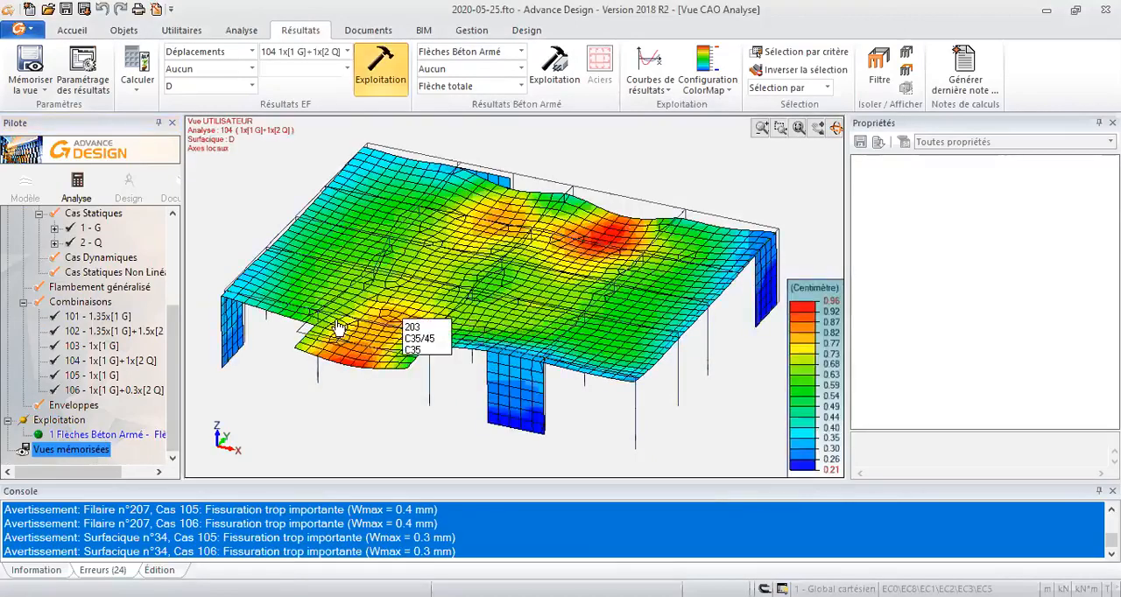
# - Store the displayed surface displacement D result for combination 104 as a saved view (Mémoriser la vue)
pyautogui.click(38, 98)
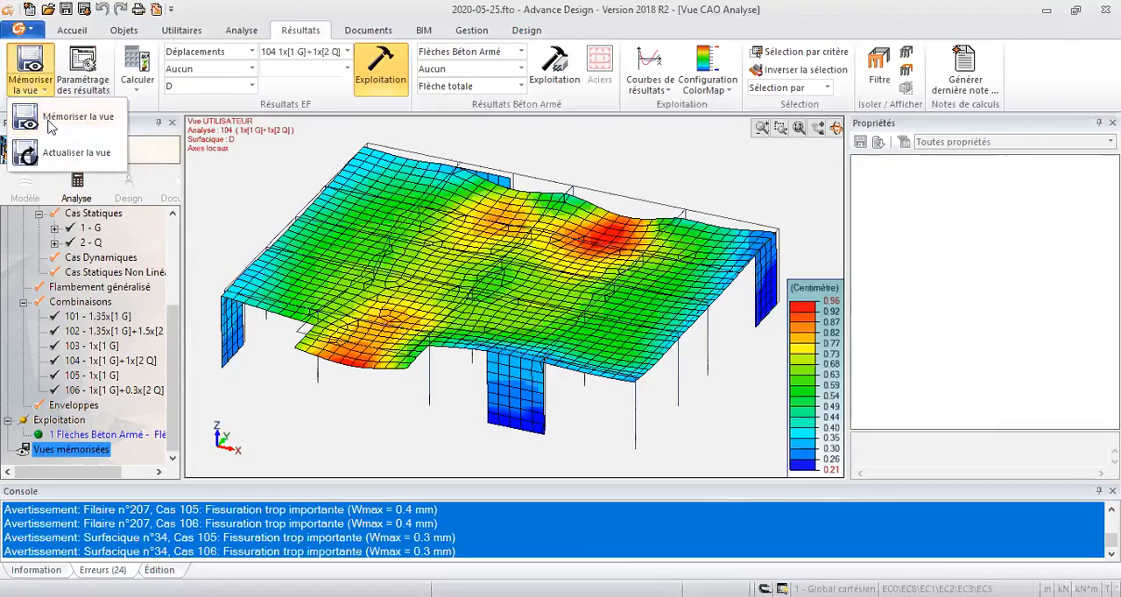
pyautogui.click(51, 119)
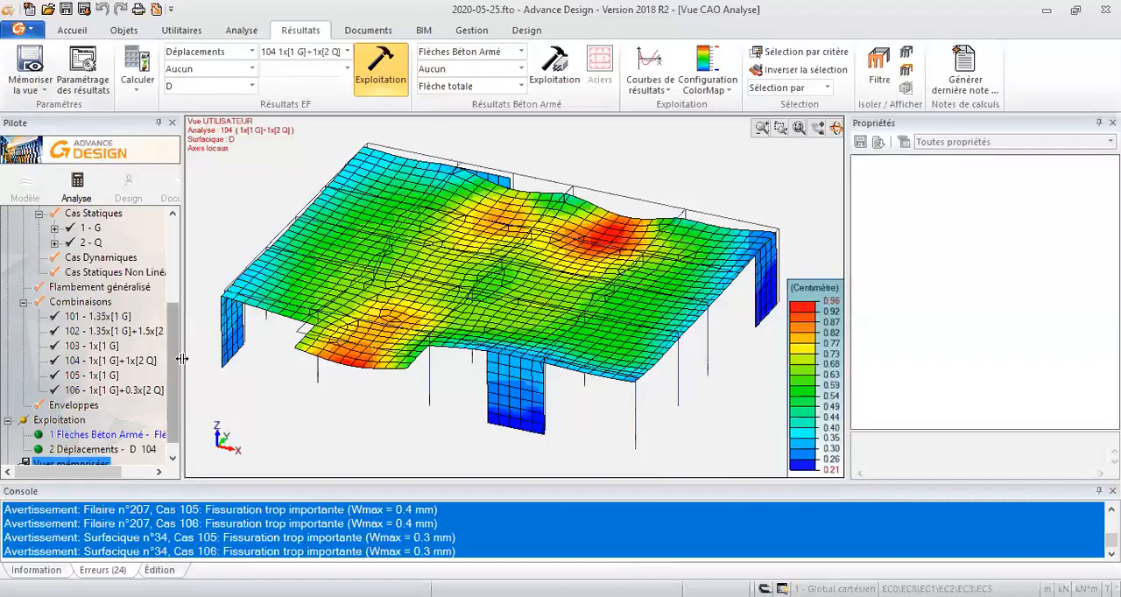
# - Start a new calculation note in the Générateur de note and remove all the standard note contents
pyautogui.click(378, 32)
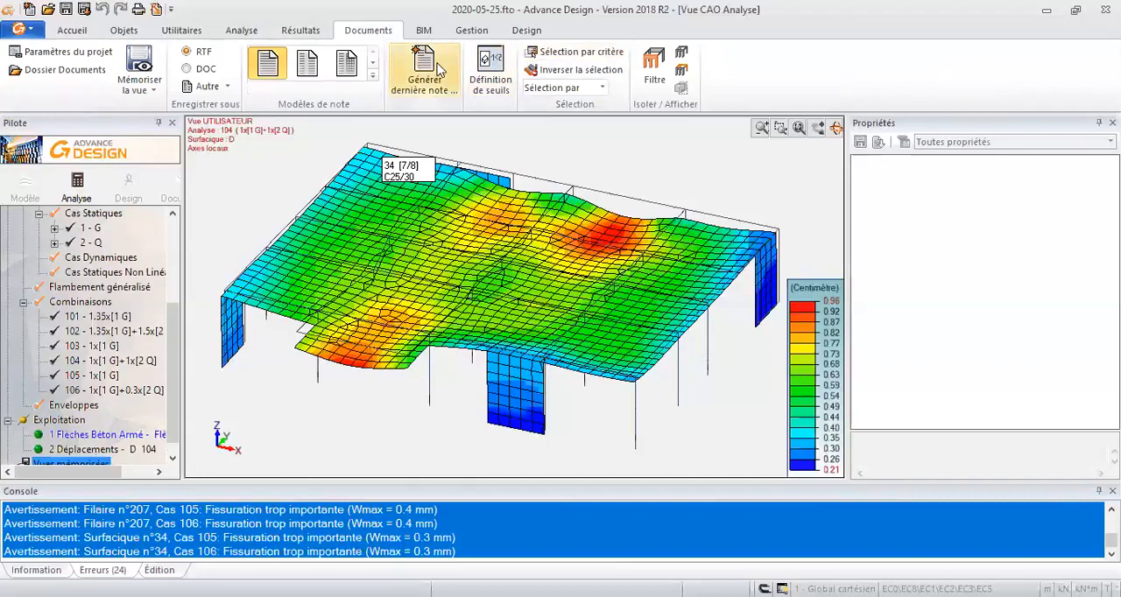
pyautogui.click(441, 77)
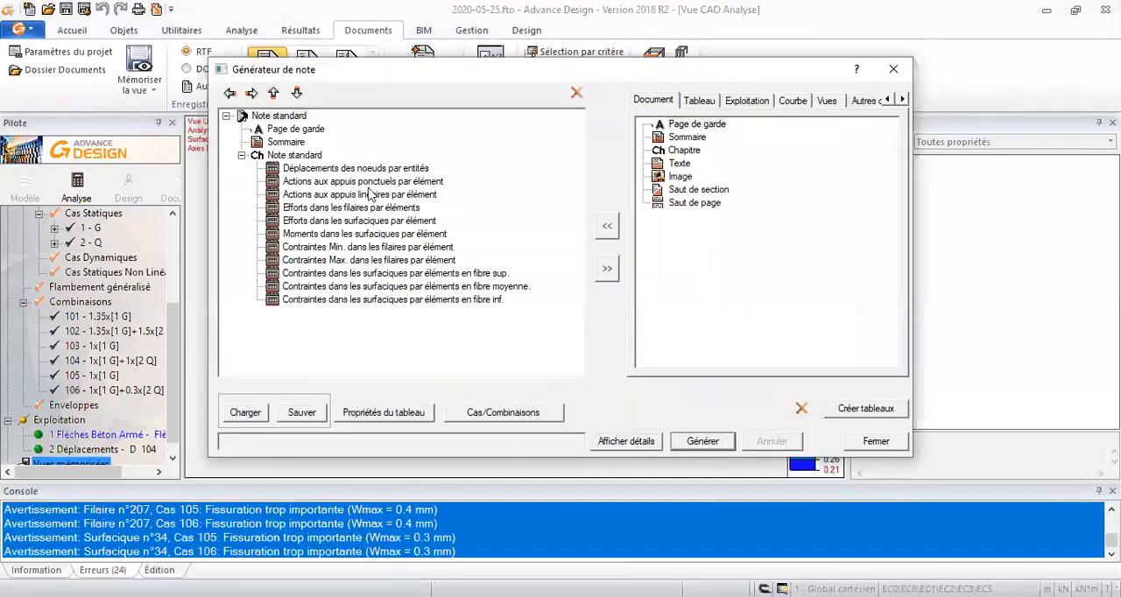
pyautogui.click(368, 169)
pyautogui.click(576, 92)
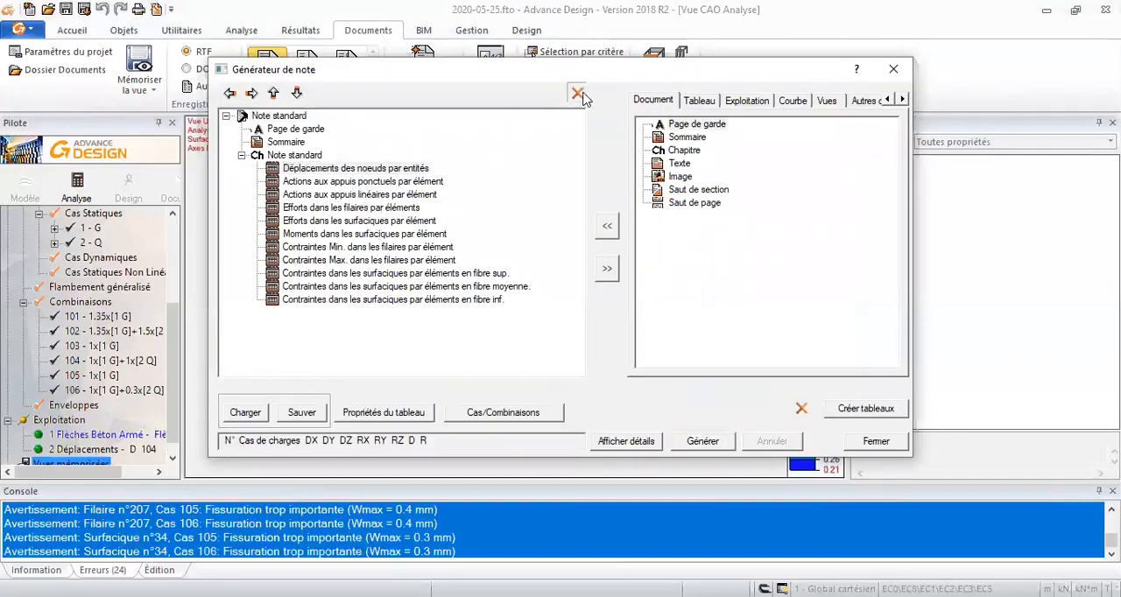
pyautogui.click(607, 301)
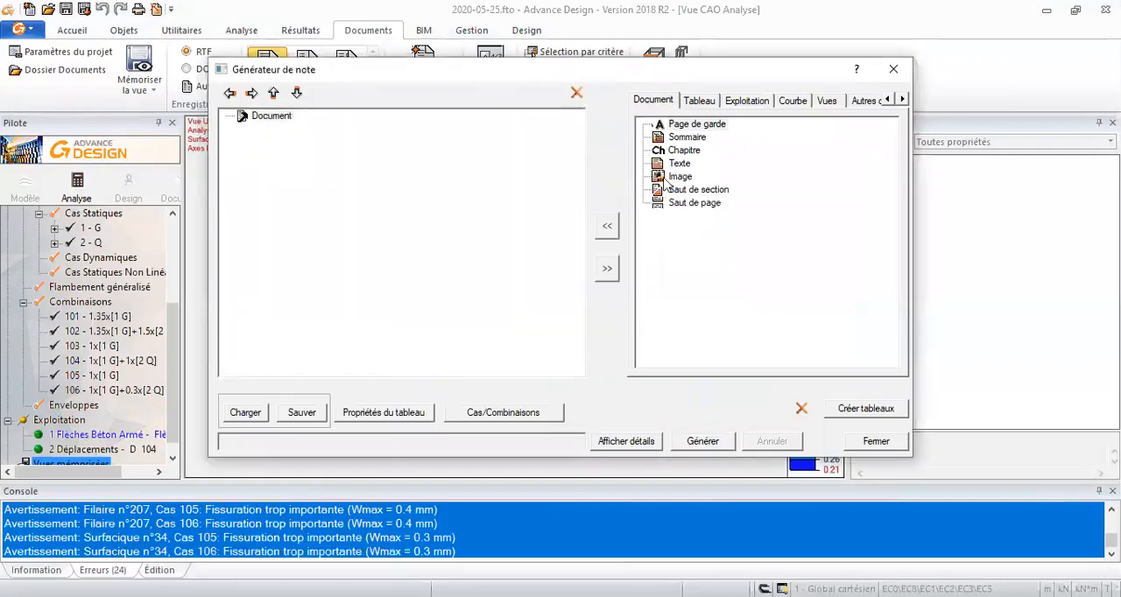
# - Add the Flèche béton sur éléments surfaciques table from the Analyse Béton Armé results to the document and generate the note
pyautogui.click(699, 102)
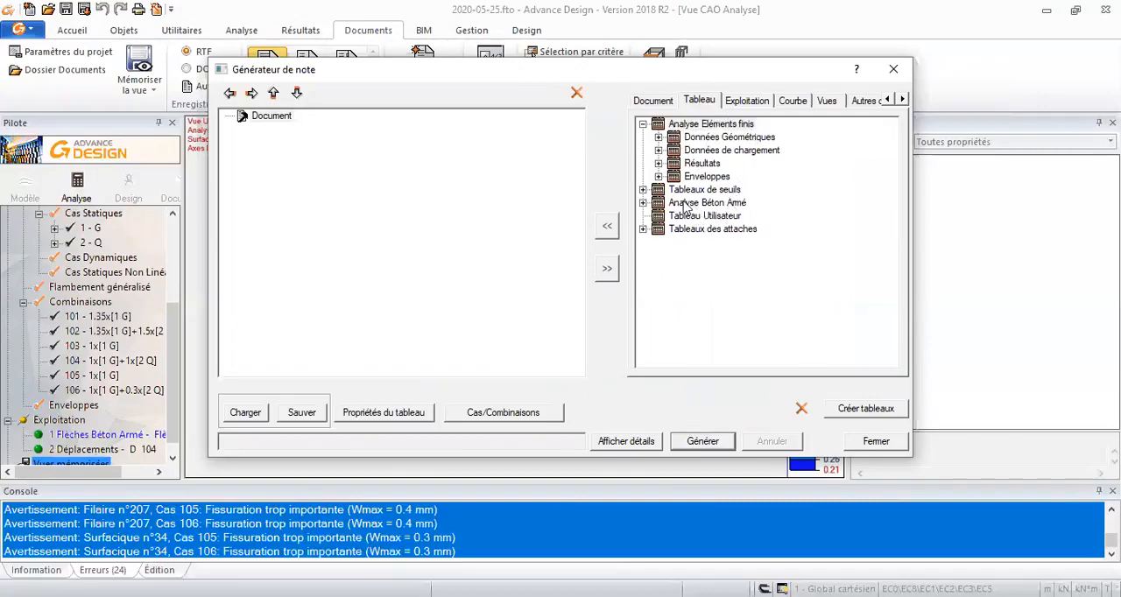
pyautogui.click(642, 203)
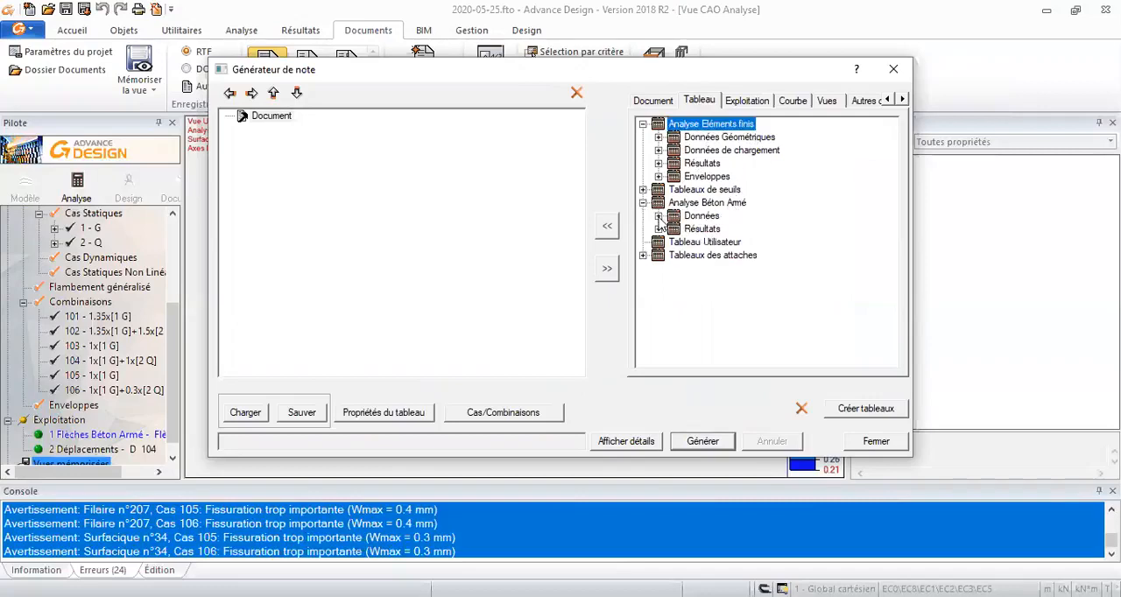
pyautogui.click(658, 216)
pyautogui.click(658, 282)
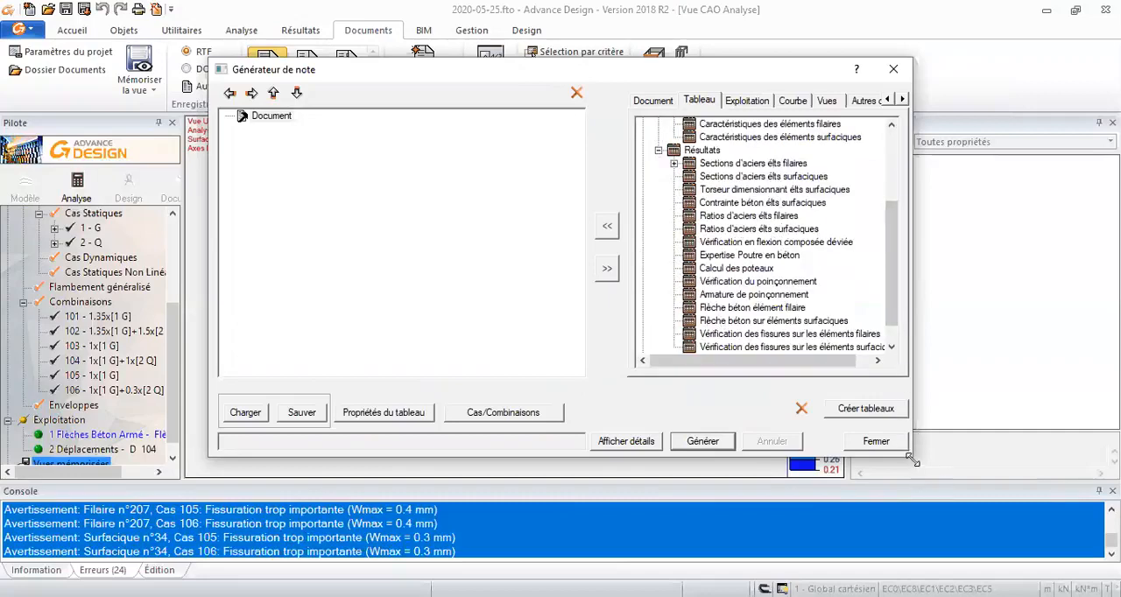
pyautogui.moveTo(910, 460); pyautogui.dragTo(1041, 505)
pyautogui.click(732, 348)
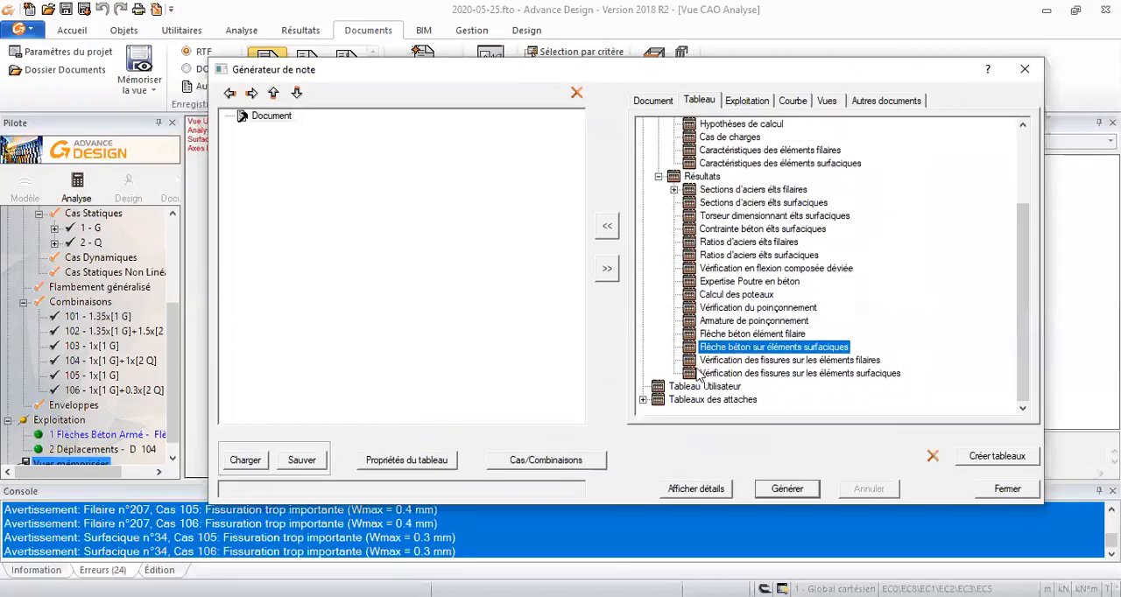
pyautogui.click(607, 226)
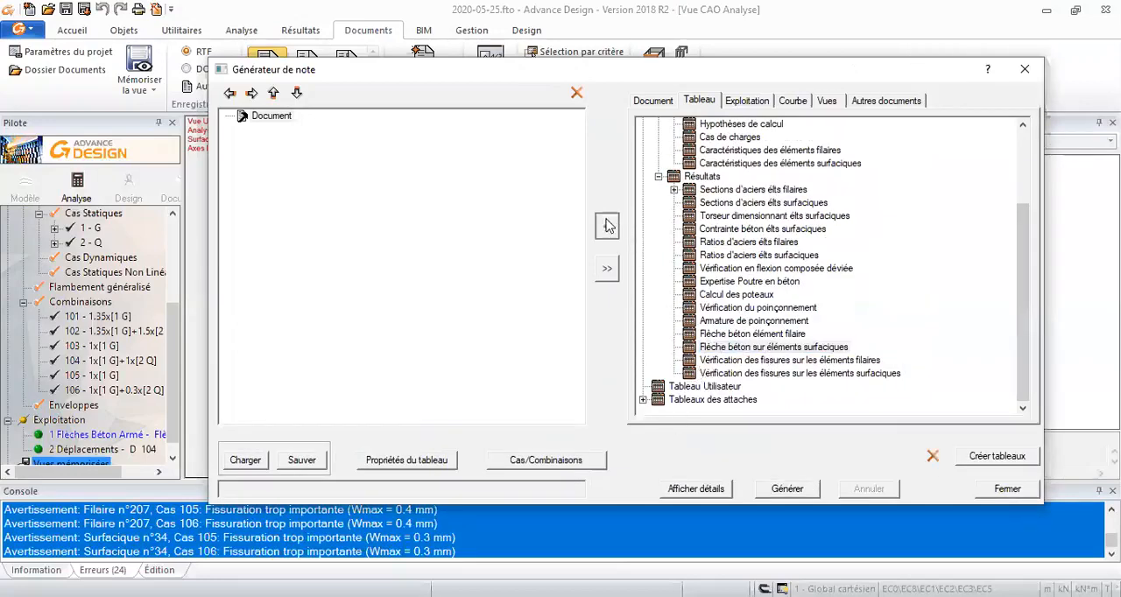
pyautogui.click(784, 490)
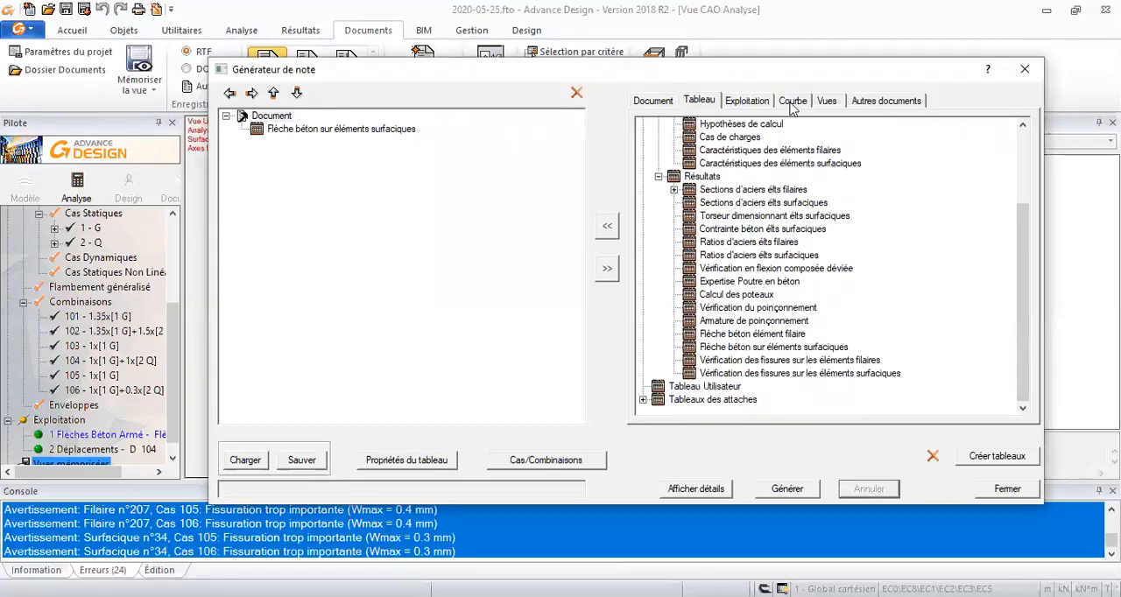
# - Add the stored results Flèches Béton Armé - Flèche totale and Déplacements - D 104 to the document and generate the note
pyautogui.click(826, 101)
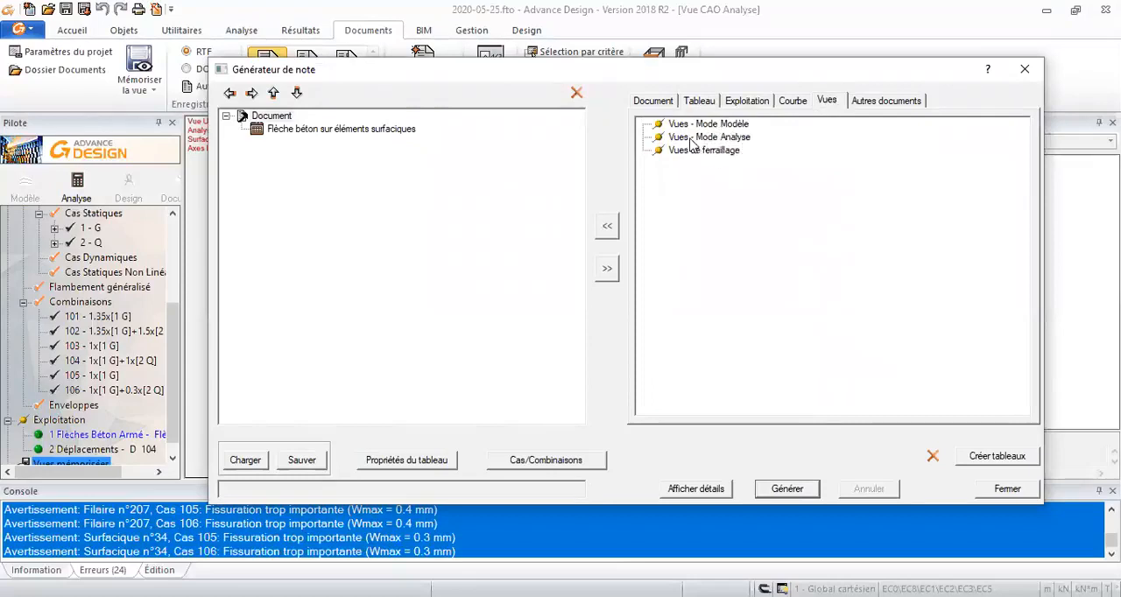
pyautogui.click(792, 102)
pyautogui.click(753, 102)
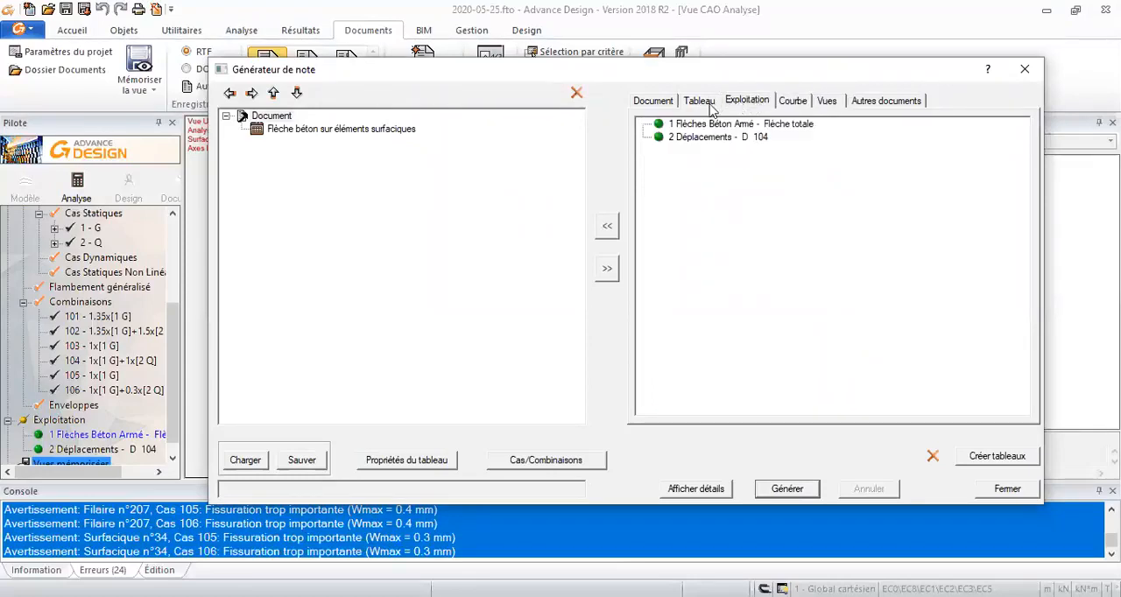
pyautogui.click(787, 489)
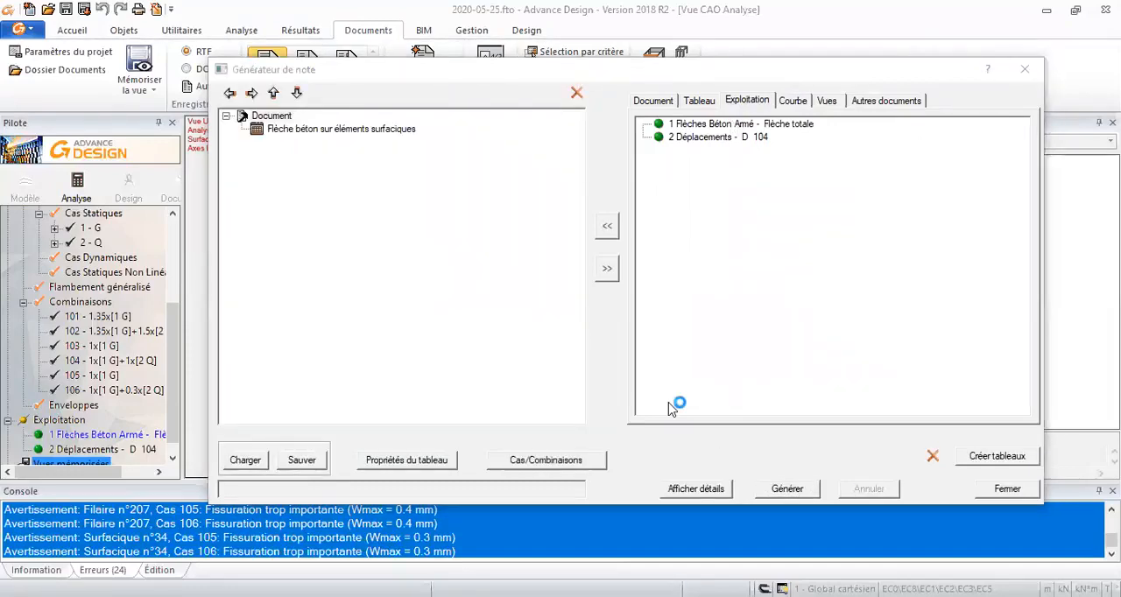
pyautogui.click(701, 127)
pyautogui.click(610, 233)
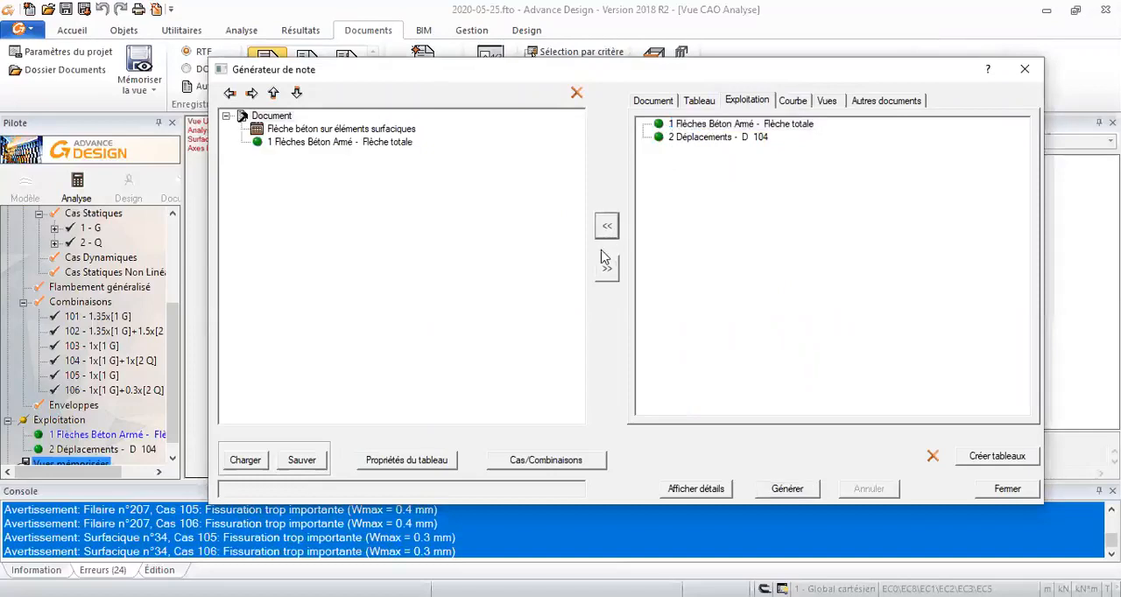
pyautogui.click(696, 139)
pyautogui.click(607, 228)
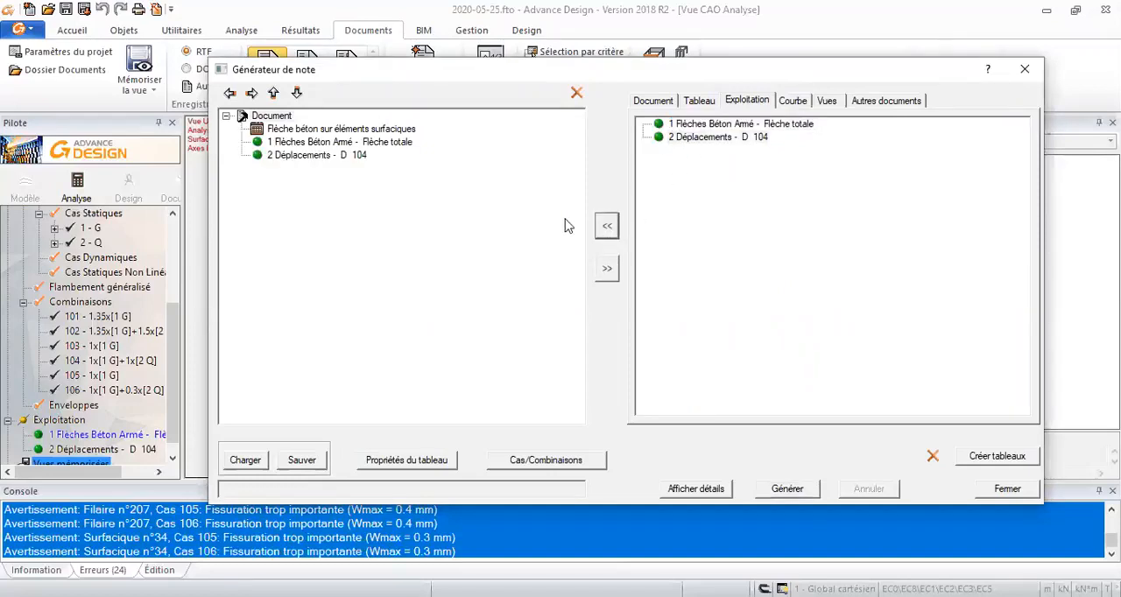
pyautogui.click(785, 488)
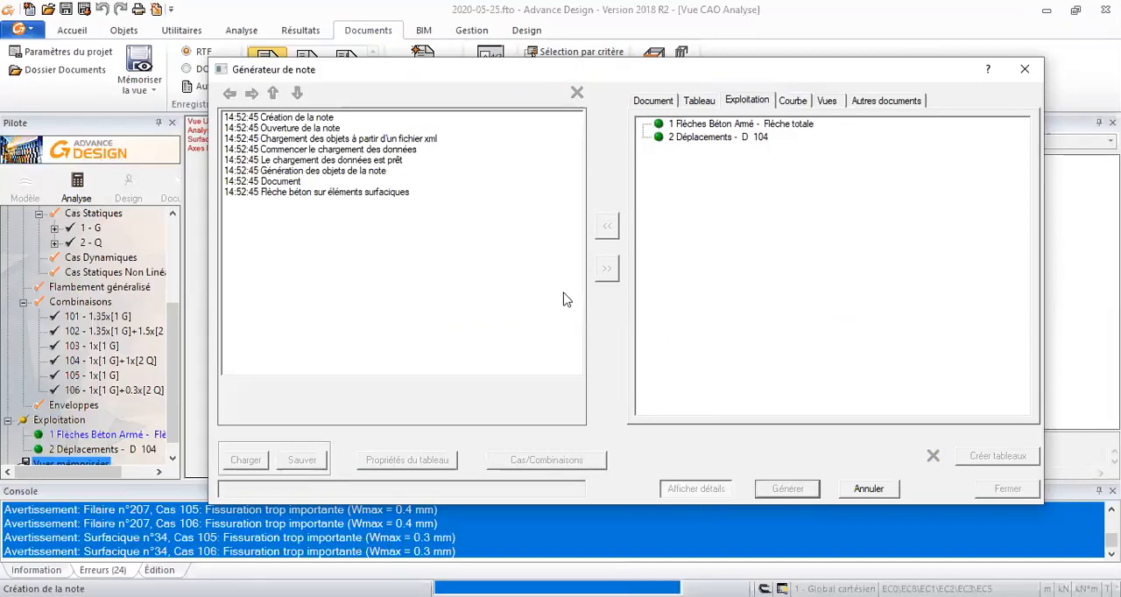